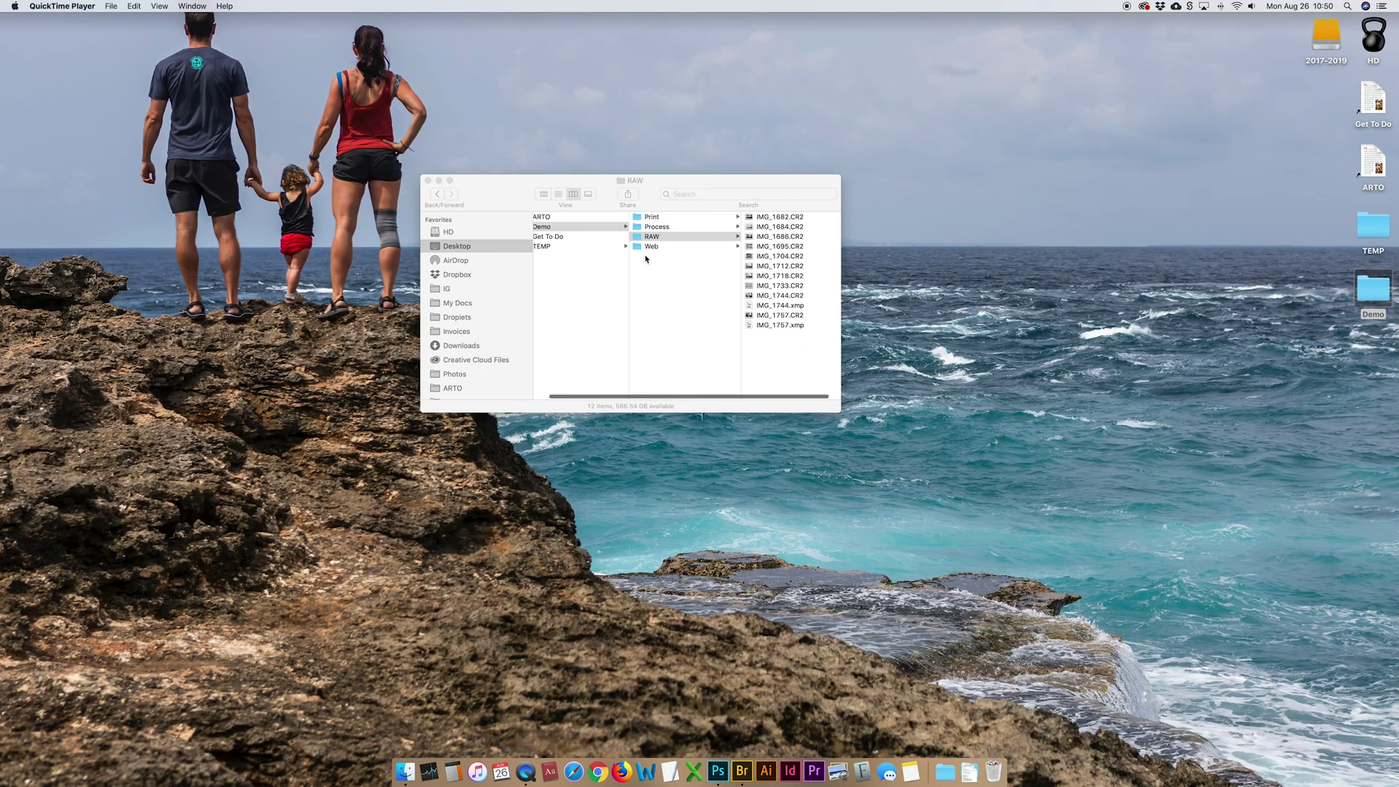
# Drag the Demo folder's RAW subfolder from Finder onto Adobe Bridge to browse its CR2 photos
pyautogui.moveTo(629, 238); pyautogui.dragTo(741, 767)
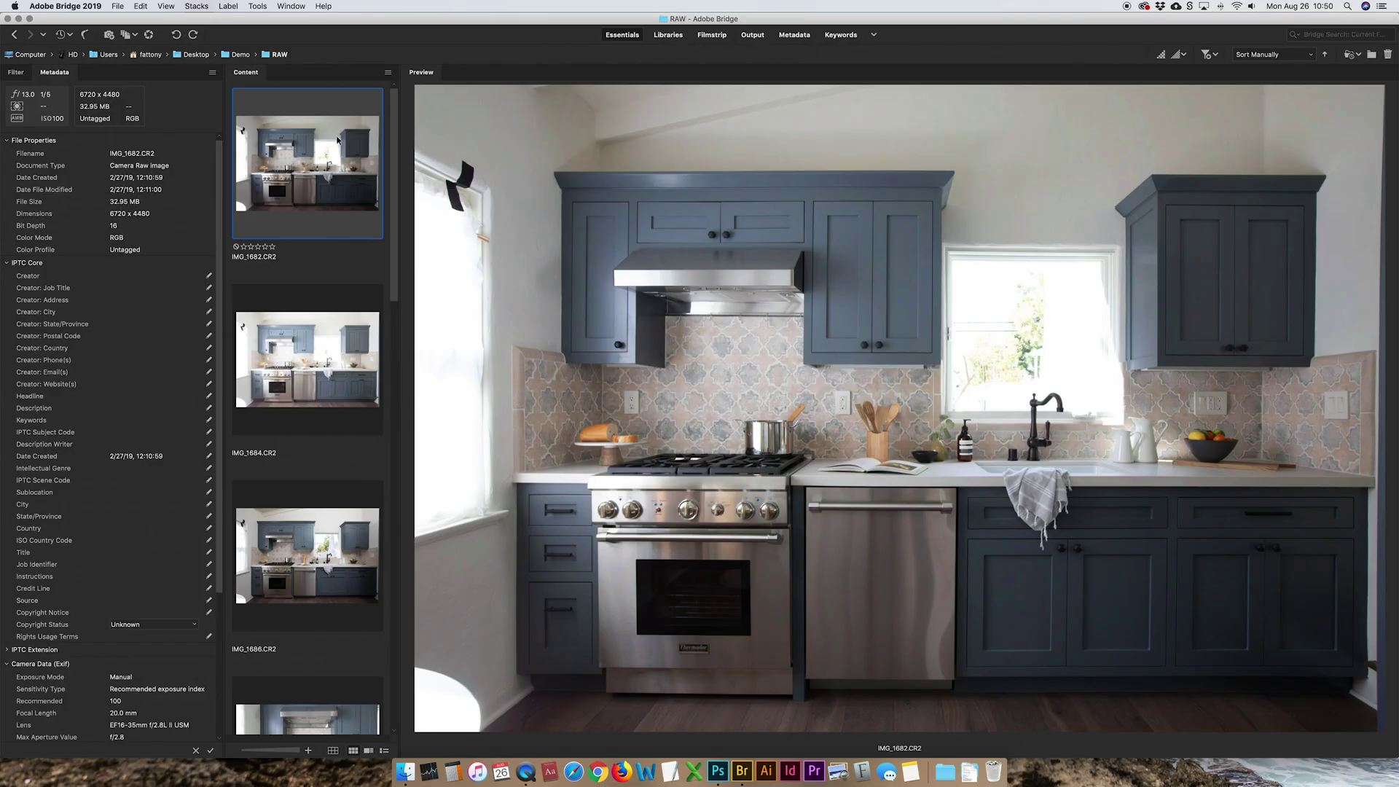
# Preview the kitchen photos and give IMG_1744 a one-star rating
pyautogui.press('Down')
pyautogui.press('Down')
pyautogui.press('Down')
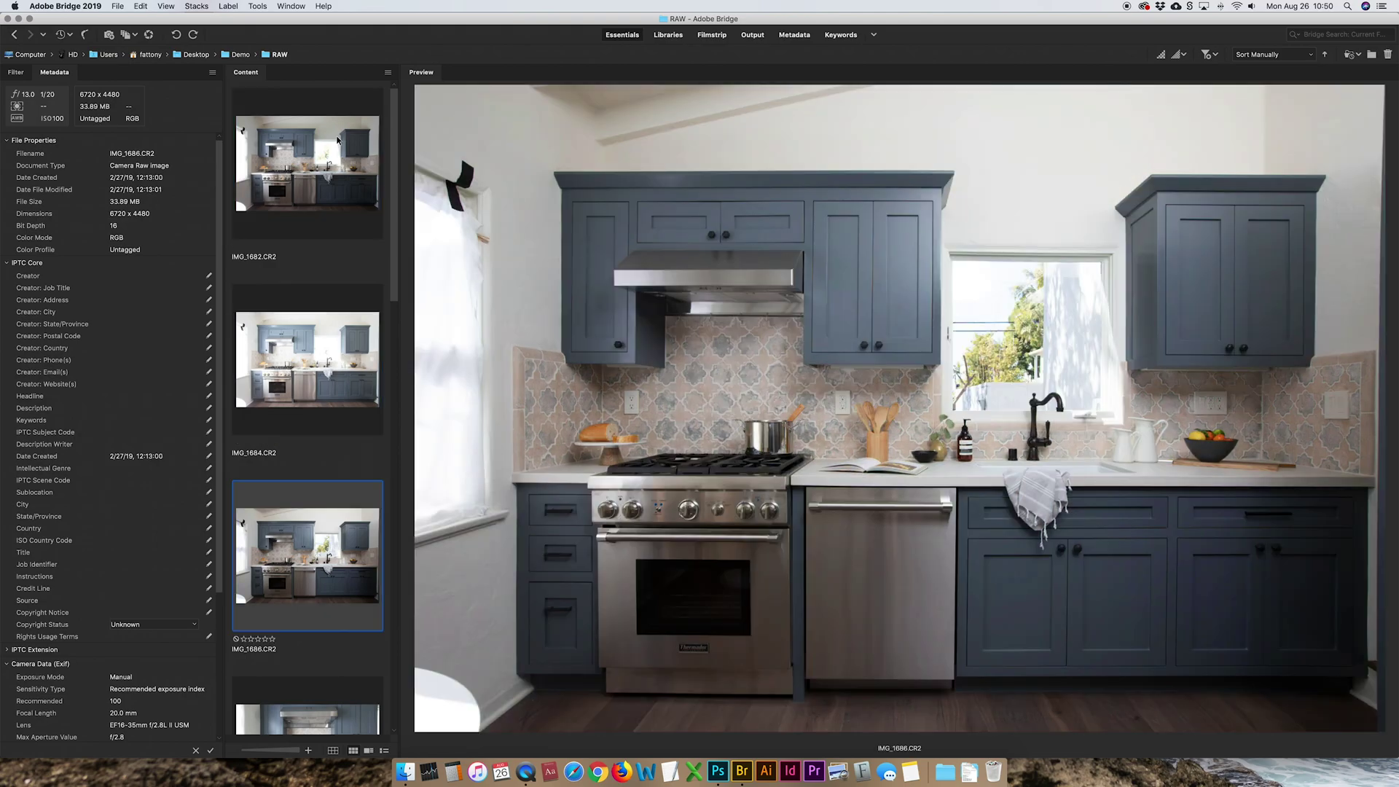
pyautogui.press('Down')
pyautogui.press('Down')
pyautogui.press('Down')
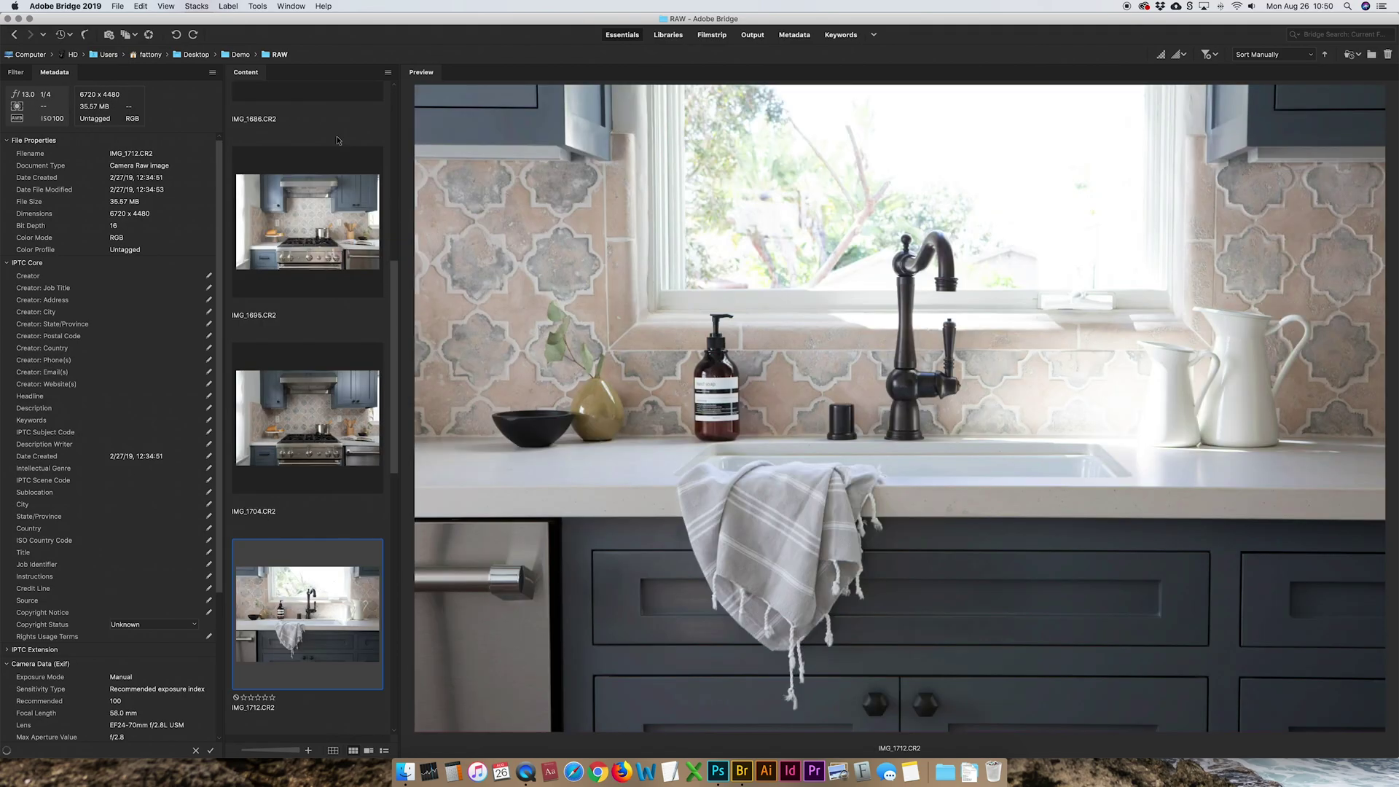
pyautogui.press('Down')
pyautogui.press('Down')
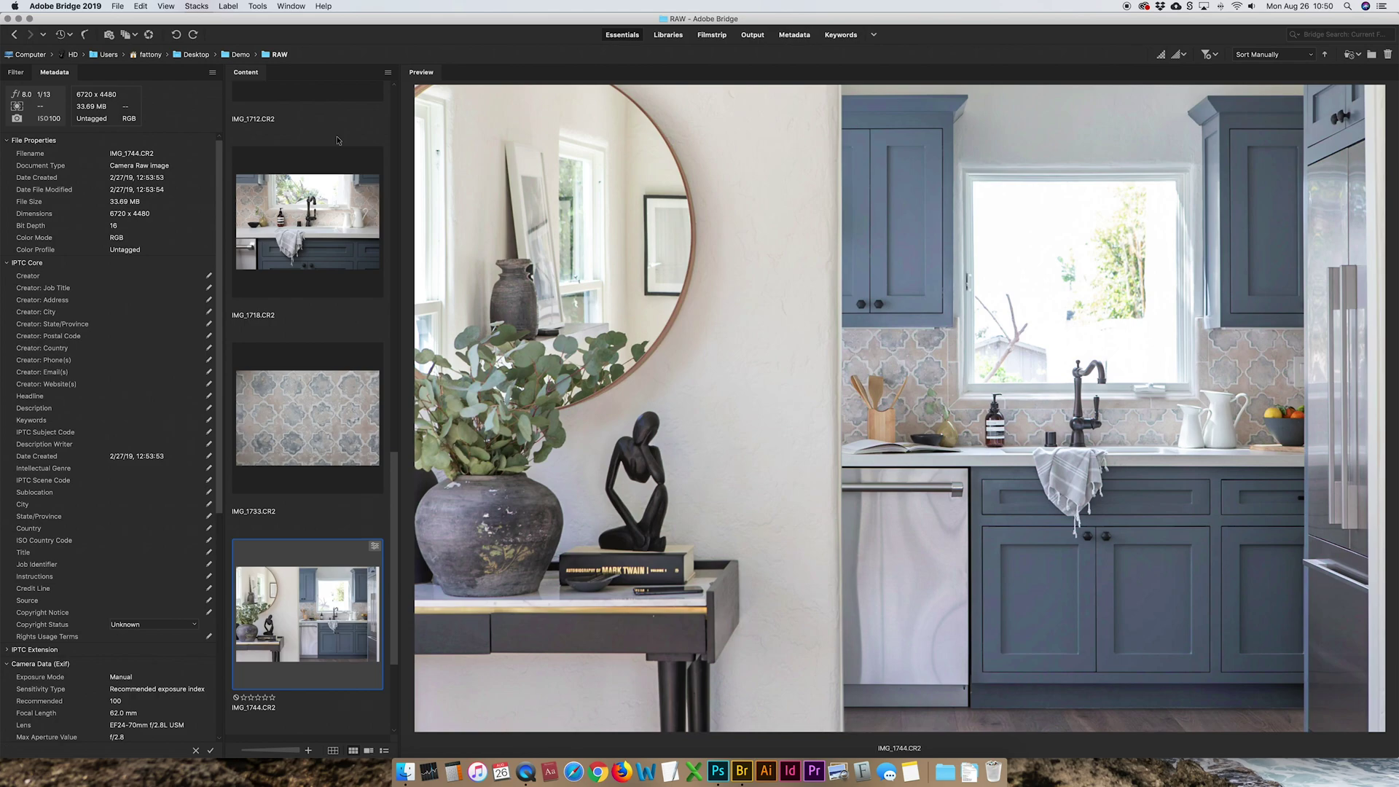
pyautogui.press('super+1')
# Select IMG_1744 and IMG_1757 together and open them in Photoshop
pyautogui.press('Down')
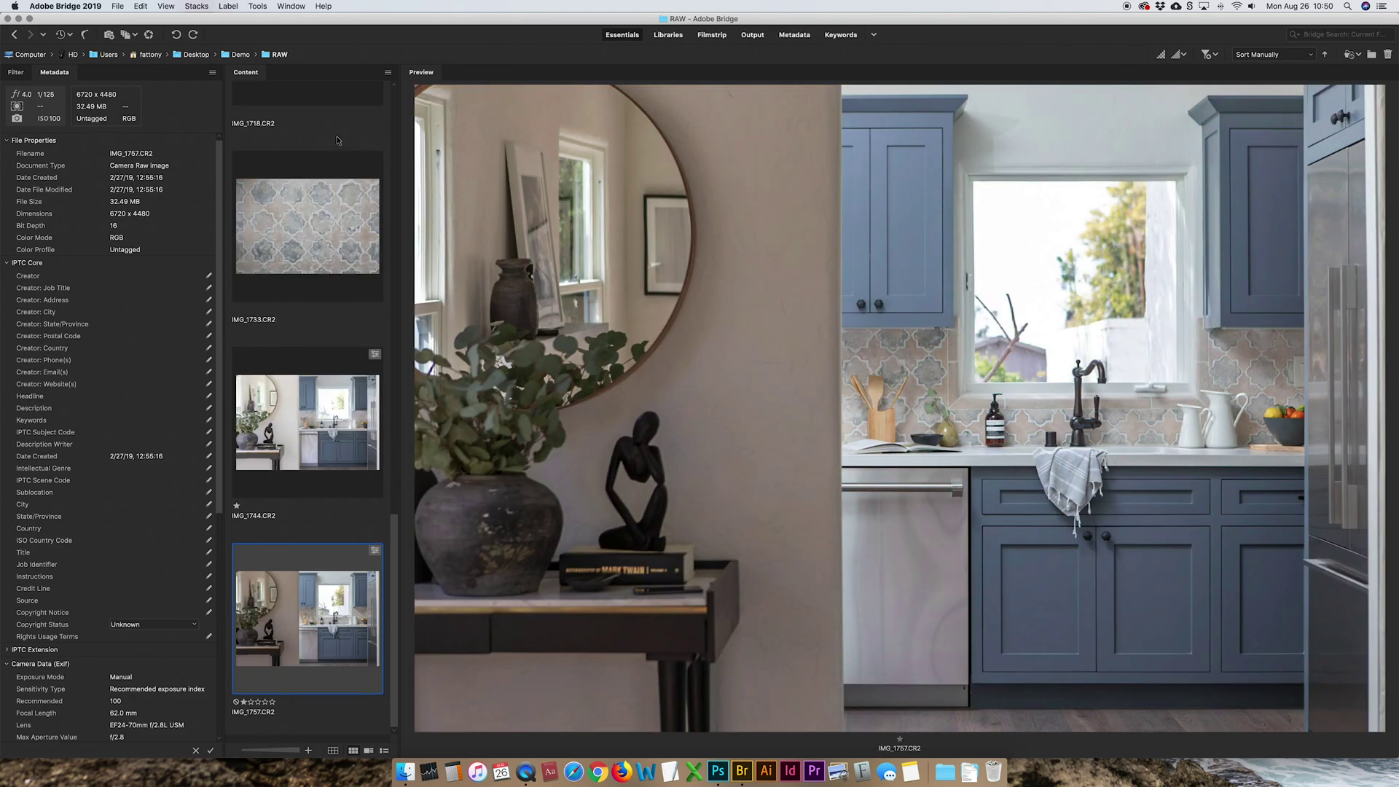
pyautogui.click(366, 412)
pyautogui.keyDown('shift'); pyautogui.click(315, 638); pyautogui.keyUp('shift')
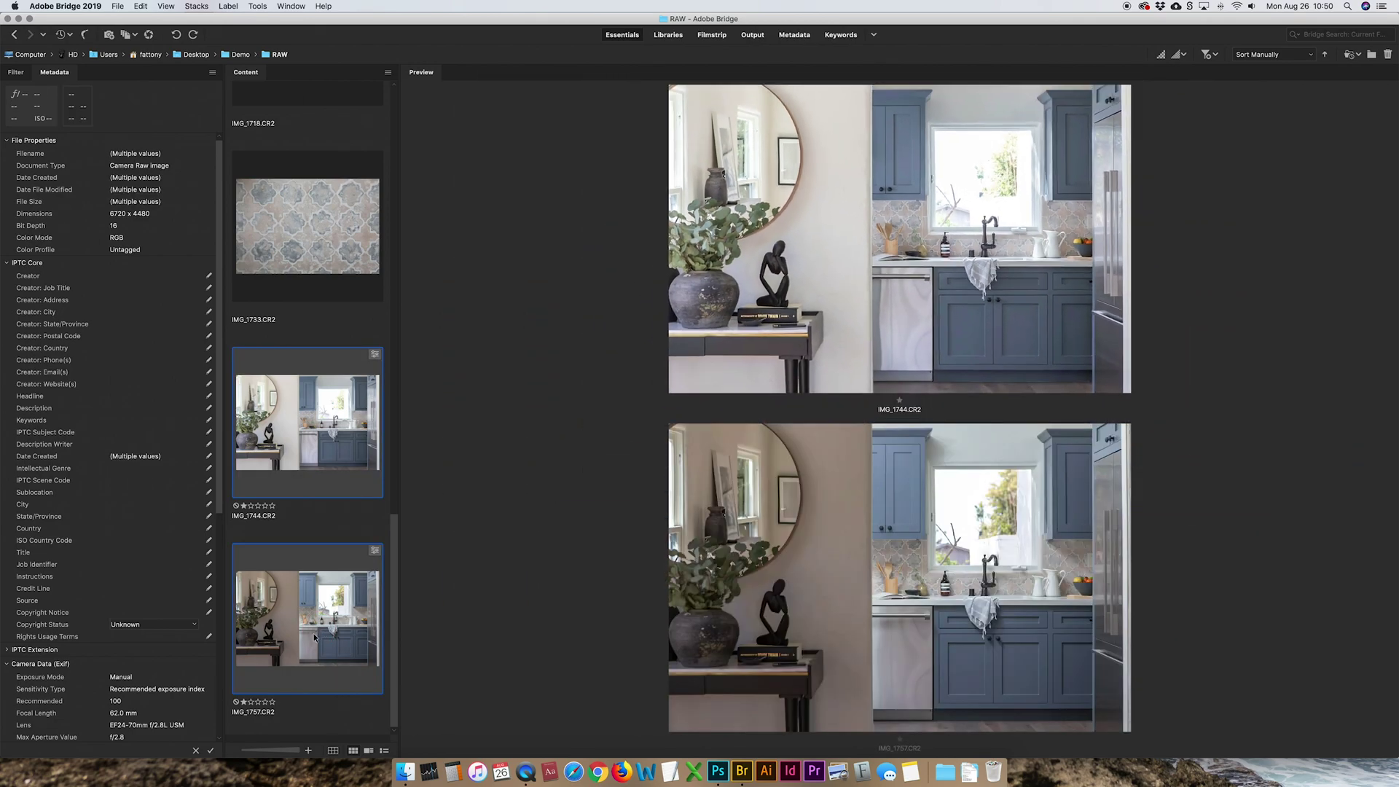
pyautogui.moveTo(315, 637); pyautogui.dragTo(717, 771)
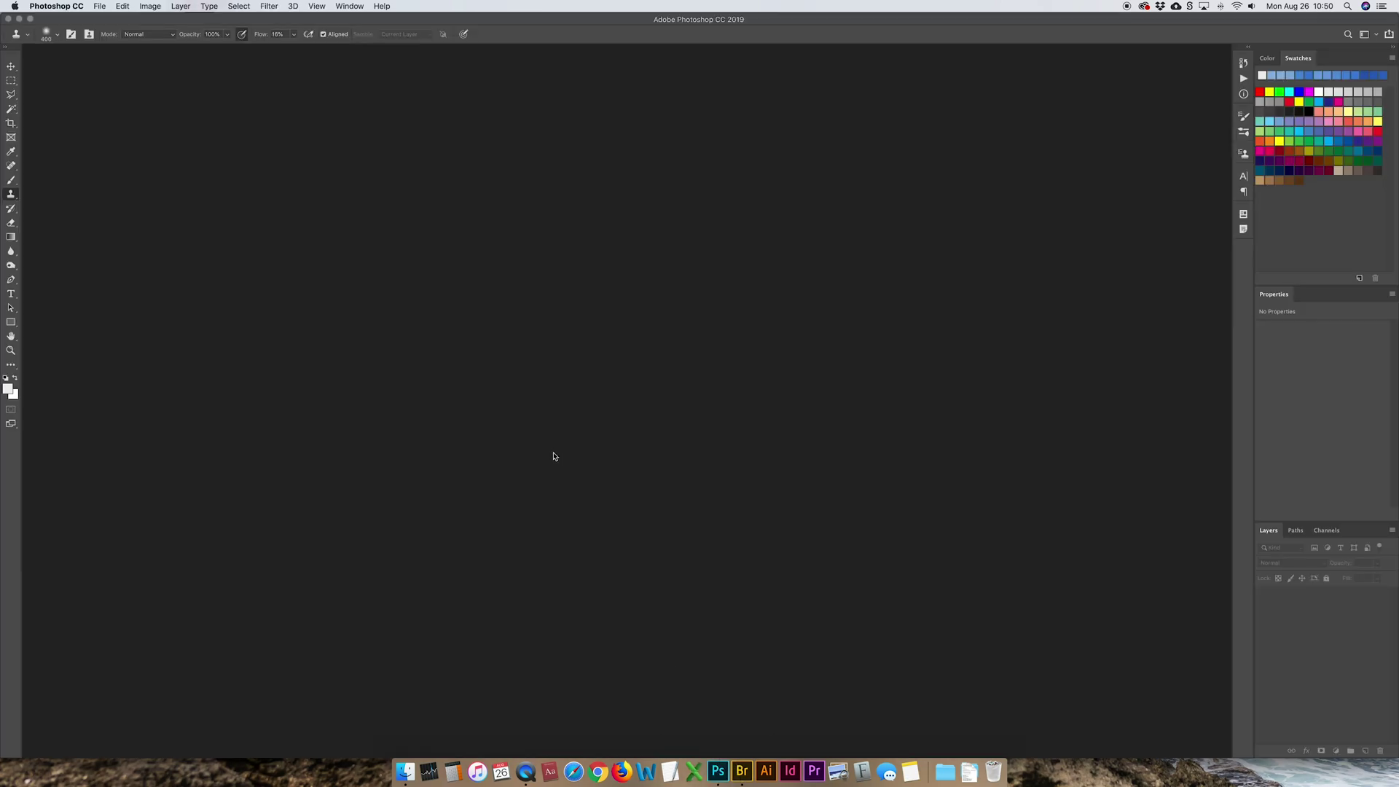
# Apply the Soft Interiors preset from My Settings to both photos
pyautogui.press('super+a')
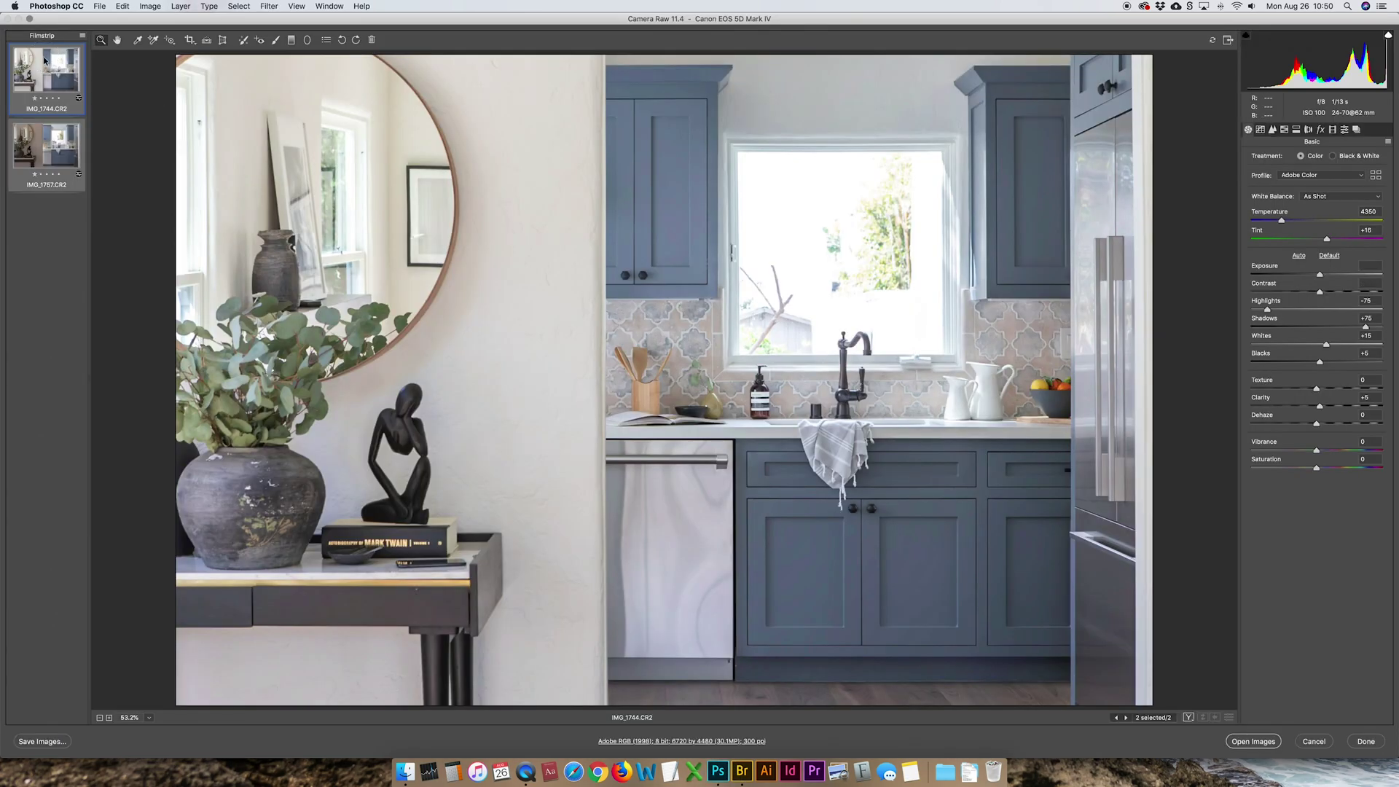
pyautogui.click(1344, 129)
pyautogui.click(1277, 365)
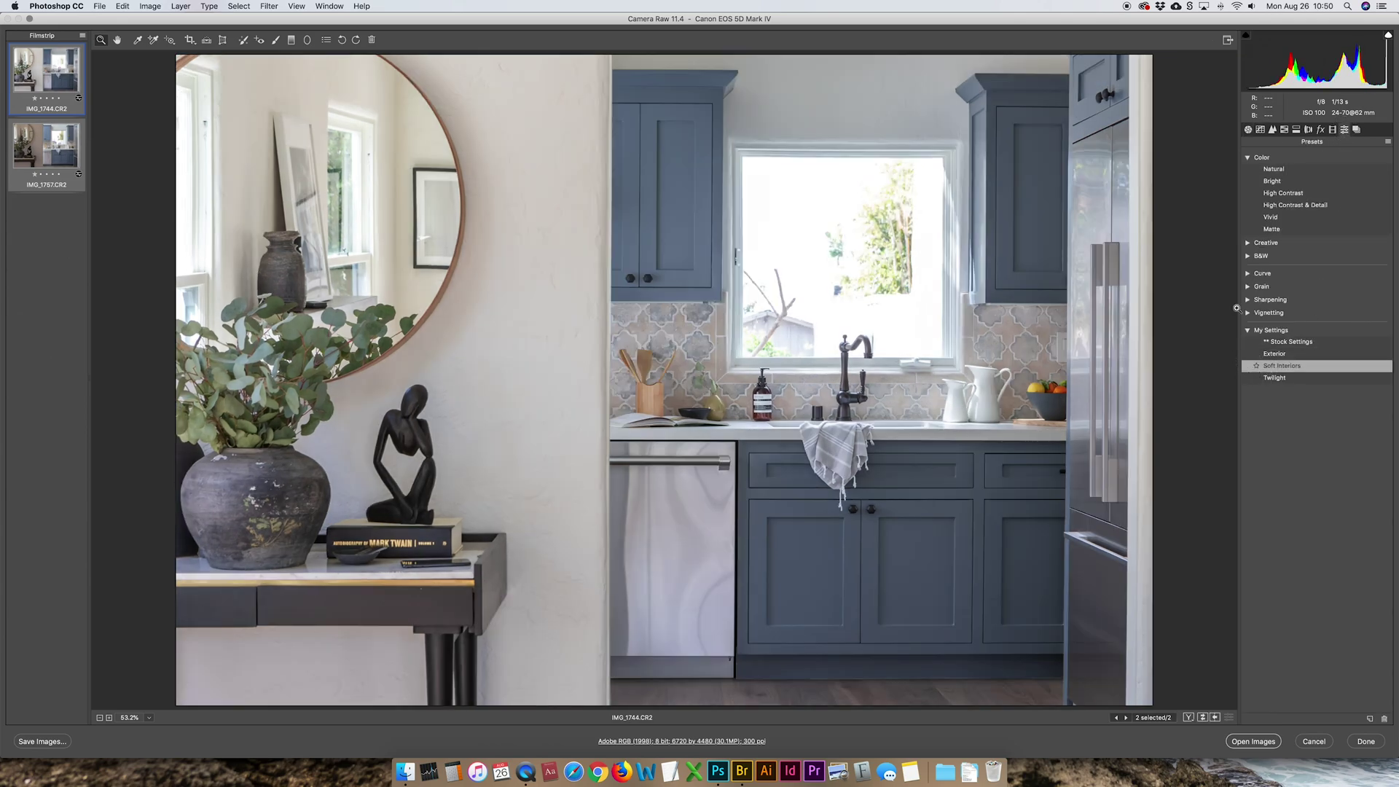
# Review the Basic, Detail, HSL and Lens Corrections settings, then switch to the Transform tool
pyautogui.click(1246, 130)
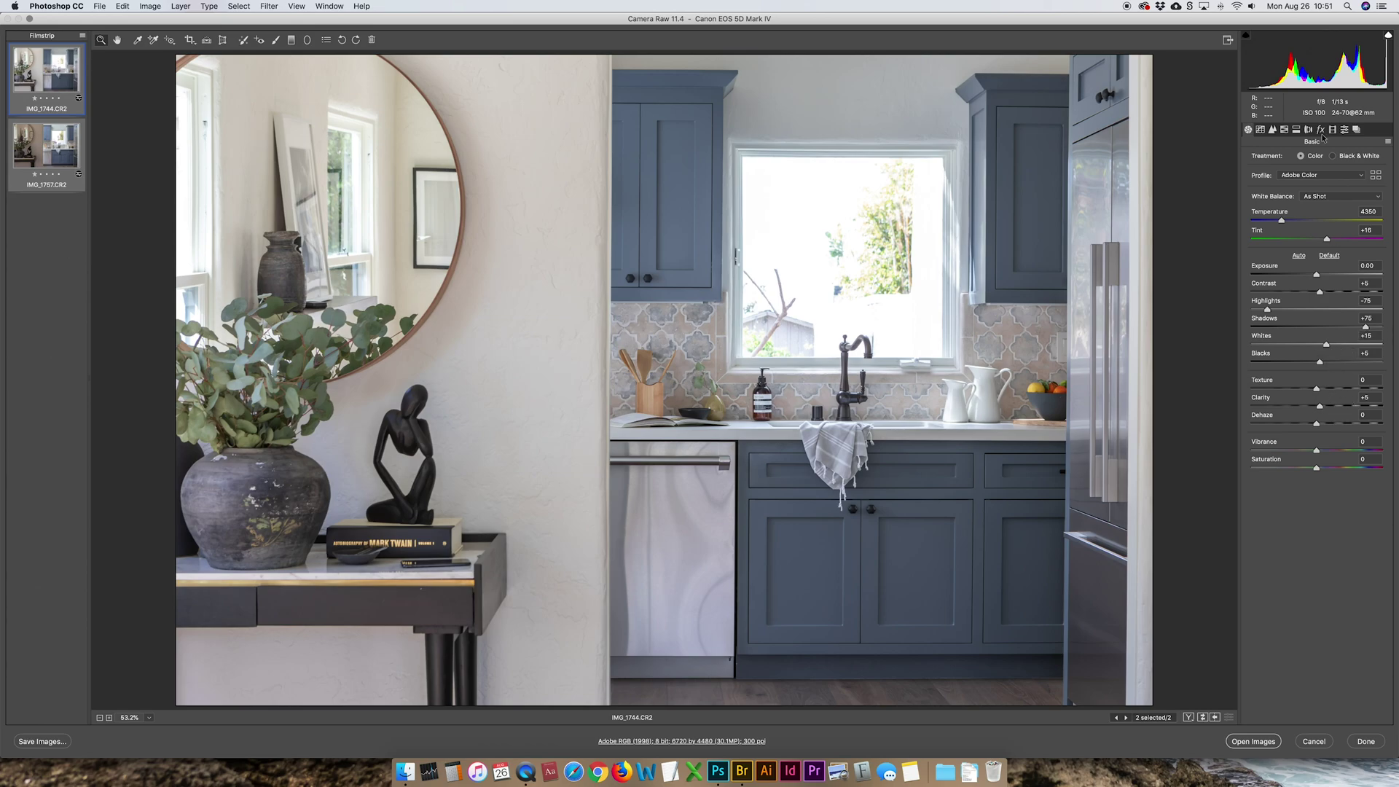
pyautogui.click(1272, 132)
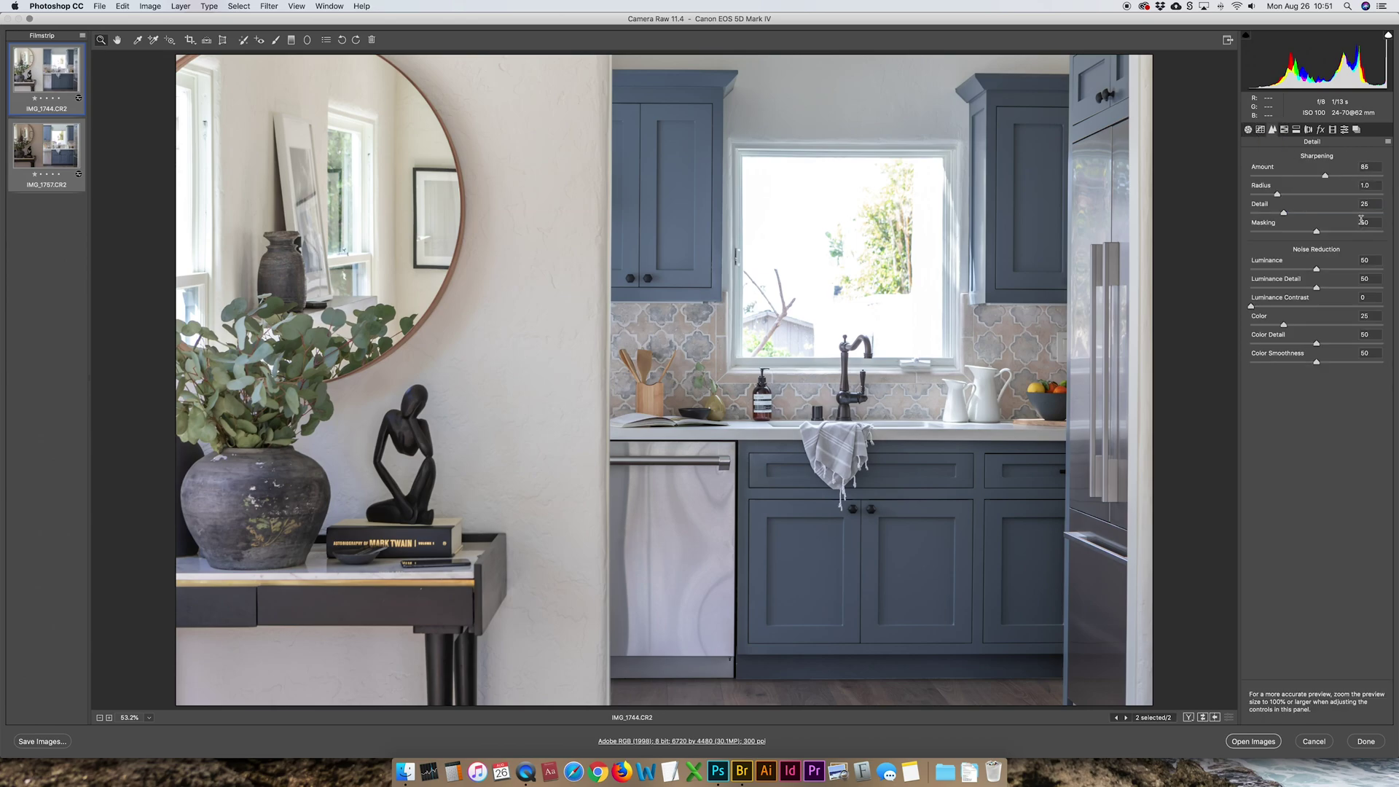
pyautogui.click(1287, 131)
pyautogui.click(1308, 130)
pyautogui.click(1267, 162)
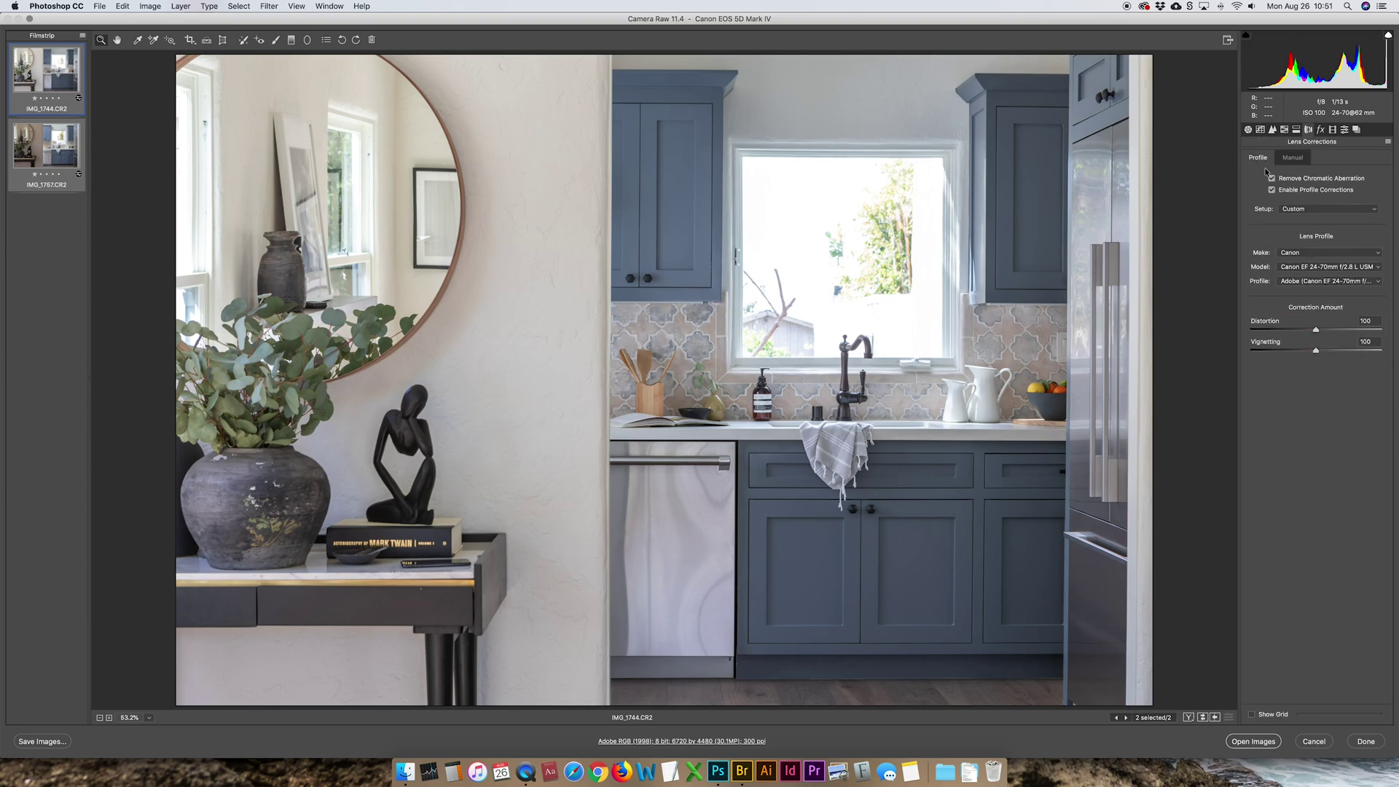
pyautogui.click(1247, 130)
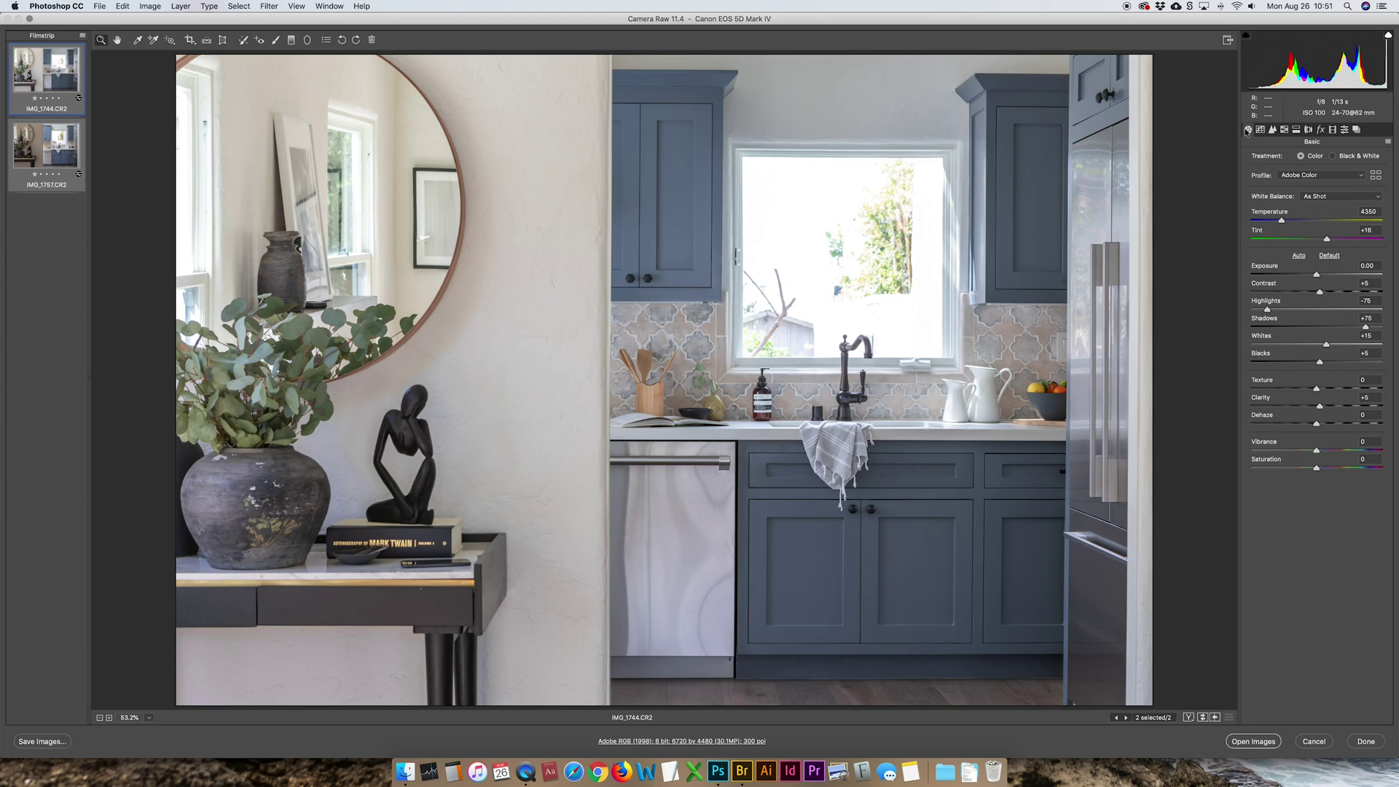
pyautogui.click(222, 41)
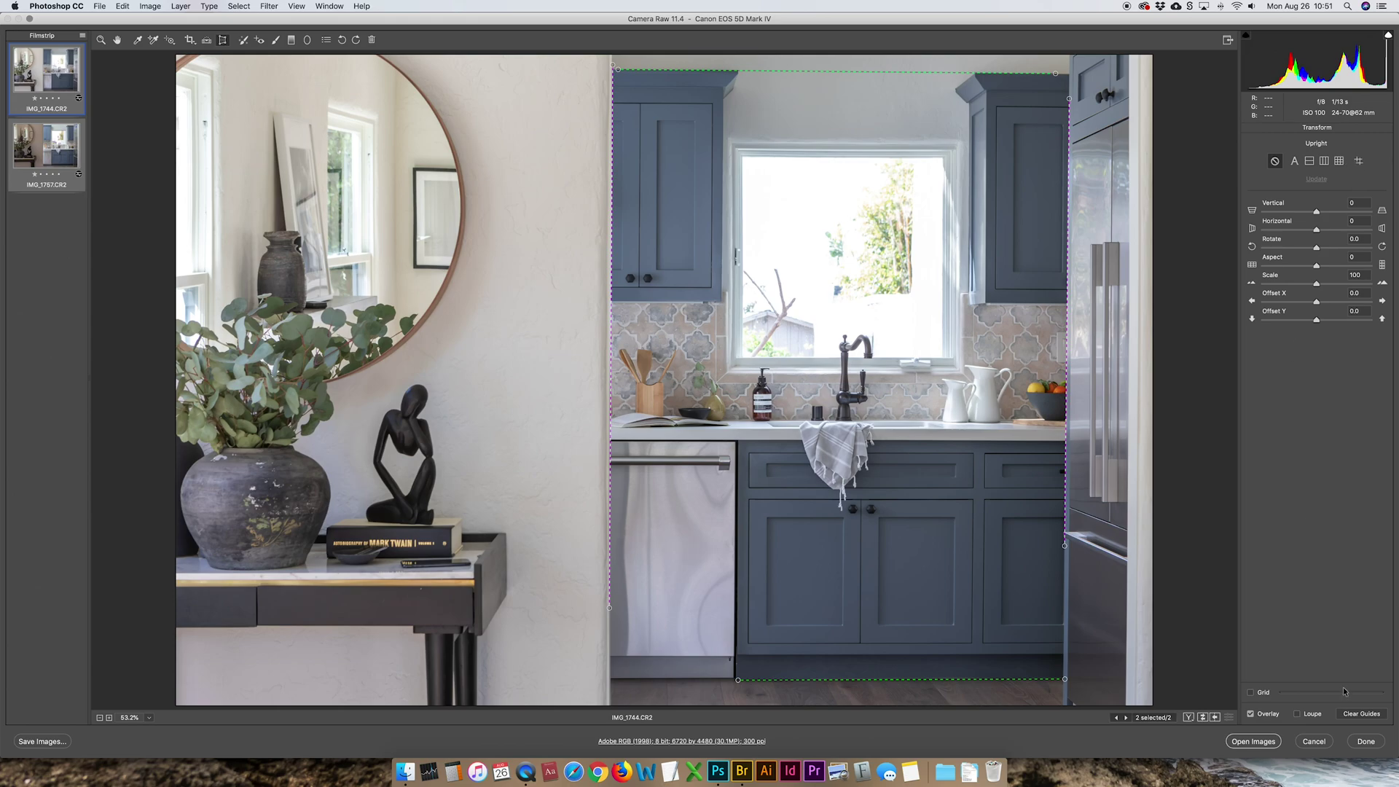
# Clear the guides and draw two vertical and two horizontal Guided Upright lines along IMG_1744's cabinets
pyautogui.click(1360, 713)
pyautogui.moveTo(612, 61)
pyautogui.mouseDown()
pyautogui.moveTo(586, 593)
pyautogui.moveTo(609, 624)
pyautogui.mouseUp()
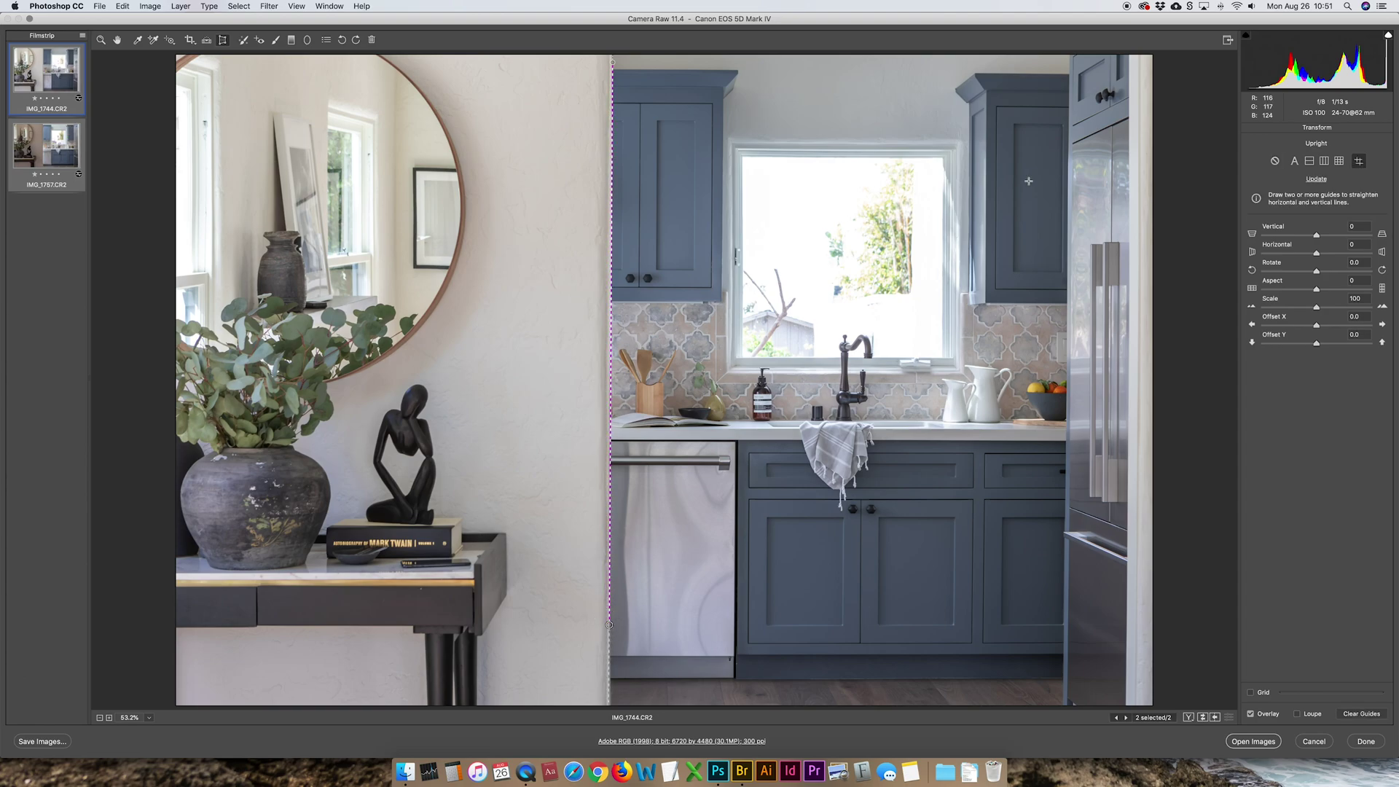
pyautogui.moveTo(1069, 114)
pyautogui.mouseDown()
pyautogui.moveTo(1051, 619)
pyautogui.moveTo(1069, 622)
pyautogui.mouseUp()
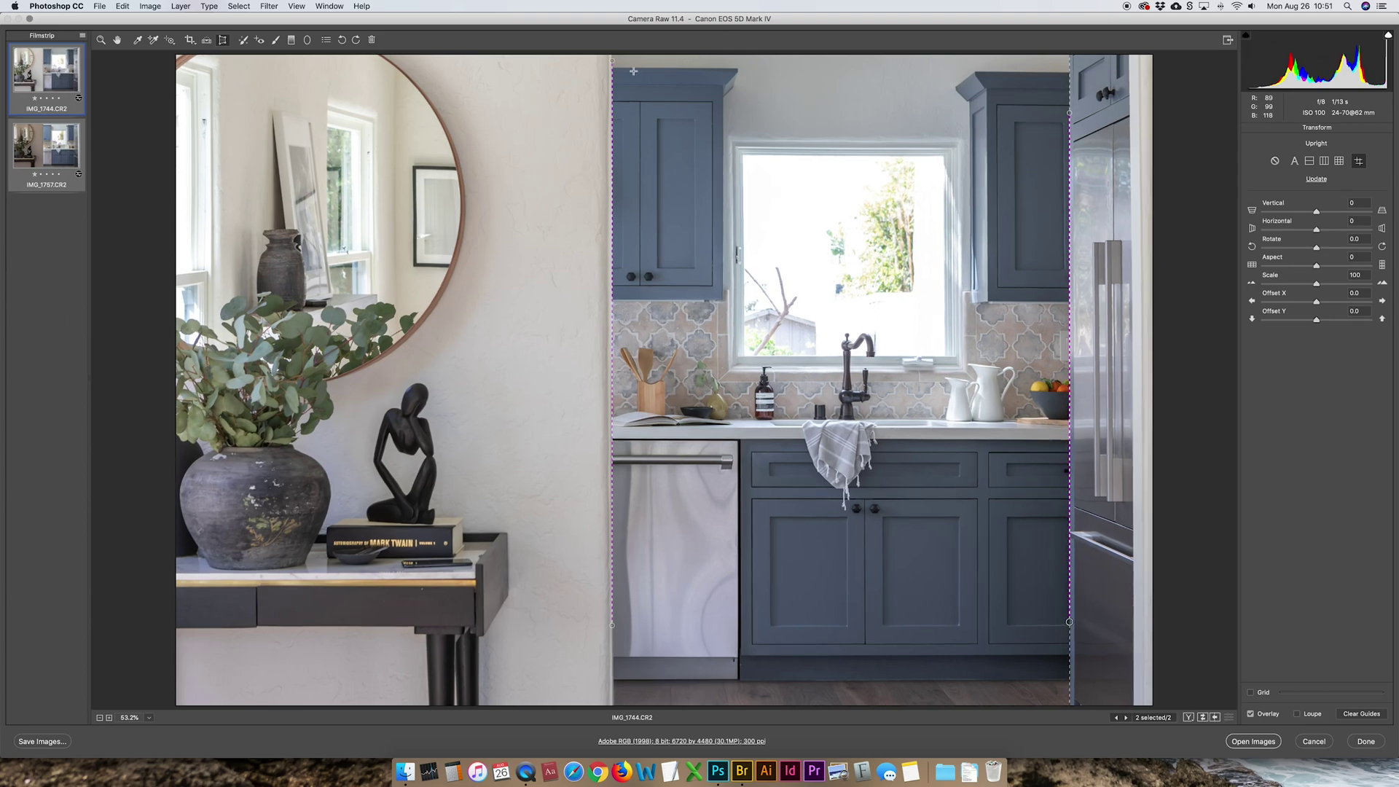
pyautogui.moveTo(616, 67); pyautogui.dragTo(1067, 71)
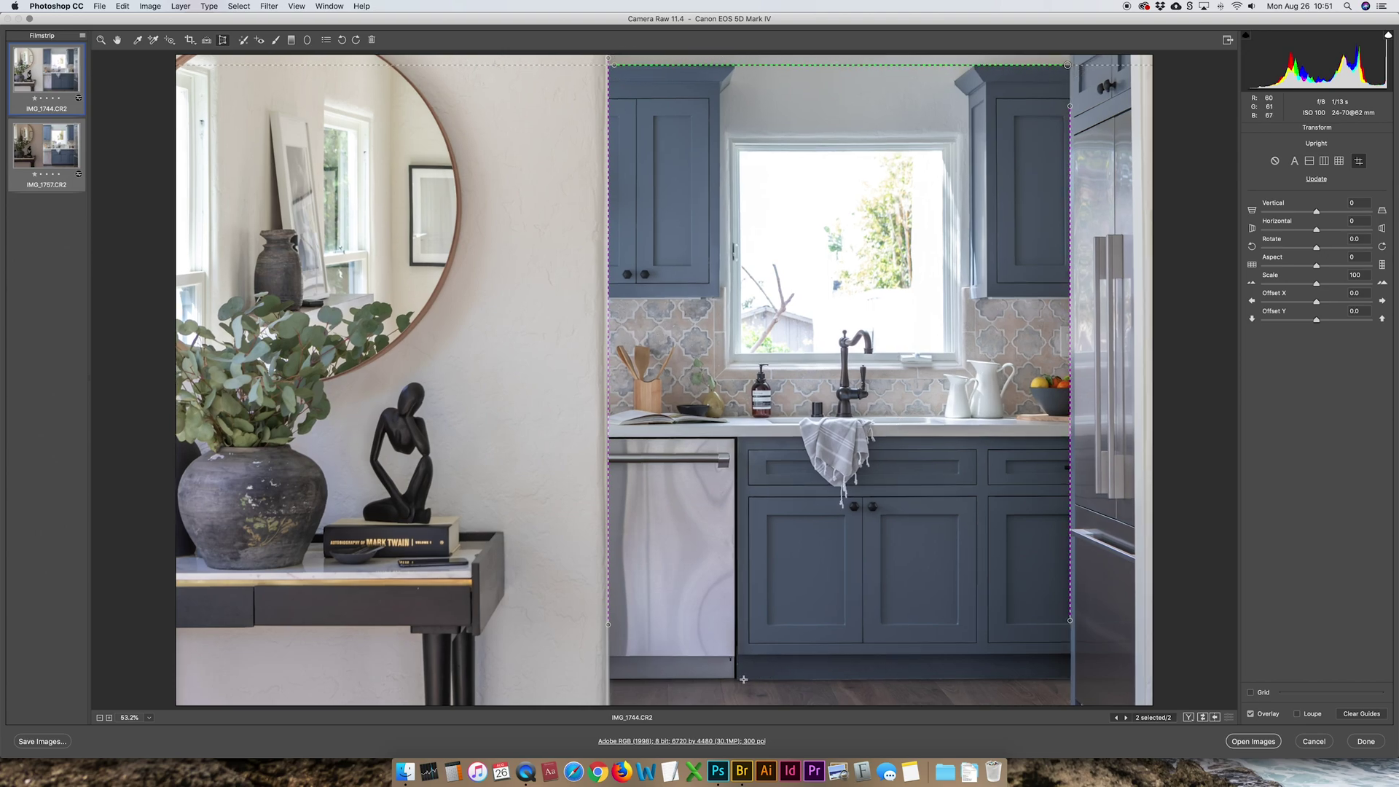
pyautogui.moveTo(741, 680); pyautogui.dragTo(1075, 681)
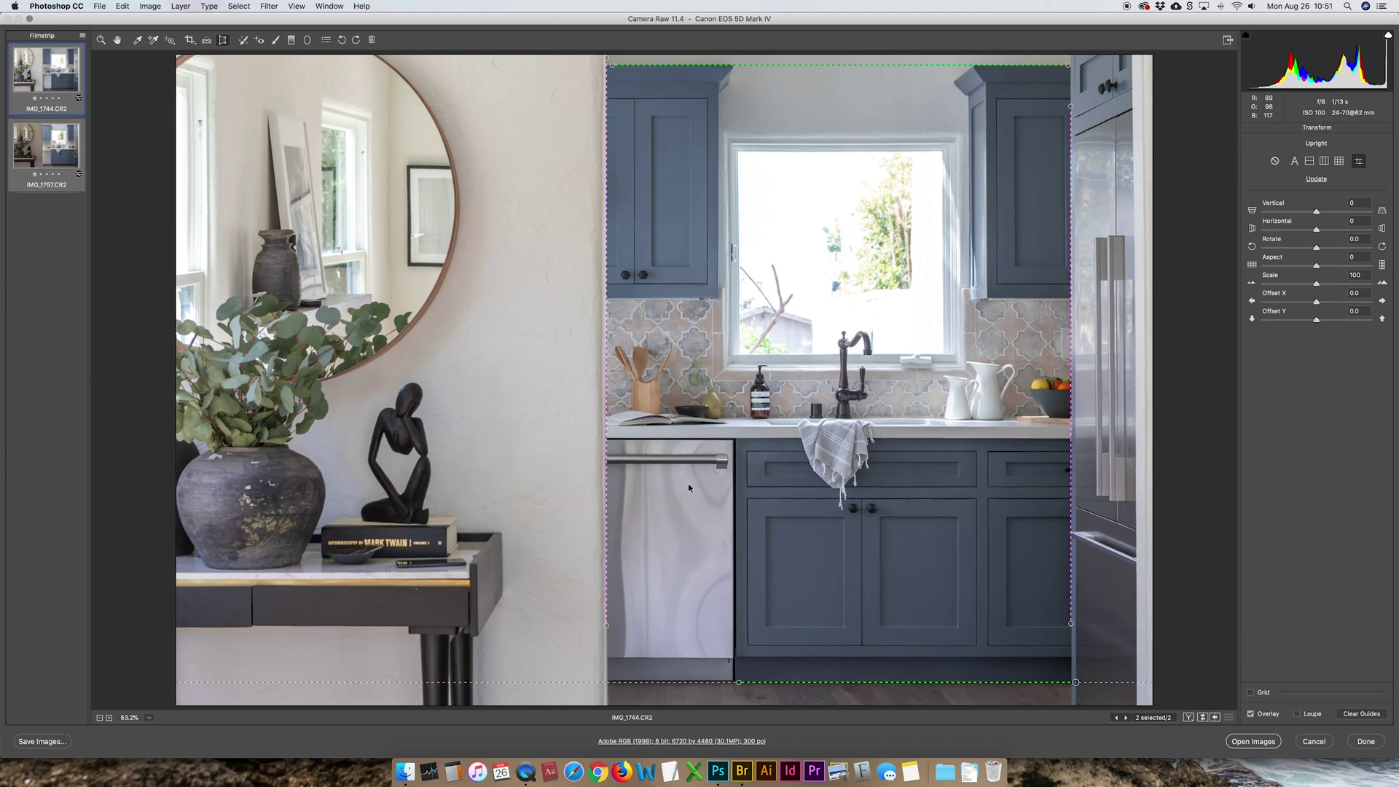
pyautogui.click(53, 67)
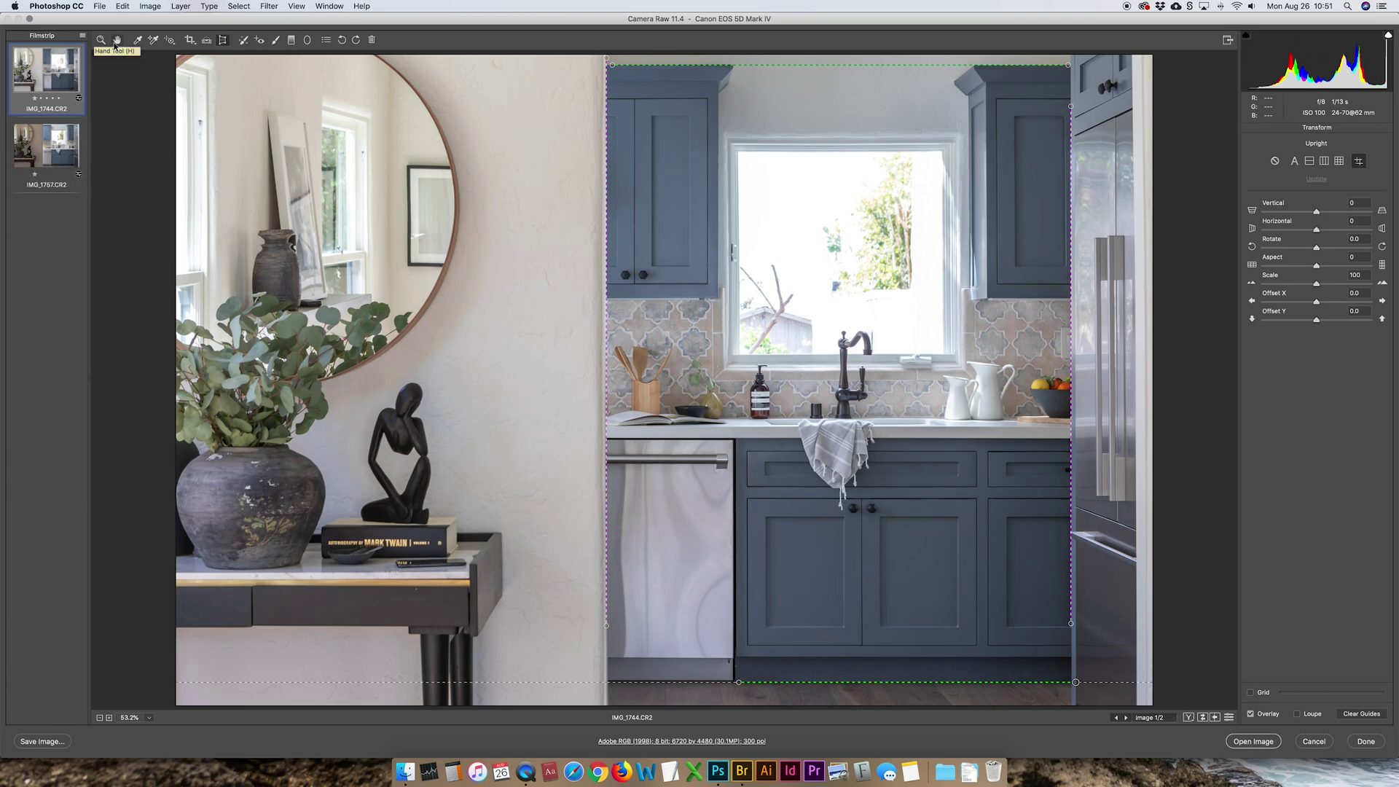
pyautogui.click(115, 45)
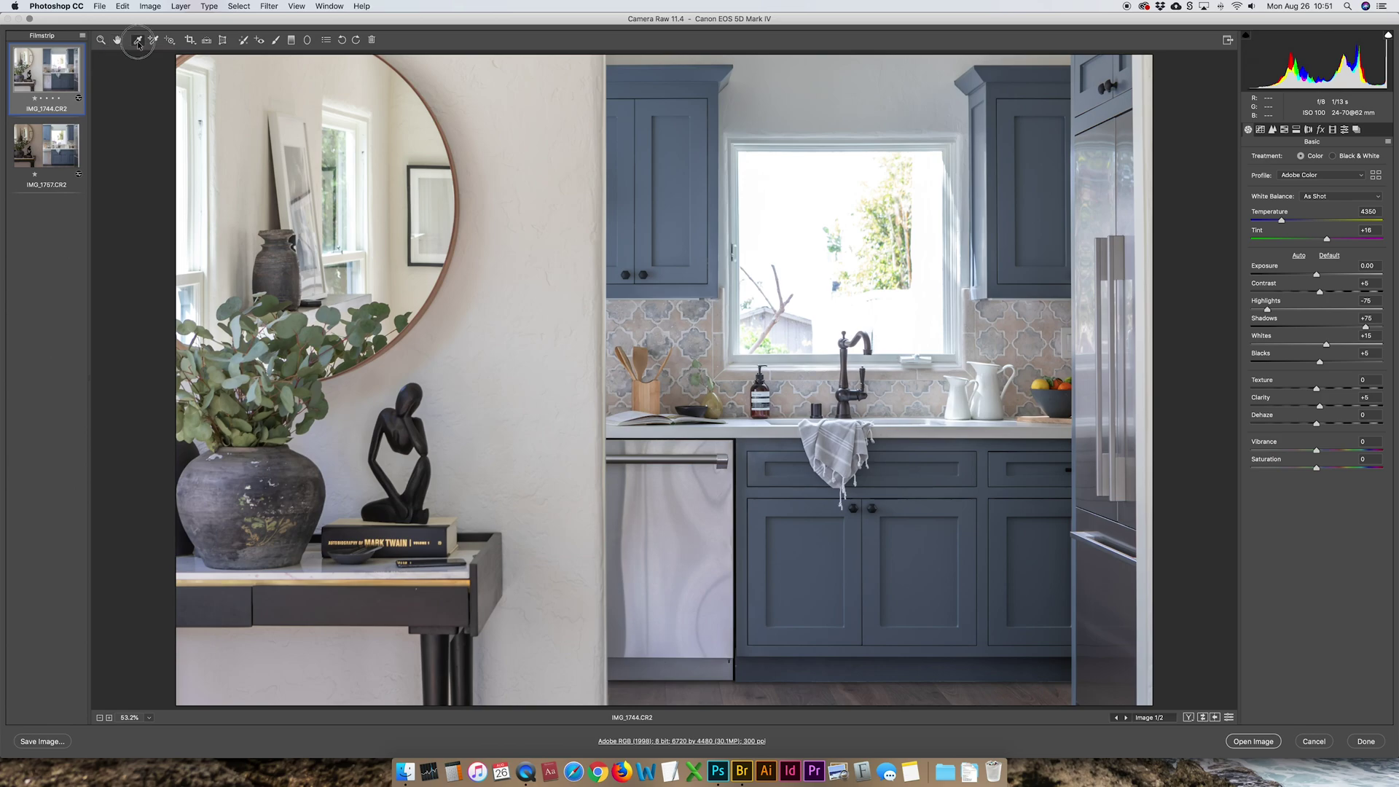
# Compare IMG_1757 with IMG_1744 in the filmstrip, then close Camera Raw with Done
pyautogui.click(138, 42)
pyautogui.click(49, 143)
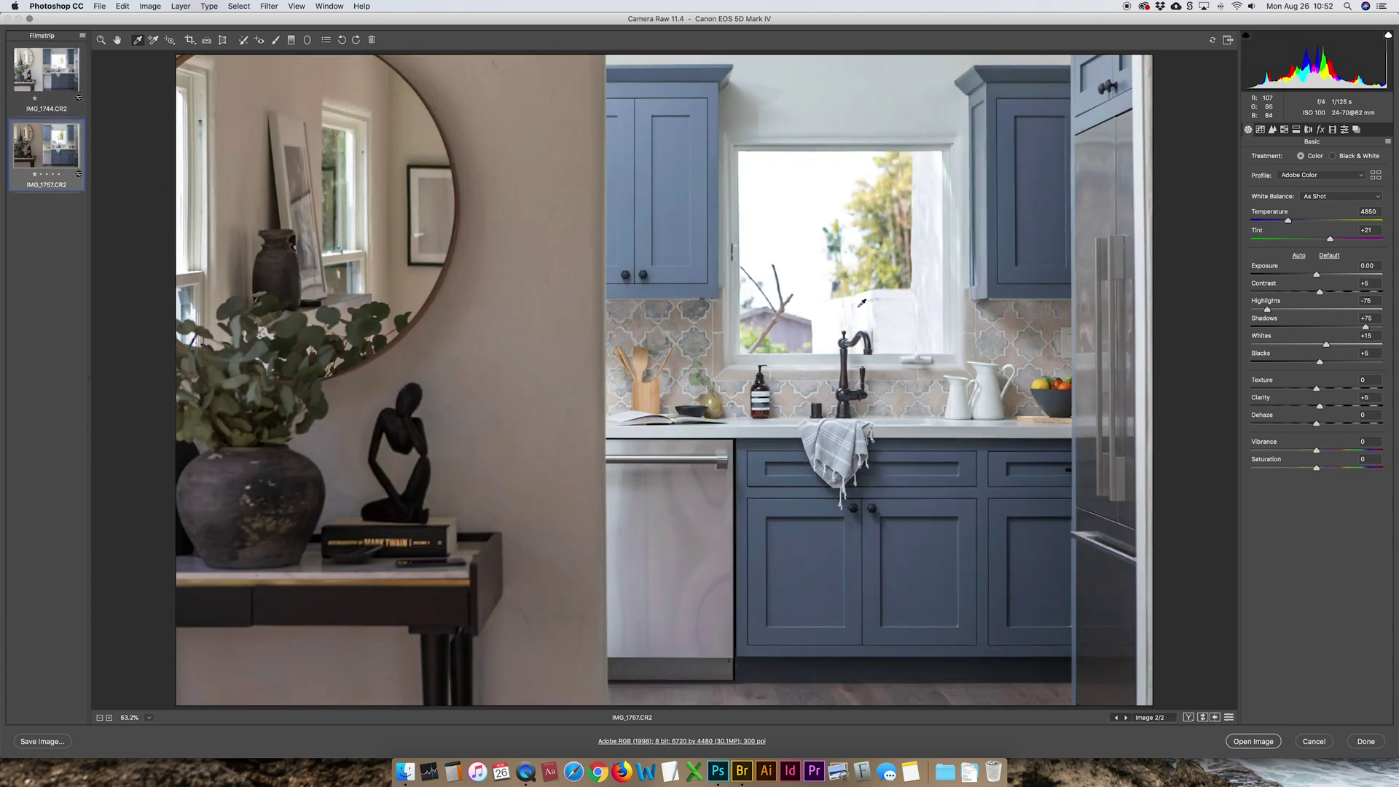
pyautogui.click(61, 71)
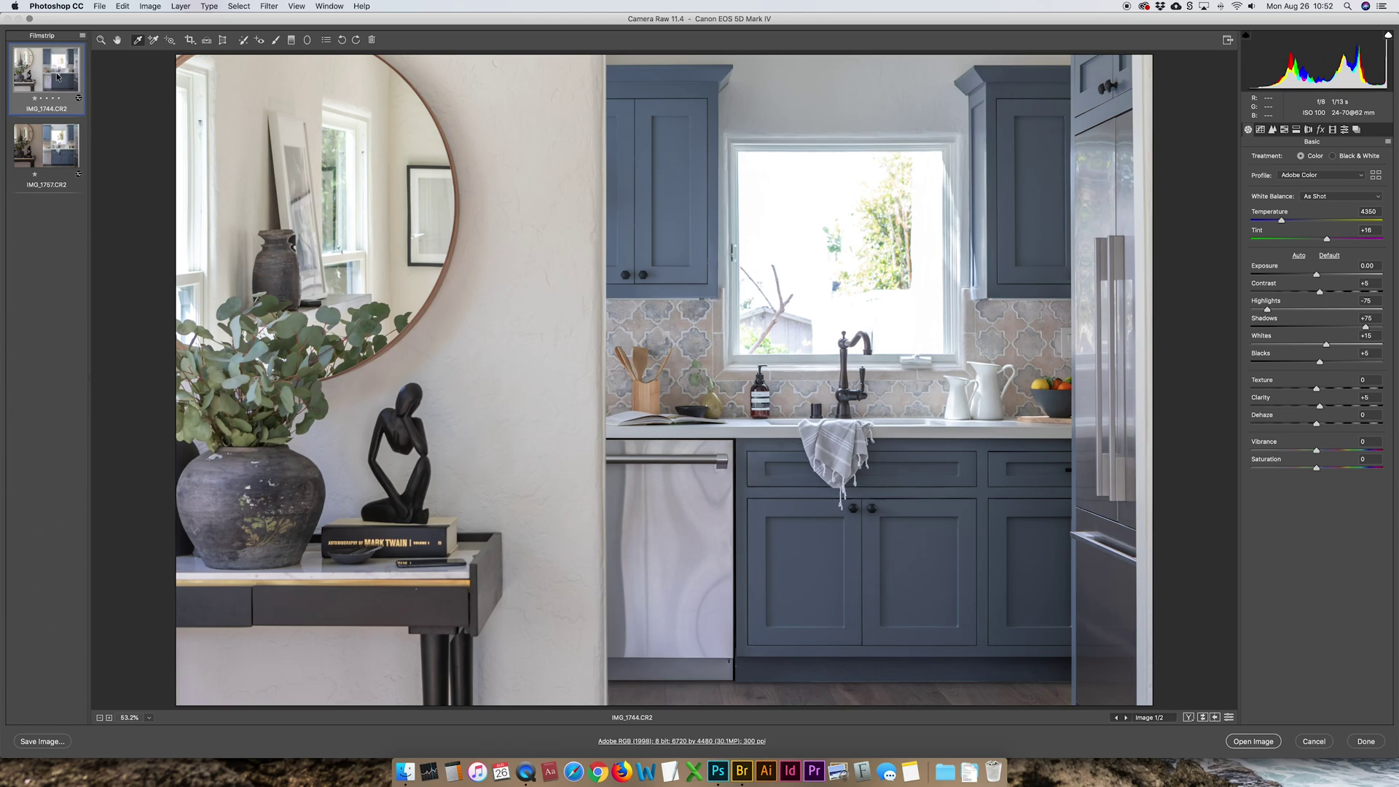
pyautogui.click(1365, 741)
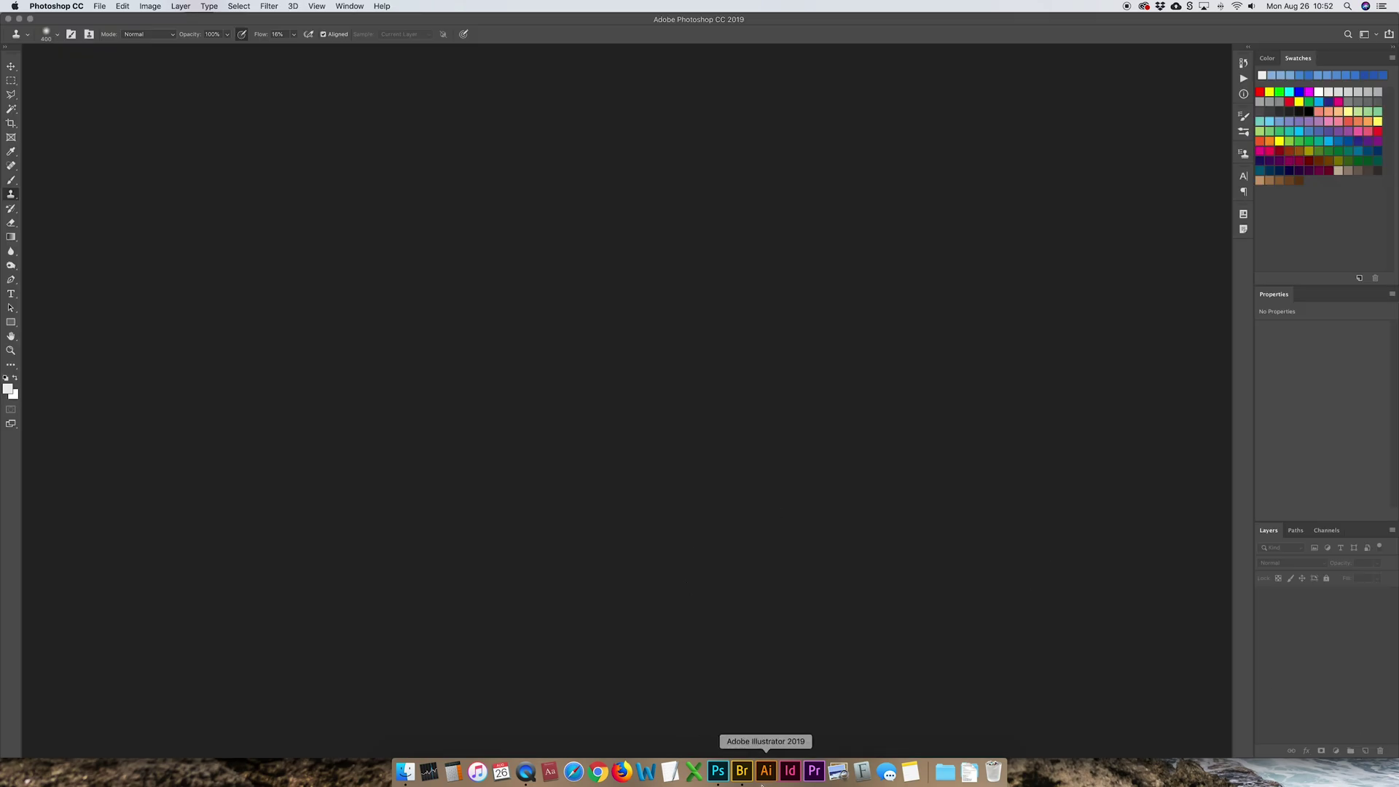
# Duplicate IMG_1744 in Bridge and open the copy, IMG_1744 and IMG_1757 in Camera Raw
pyautogui.click(741, 771)
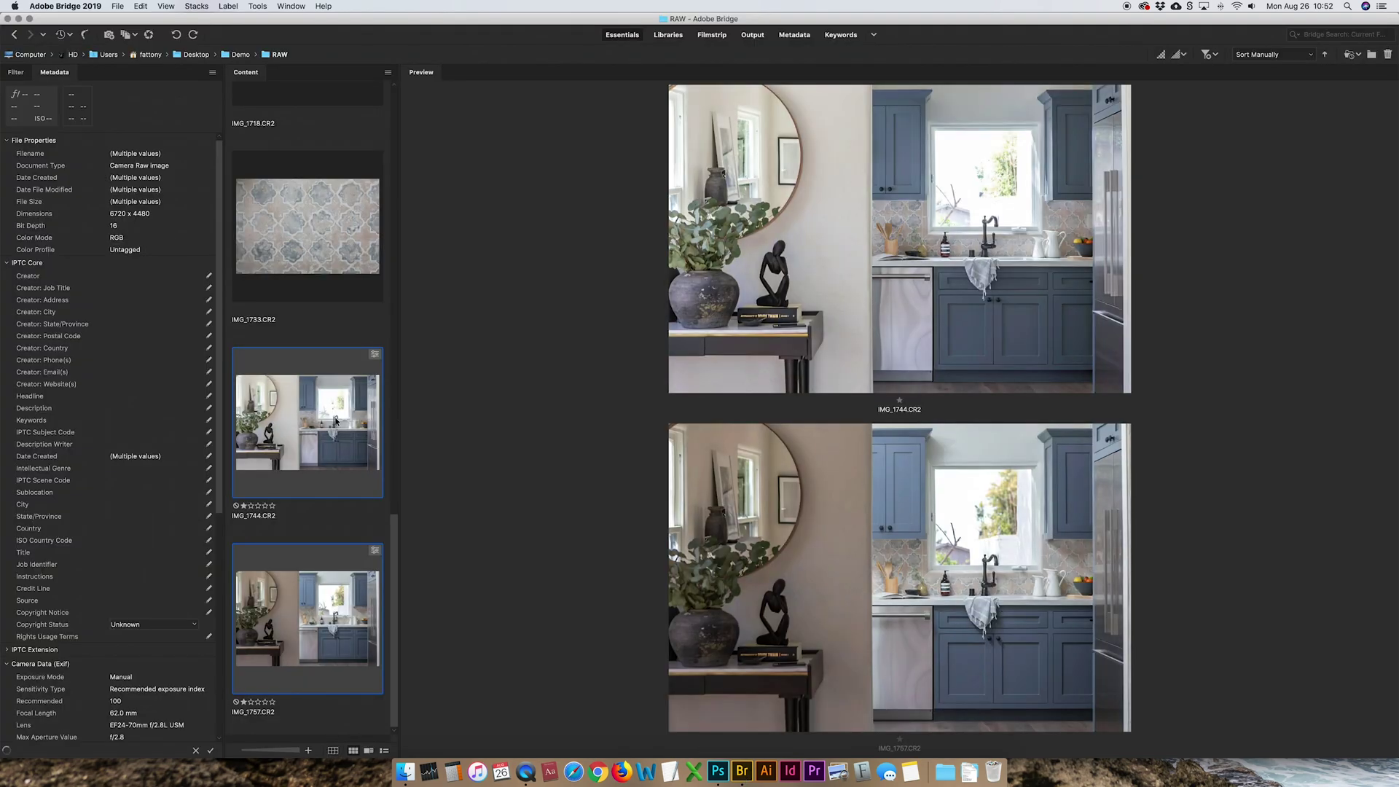
pyautogui.click(336, 420)
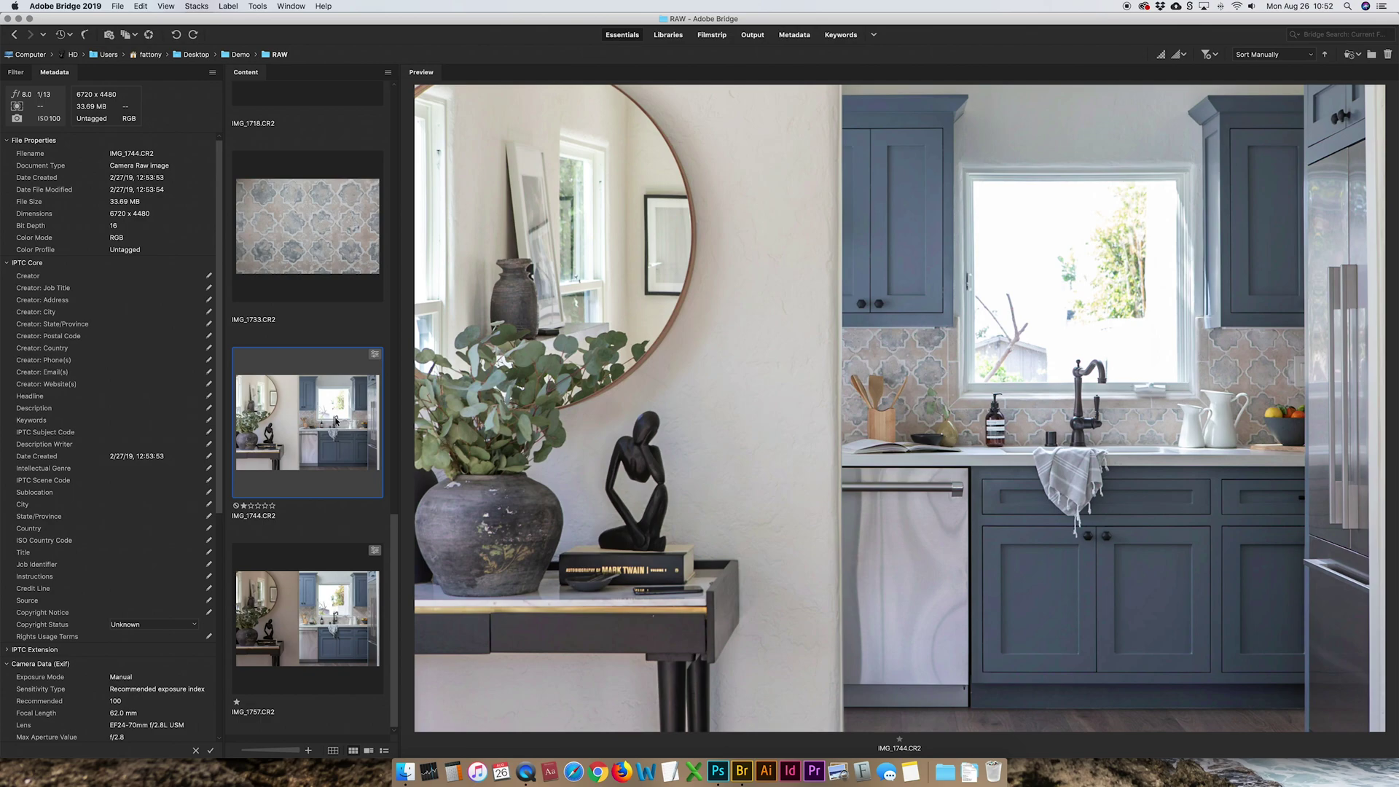
pyautogui.press('super+d')
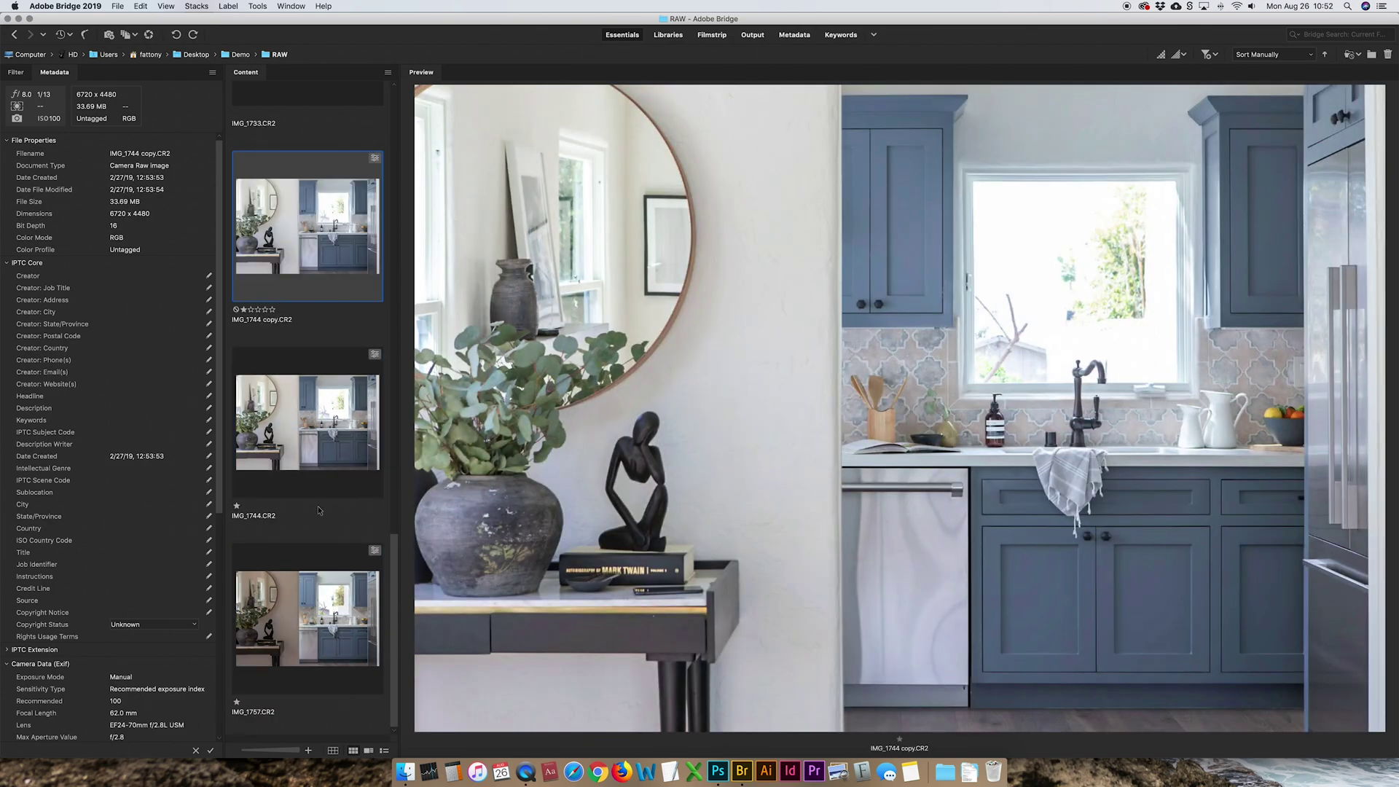
pyautogui.keyDown('shift'); pyautogui.click(318, 603); pyautogui.keyUp('shift')
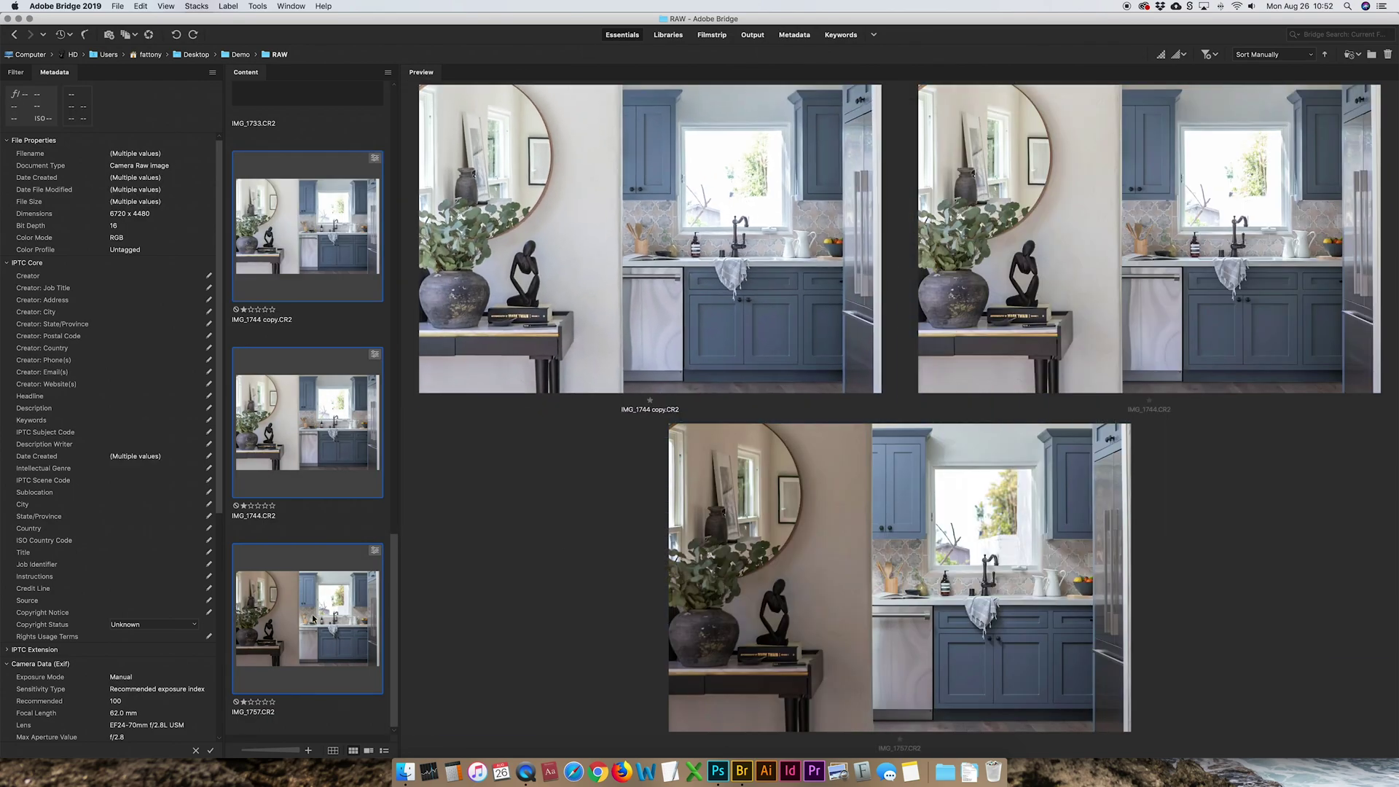
pyautogui.click(720, 772)
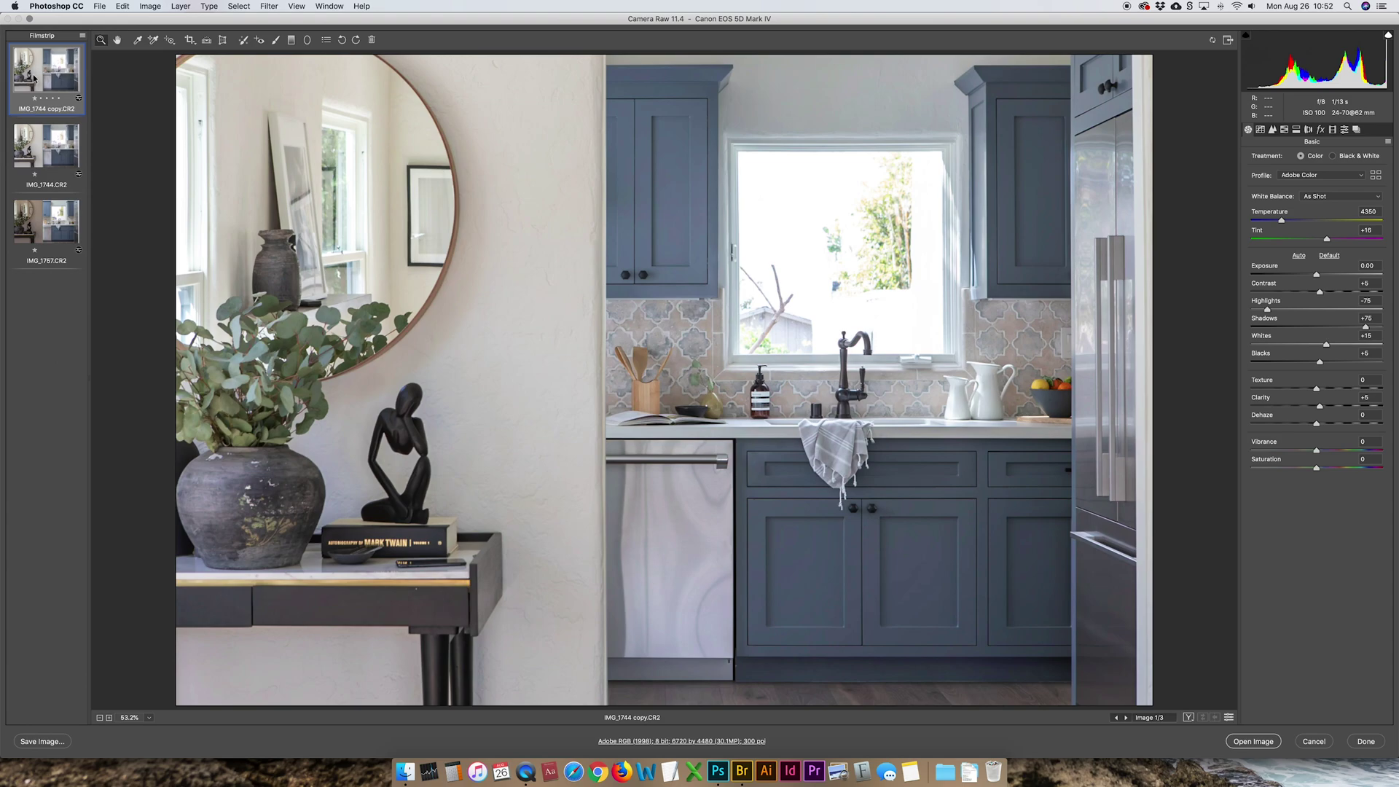
# Neutralise the IMG_1744 copy's white balance by sampling the white wall
pyautogui.click(137, 40)
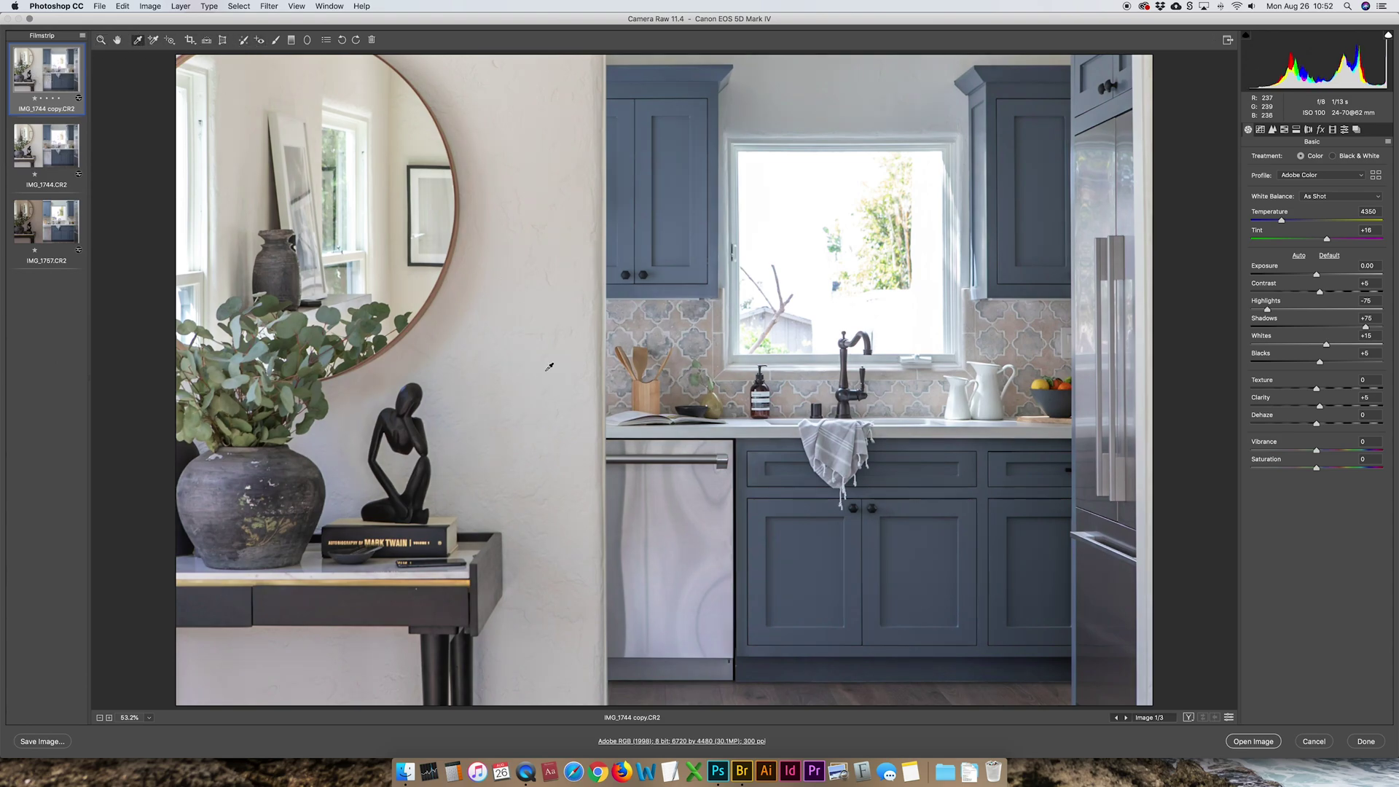
pyautogui.click(565, 362)
pyautogui.click(541, 164)
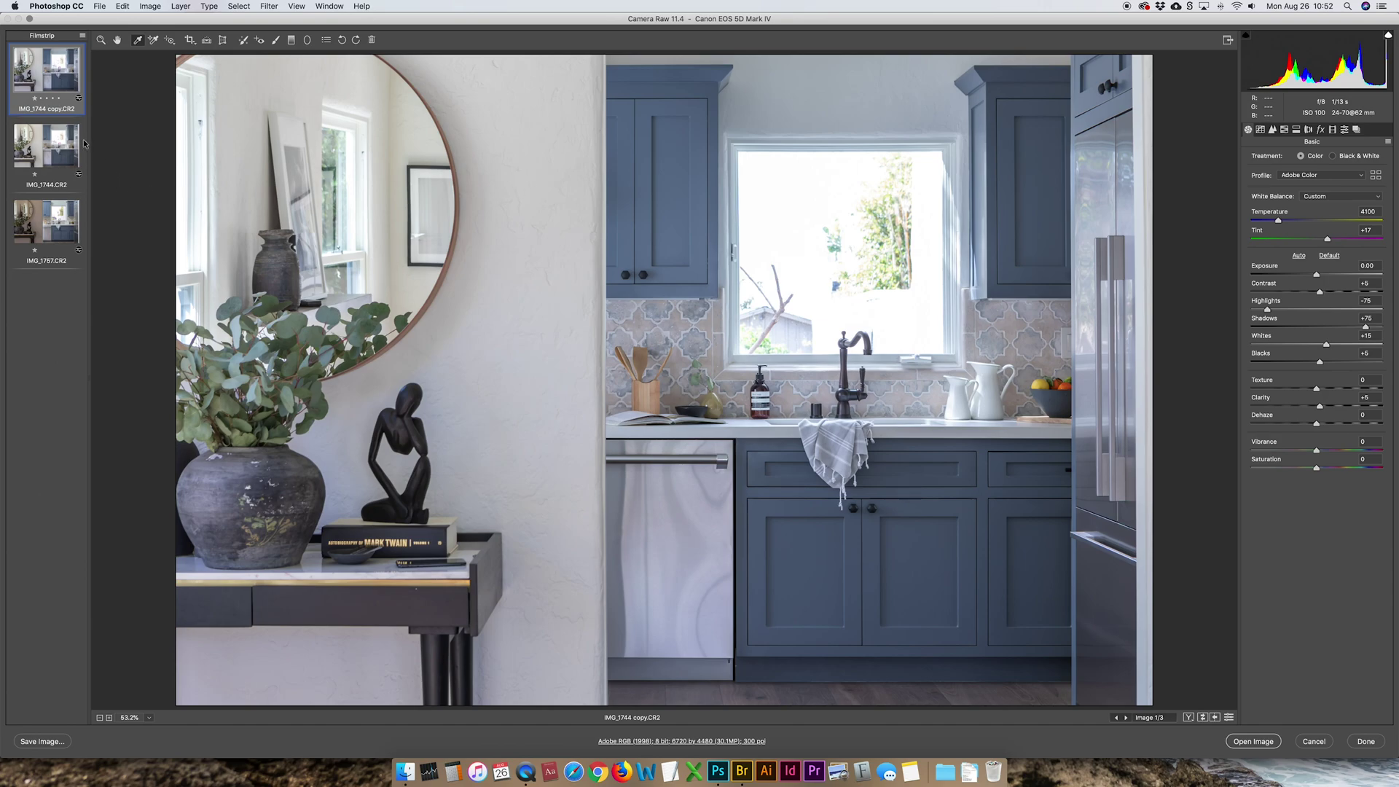
# Sample neutral spots on IMG_1744 and warm its Temperature to 4600, then show IMG_1757
pyautogui.click(55, 140)
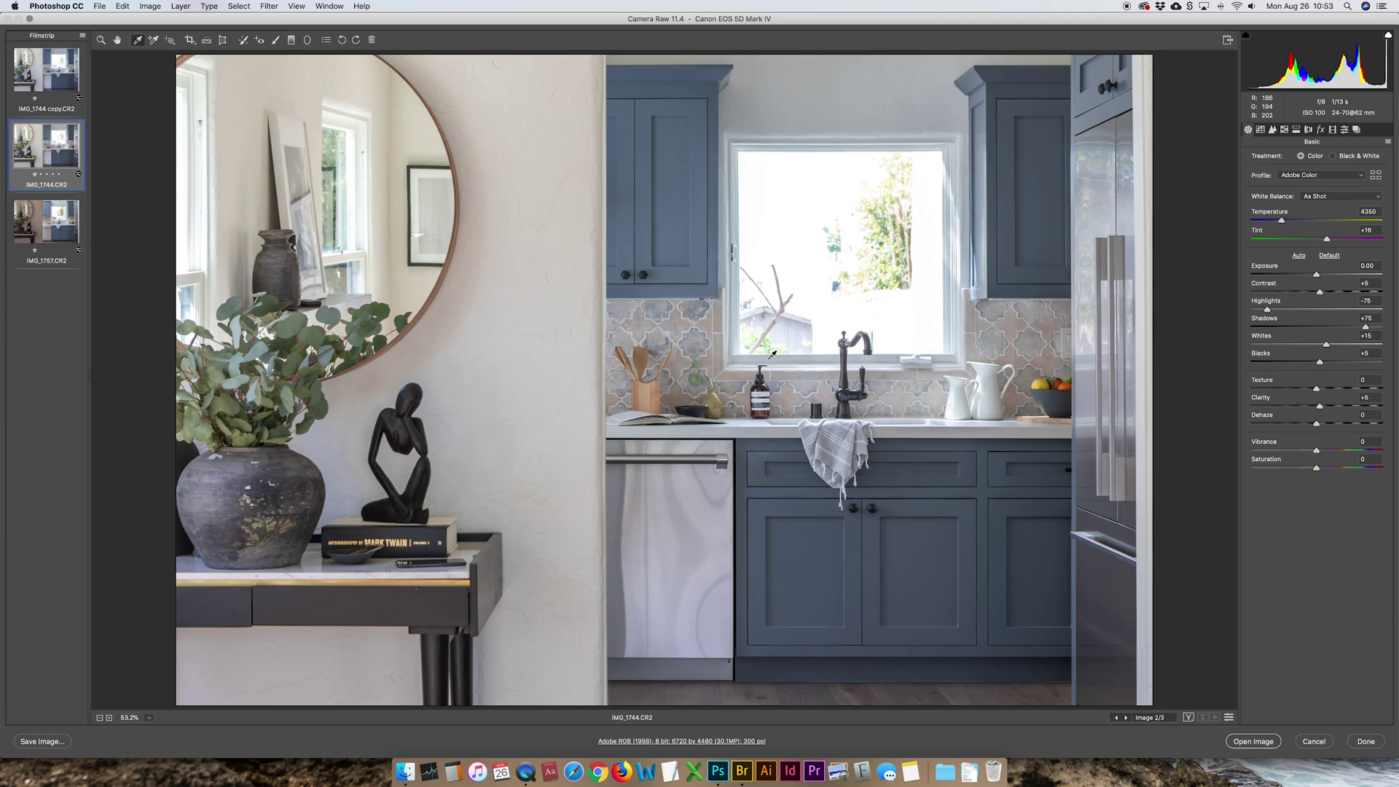
pyautogui.click(769, 357)
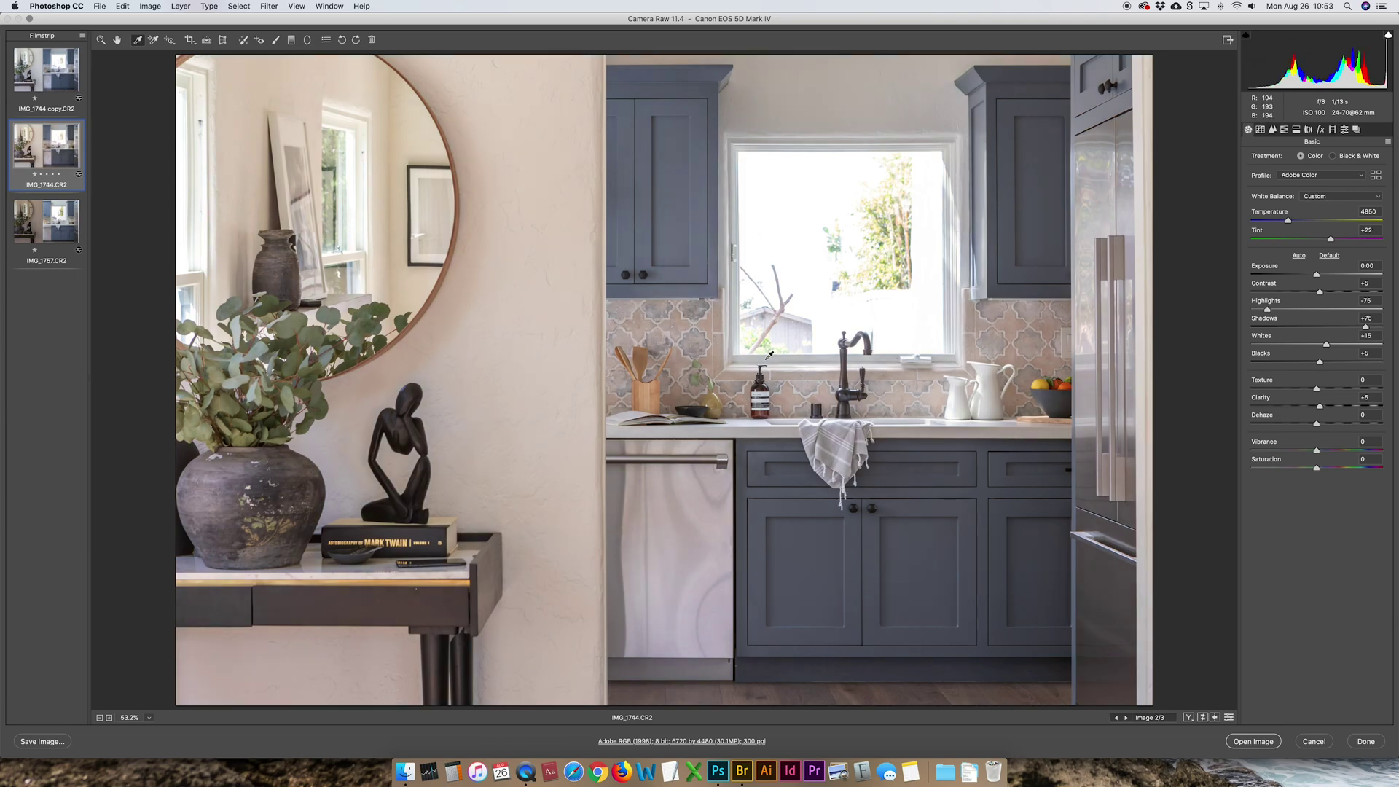
pyautogui.click(687, 329)
pyautogui.click(953, 404)
pyautogui.click(687, 328)
pyautogui.moveTo(1283, 220); pyautogui.dragTo(1285, 222)
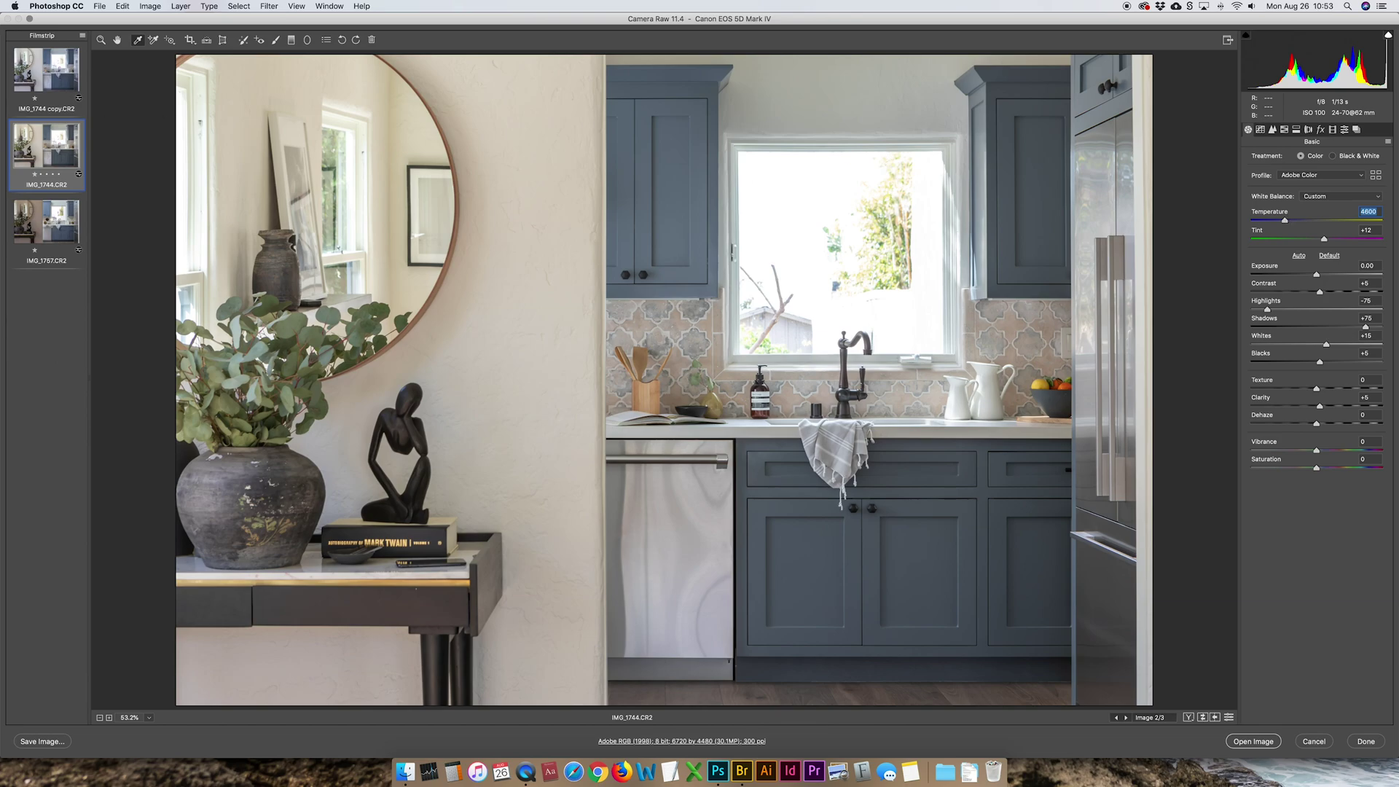
pyautogui.click(45, 225)
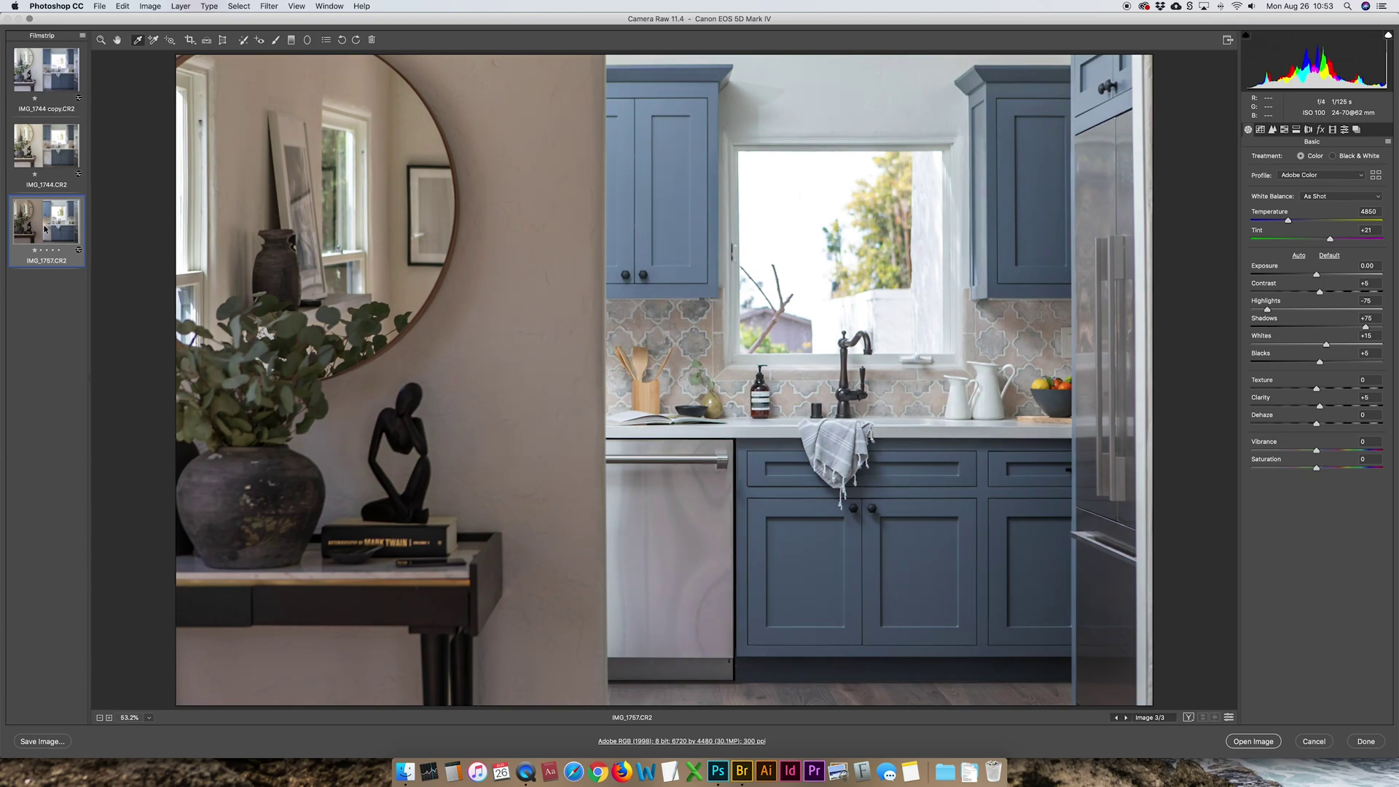
# Set IMG_1757's Contrast to -9 and open all three raw images as Photoshop documents
pyautogui.click(1310, 292)
pyautogui.click(63, 76)
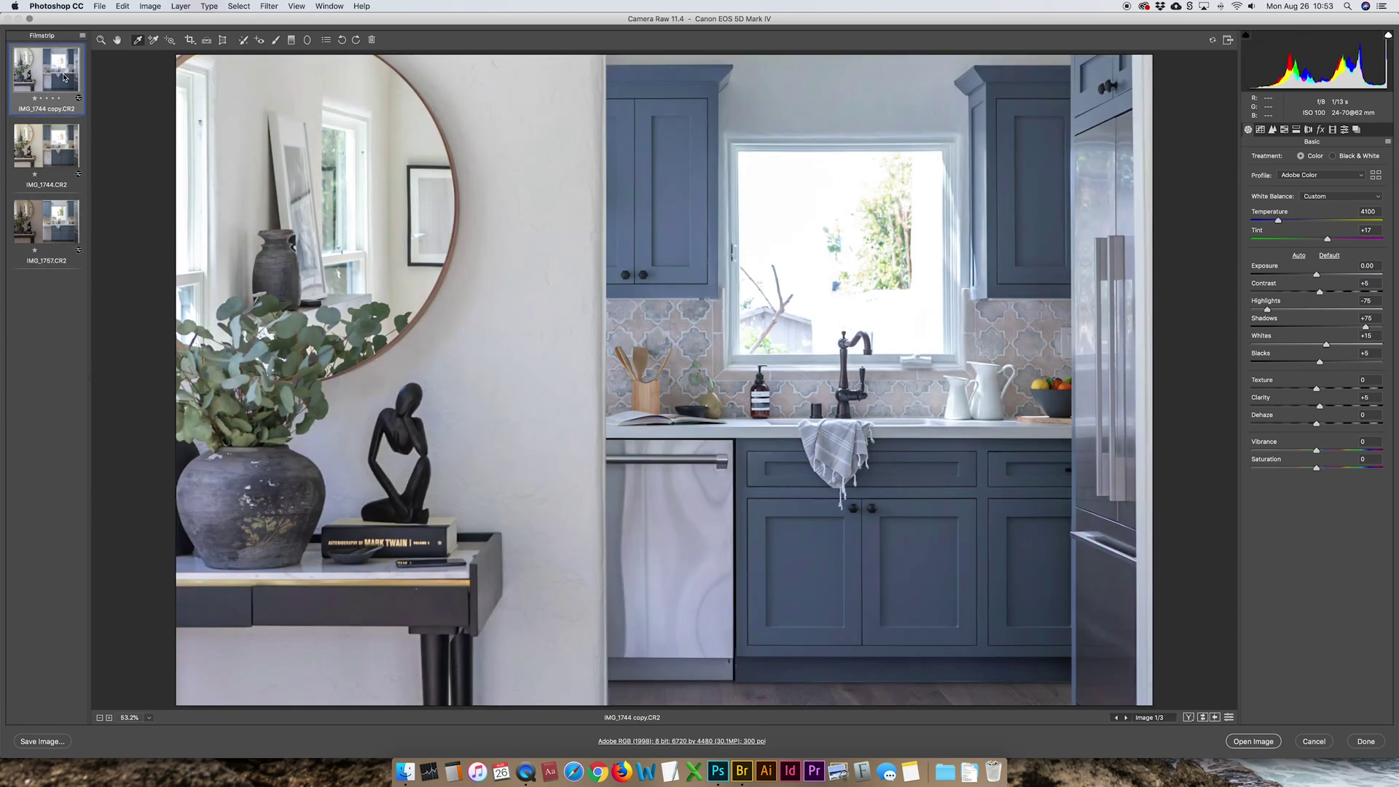
pyautogui.press('Down')
pyautogui.press('Down')
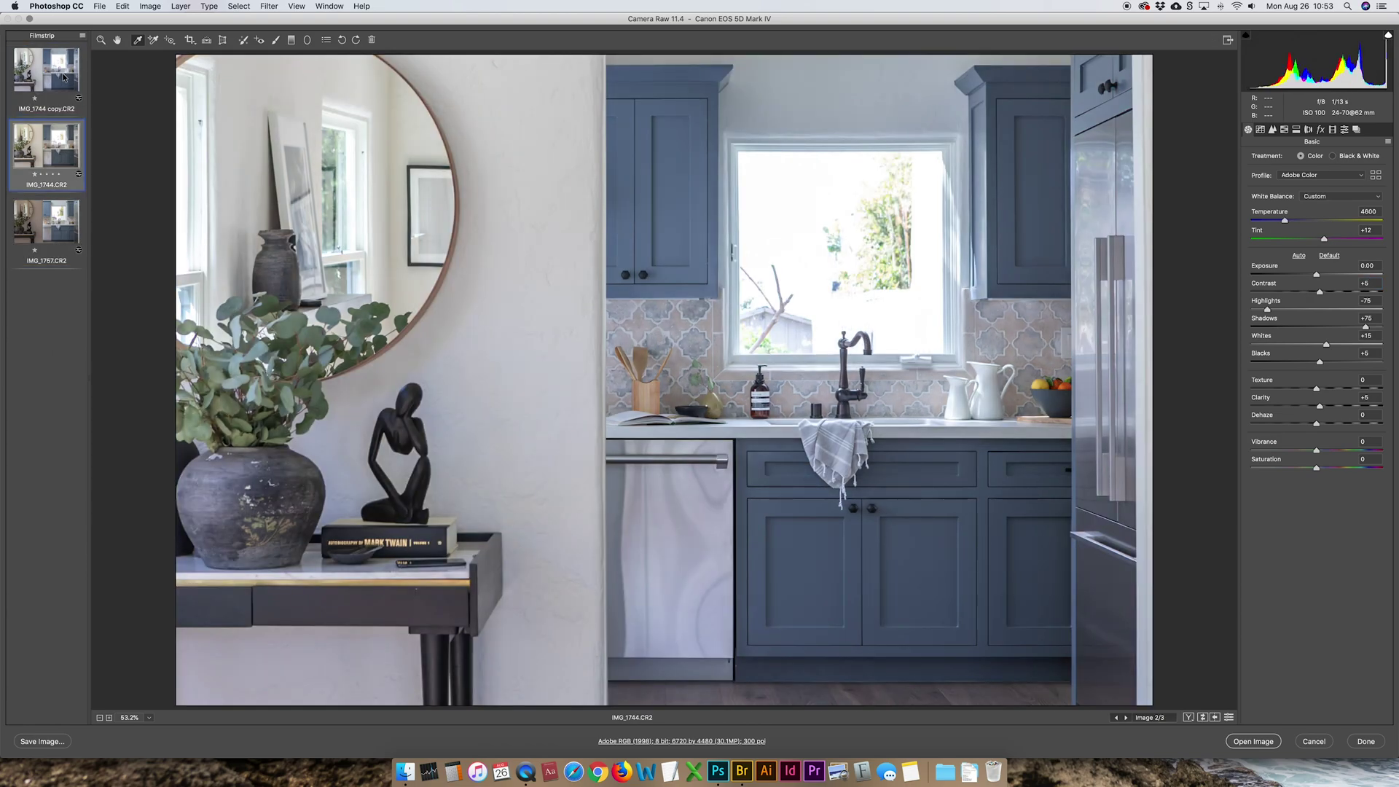
pyautogui.press('Up')
pyautogui.press('Up')
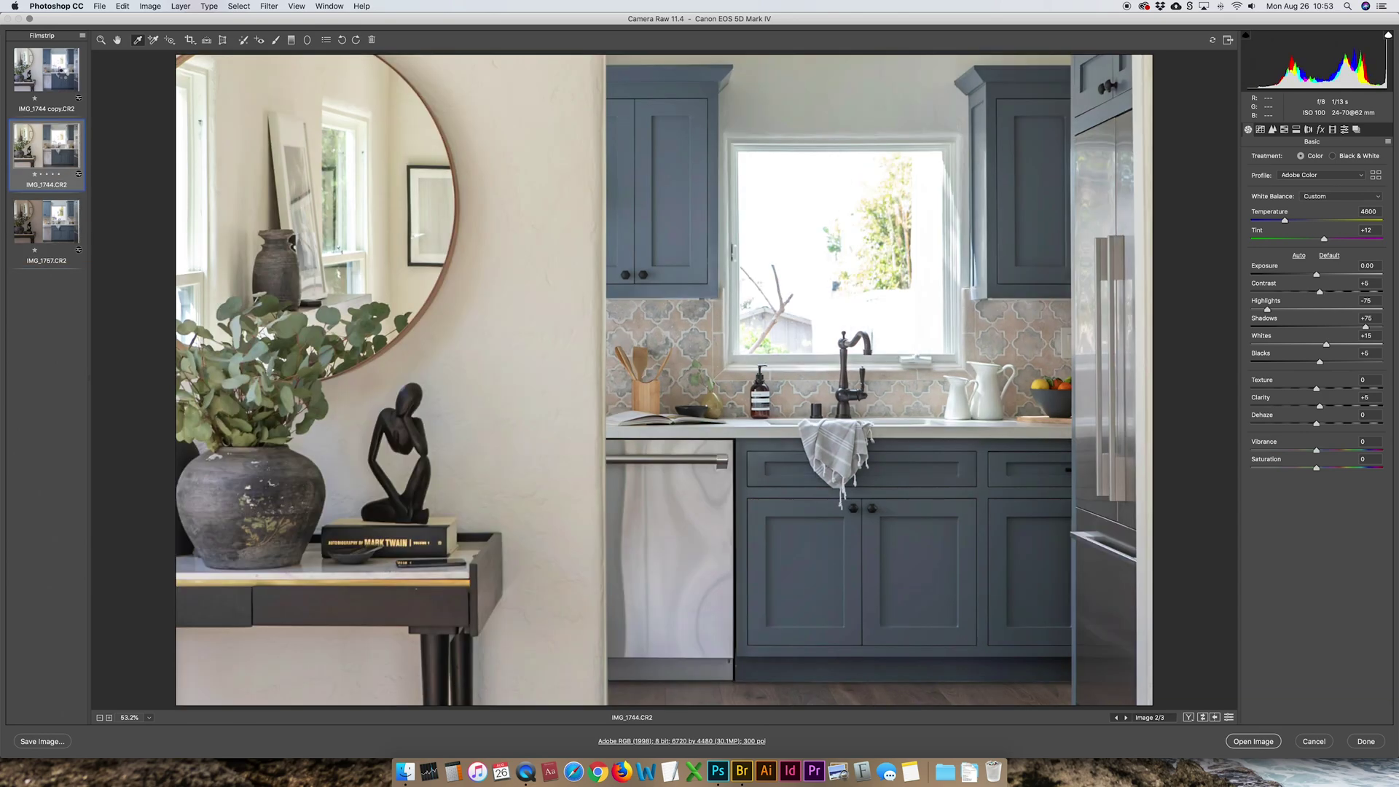
pyautogui.keyDown('shift'); pyautogui.click(63, 228); pyautogui.keyUp('shift')
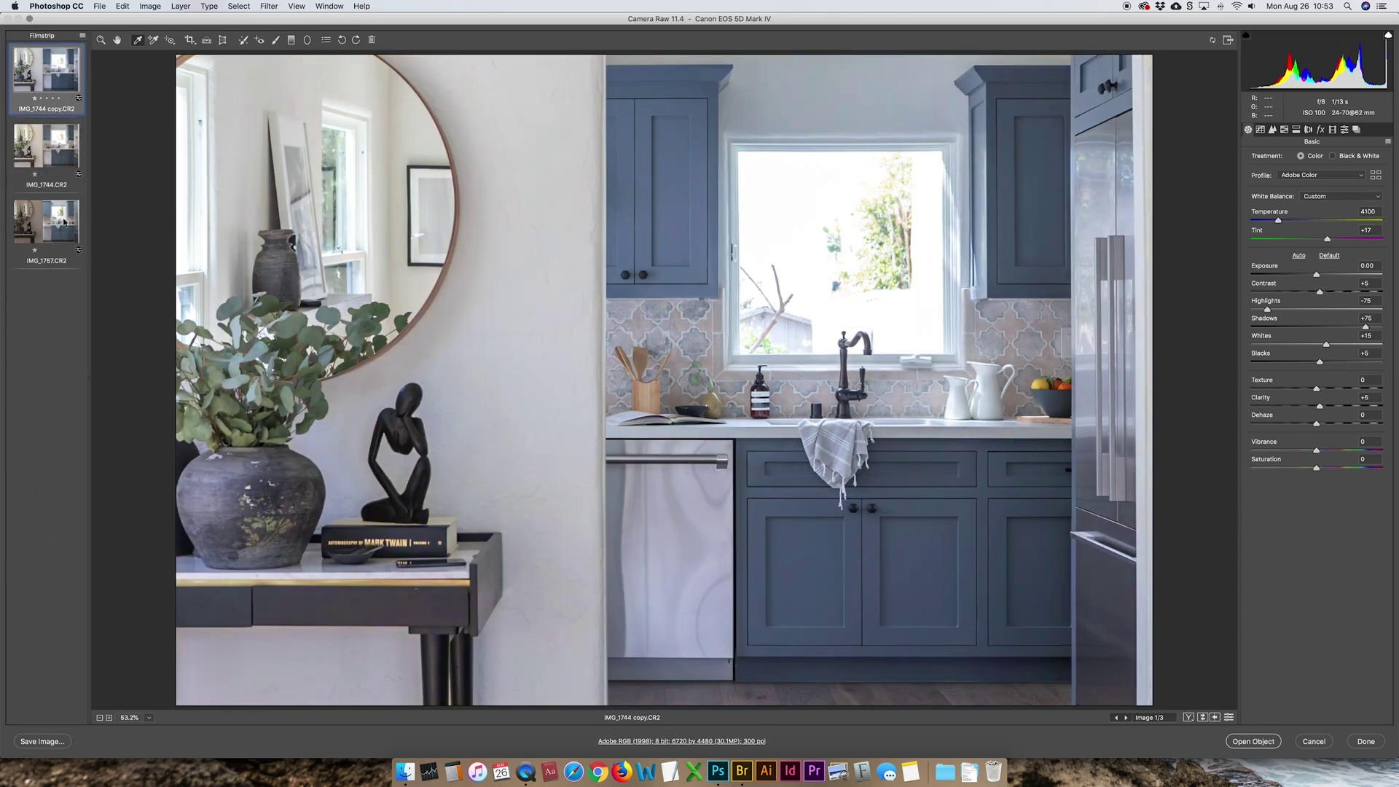
pyautogui.click(1254, 742)
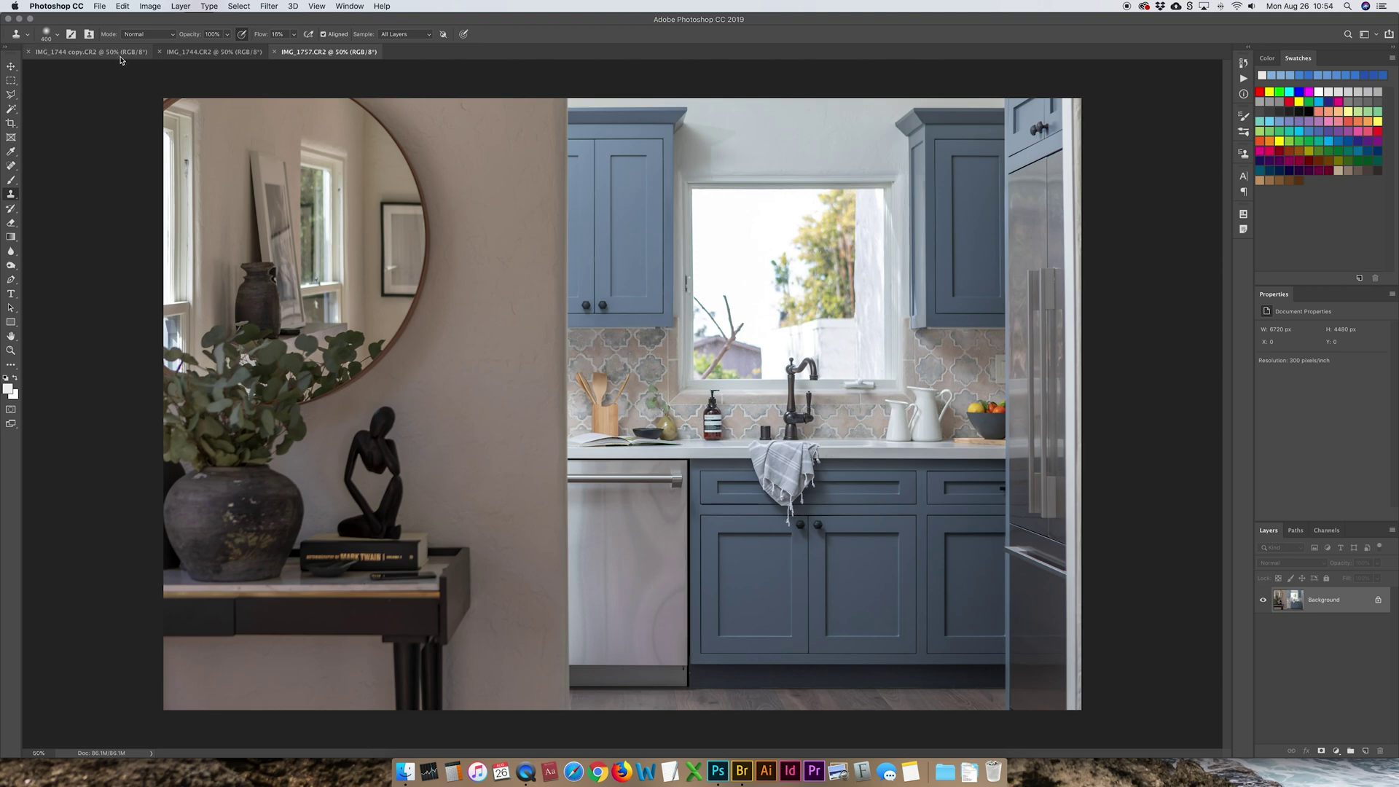
# Paste the IMG_1744 copy and IMG_1757 images into IMG_1744 as new layers
pyautogui.click(110, 57)
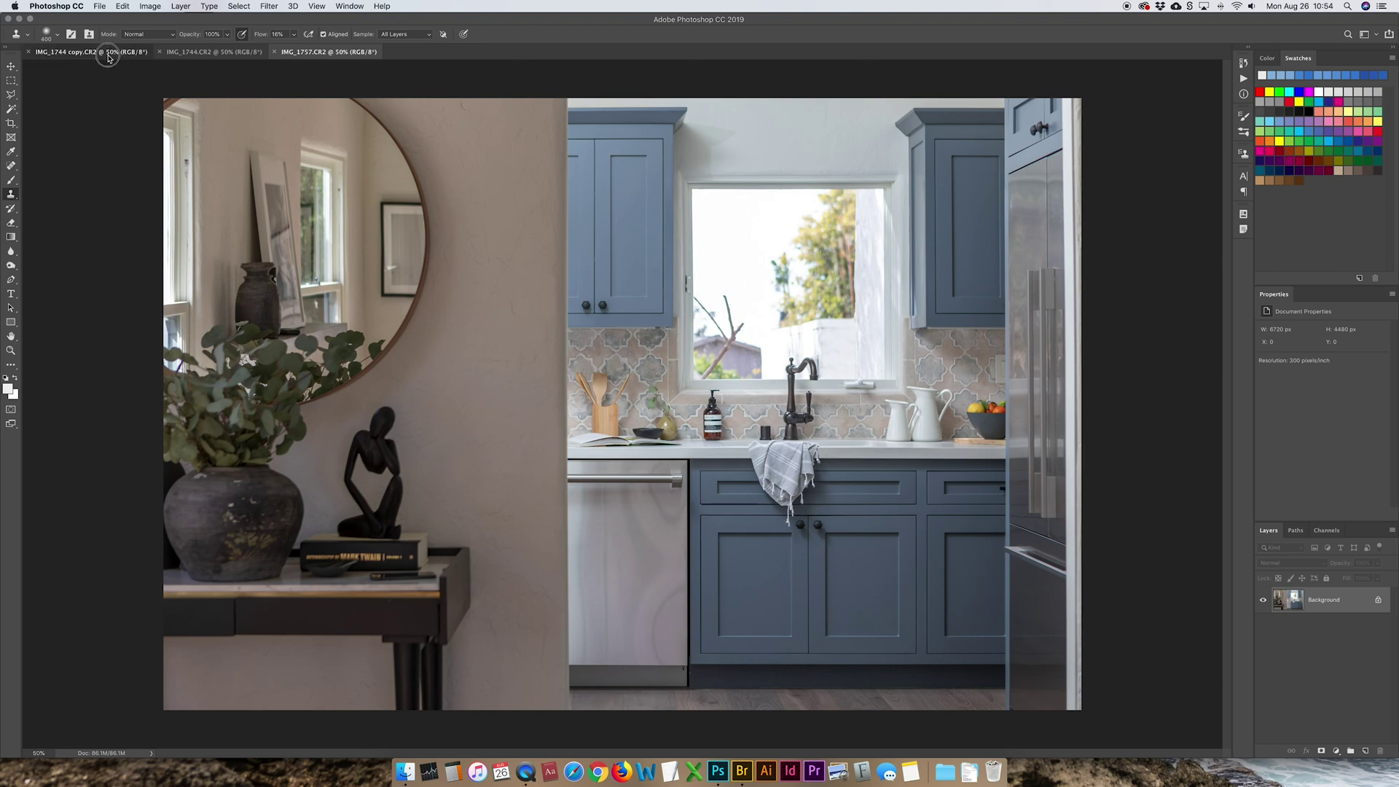
pyautogui.click(214, 55)
pyautogui.press('super+v')
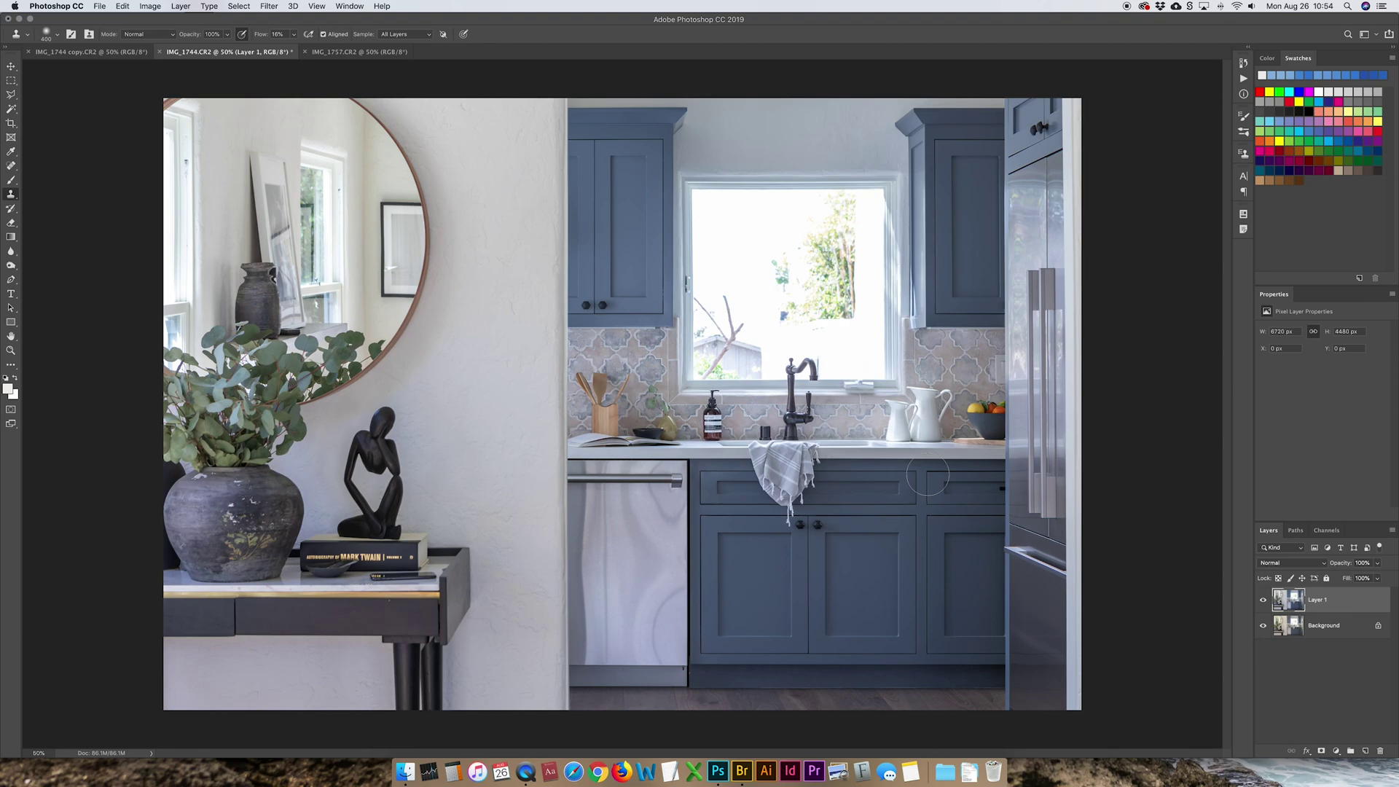
pyautogui.click(366, 55)
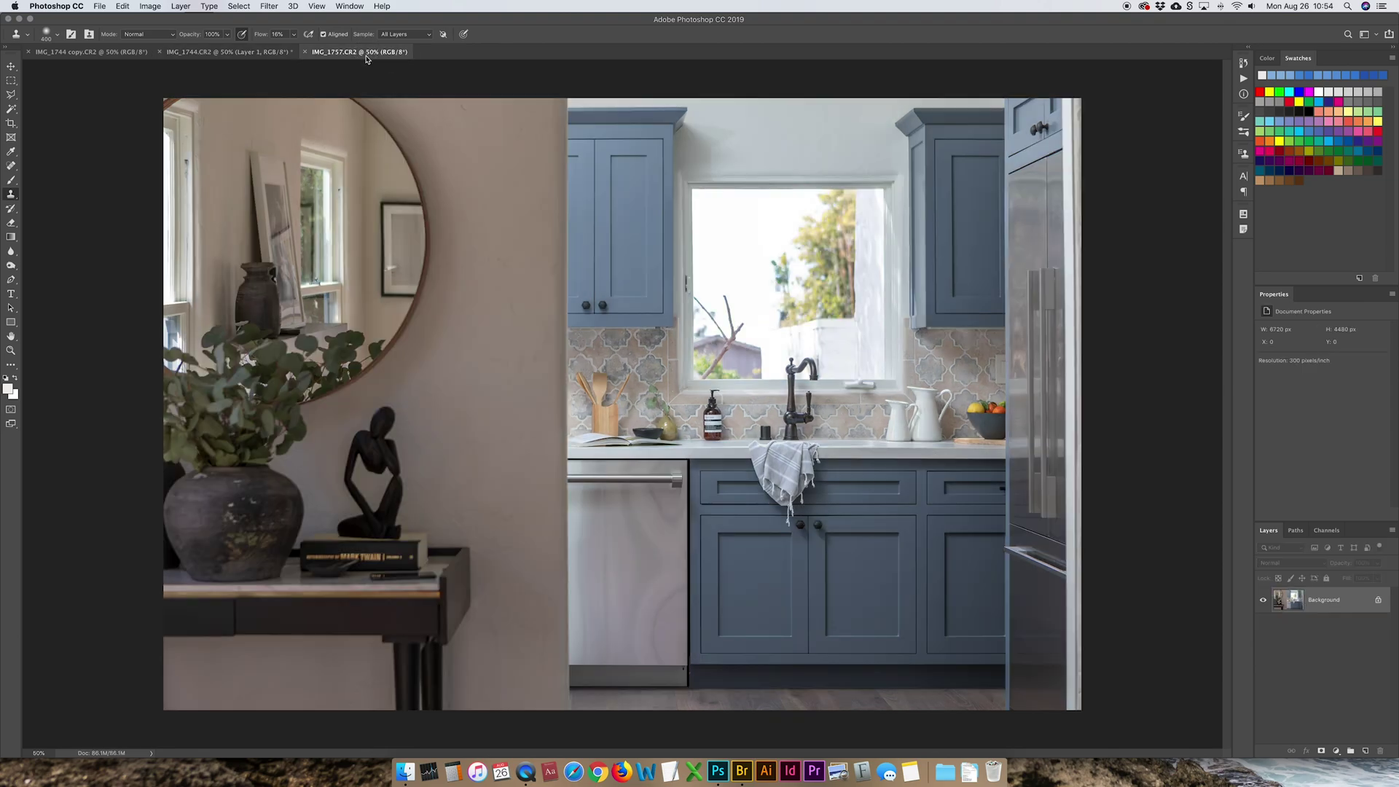
pyautogui.press('super+a')
pyautogui.press('super+c')
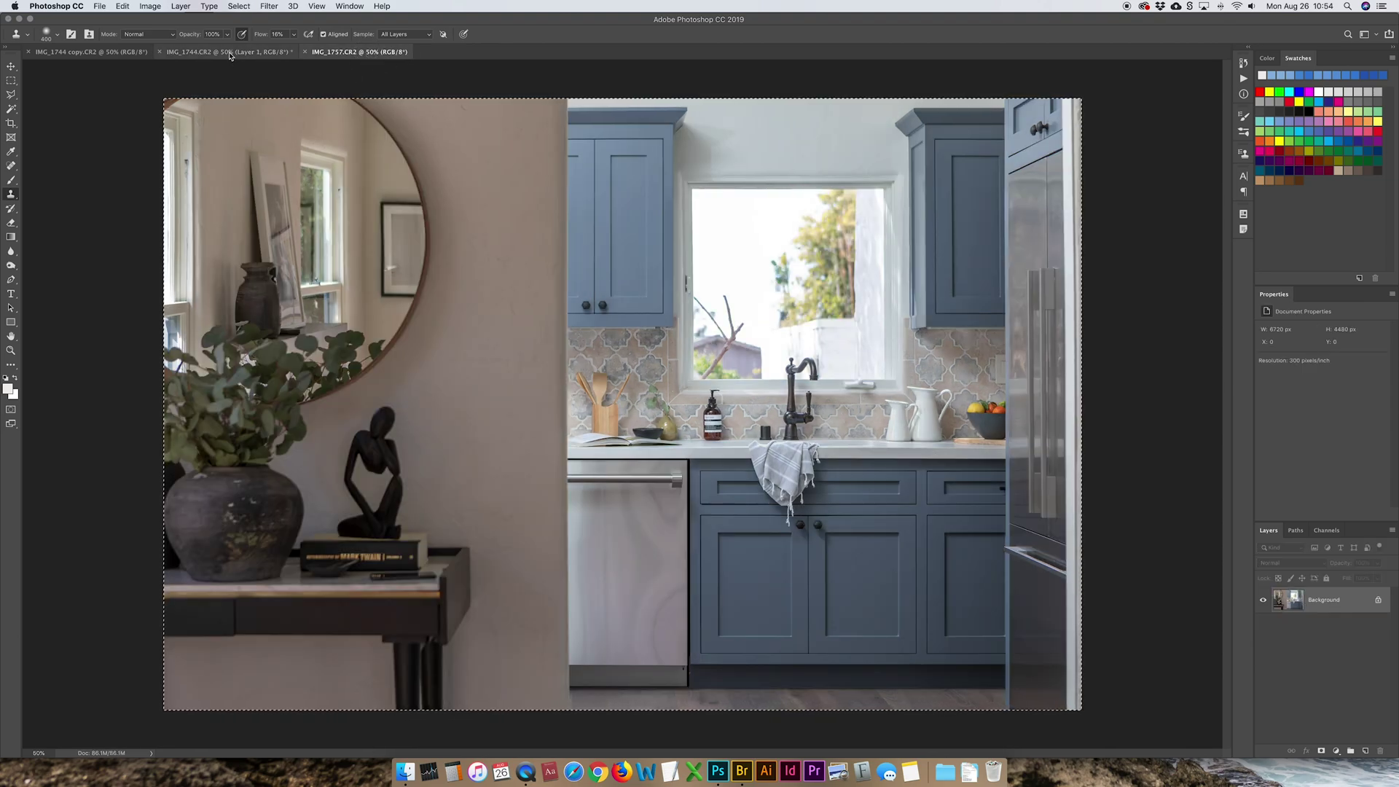
pyautogui.click(229, 56)
pyautogui.press('super+v')
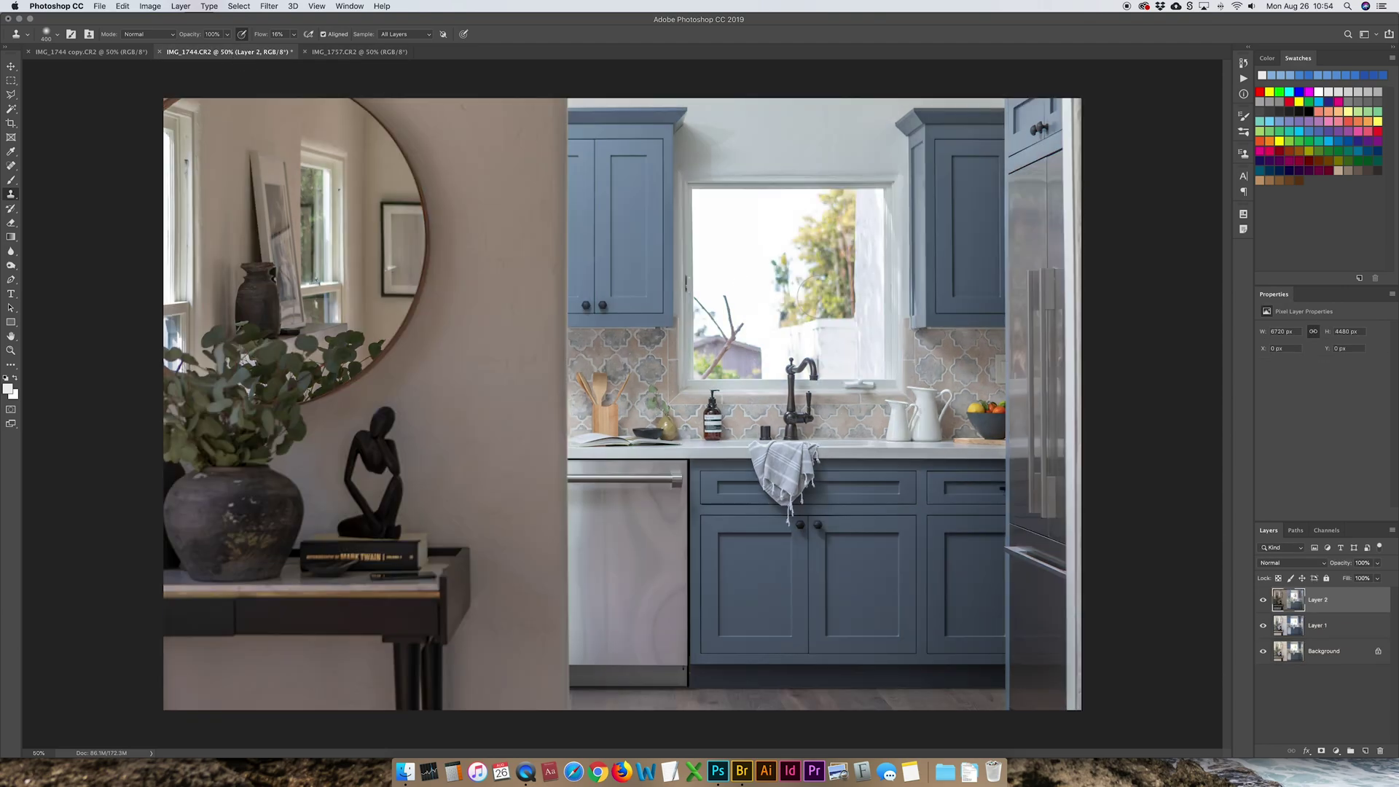
# Close IMG_1757 and IMG_1744 copy without saving
pyautogui.click(307, 52)
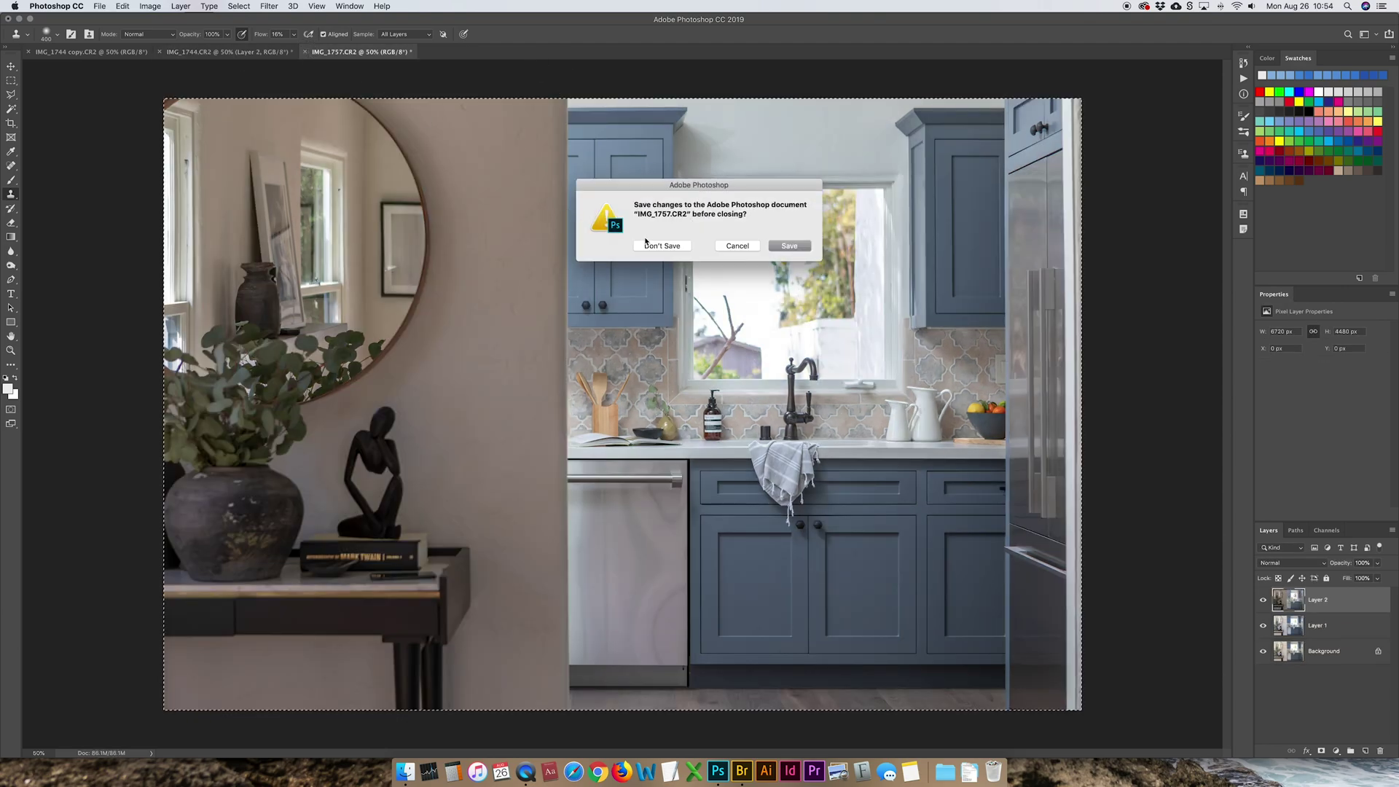
pyautogui.click(650, 245)
pyautogui.click(29, 52)
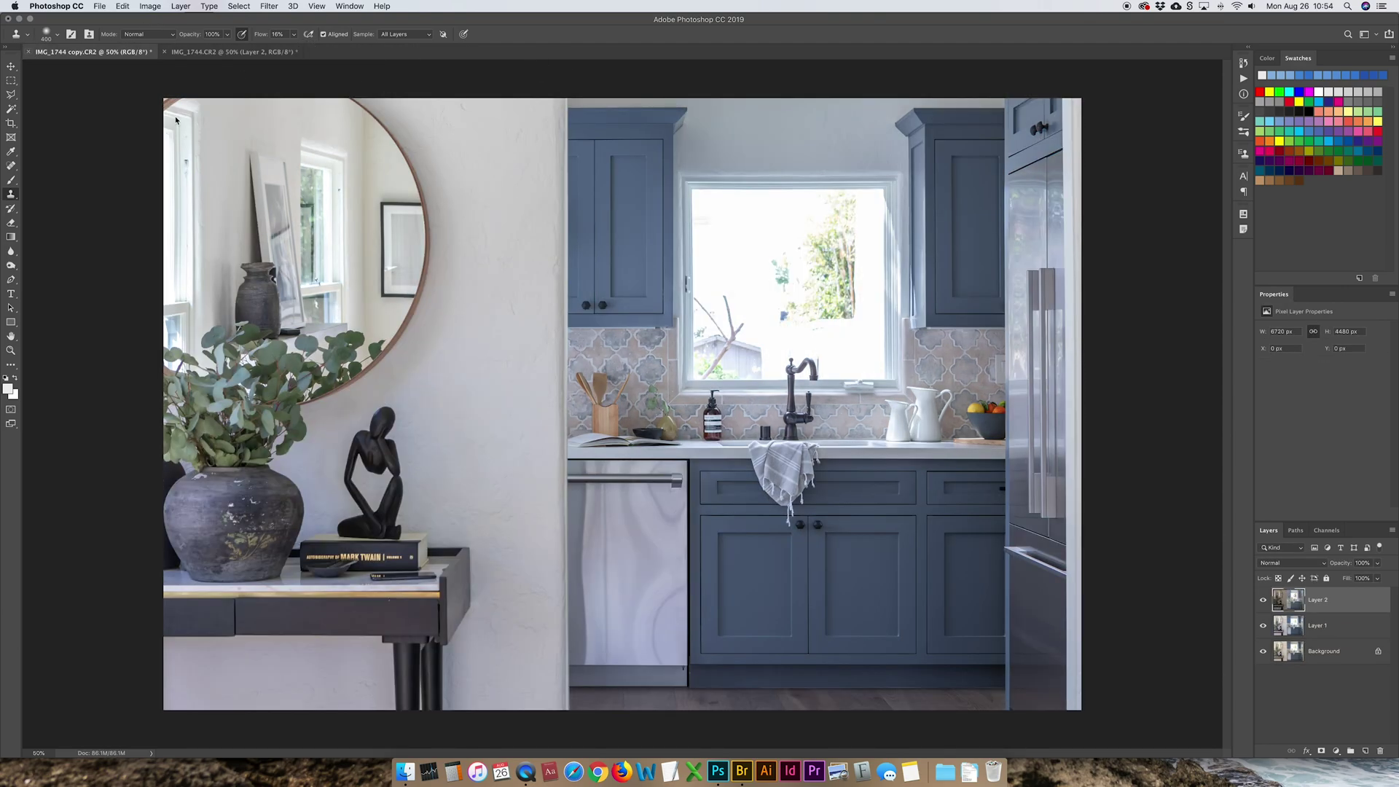
pyautogui.click(662, 246)
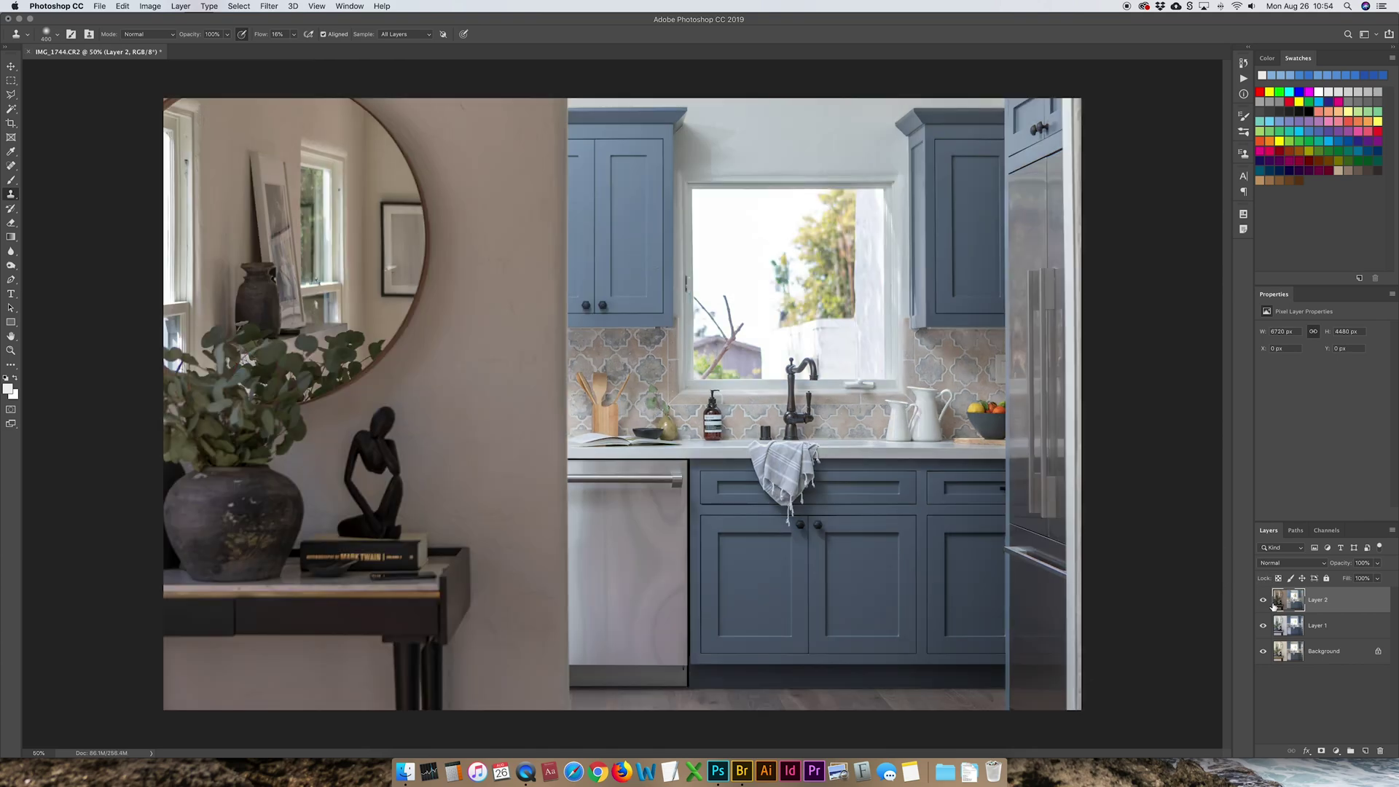
# Rename the layers Flash, Foreground and Background, hiding Flash and Foreground and unlocking Background
pyautogui.doubleClick(1317, 599)
pyautogui.write('Flash')
pyautogui.press('Return')
pyautogui.click(1262, 600)
pyautogui.doubleClick(1317, 626)
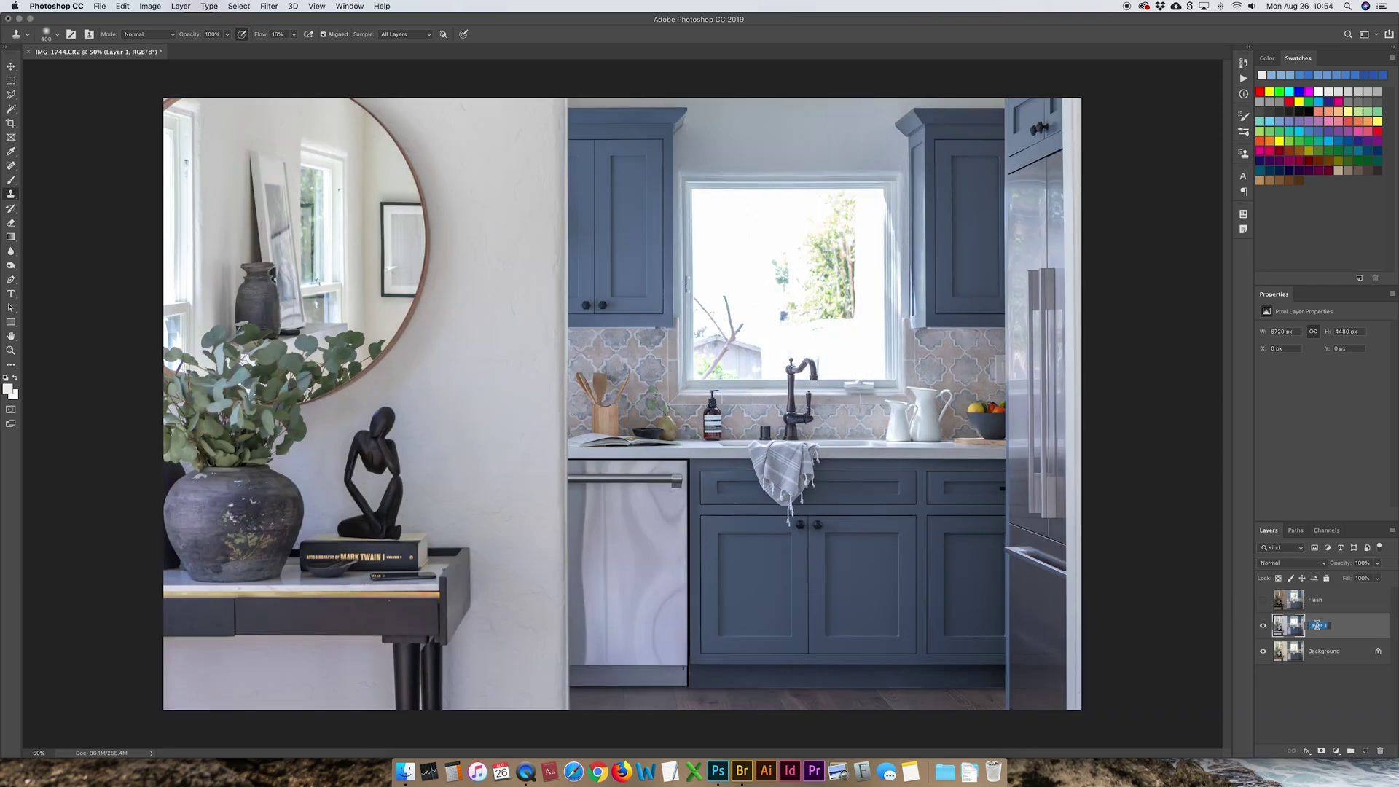
pyautogui.write('Foreground')
pyautogui.press('Return')
pyautogui.click(1262, 625)
pyautogui.doubleClick(1323, 652)
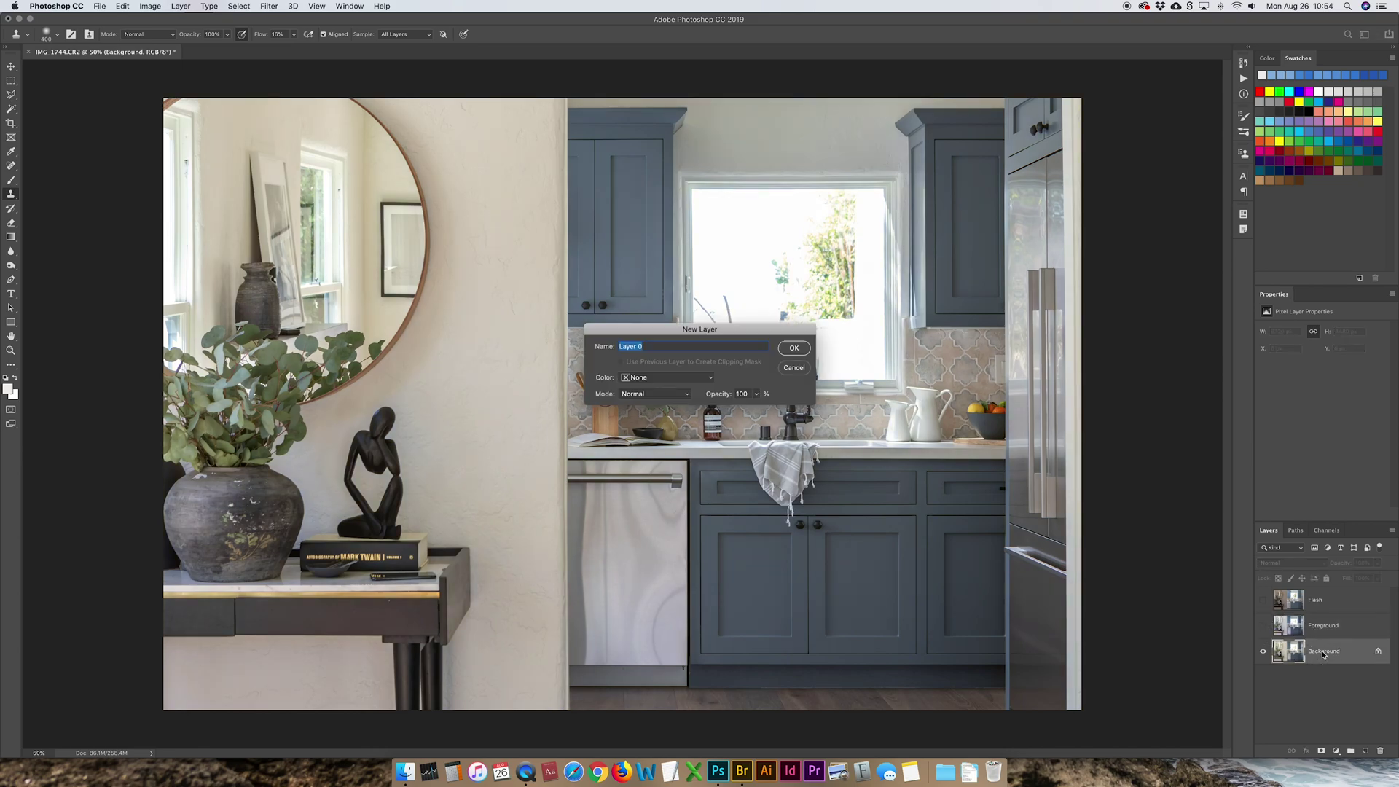
pyautogui.write('Background')
pyautogui.press('Return')
# Make Foreground the active visible layer and set the Rectangular Marquee feather to 3 px
pyautogui.click(1262, 625)
pyautogui.click(1323, 625)
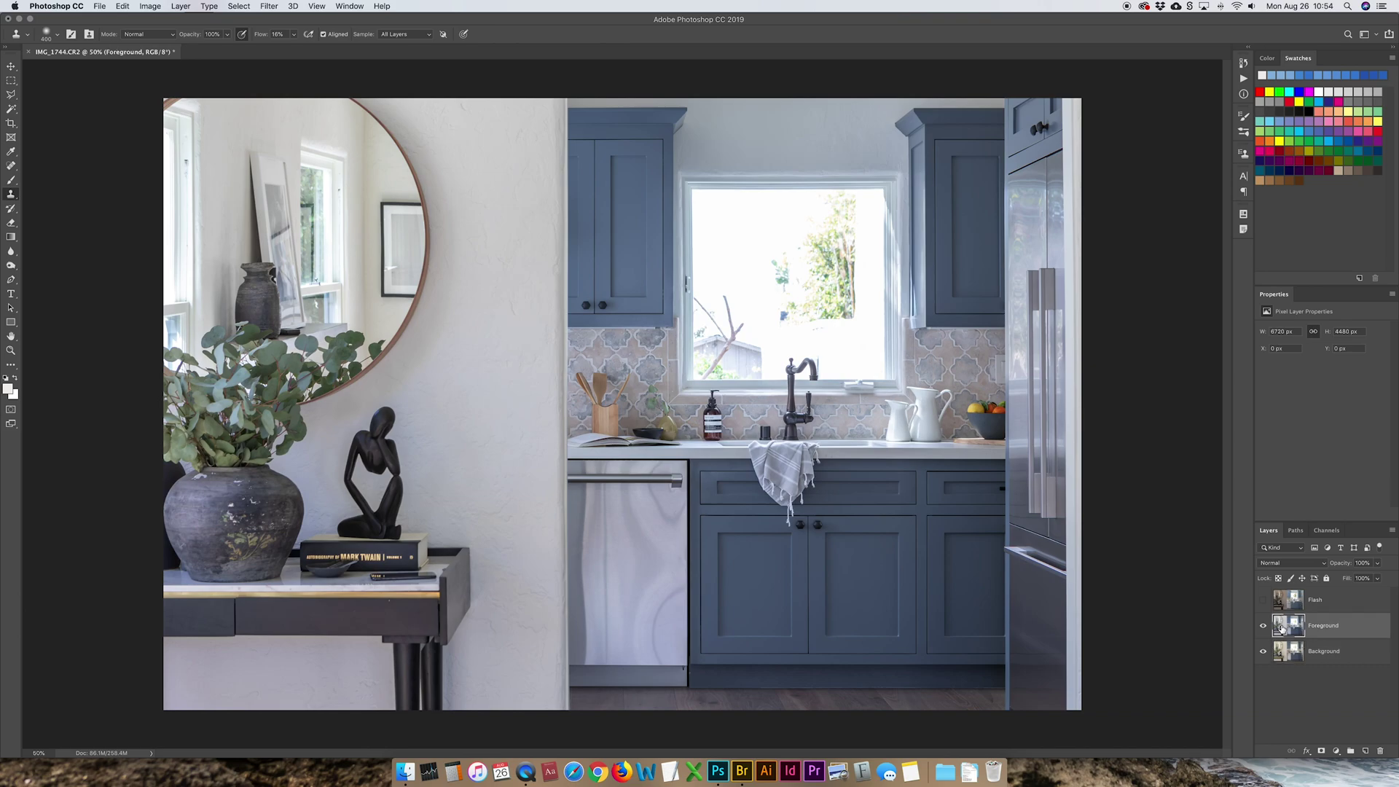
pyautogui.press('m')
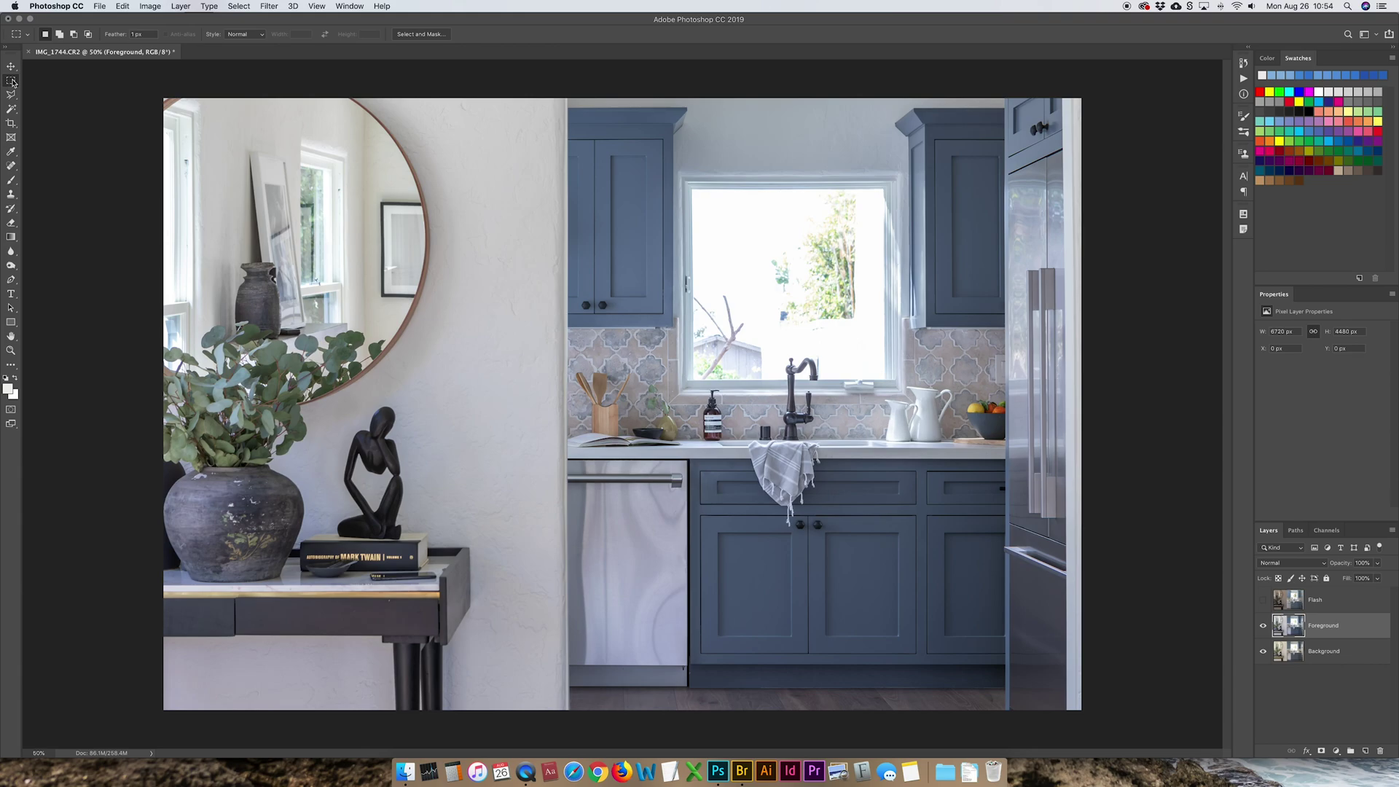
pyautogui.doubleClick(135, 34)
pyautogui.write('3')
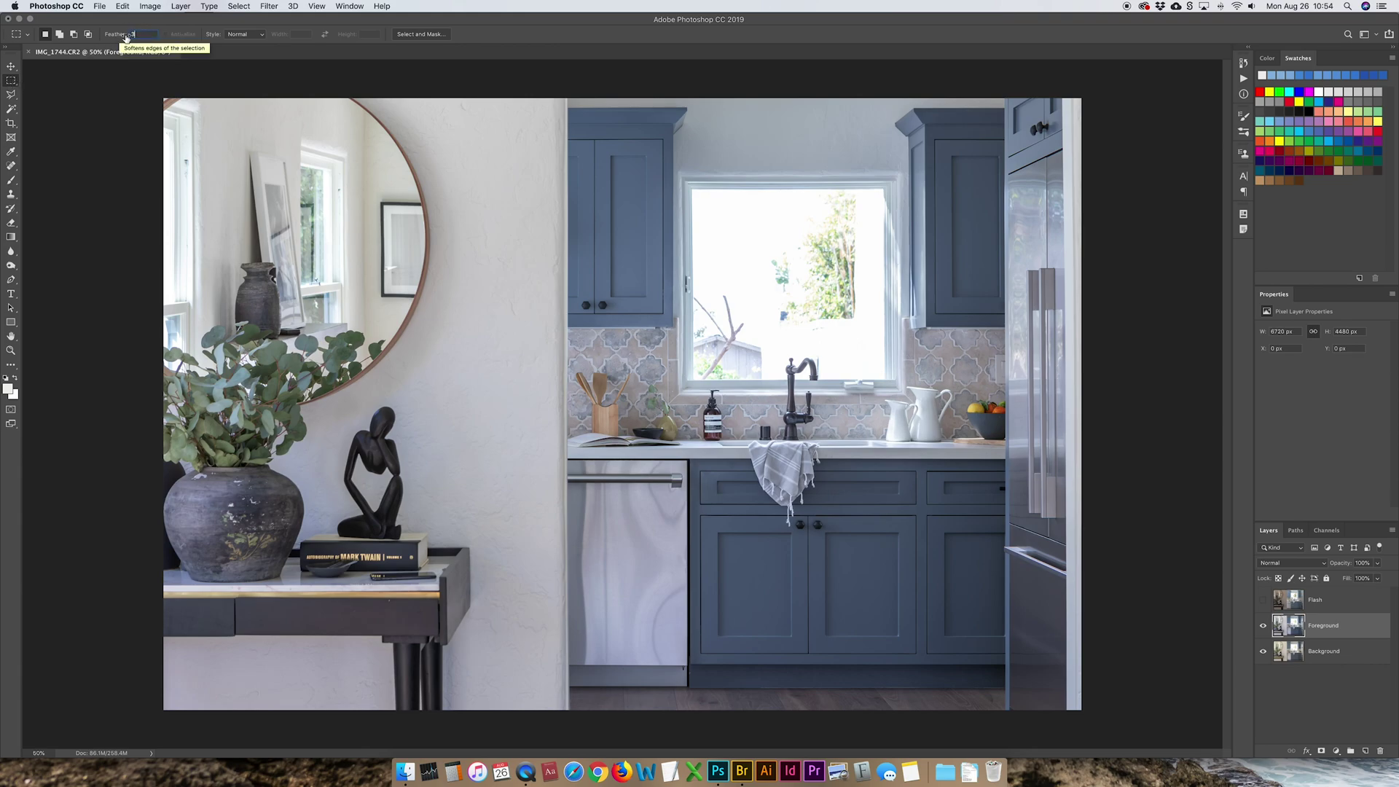
pyautogui.press('Return')
# Select the left photo panel, add an inverted layer mask to Foreground, and compare the result
pyautogui.moveTo(568, 95); pyautogui.dragTo(16, 729)
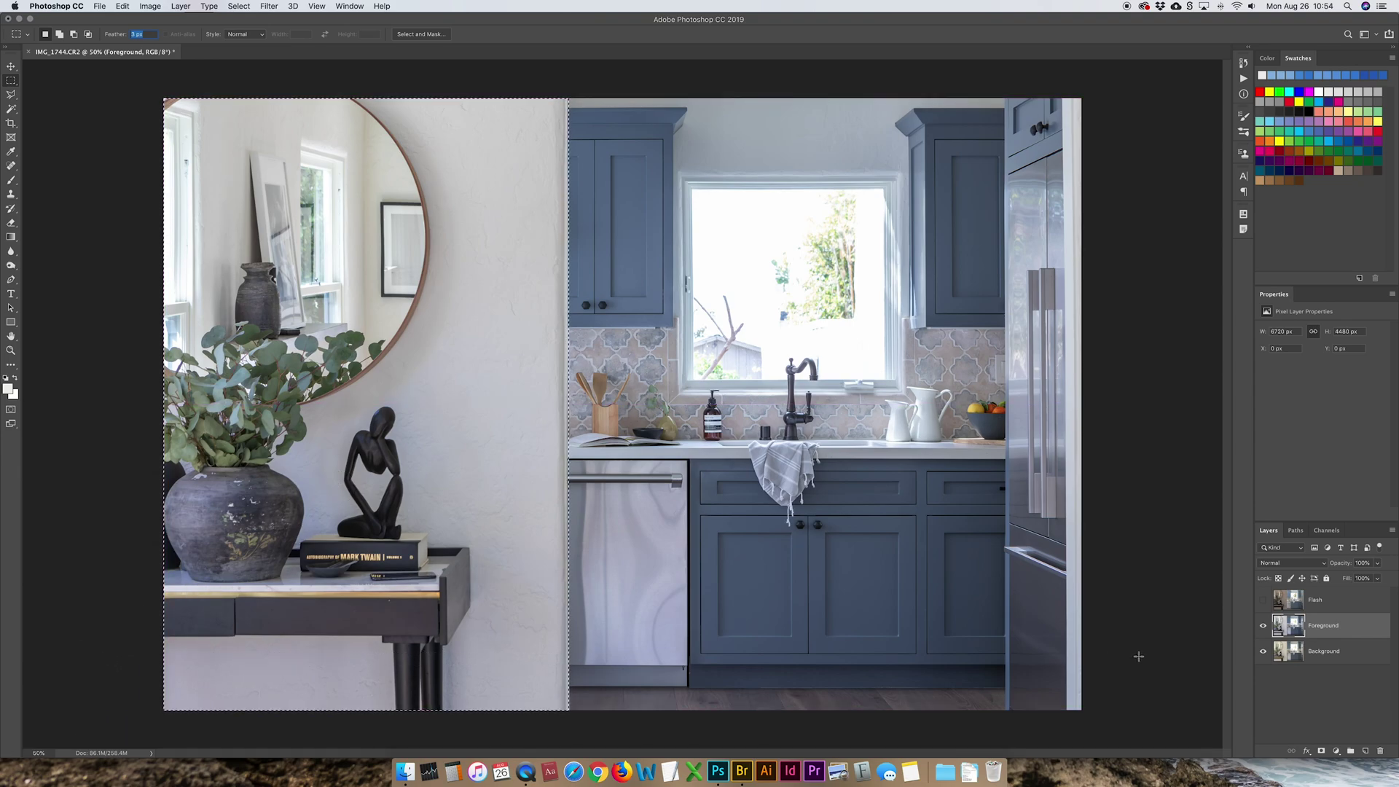
pyautogui.click(1321, 751)
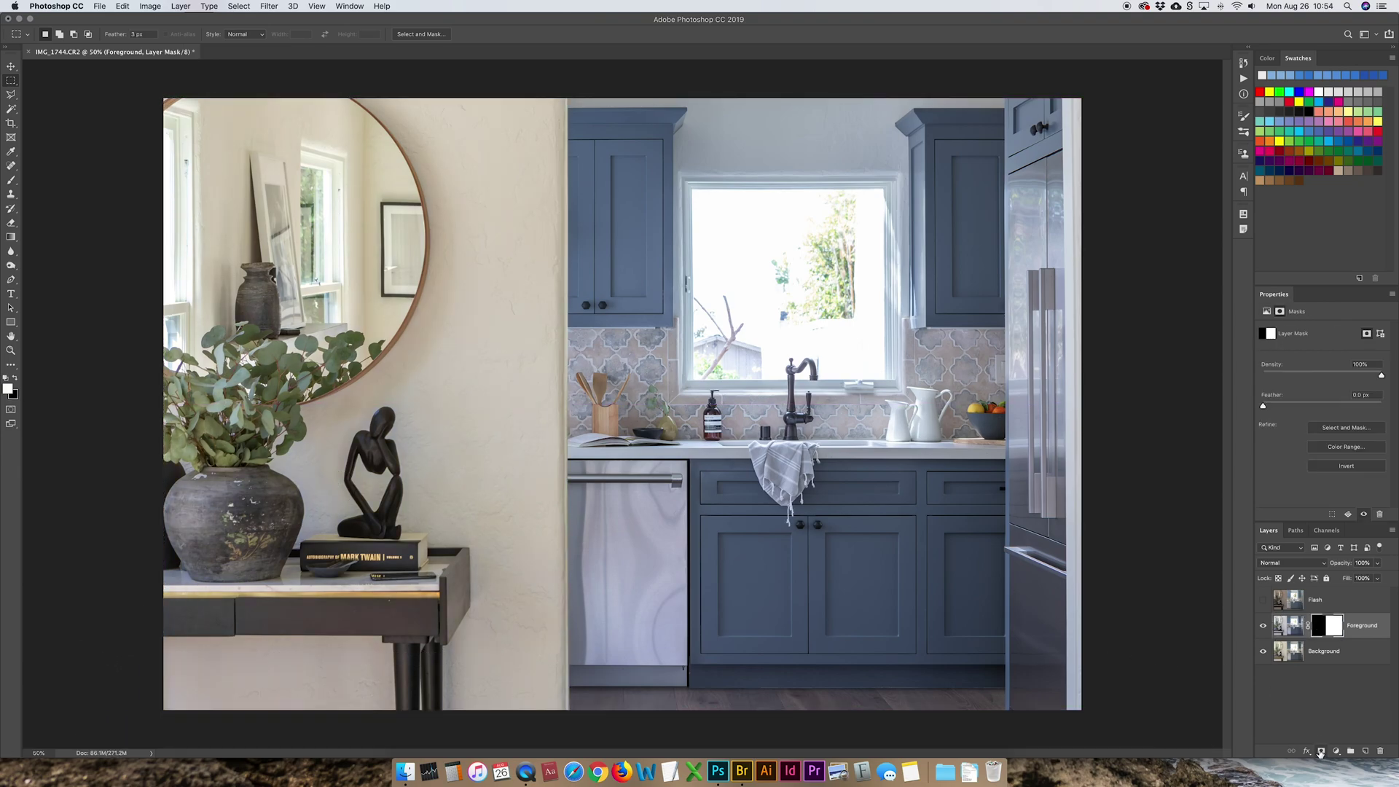
pyautogui.press('super+i')
pyautogui.click(1264, 631)
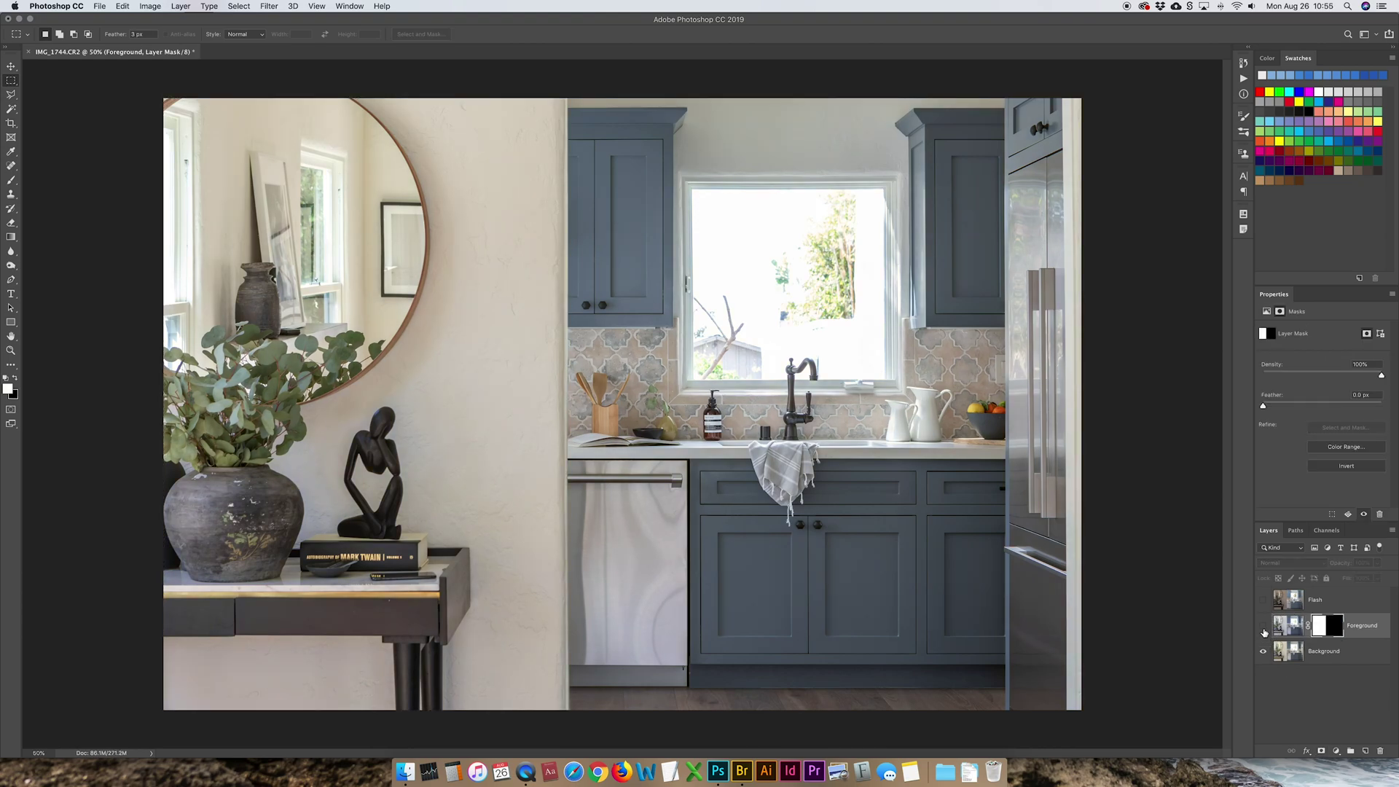
pyautogui.click(1264, 631)
# Show Flash and move it below Foreground, then hide Foreground and add a mask to Flash
pyautogui.click(1263, 601)
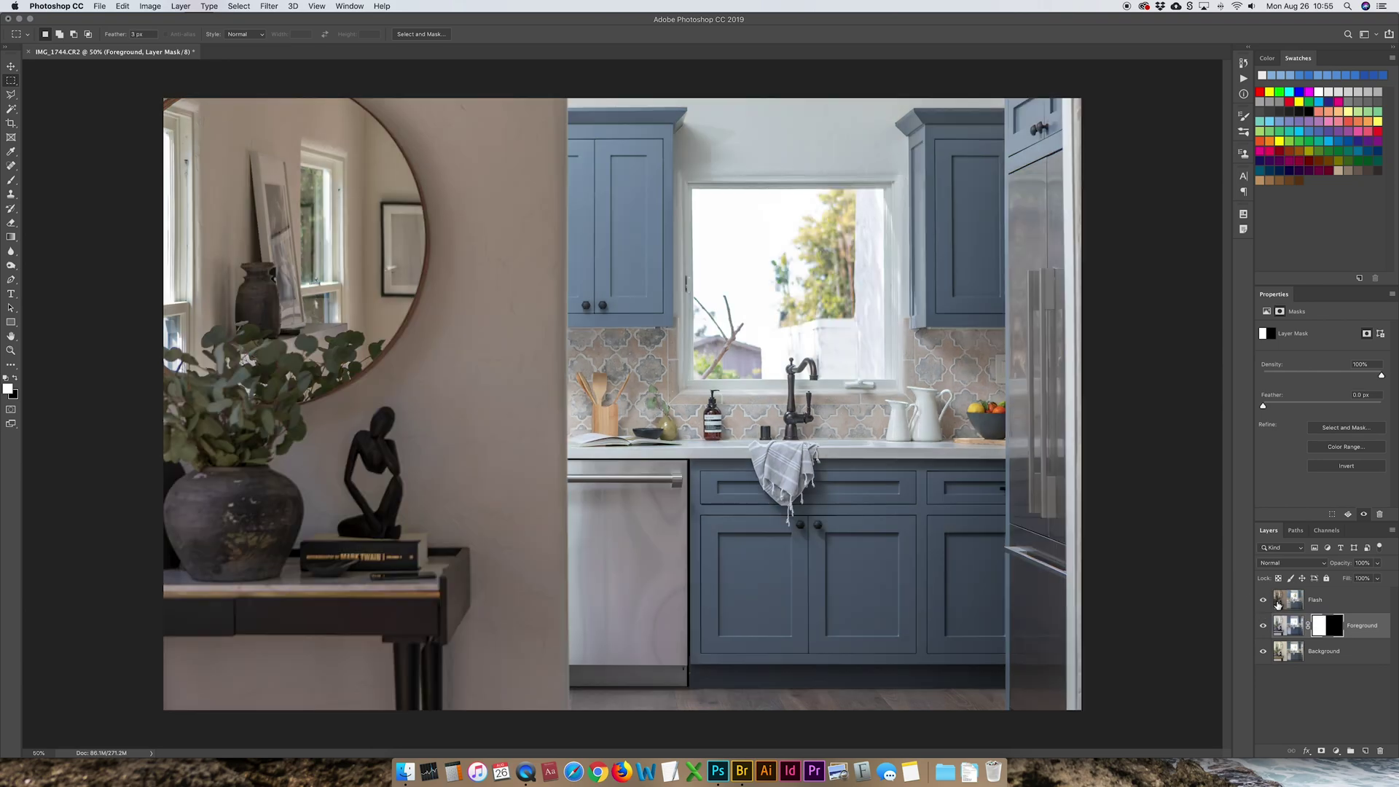
pyautogui.click(1283, 602)
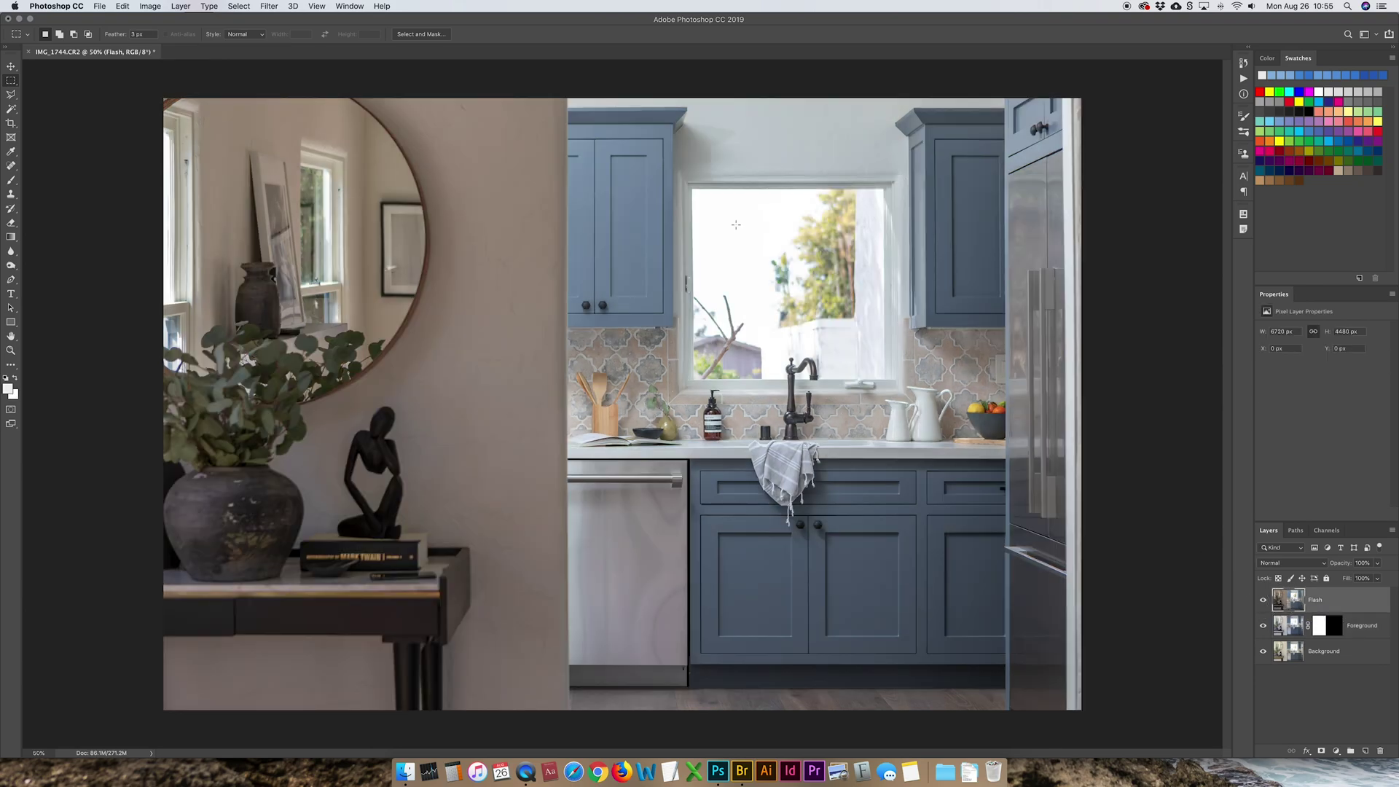
pyautogui.moveTo(1274, 610); pyautogui.dragTo(1284, 639)
pyautogui.click(1264, 600)
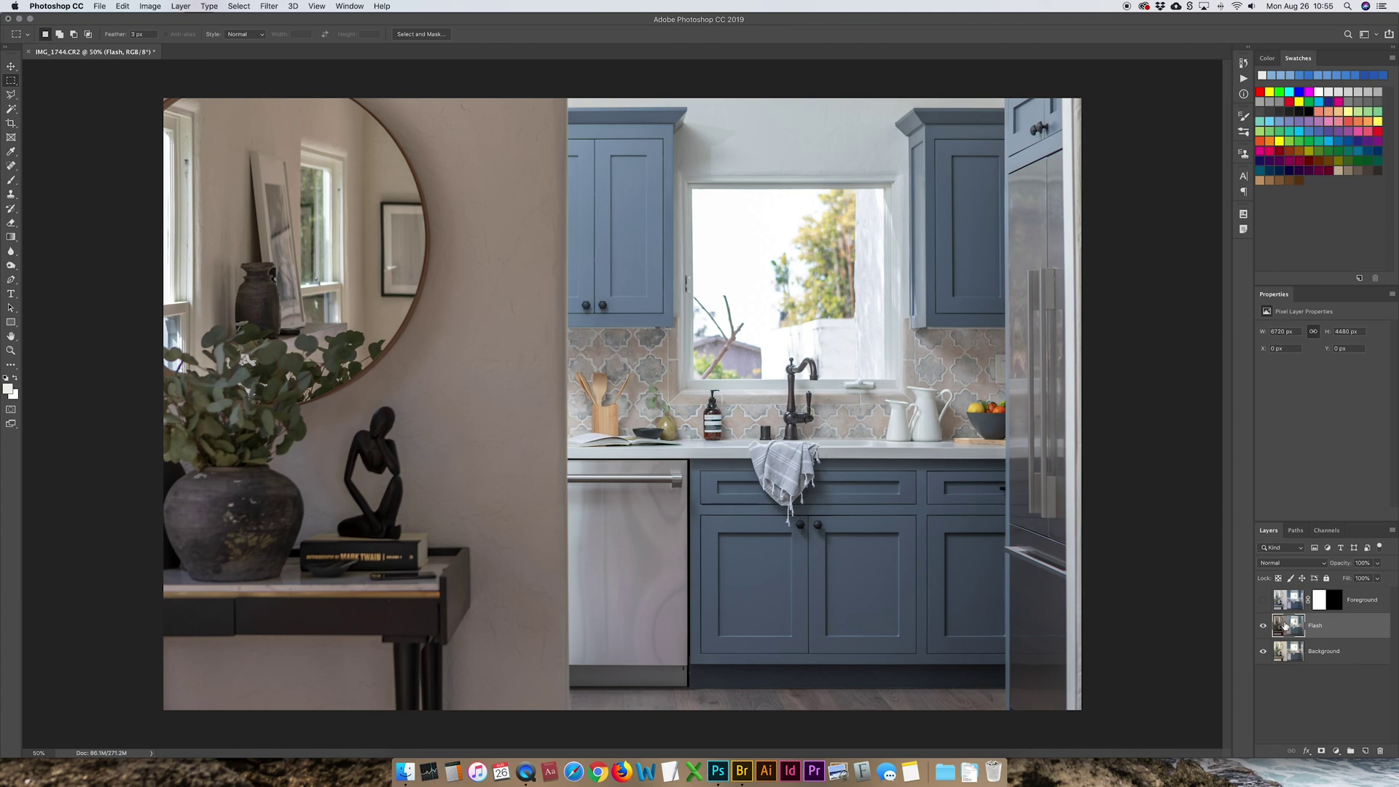
pyautogui.hotkey('ctrl', 'v')
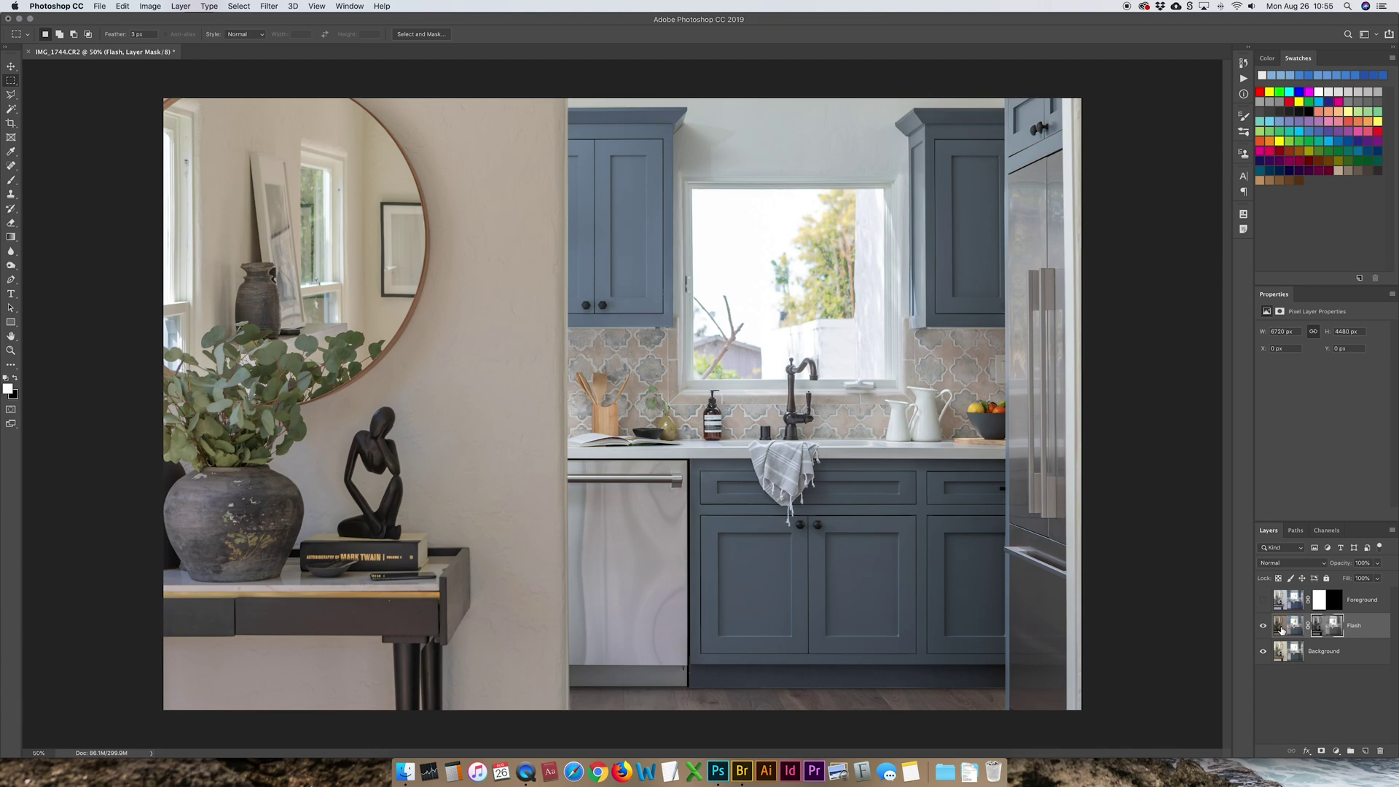
# Move Flash back above Foreground and fill its mask black over the photo's left portion
pyautogui.moveTo(1281, 628); pyautogui.dragTo(1283, 594)
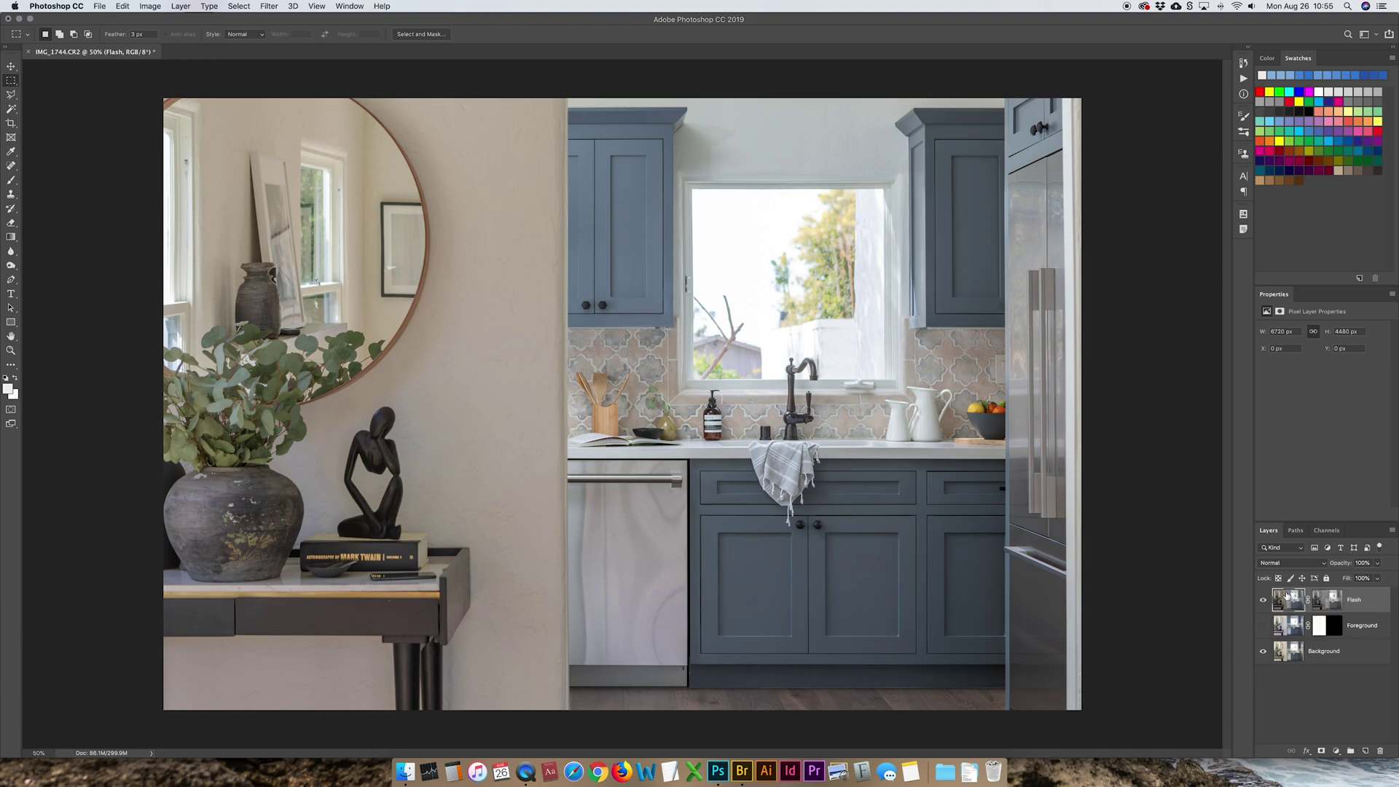
pyautogui.click(1328, 602)
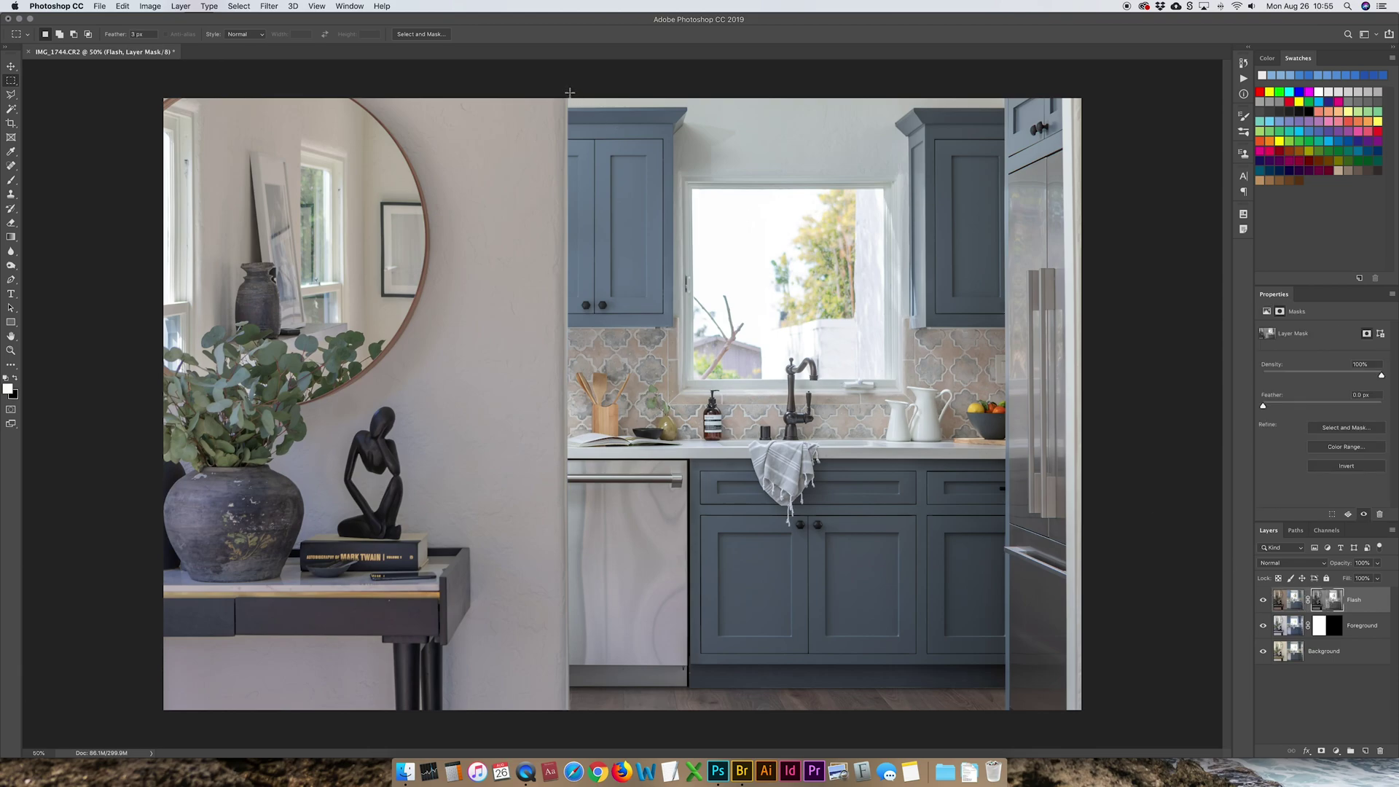
pyautogui.moveTo(570, 91); pyautogui.dragTo(29, 783)
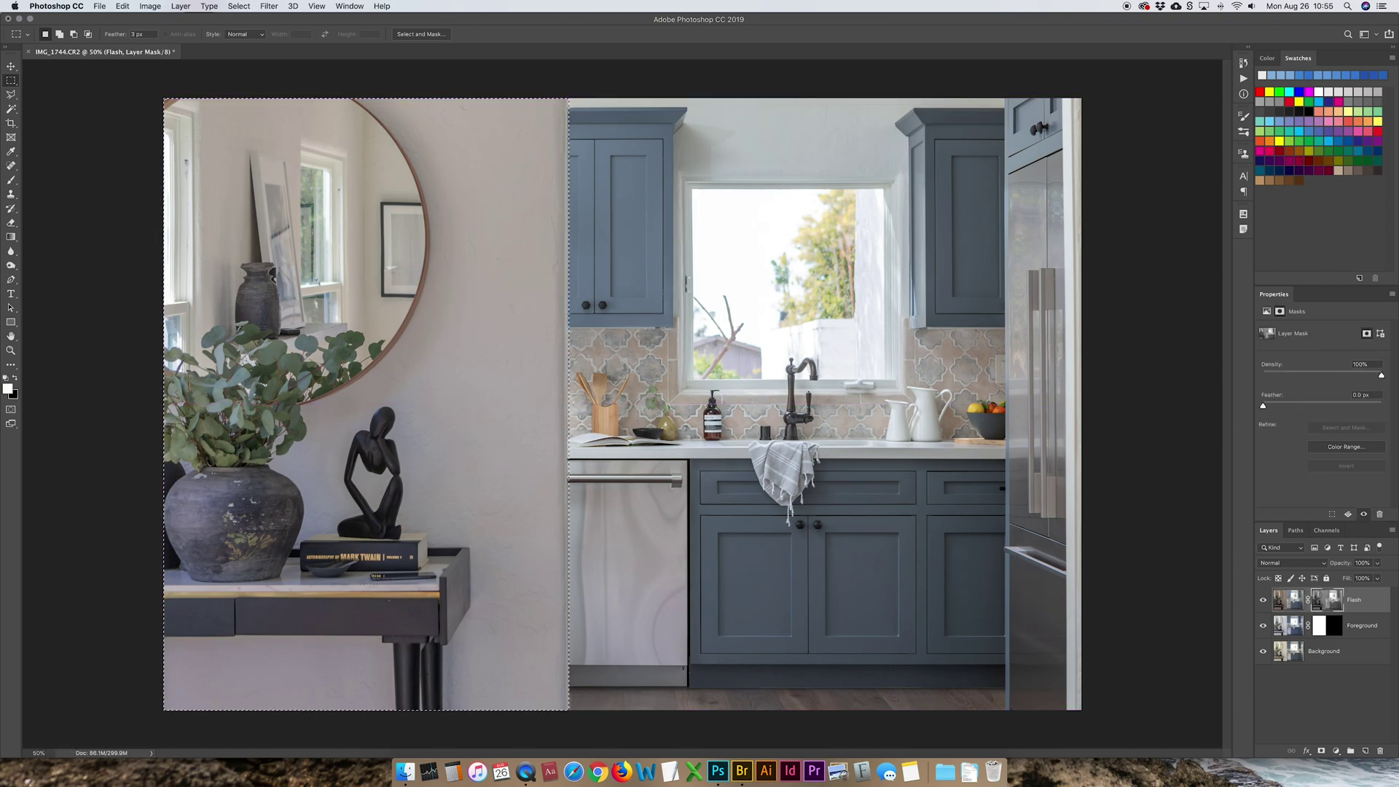
pyautogui.press('super+BackSpace')
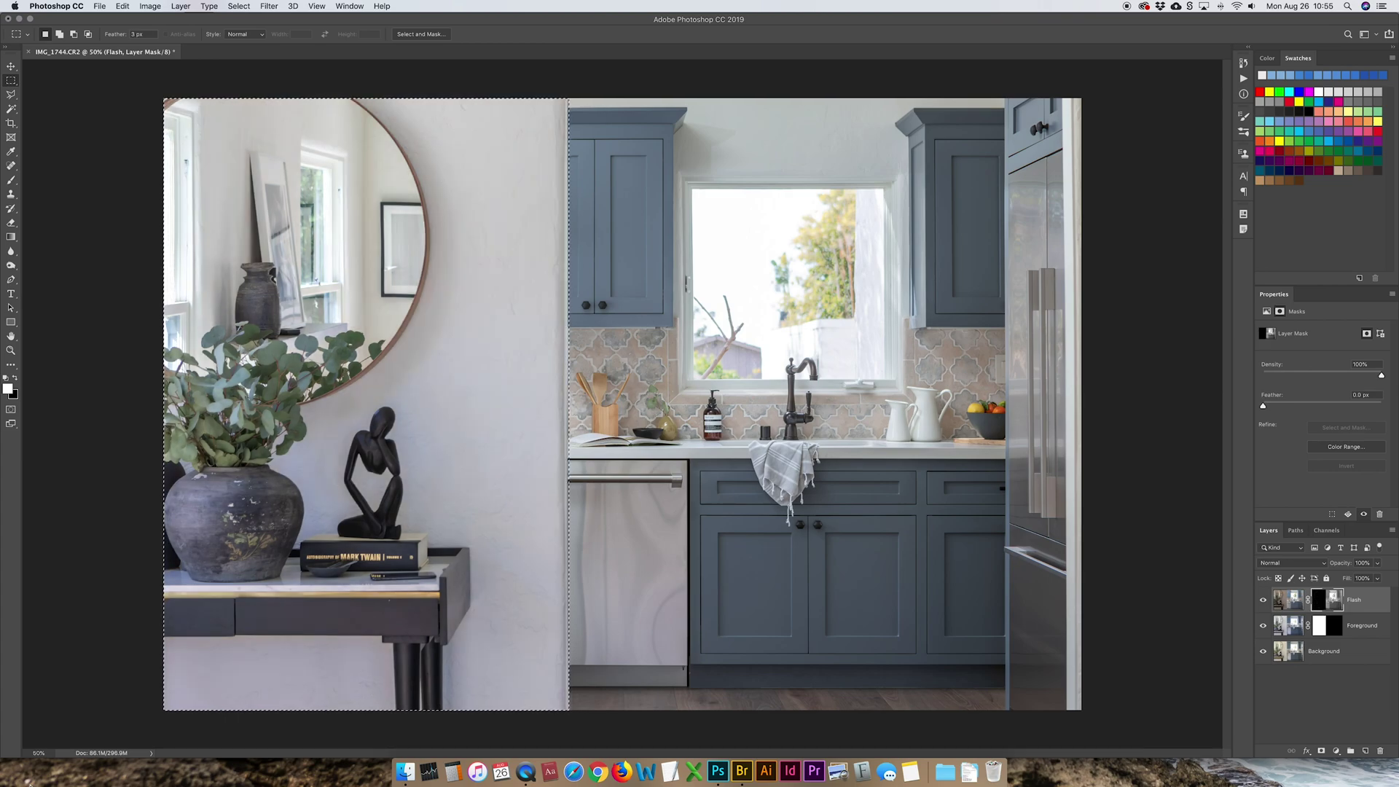
pyautogui.press('super+d')
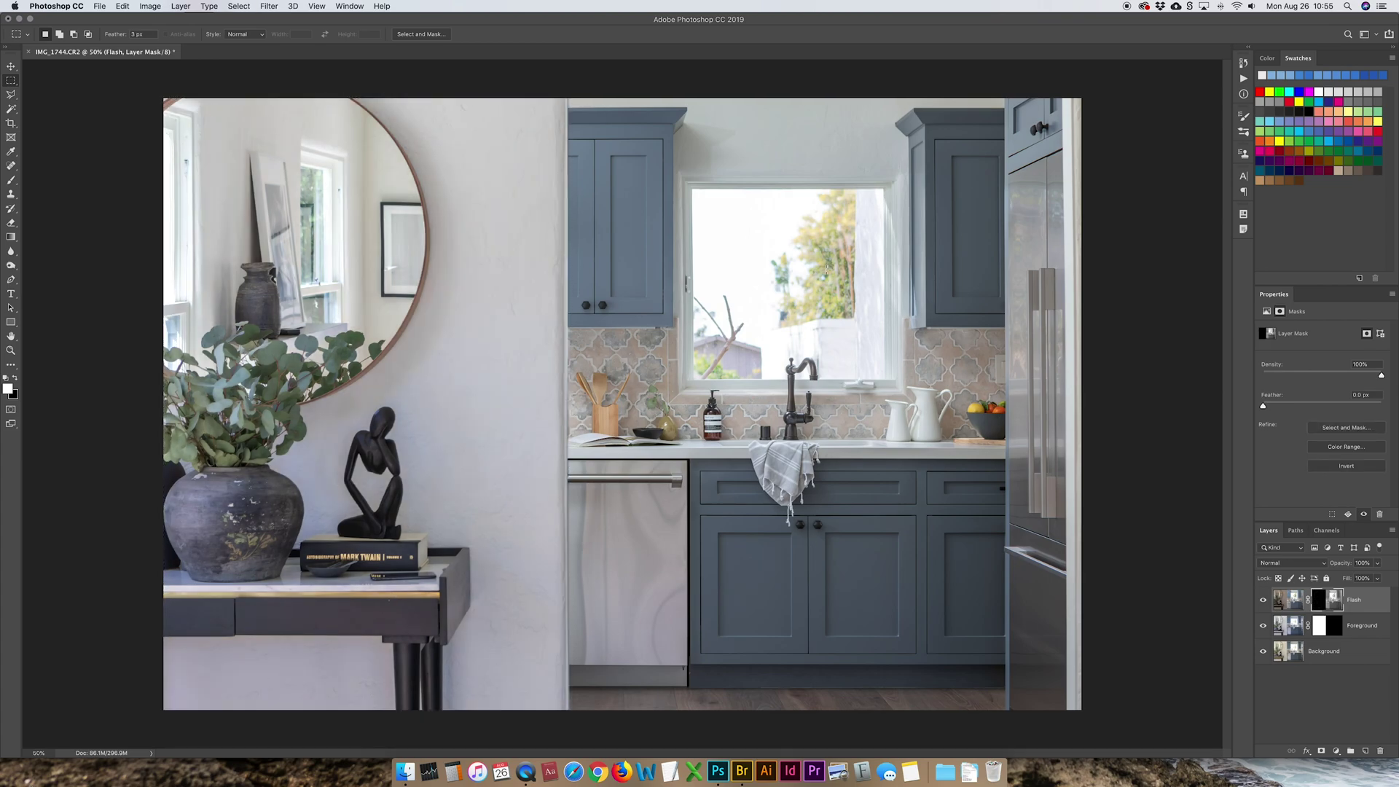
pyautogui.press('super+shift+d')
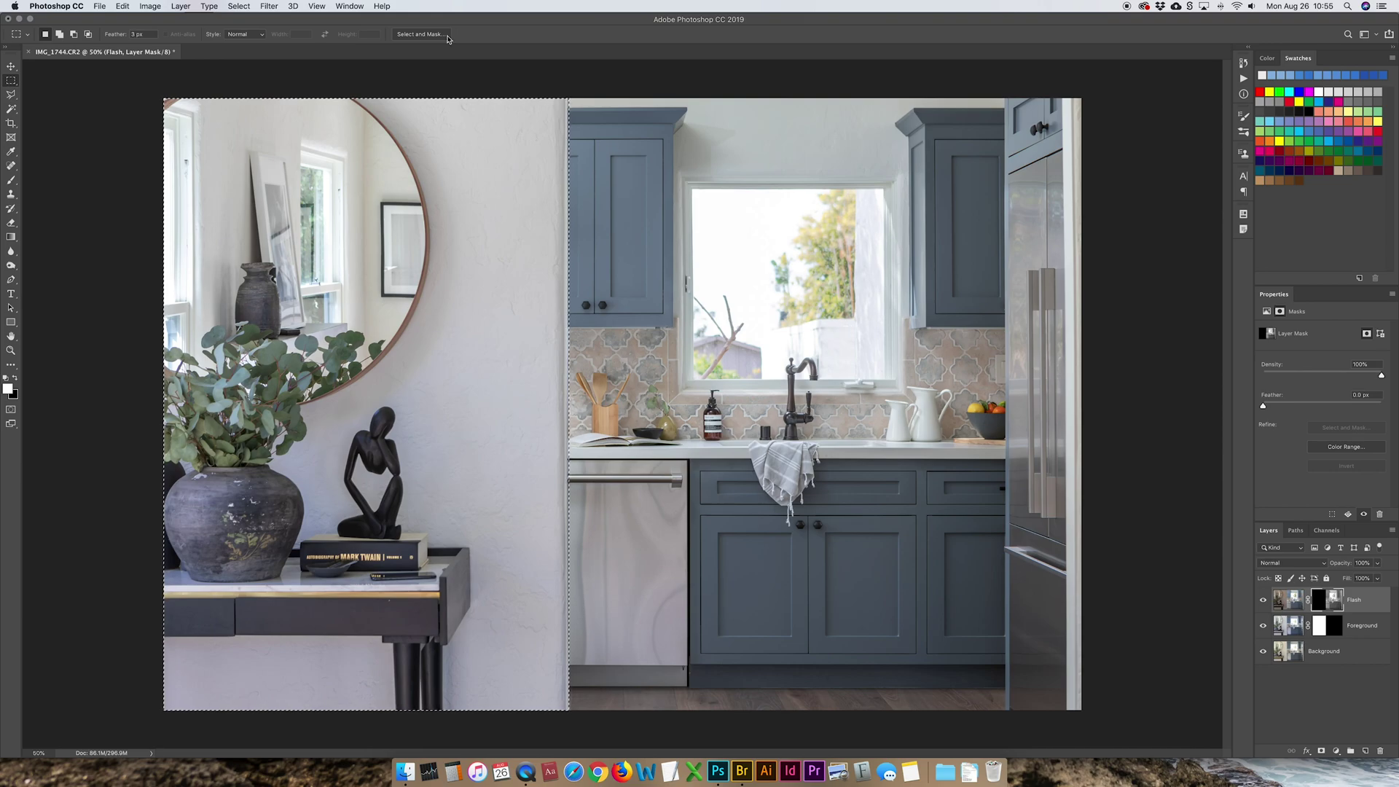
# Zoom in on the wall edge and step through undo/redo to compare with and without the mask fill
pyautogui.press('z')
pyautogui.moveTo(525, 171); pyautogui.dragTo(641, 184)
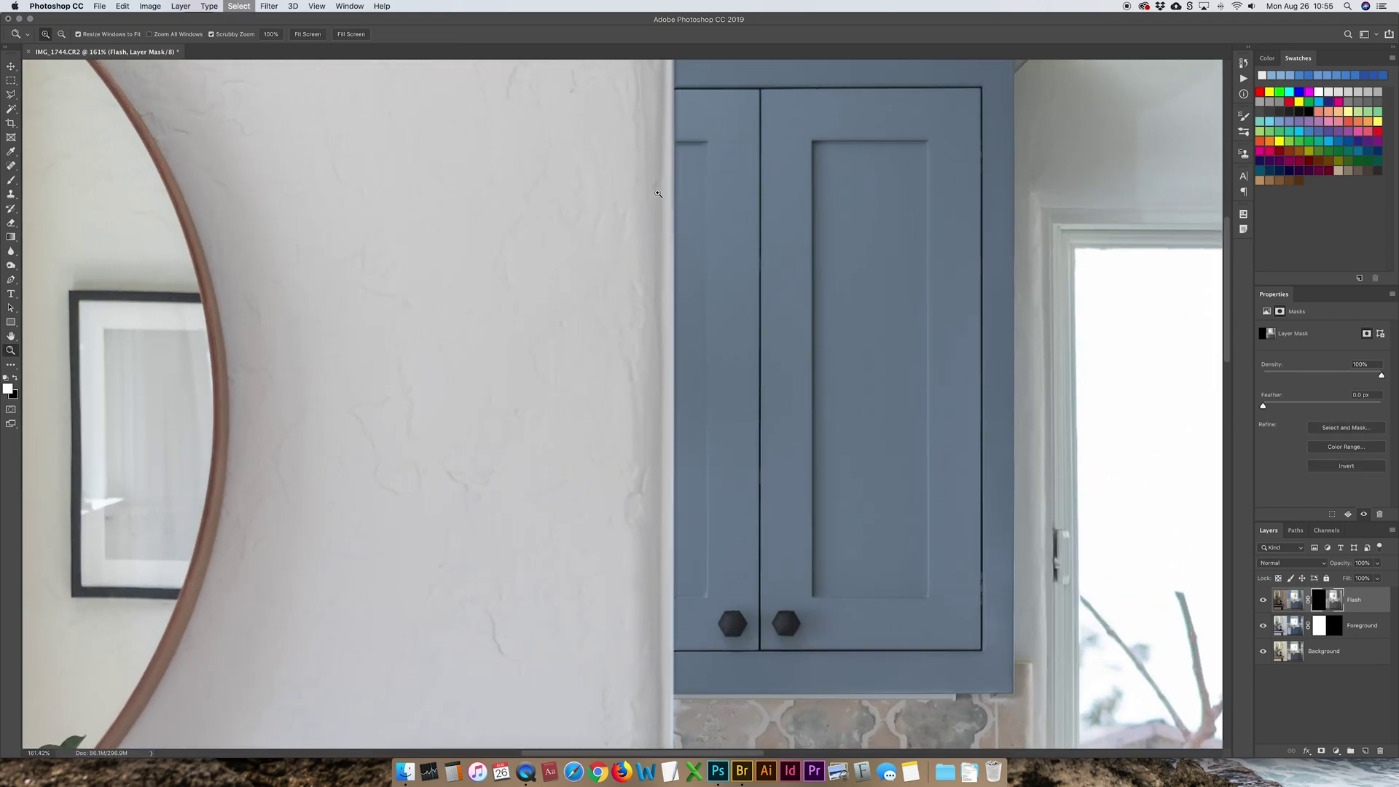
pyautogui.moveTo(501, 114); pyautogui.dragTo(419, 113)
pyautogui.keyDown('alt'); pyautogui.click(431, 75); pyautogui.keyUp('alt')
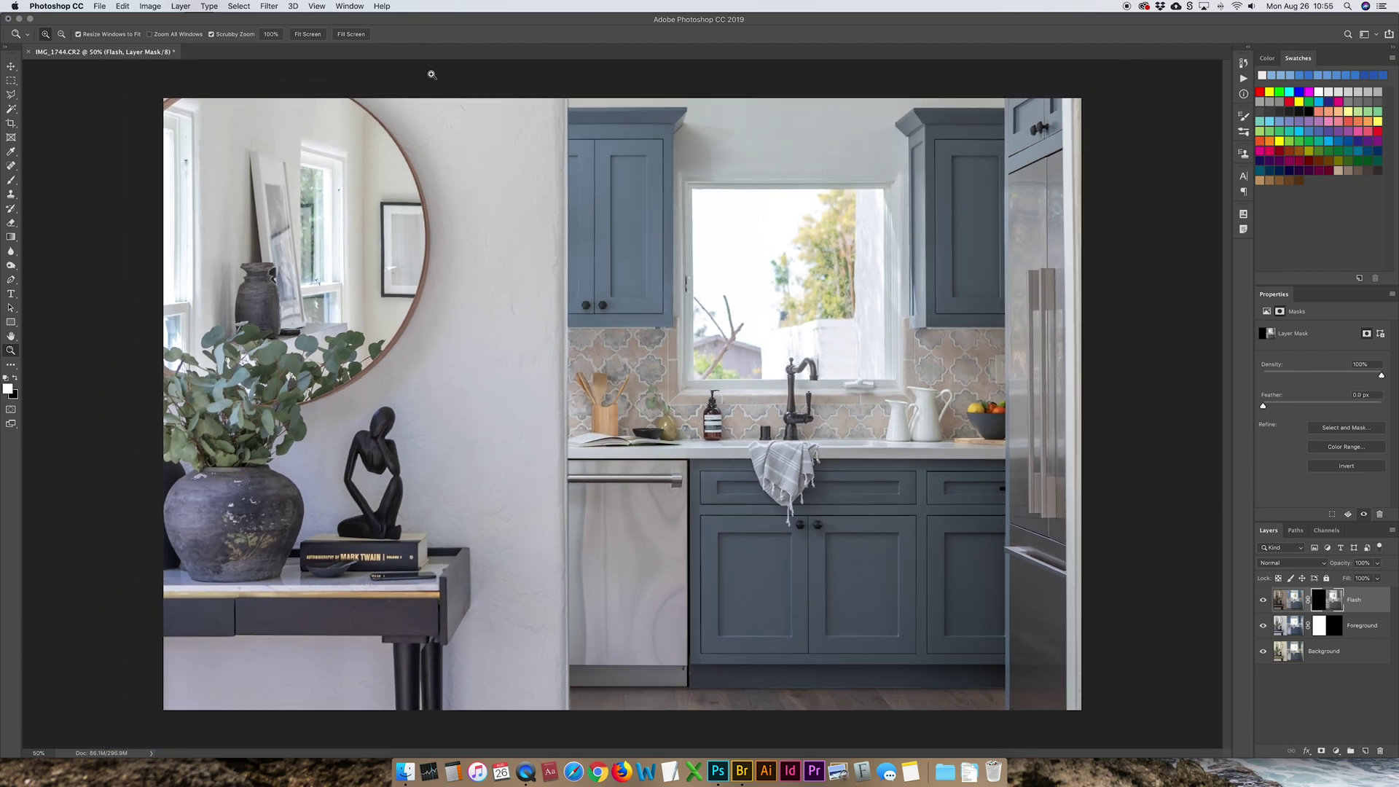
pyautogui.press('super+v')
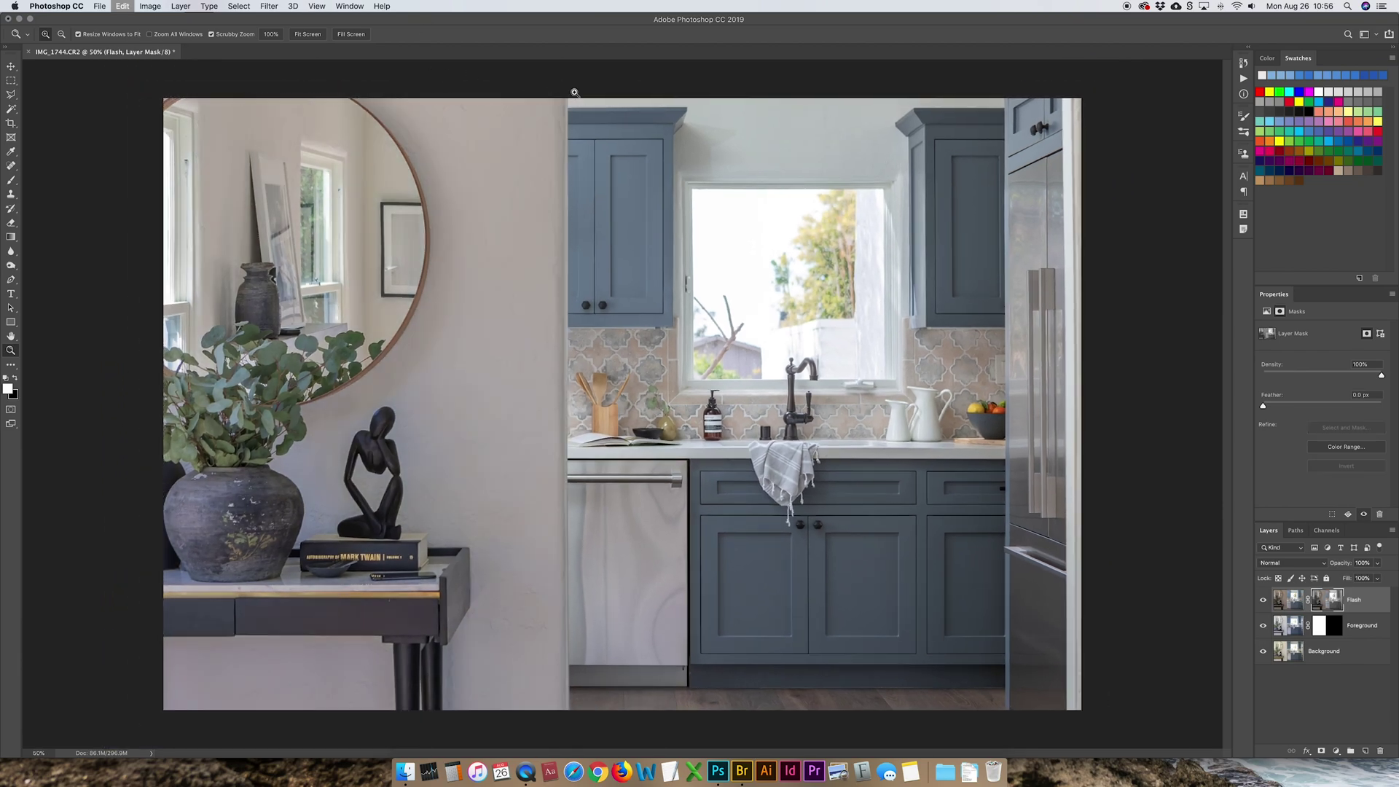
pyautogui.press('v')
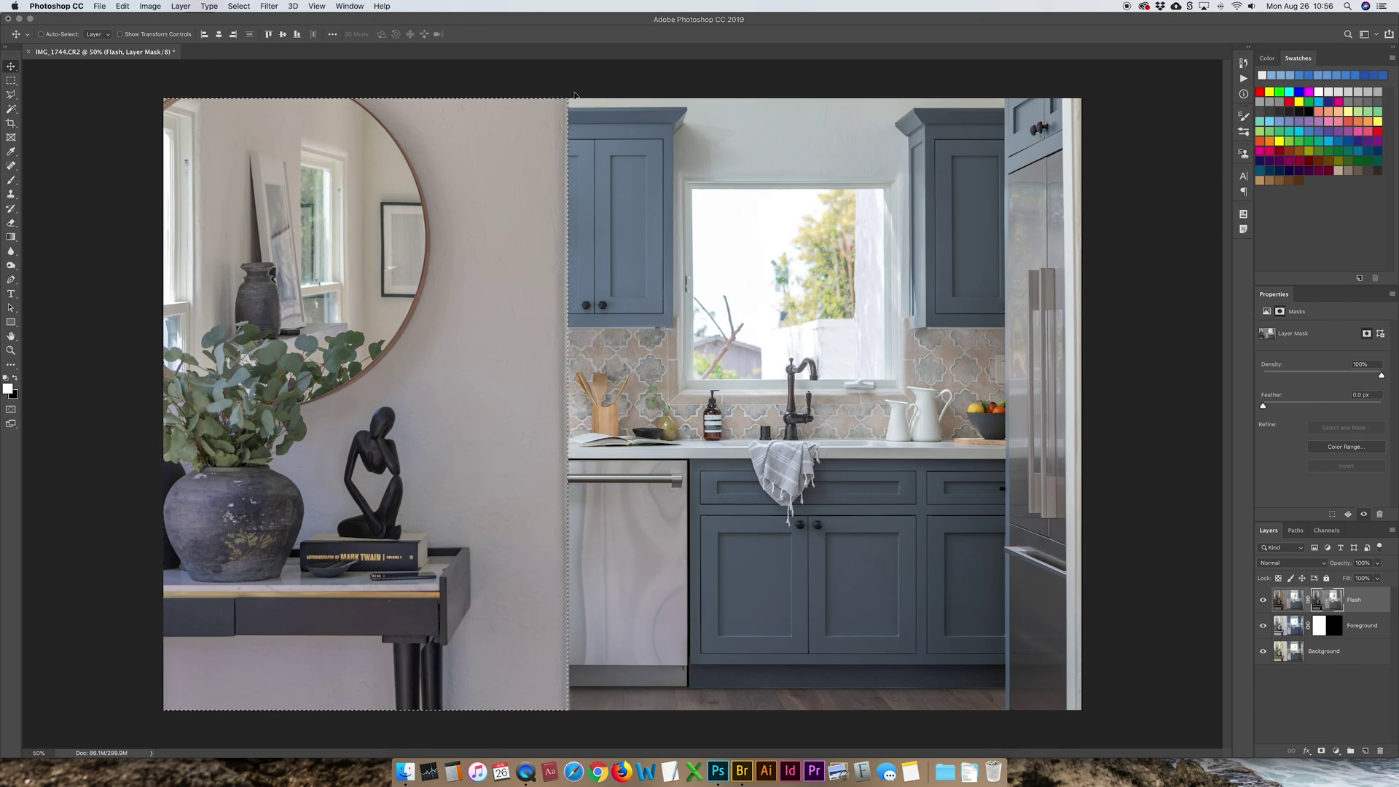
pyautogui.press('super+d')
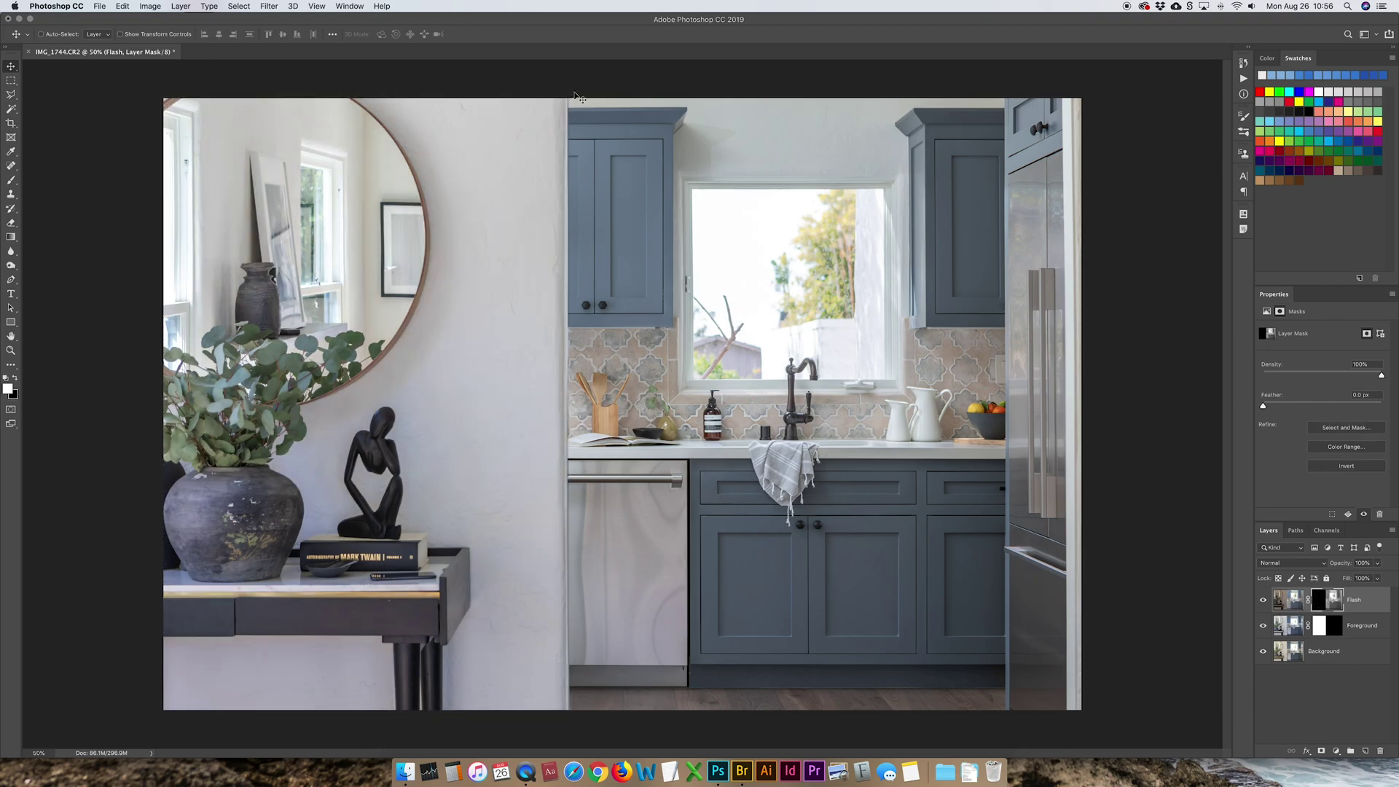
pyautogui.press('super+z')
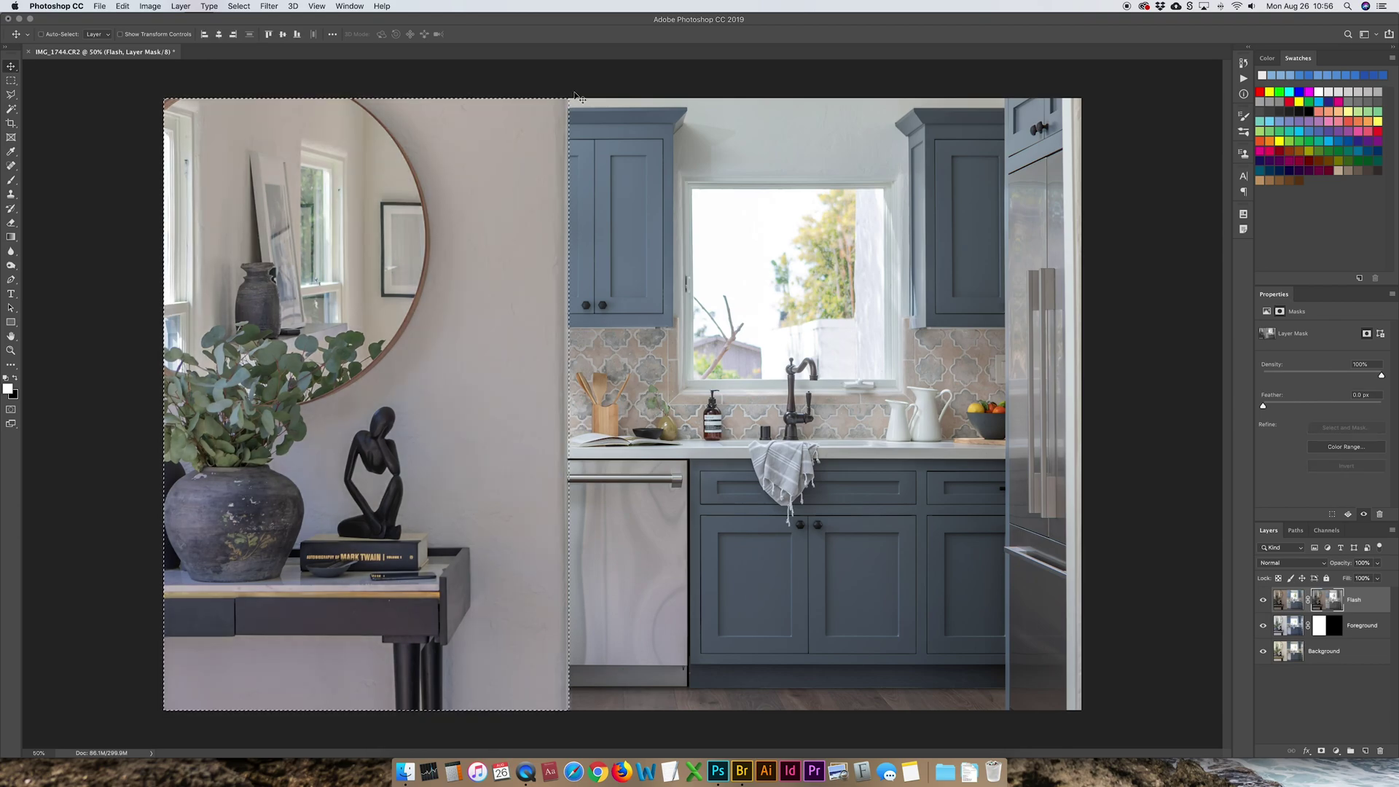
pyautogui.press('super+shift+z')
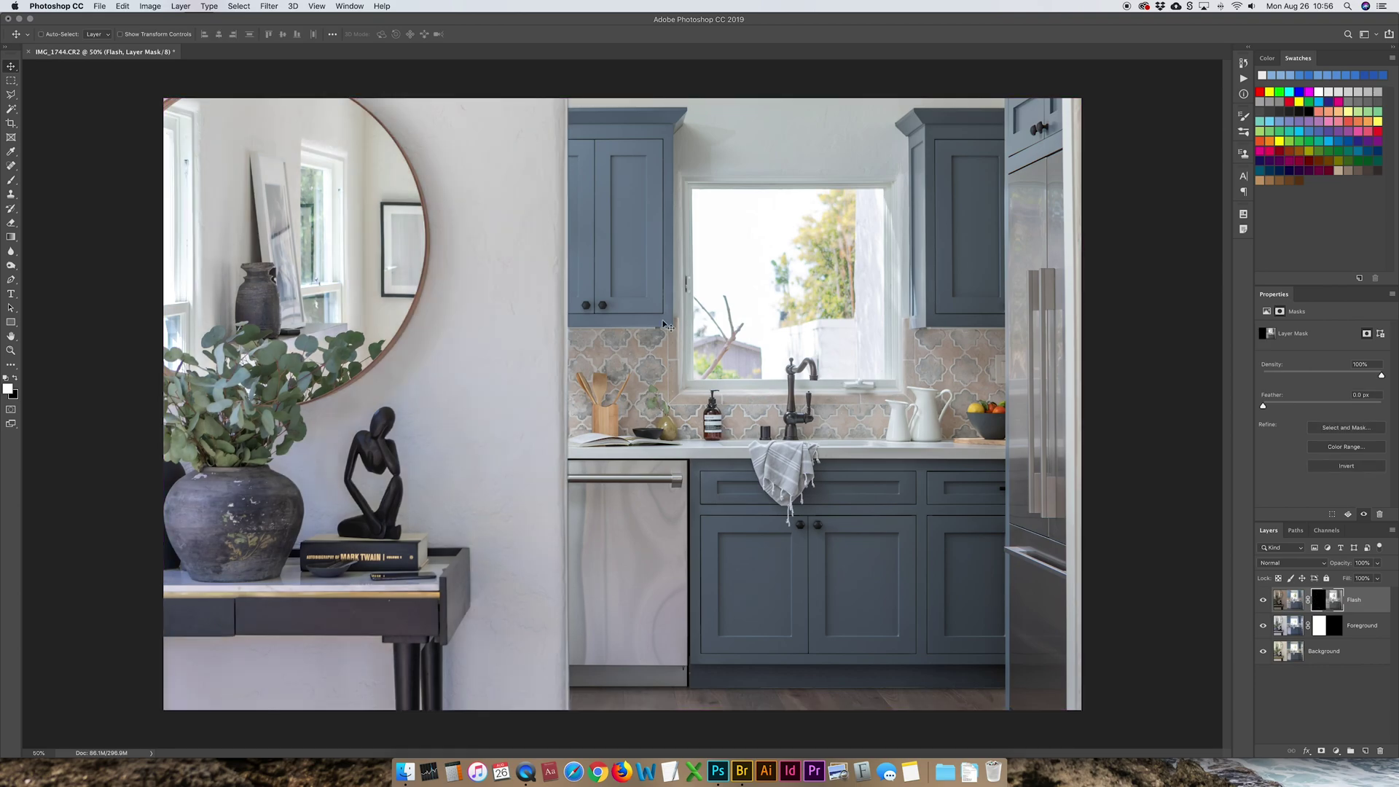
# Inspect the dishwasher's left edge up close, zoom back out, and bring up Save As
pyautogui.press('z')
pyautogui.click(595, 531)
pyautogui.moveTo(594, 531); pyautogui.dragTo(567, 478)
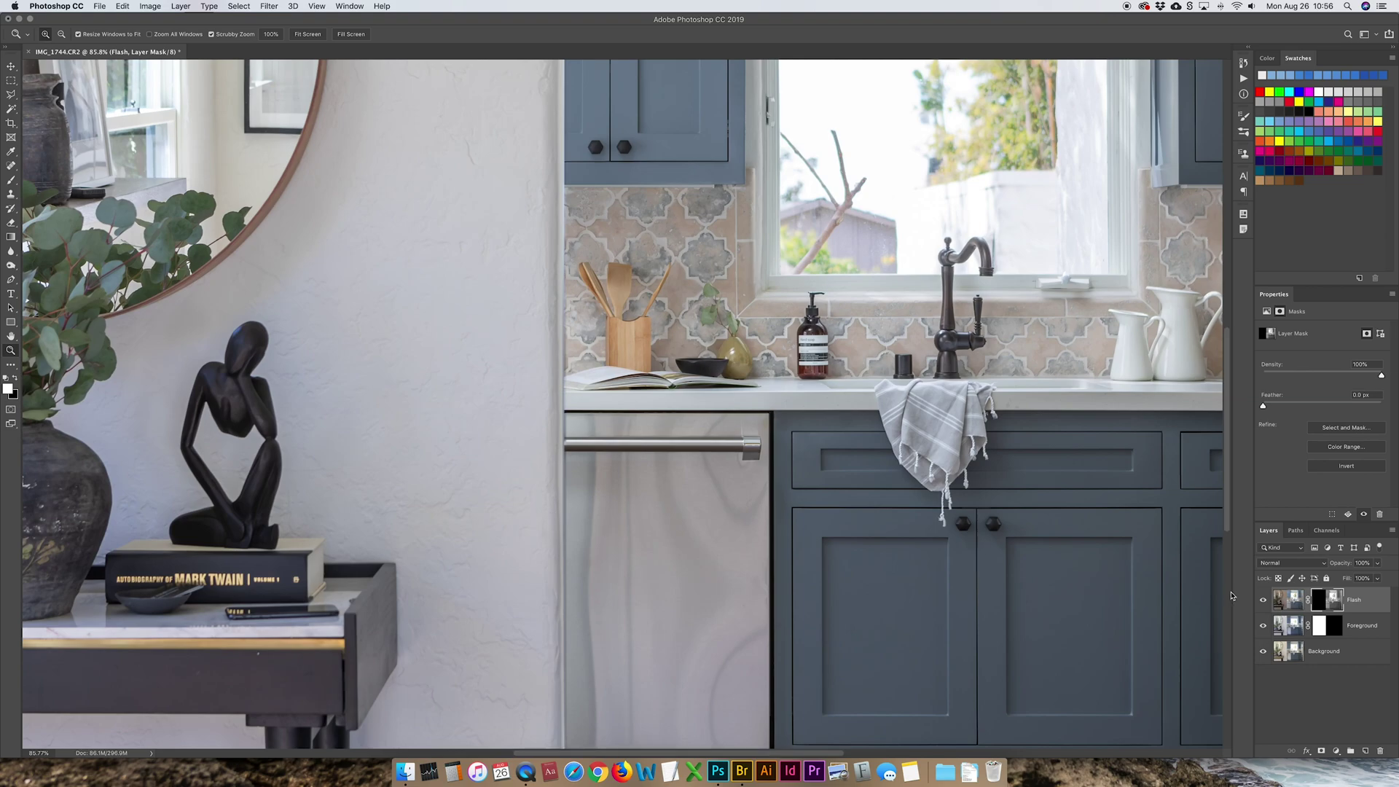
pyautogui.press('super+minus')
pyautogui.press('super+minus')
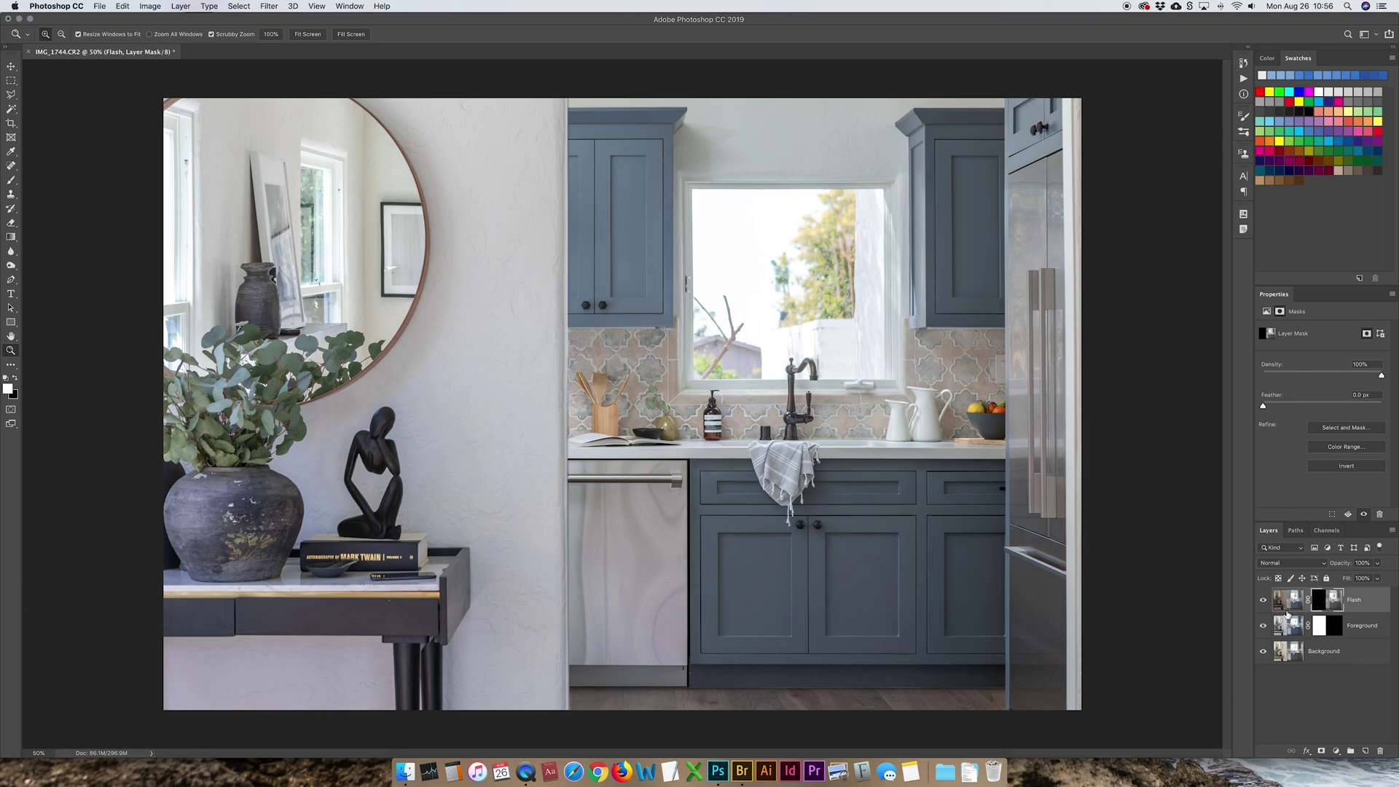
pyautogui.press('super+s')
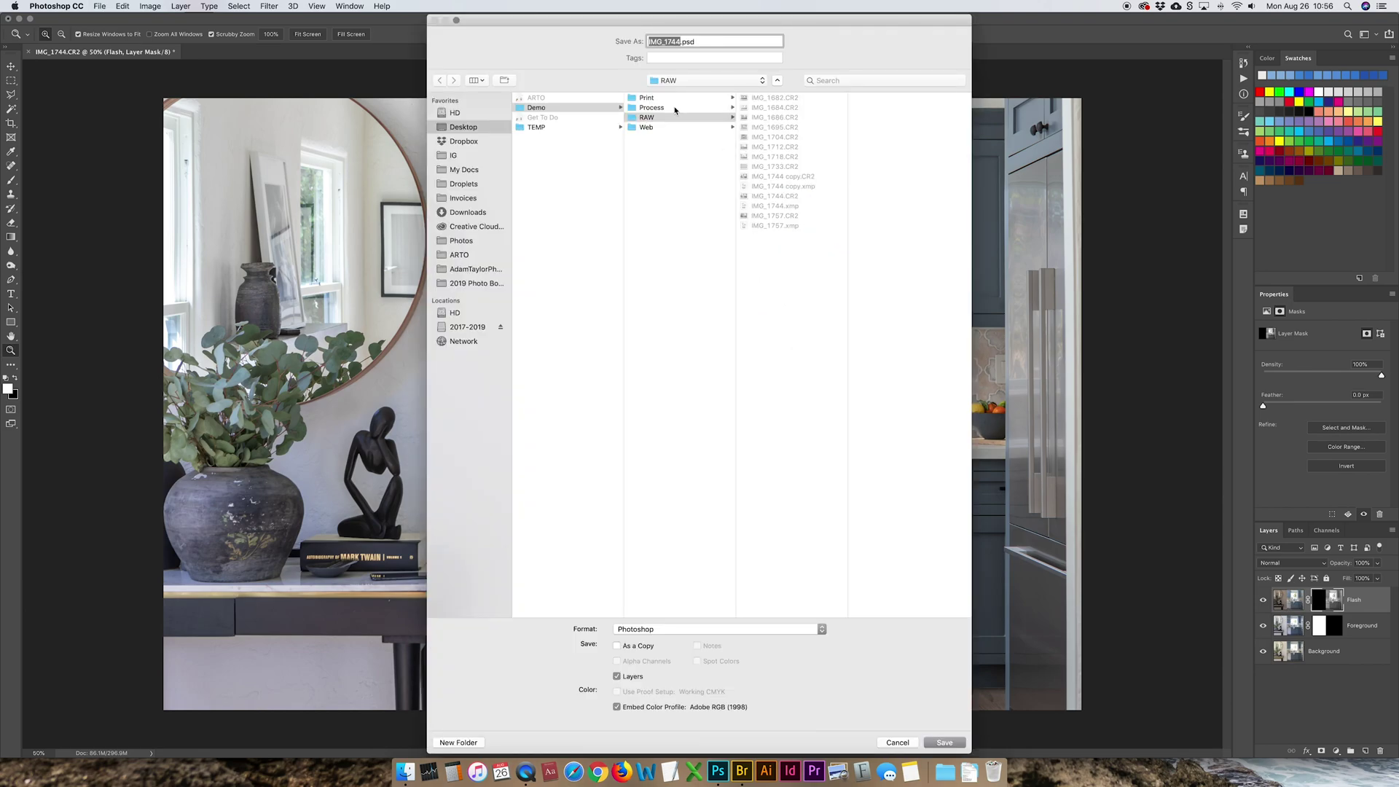
# Save IMG_1744.psd to the Process folder, then add a new empty layer named Fixes
pyautogui.click(674, 108)
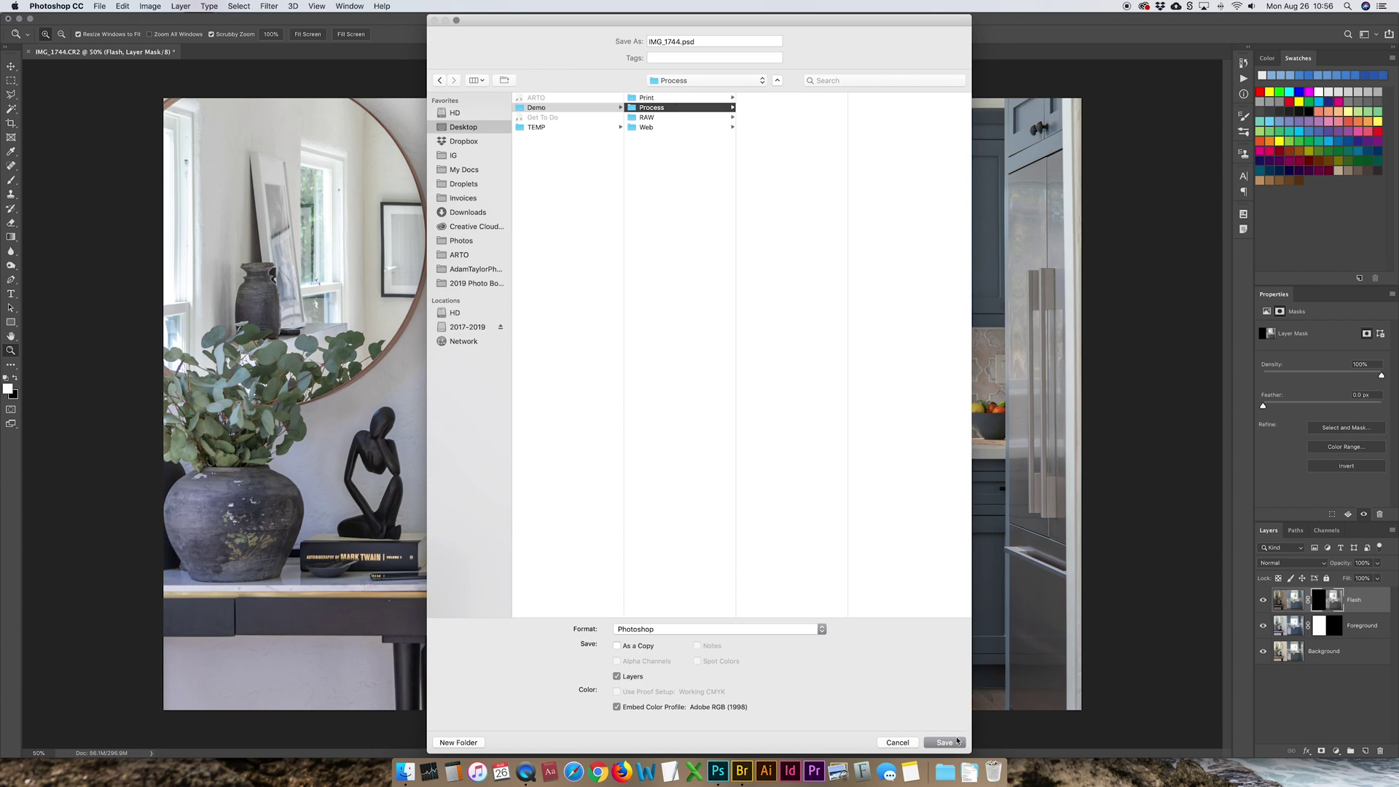
pyautogui.click(944, 742)
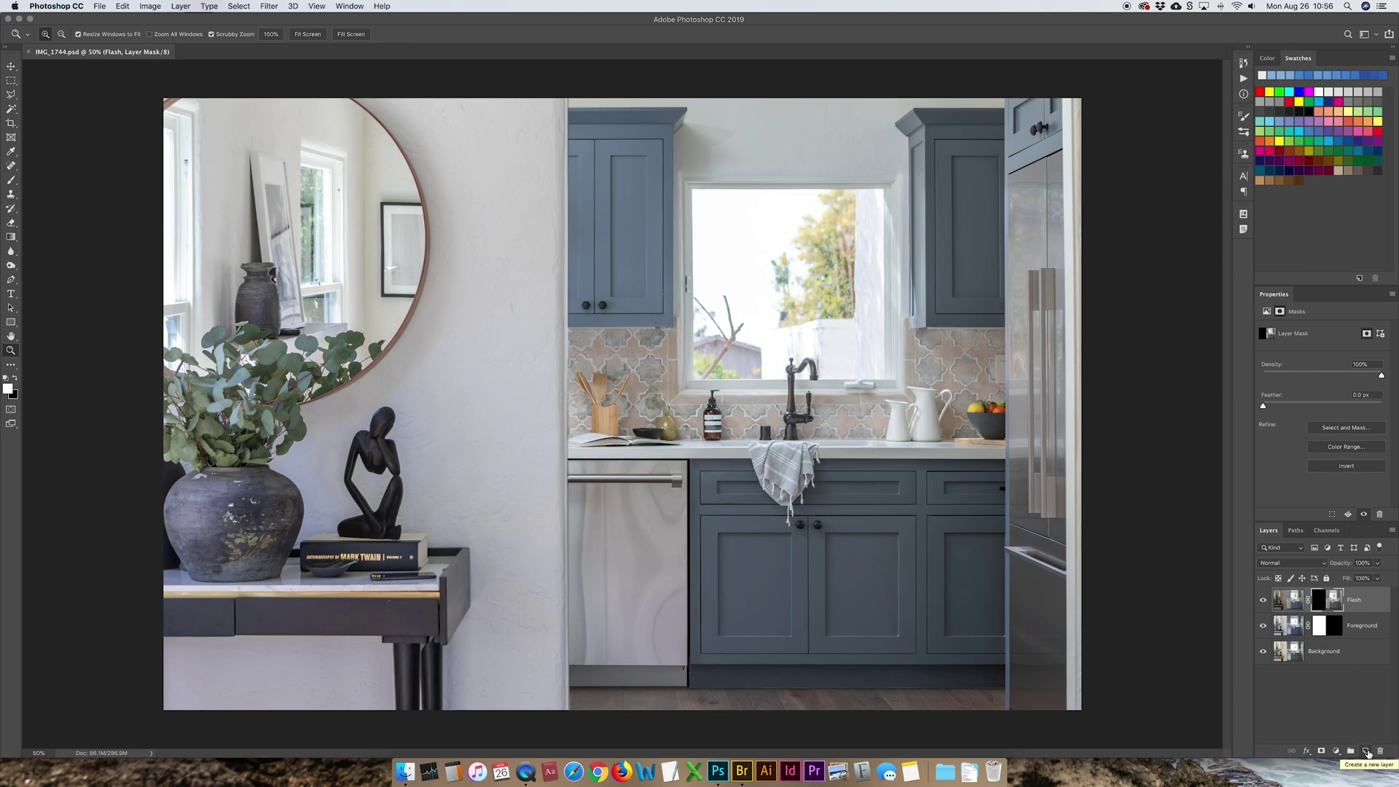
pyautogui.click(1366, 752)
pyautogui.doubleClick(1317, 603)
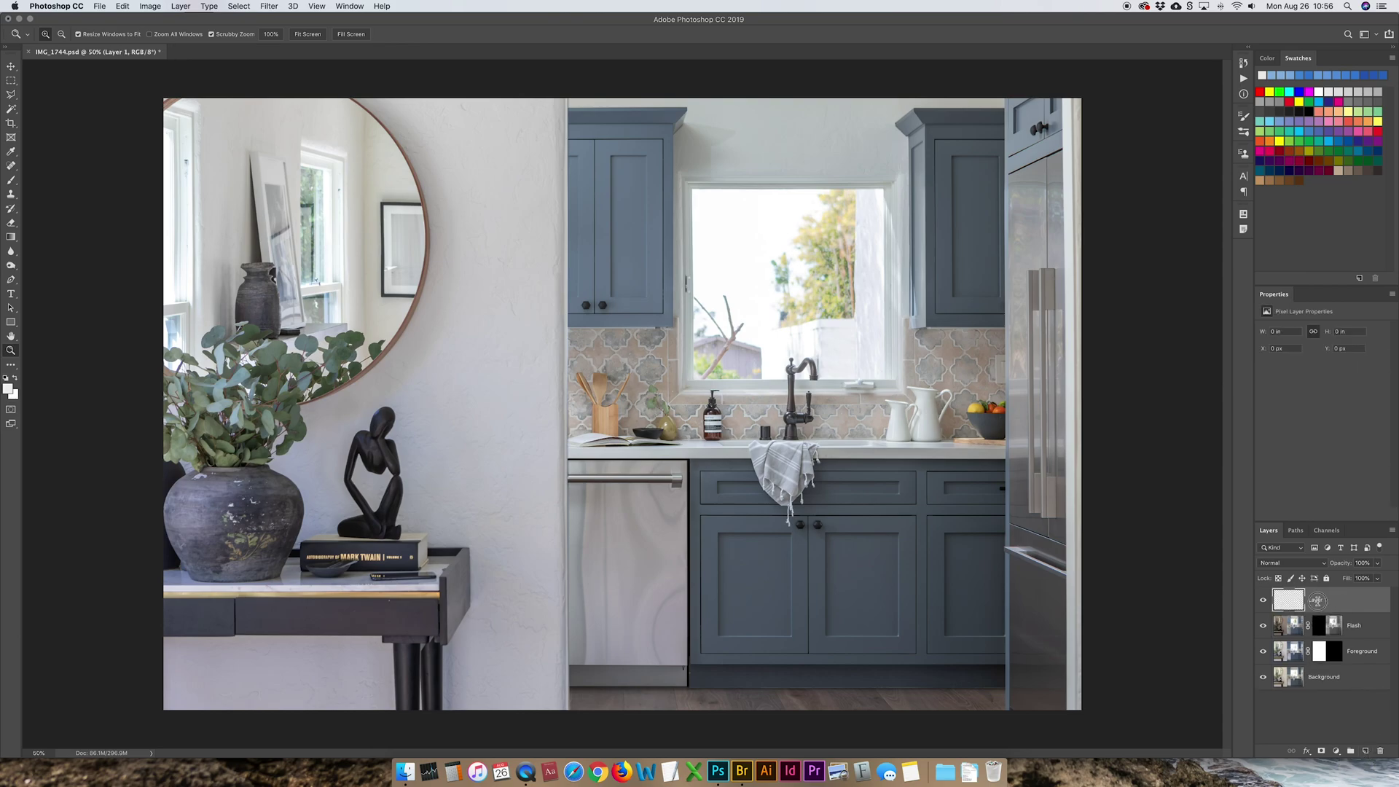
pyautogui.write('Fixes')
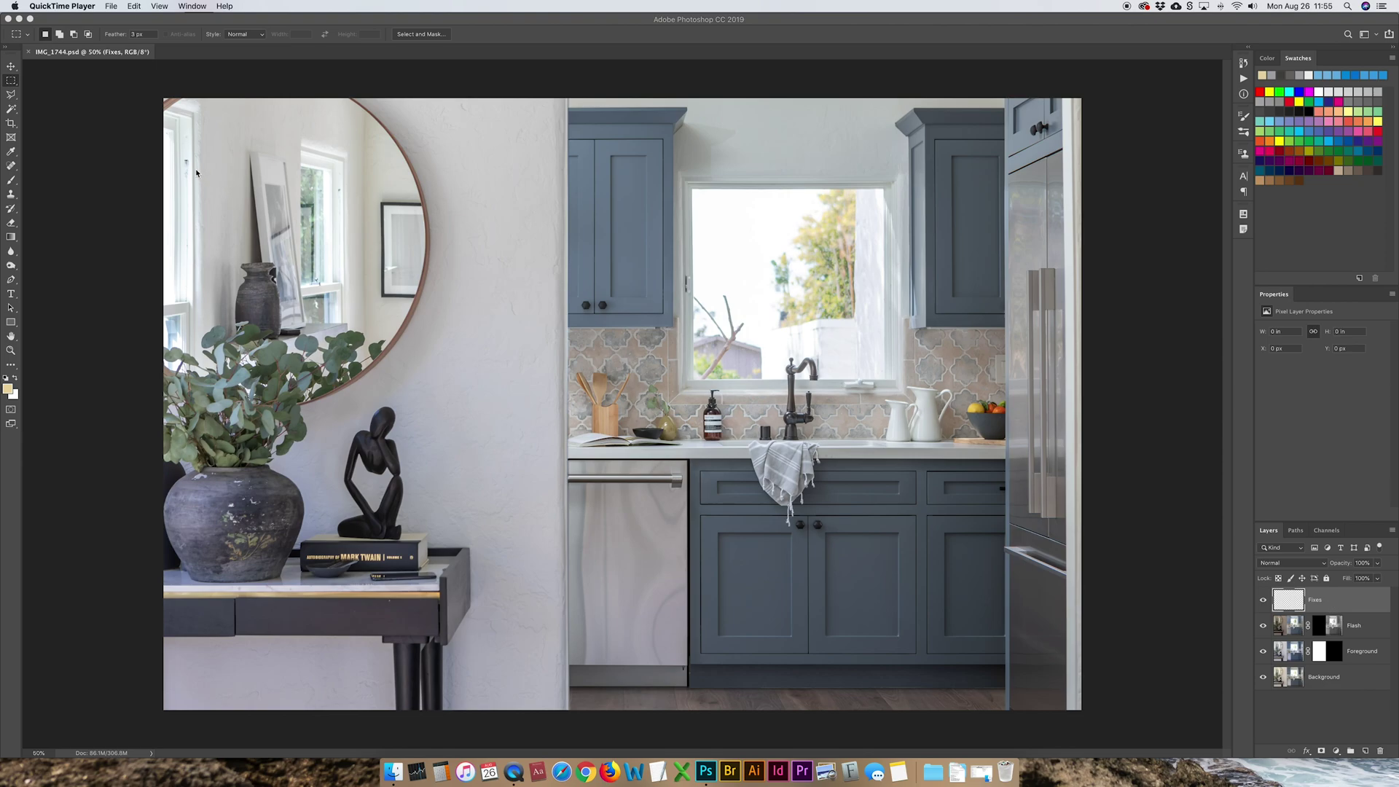
# Zoom in and spot-heal marks on the window frame, mirrored picture frame and wall
pyautogui.click(11, 350)
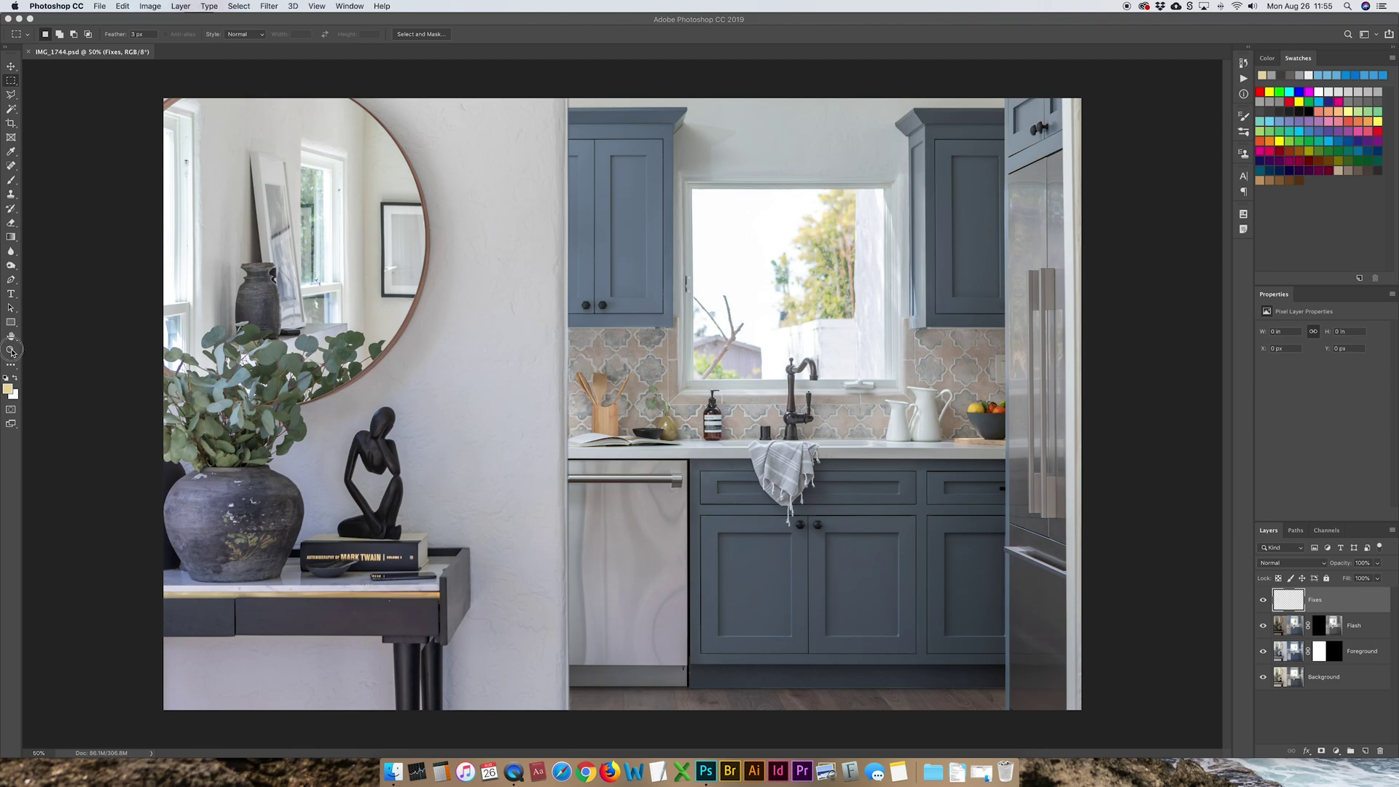
pyautogui.moveTo(194, 178)
pyautogui.mouseDown()
pyautogui.moveTo(212, 172)
pyautogui.moveTo(218, 190)
pyautogui.mouseUp()
pyautogui.hscroll(-8, 218, 190)
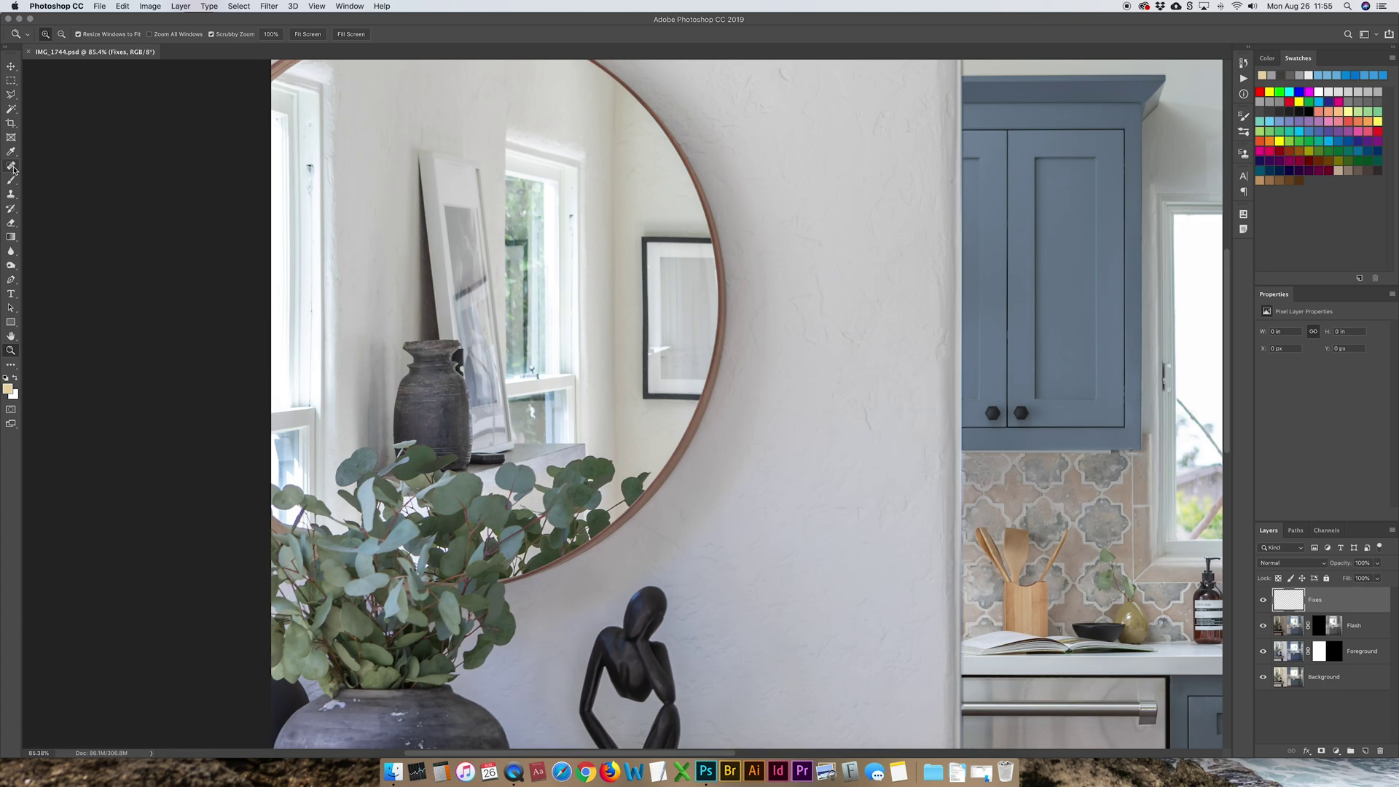
pyautogui.click(11, 166)
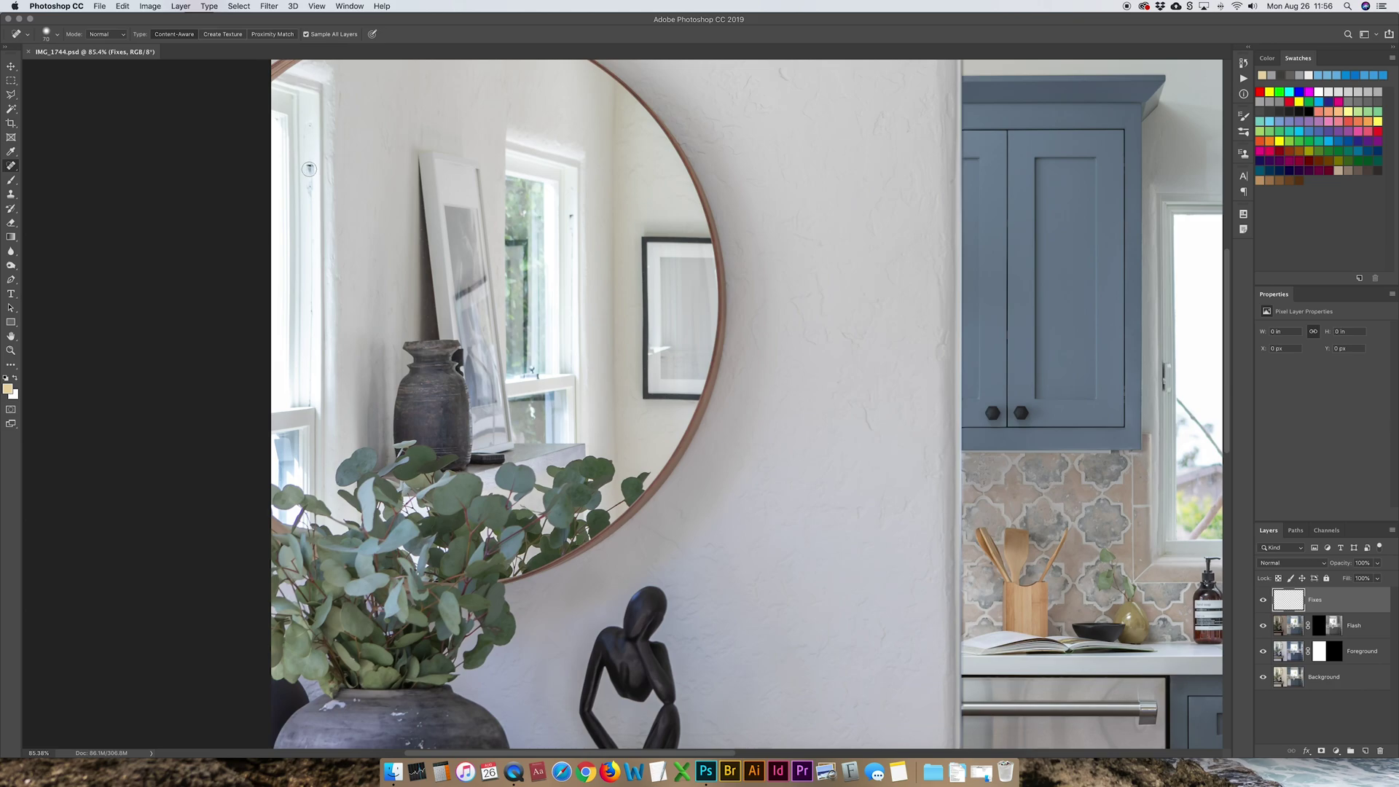
pyautogui.moveTo(309, 169); pyautogui.dragTo(309, 193)
pyautogui.press(']')
pyautogui.click(570, 217)
pyautogui.click(651, 353)
pyautogui.click(530, 414)
# Spot-heal the desk drawer, desk leg seam, table corner and dishwasher's bottom panel
pyautogui.scroll(-5, 852, 438)
pyautogui.scroll(-2, 852, 438)
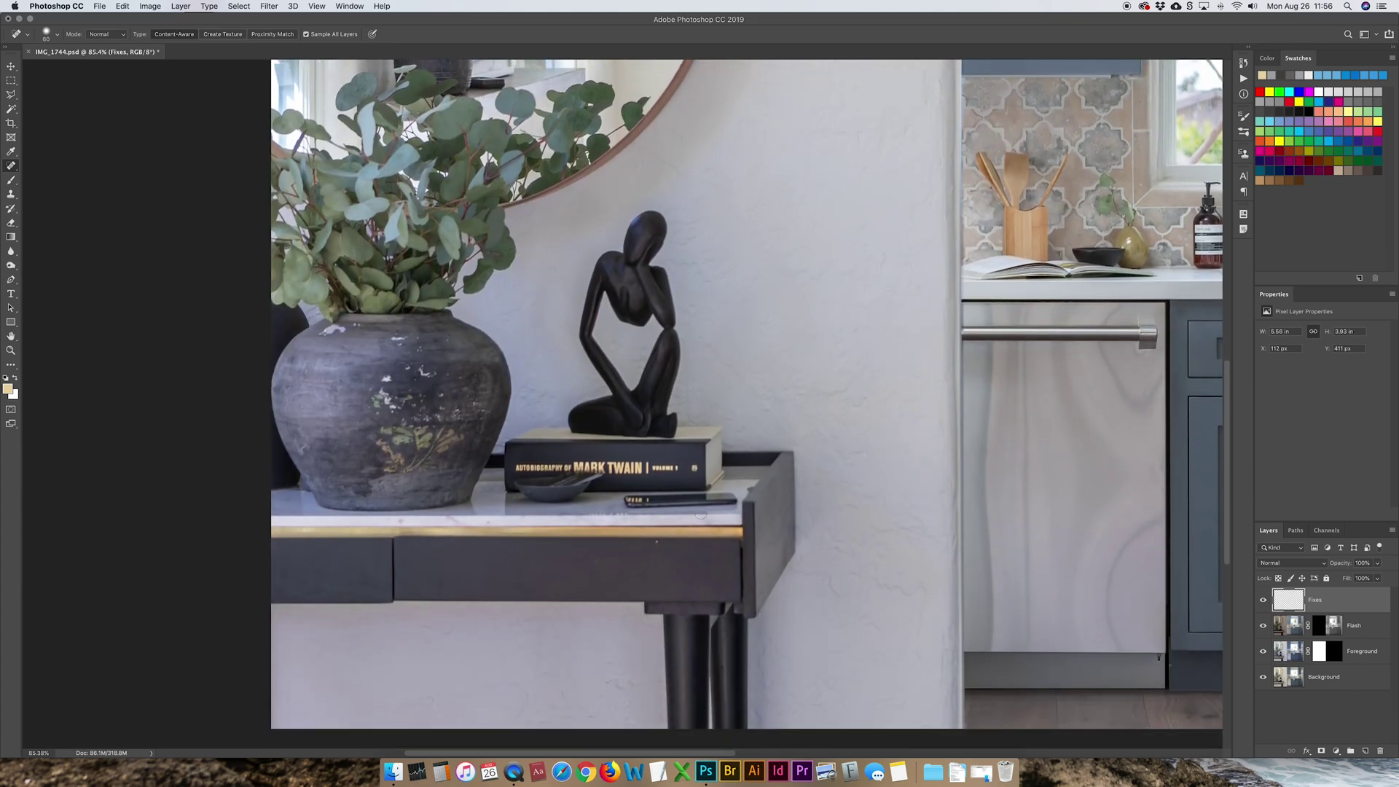
pyautogui.click(655, 544)
pyautogui.click(598, 559)
pyautogui.moveTo(719, 665); pyautogui.dragTo(714, 643)
pyautogui.hscroll(5, 576, 502)
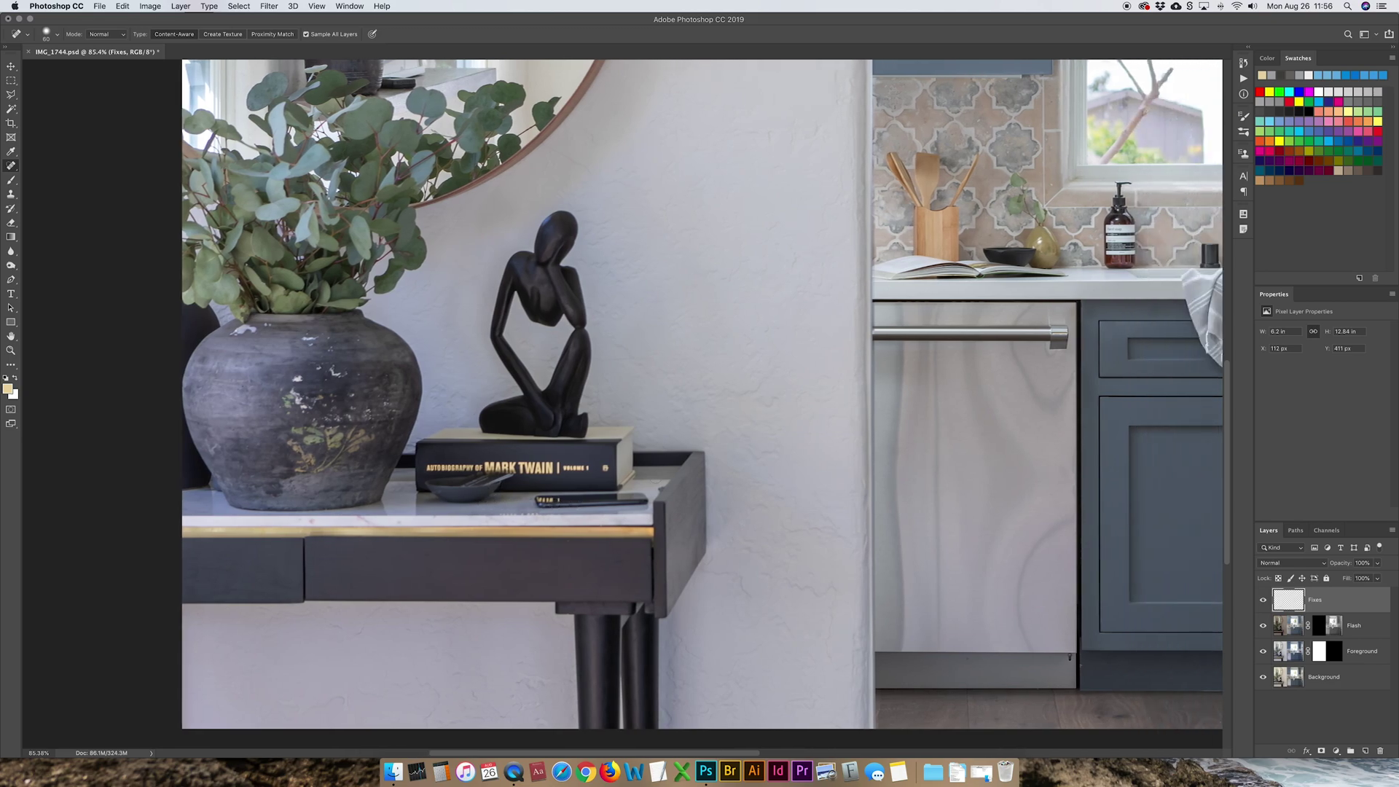
pyautogui.click(661, 488)
pyautogui.moveTo(661, 488); pyautogui.dragTo(666, 488)
pyautogui.hscroll(6, 677, 492)
pyautogui.scroll(-4, 677, 491)
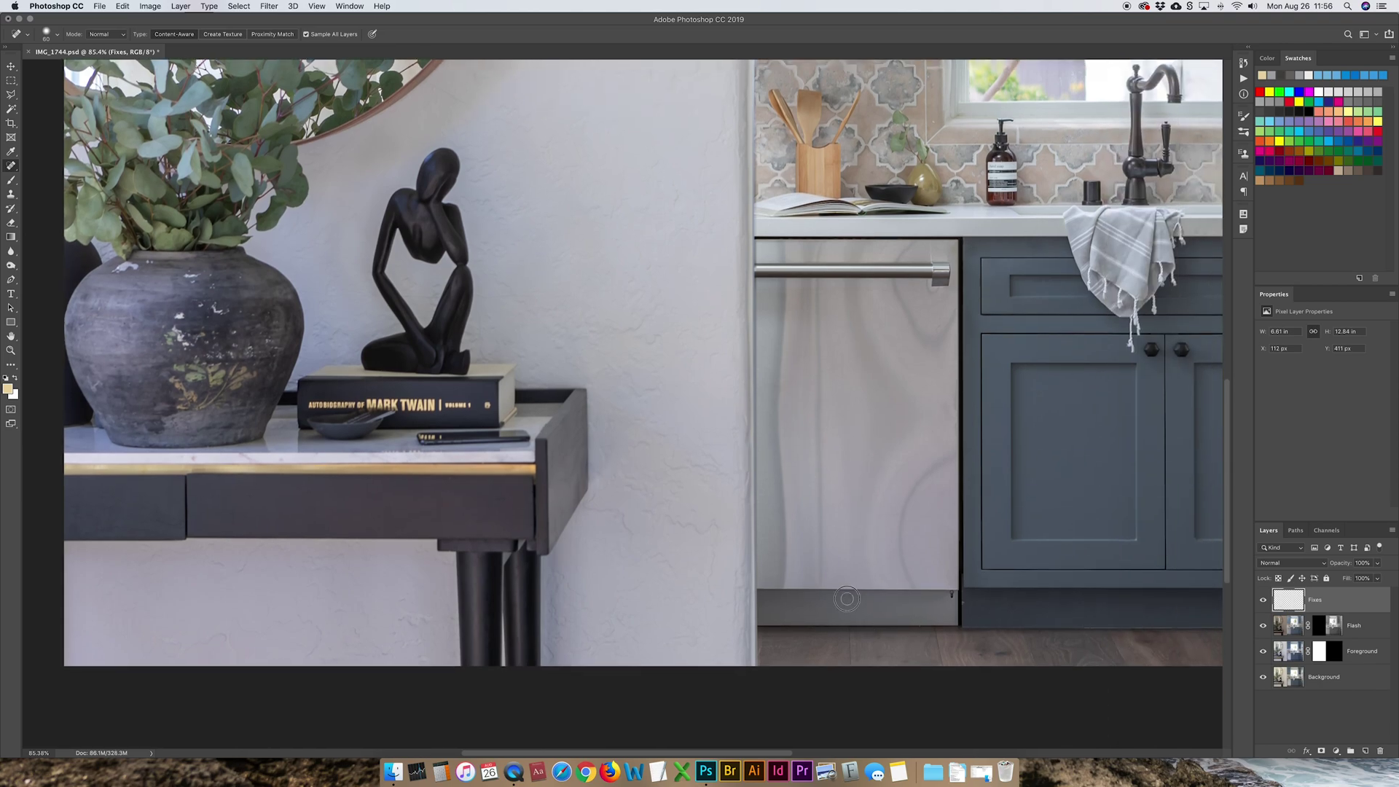
pyautogui.moveTo(847, 599); pyautogui.dragTo(939, 609)
pyautogui.click(951, 598)
# Heal the stray towel fringe, a spot near the fruit bowl rim and a tile spot, then zoom out
pyautogui.hscroll(15, 940, 604)
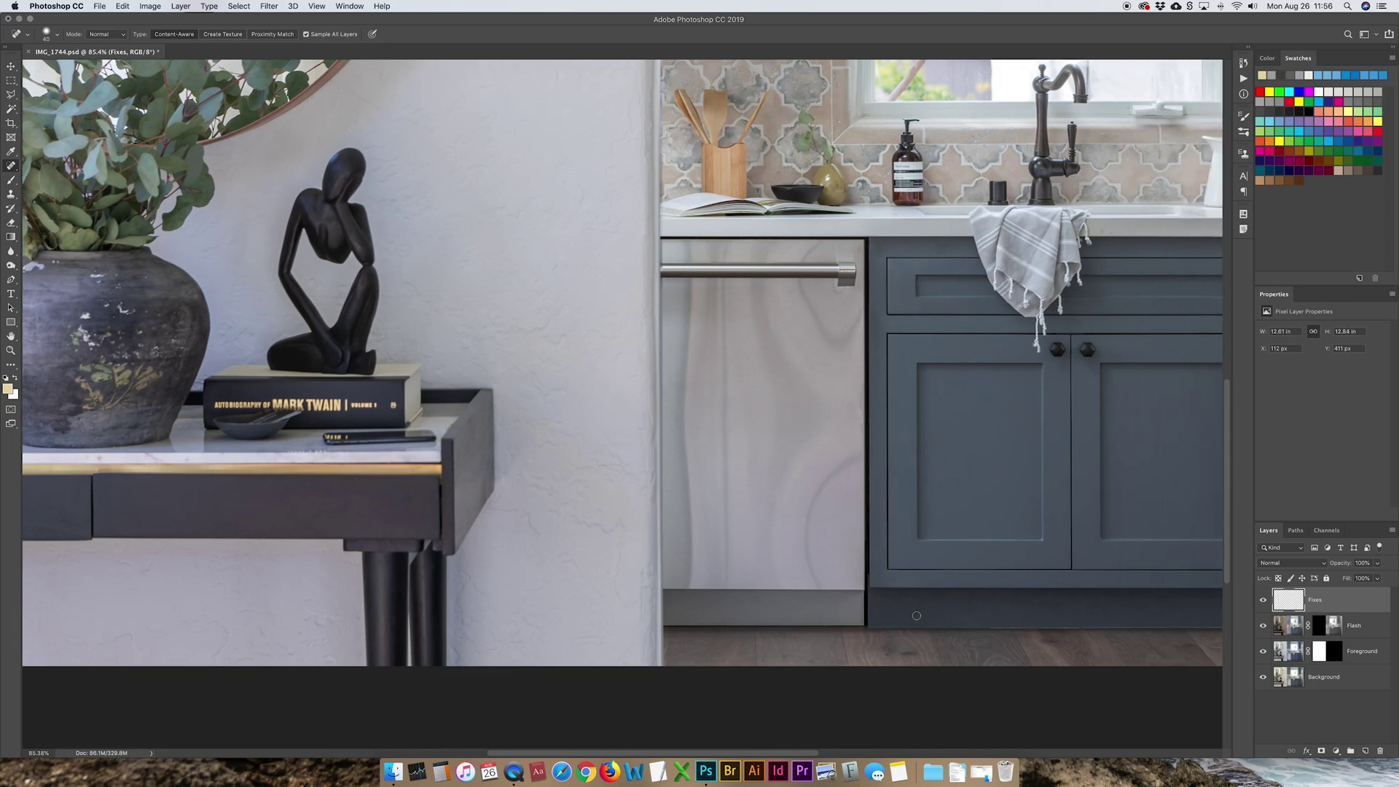
pyautogui.hscroll(5, 916, 615)
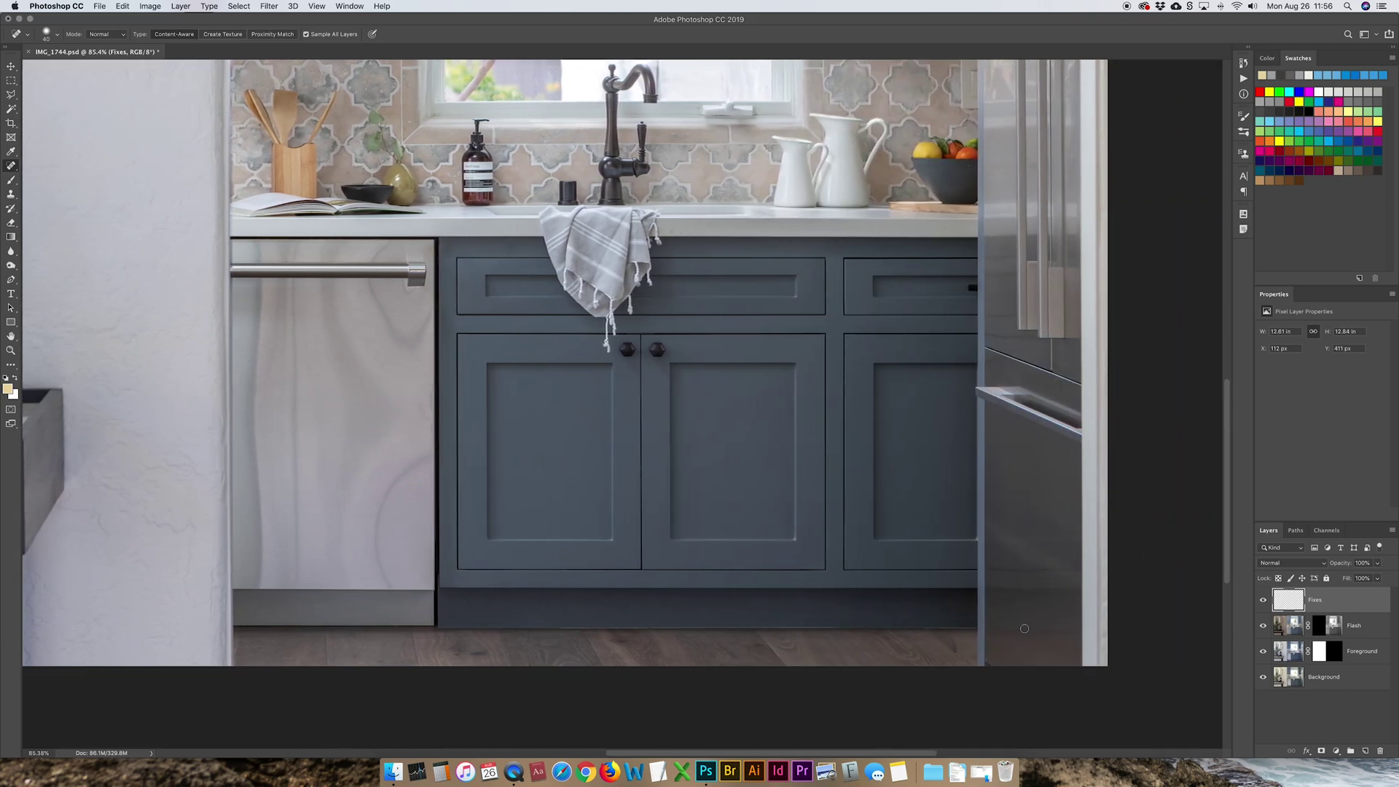
pyautogui.scroll(9, 1024, 628)
pyautogui.scroll(6, 738, 538)
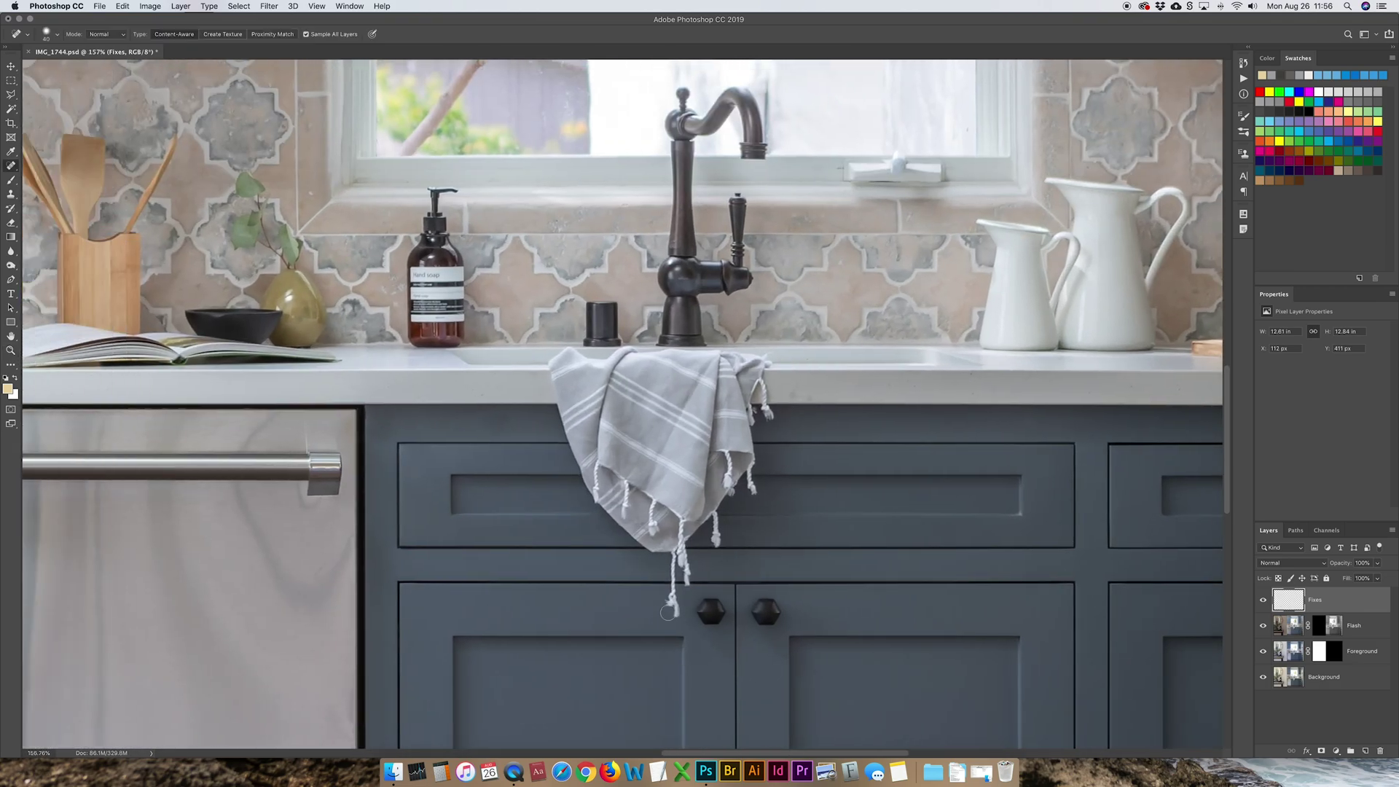
pyautogui.moveTo(674, 611); pyautogui.dragTo(671, 604)
pyautogui.hscroll(5, 963, 595)
pyautogui.hscroll(3, 964, 594)
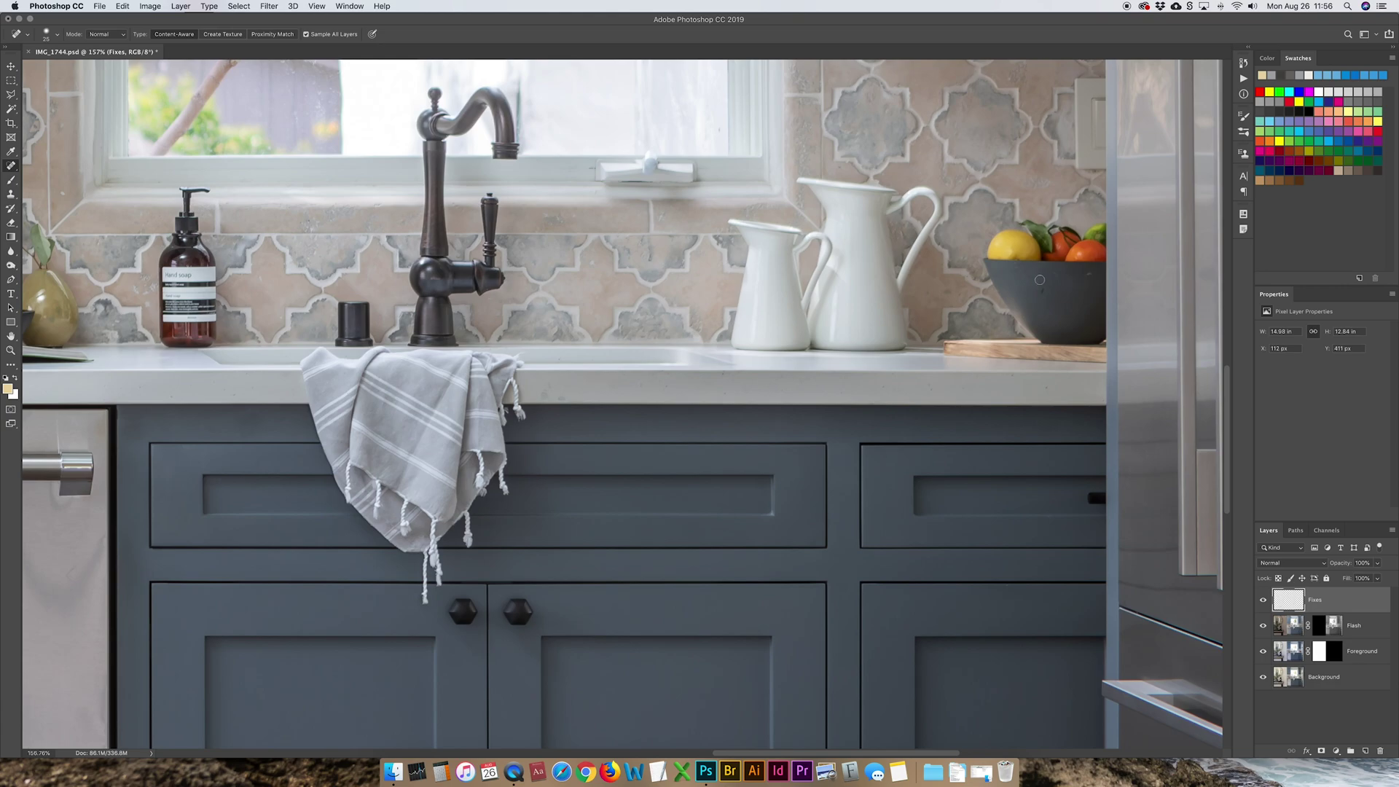
pyautogui.click(1085, 275)
pyautogui.hscroll(-15, 1043, 391)
pyautogui.scroll(4, 1043, 392)
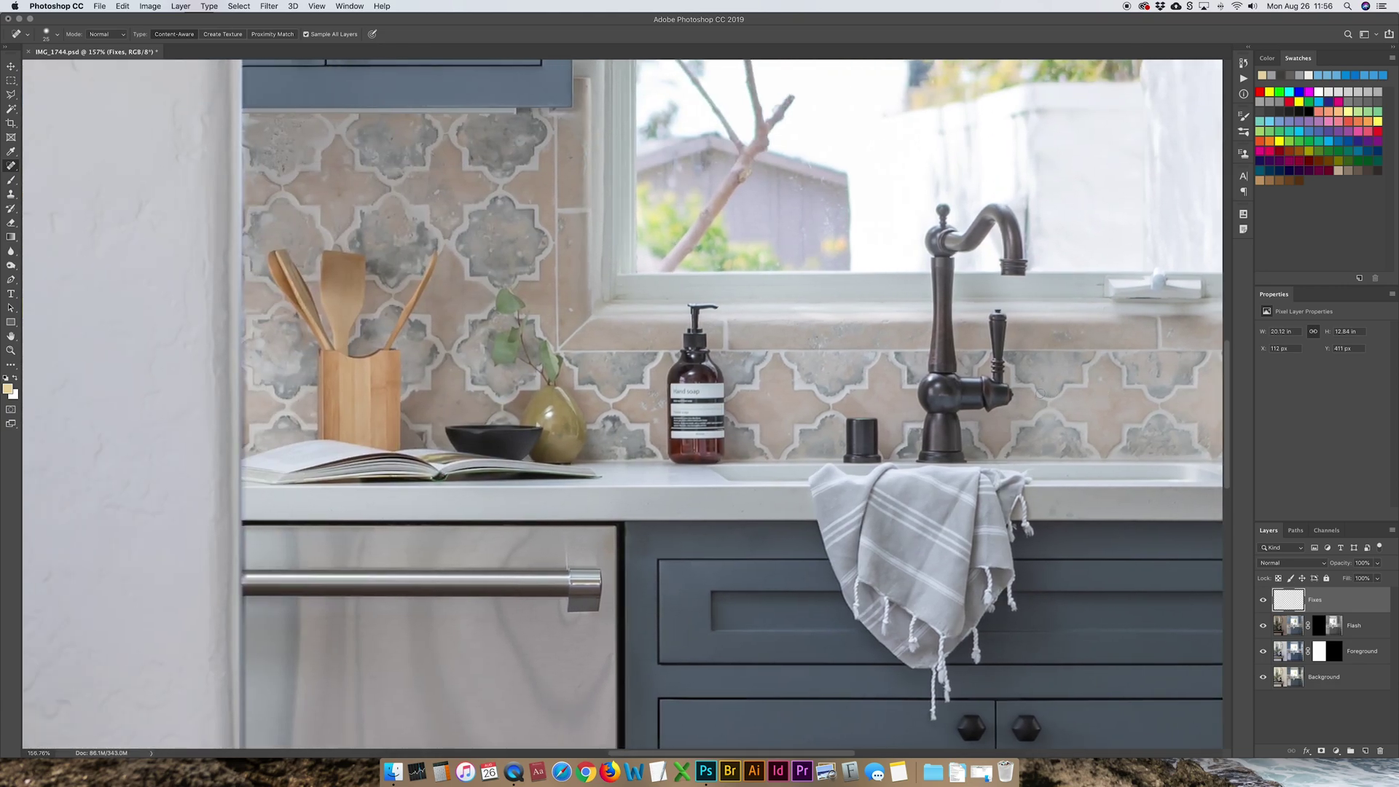
pyautogui.hscroll(-5, 1040, 392)
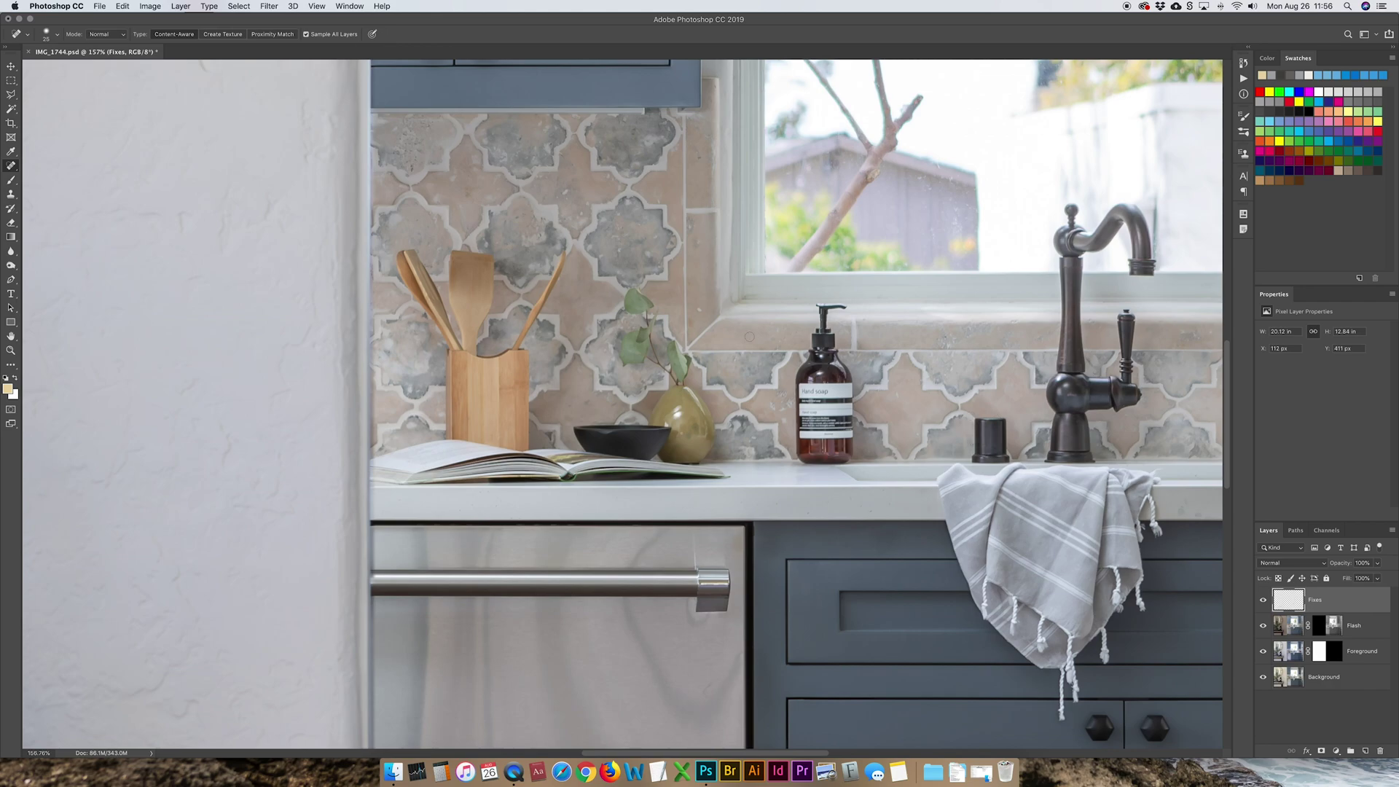
pyautogui.click(566, 190)
pyautogui.hscroll(2, 895, 392)
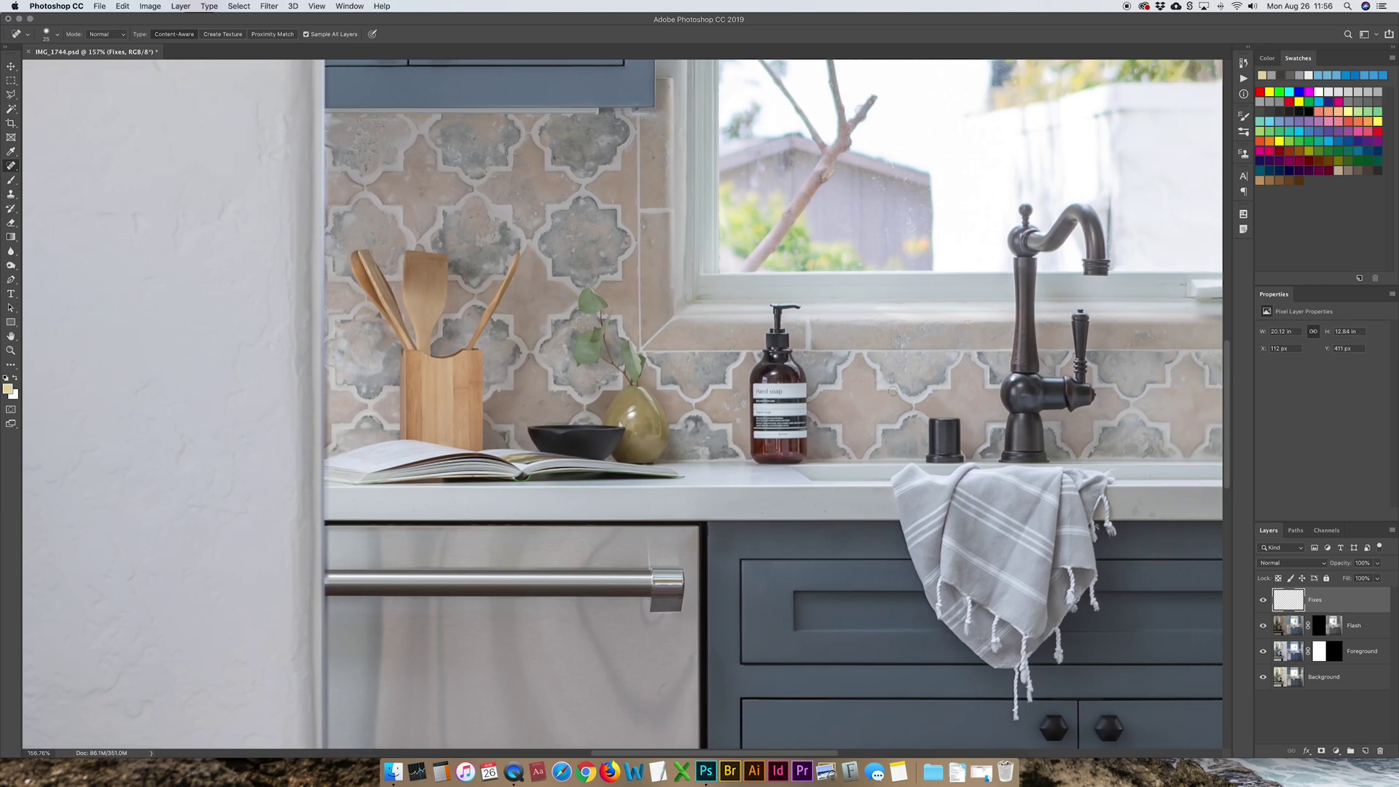
pyautogui.press('super+minus')
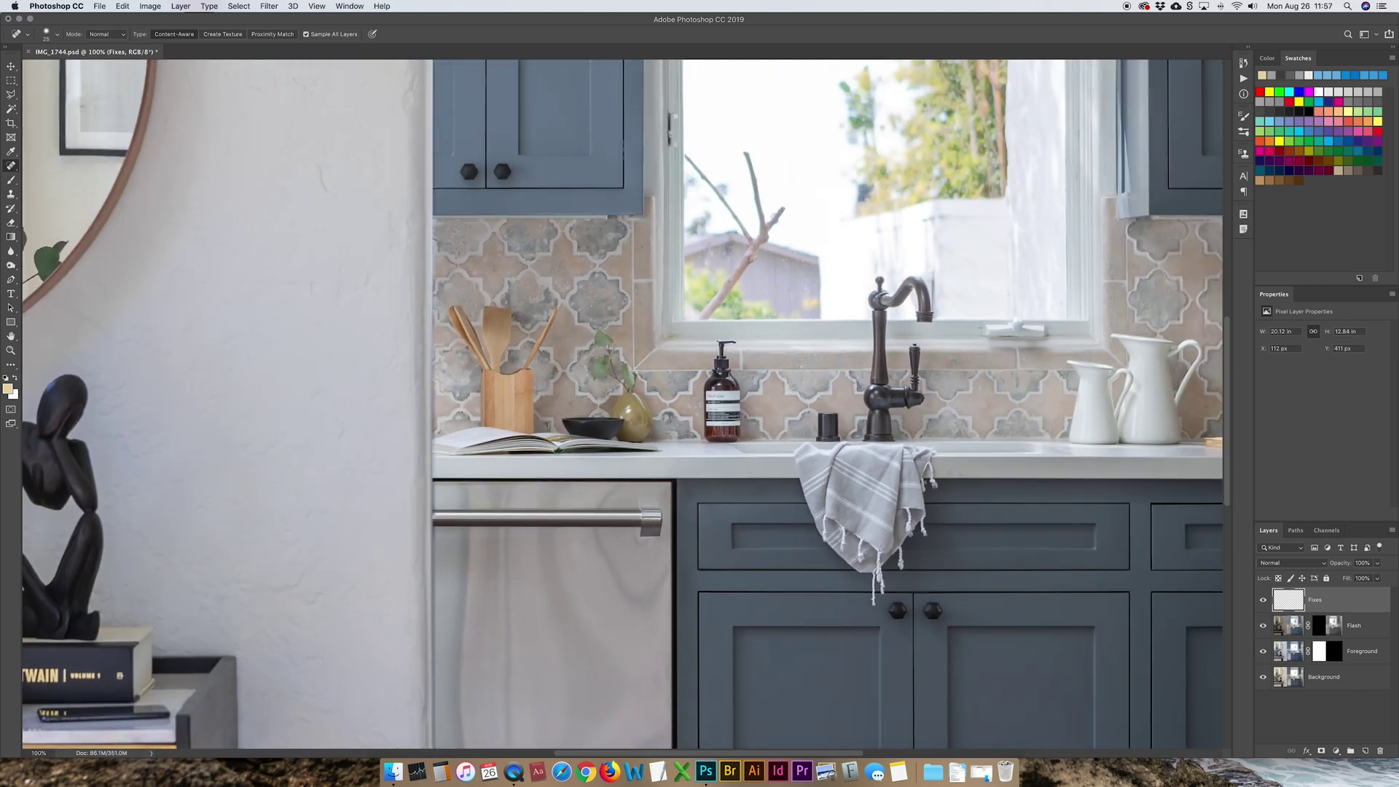
pyautogui.scroll(2, 850, 384)
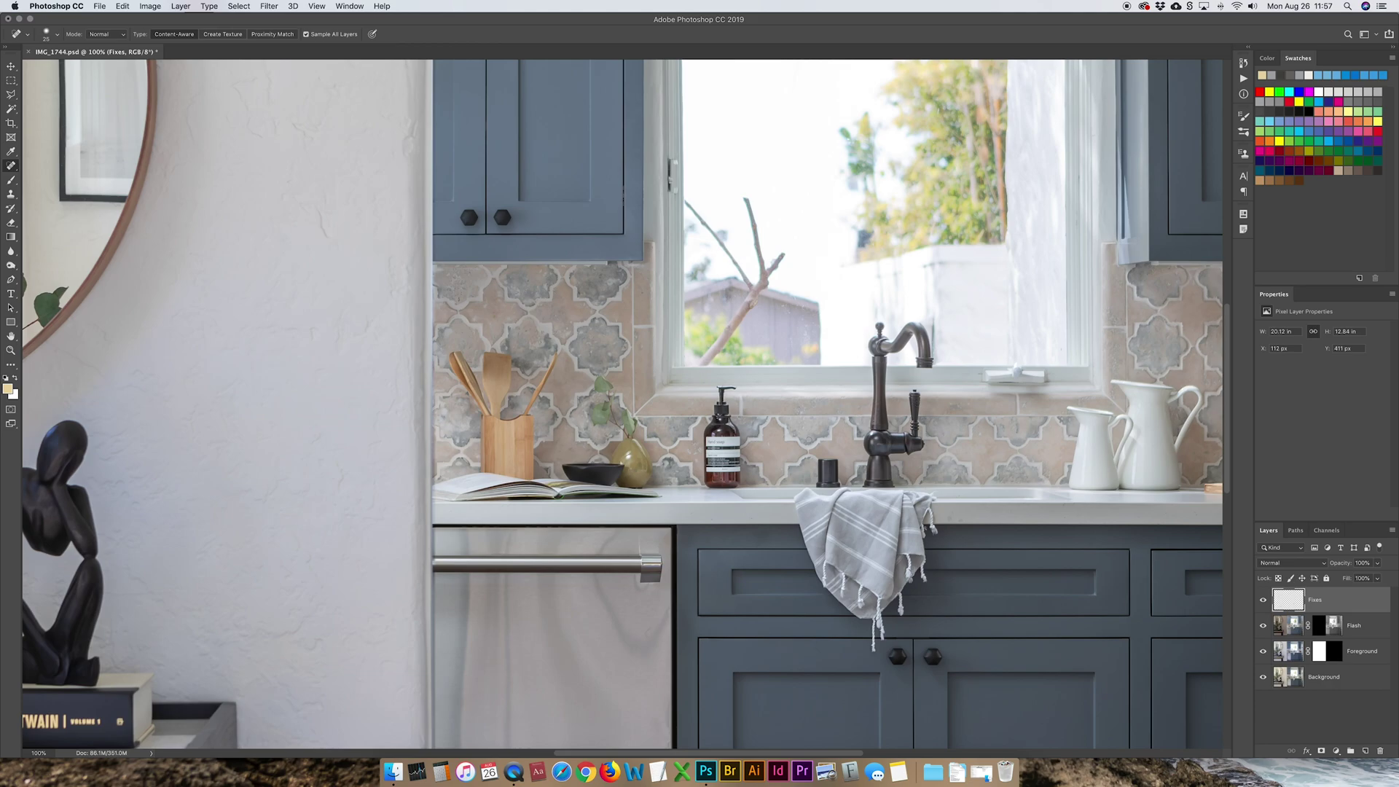
# Erase the Flash mask with a small brush over the soap bottle label and pear
pyautogui.click(1325, 625)
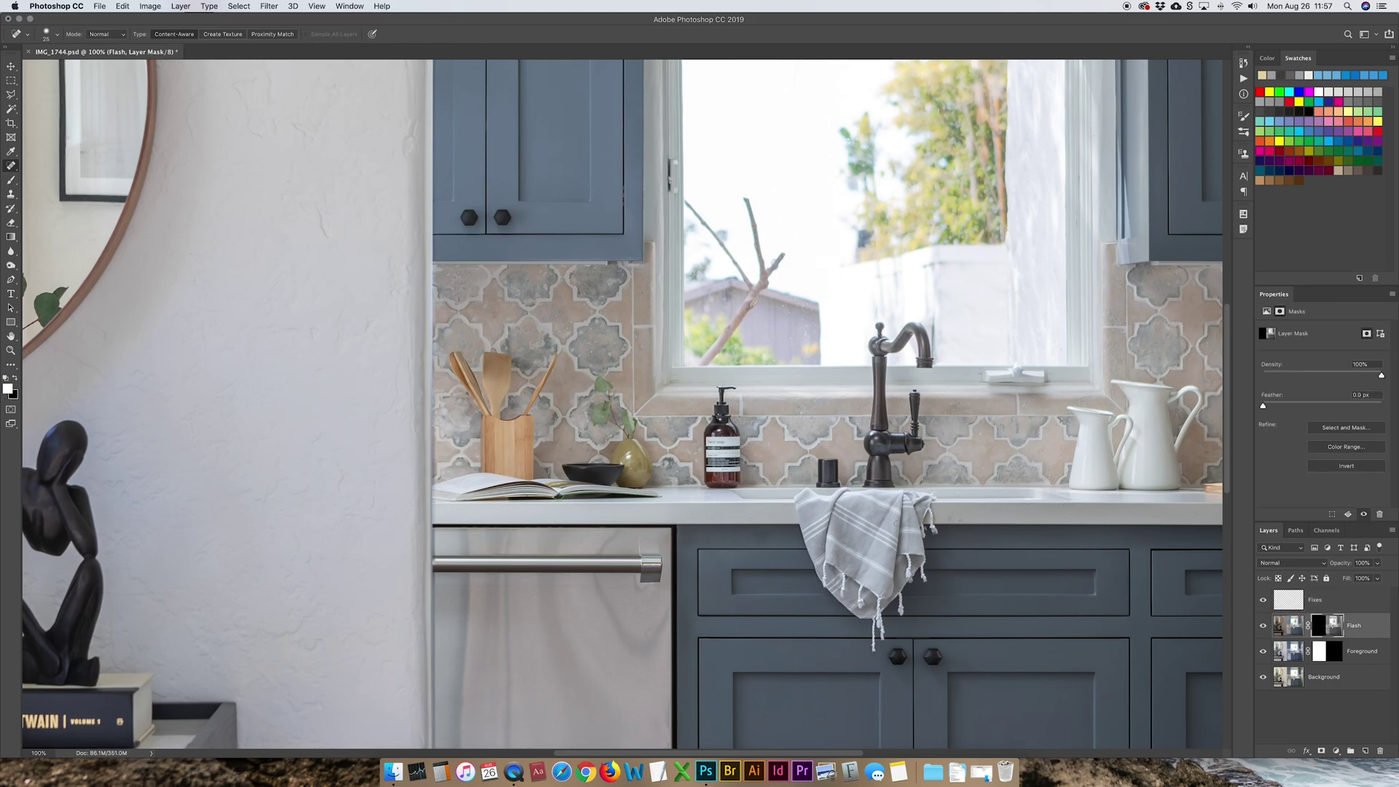
pyautogui.press('e')
pyautogui.press('[')
pyautogui.press('[')
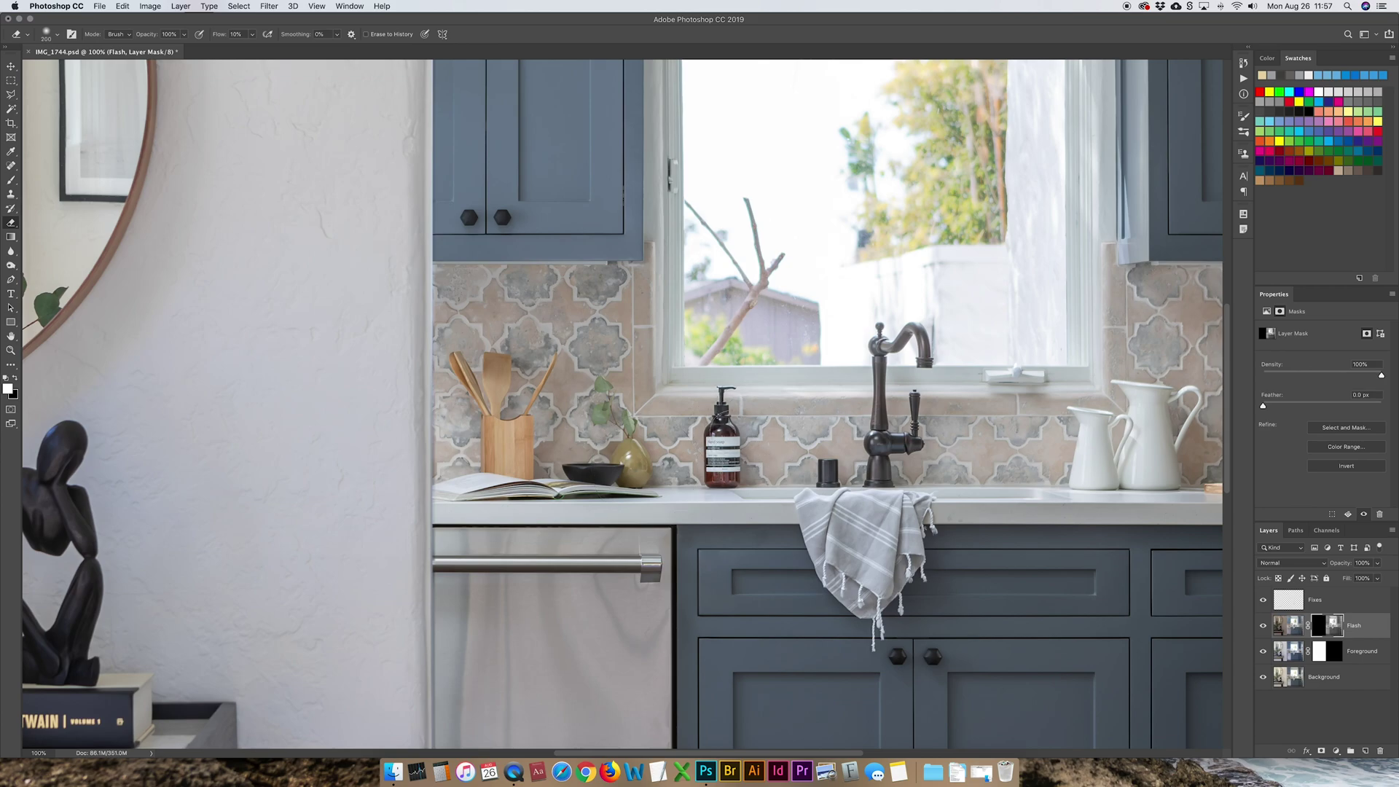
pyautogui.press('[')
pyautogui.click(719, 430)
pyautogui.moveTo(625, 481)
pyautogui.mouseDown()
pyautogui.moveTo(640, 445)
pyautogui.moveTo(622, 477)
pyautogui.moveTo(632, 462)
pyautogui.mouseUp()
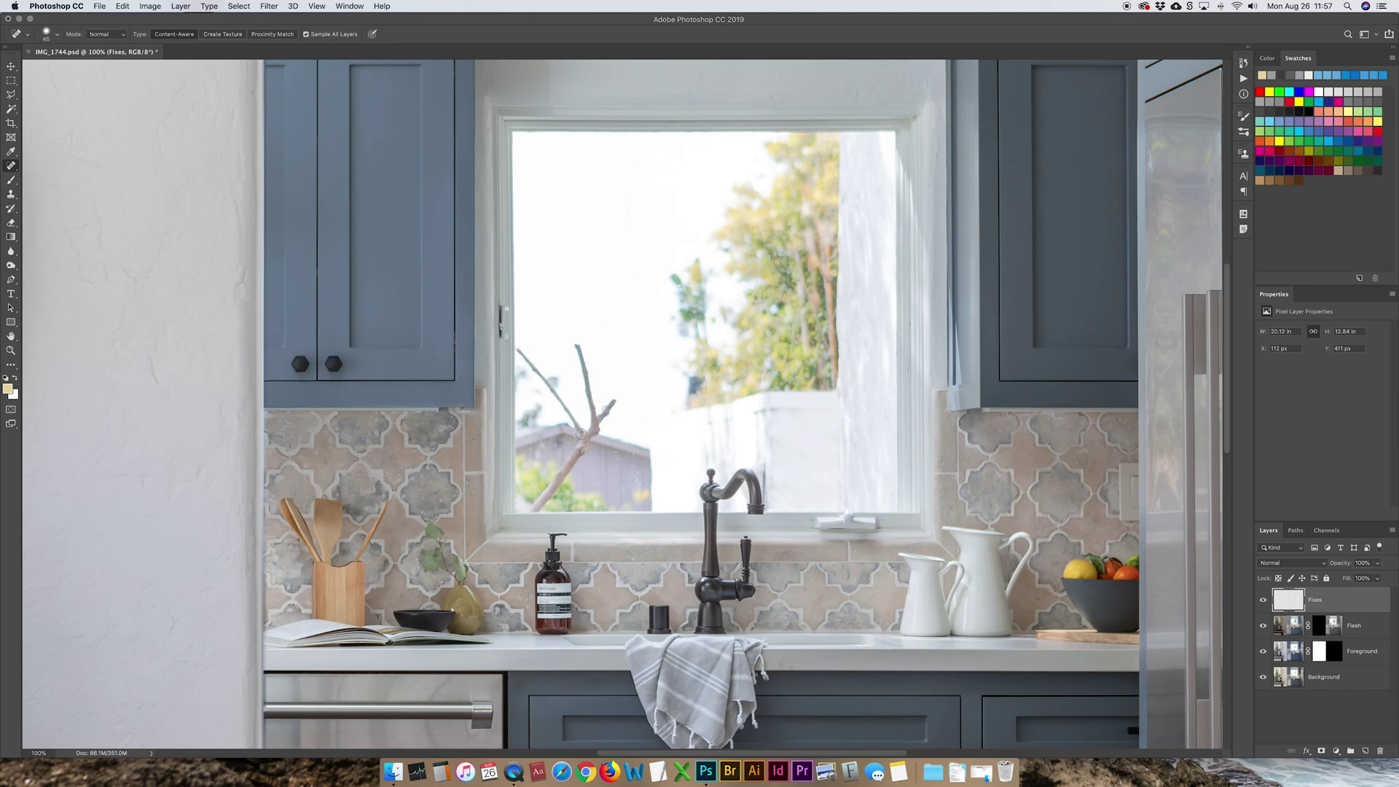
# Heal away the bare branch in the window
pyautogui.moveTo(580, 433)
pyautogui.mouseDown()
pyautogui.moveTo(519, 350)
pyautogui.moveTo(579, 422)
pyautogui.moveTo(559, 384)
pyautogui.moveTo(593, 419)
pyautogui.moveTo(537, 504)
pyautogui.mouseUp()
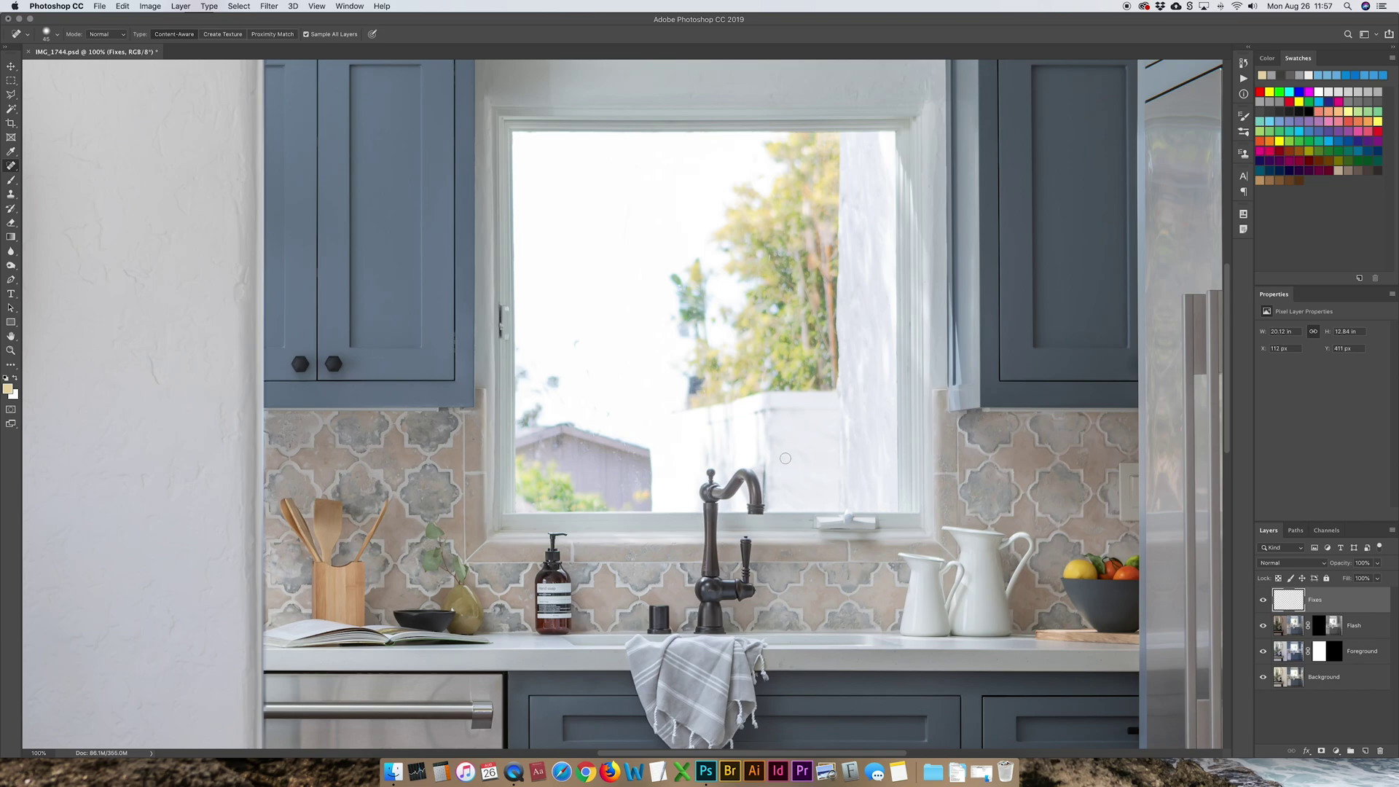
pyautogui.scroll(3, 665, 238)
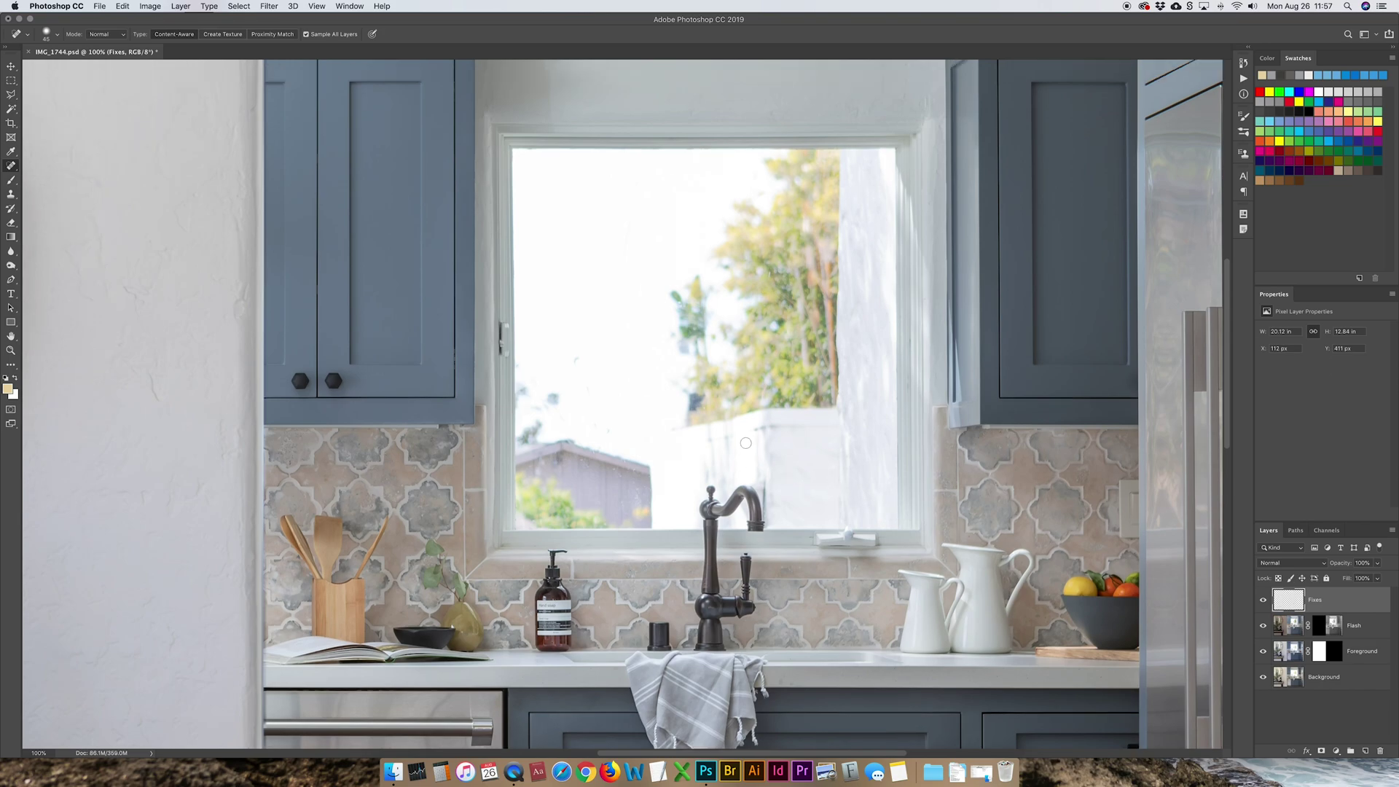
pyautogui.hscroll(-4, 781, 393)
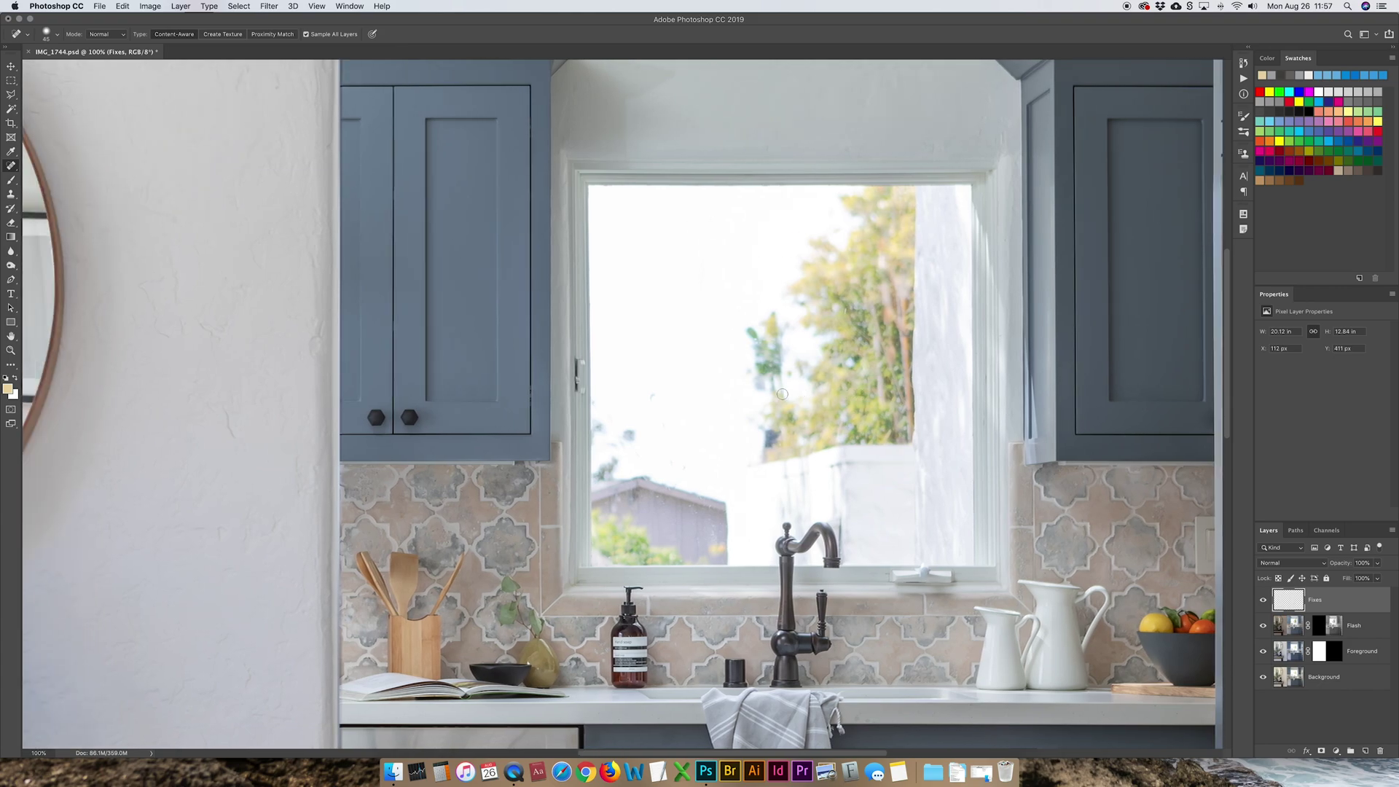
pyautogui.scroll(1, 782, 393)
pyautogui.hscroll(13, 915, 430)
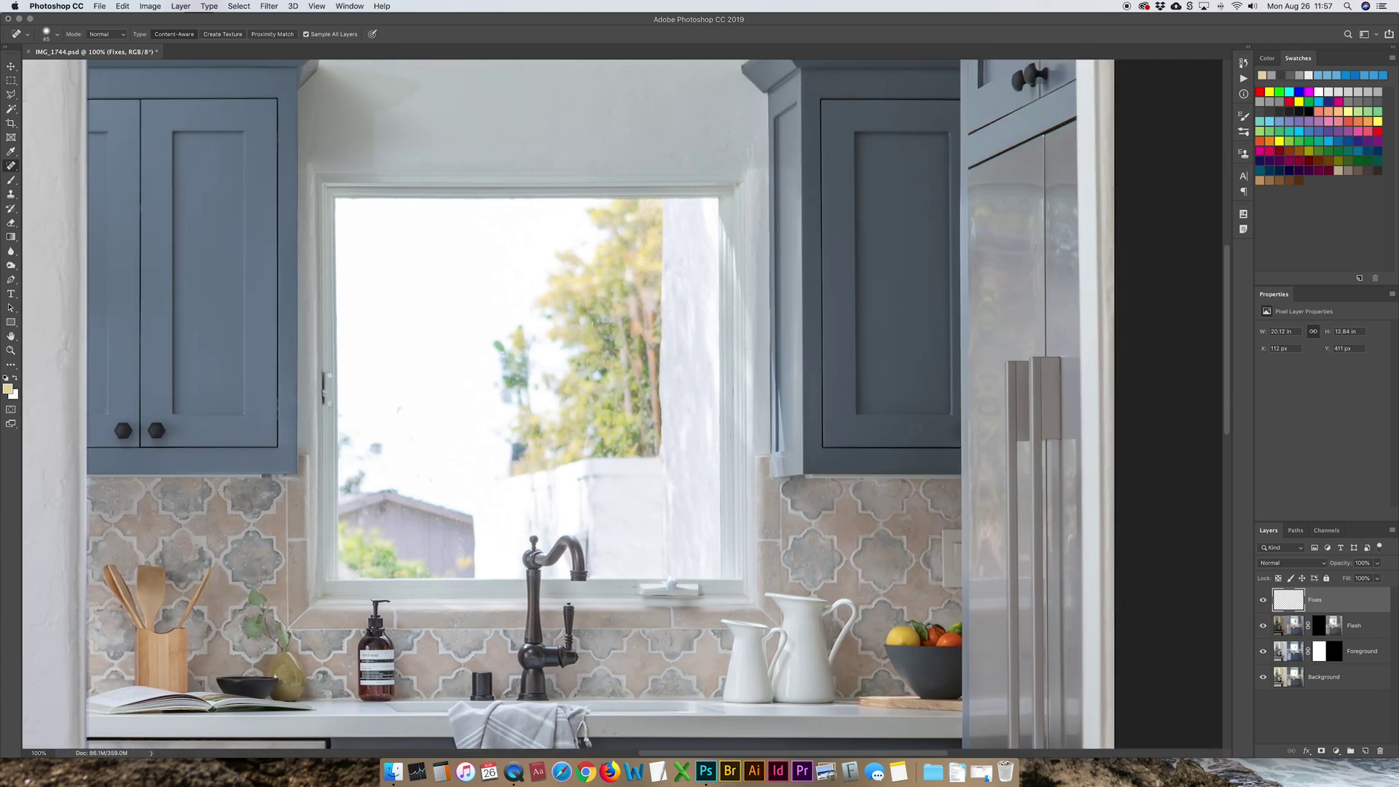
# Zoom in right of the window and select the tile area with a 1 px feathered marquee
pyautogui.press('z')
pyautogui.click(950, 533)
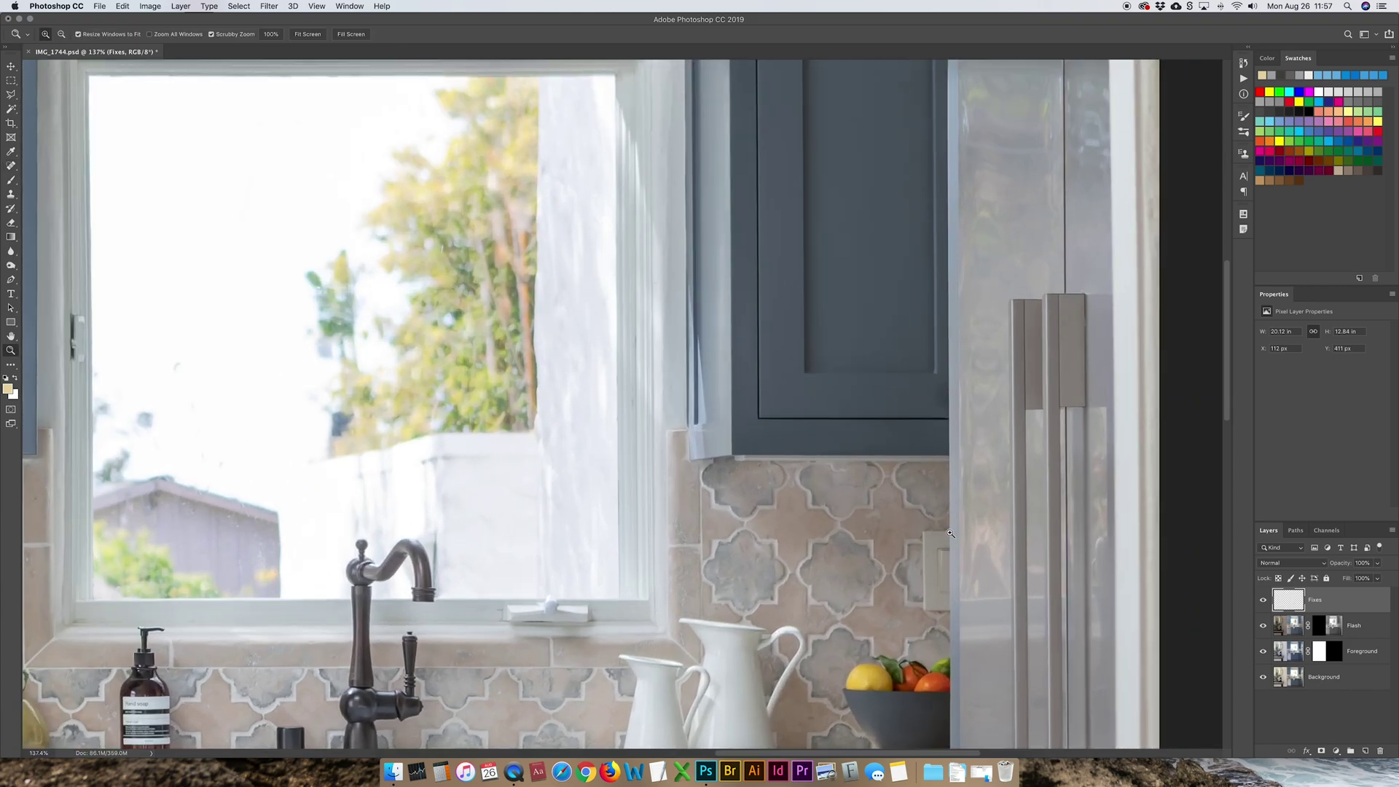
pyautogui.scroll(-3, 167, 158)
pyautogui.press('m')
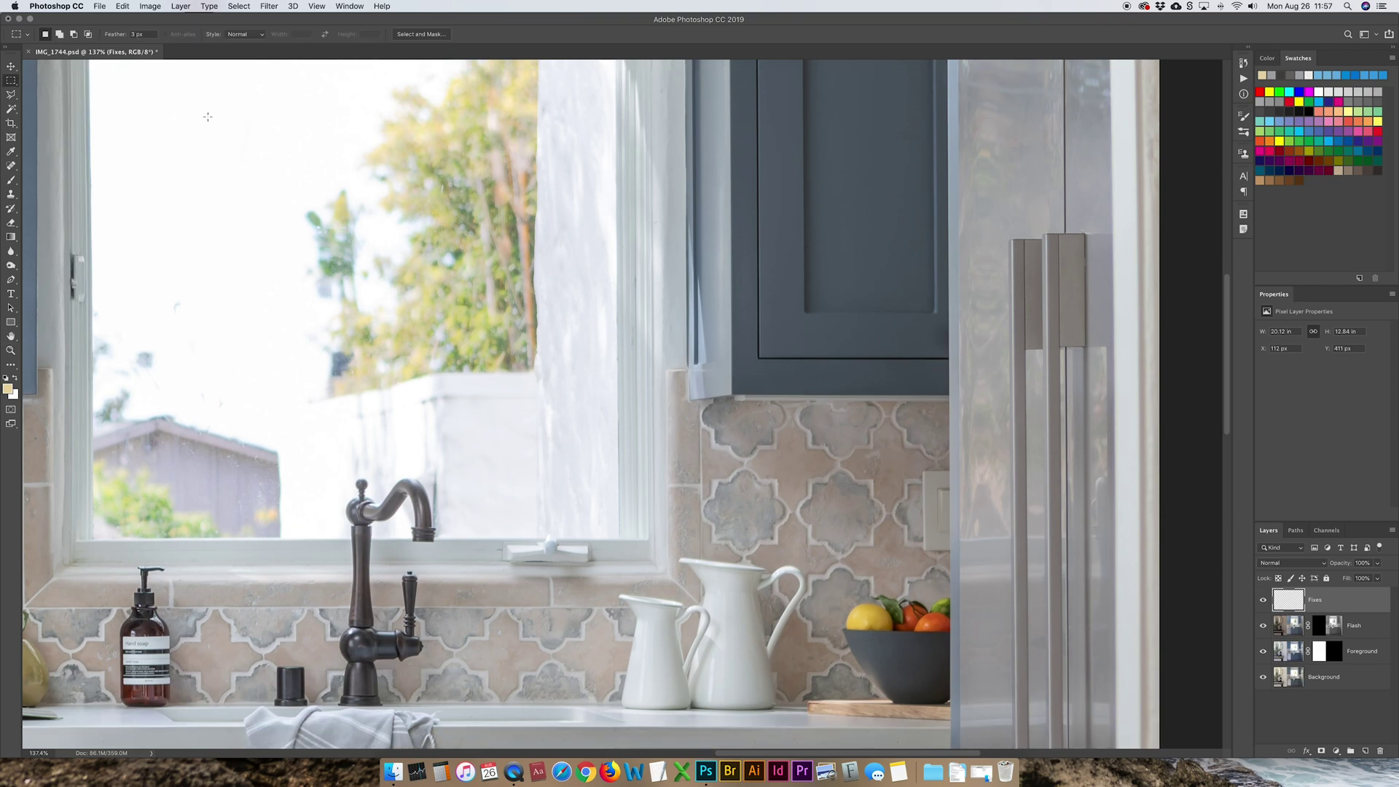
pyautogui.doubleClick(149, 35)
pyautogui.write('1')
pyautogui.press('Return')
pyautogui.moveTo(948, 399); pyautogui.dragTo(771, 590)
# Clone tile over the light-switch plate with the Clone Stamp, then deselect
pyautogui.press('s')
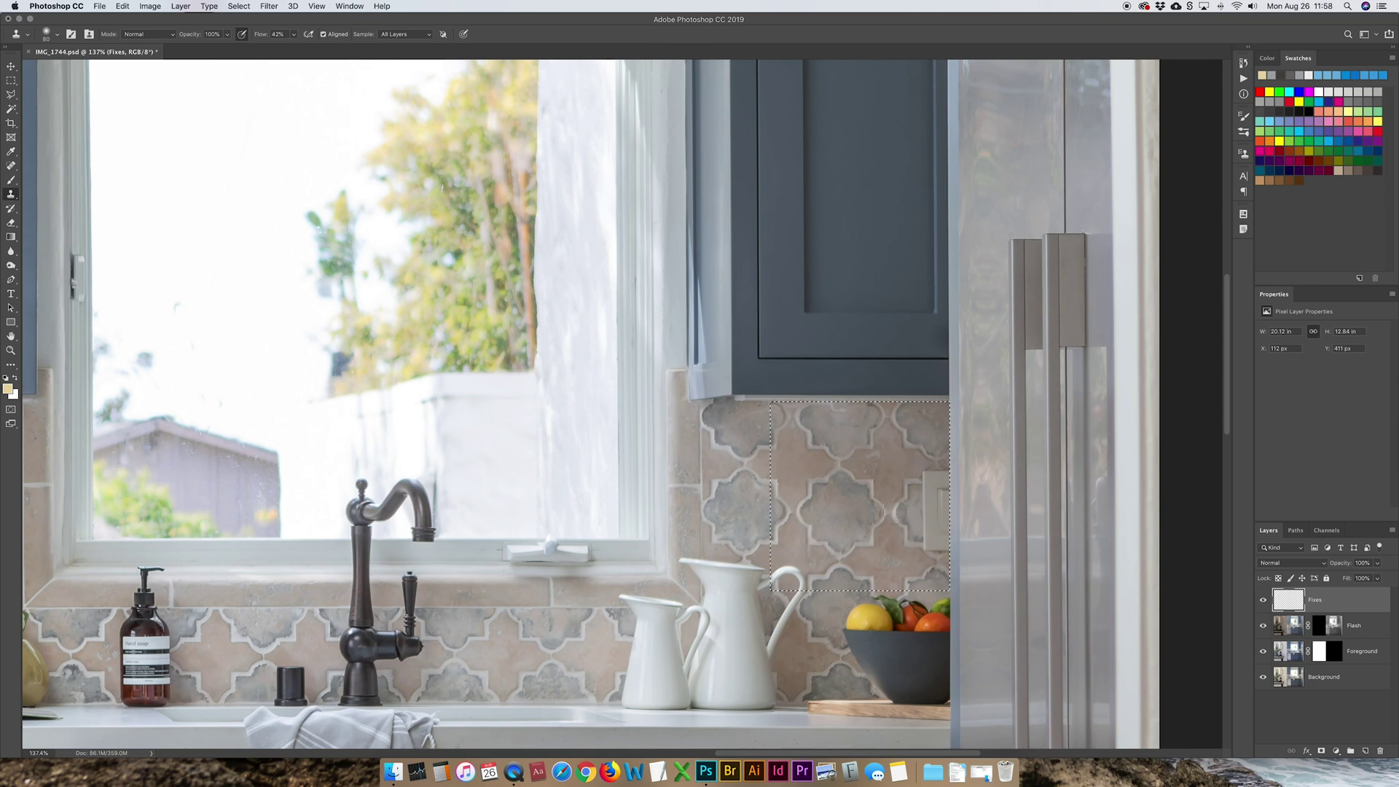
pyautogui.moveTo(893, 512)
pyautogui.mouseDown()
pyautogui.moveTo(931, 496)
pyautogui.moveTo(932, 475)
pyautogui.moveTo(954, 496)
pyautogui.moveTo(945, 482)
pyautogui.moveTo(950, 540)
pyautogui.moveTo(919, 536)
pyautogui.moveTo(933, 541)
pyautogui.moveTo(946, 519)
pyautogui.moveTo(925, 483)
pyautogui.mouseUp()
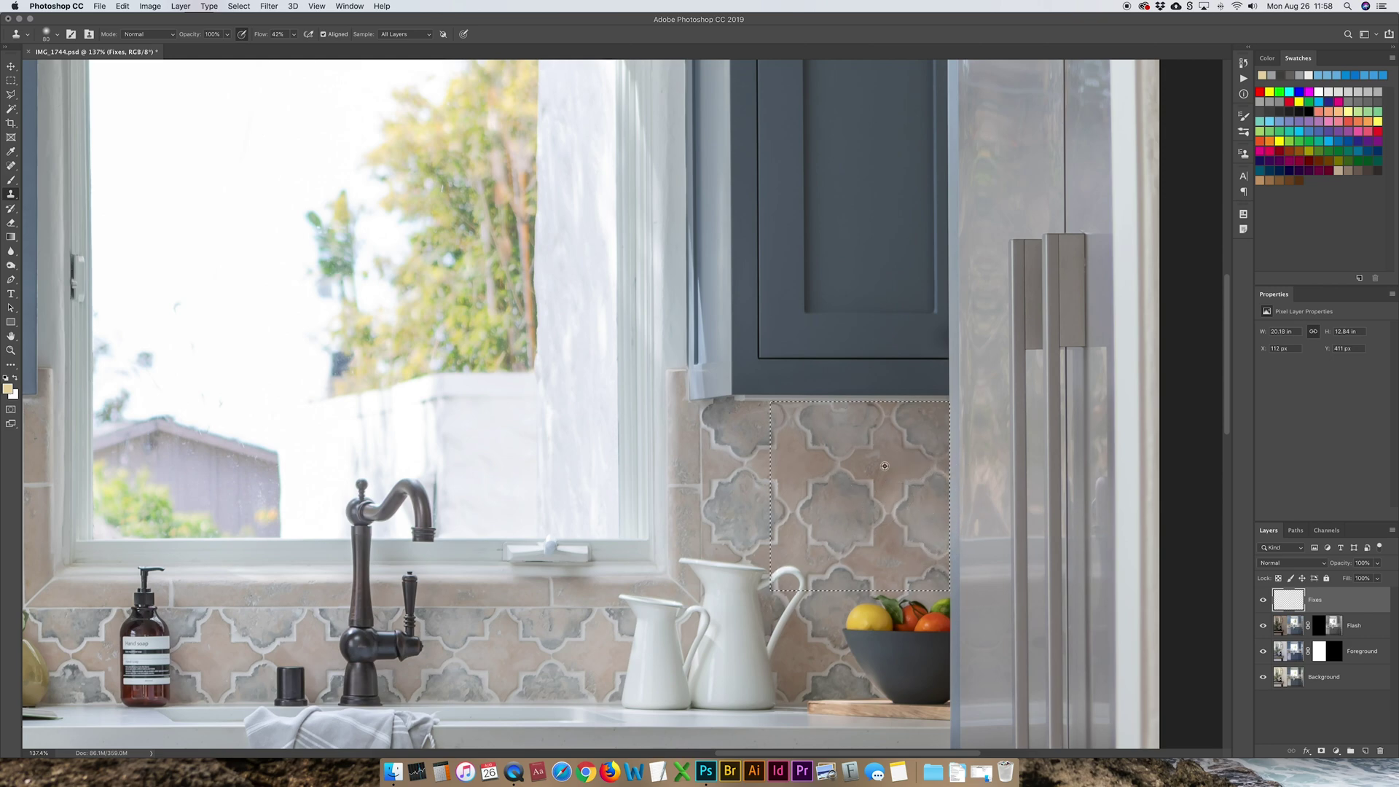
pyautogui.press('cmd+d')
pyautogui.hscroll(-5, 657, 454)
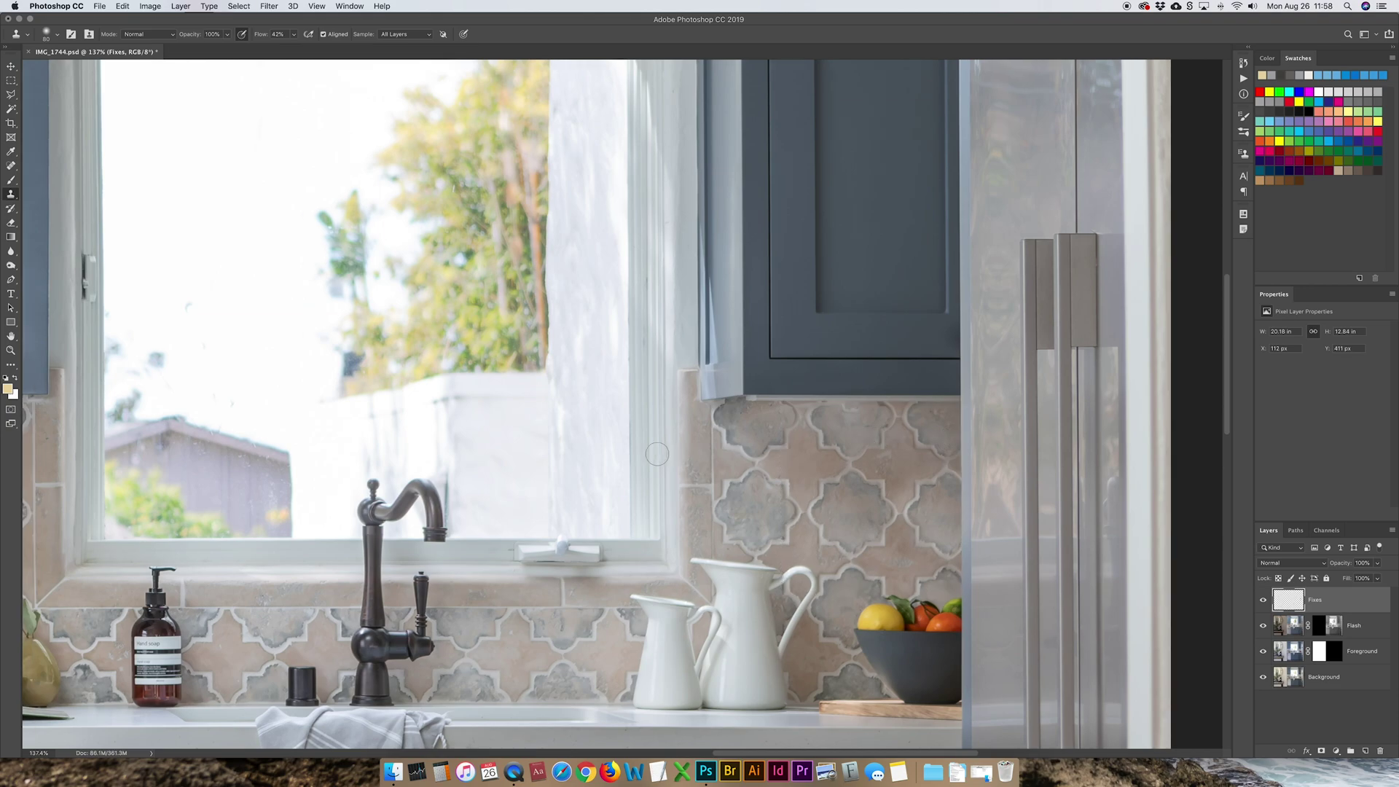
pyautogui.hscroll(-5, 657, 454)
pyautogui.scroll(-2, 656, 454)
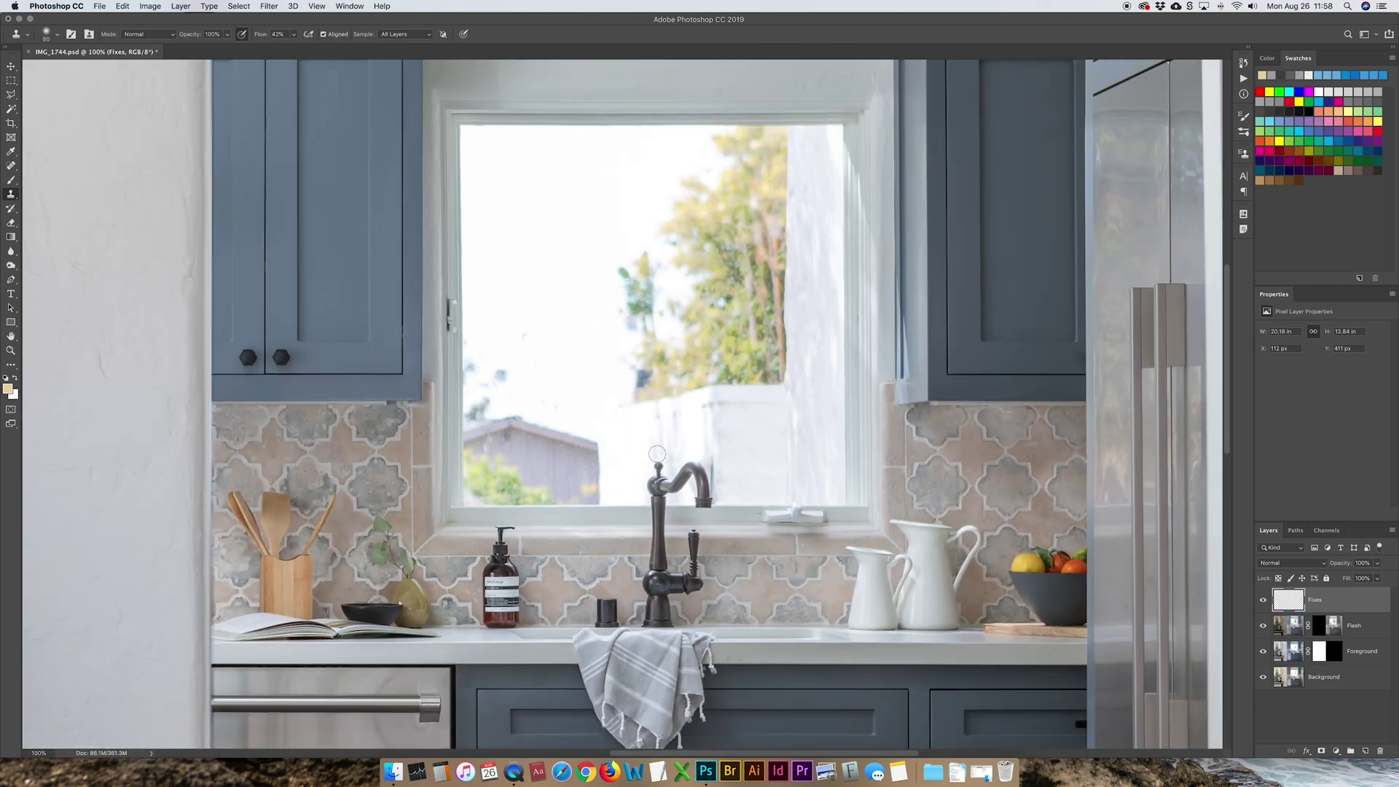
pyautogui.hscroll(-4, 655, 457)
pyautogui.scroll(6, 655, 457)
# Select the Flash mask and set the Eraser brush to 700 px
pyautogui.hscroll(-6, 654, 457)
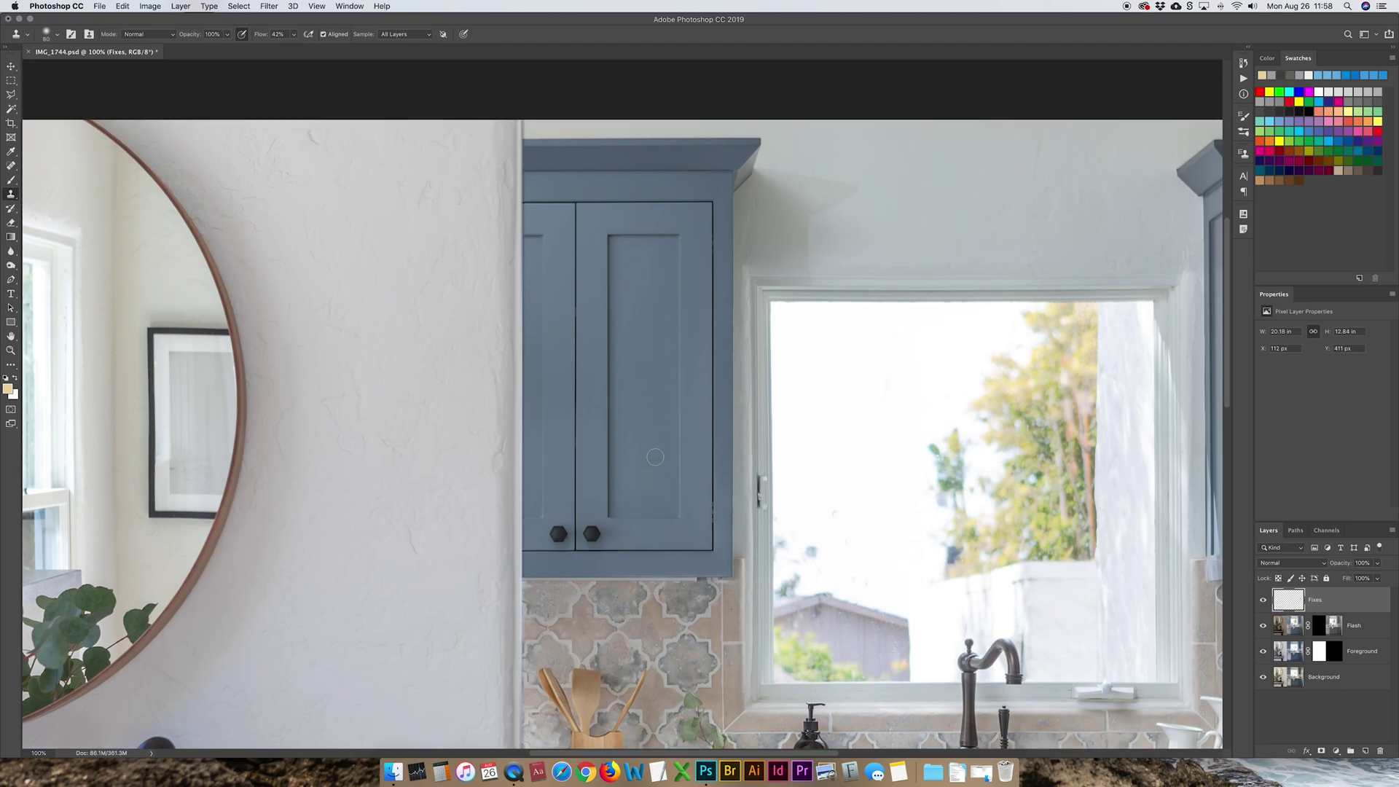
pyautogui.click(1334, 627)
pyautogui.press('b')
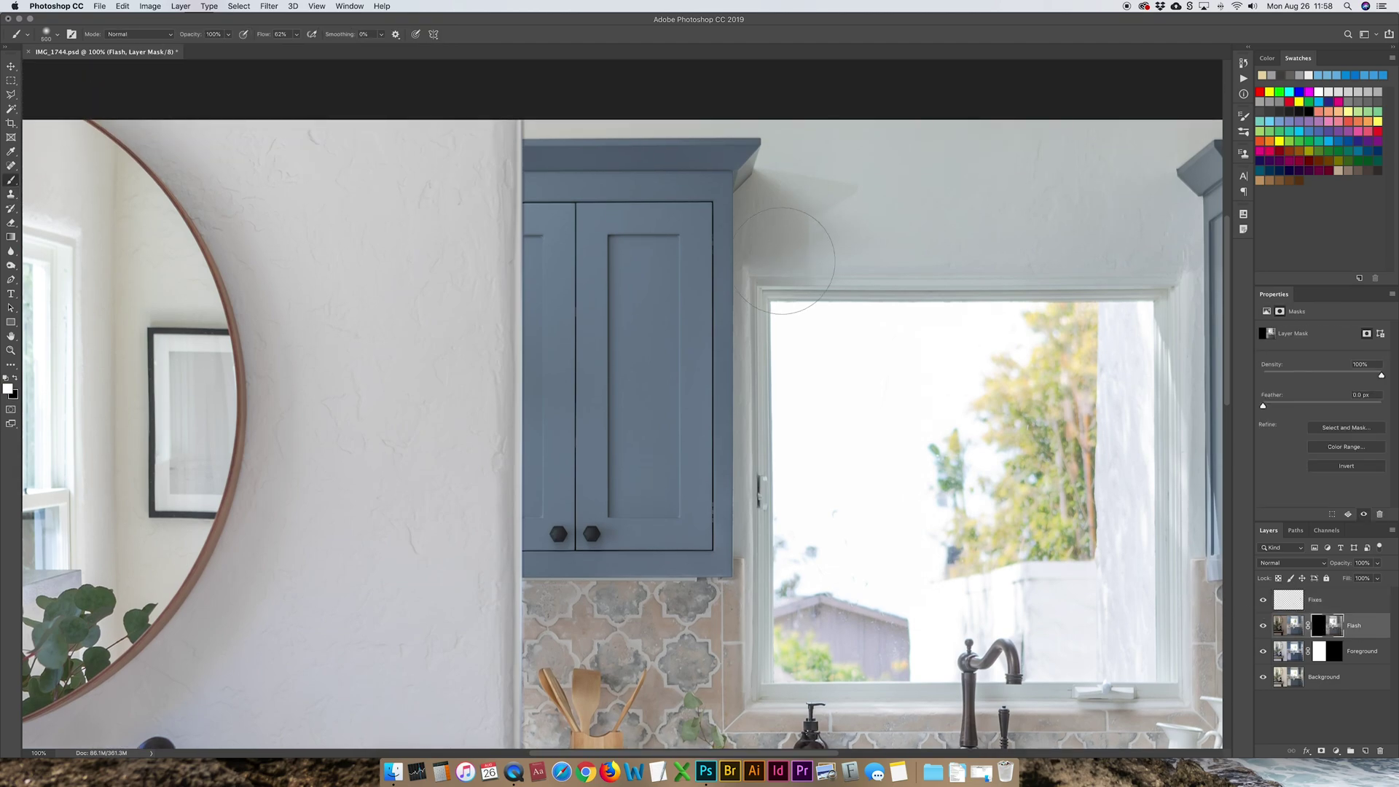
pyautogui.press('e')
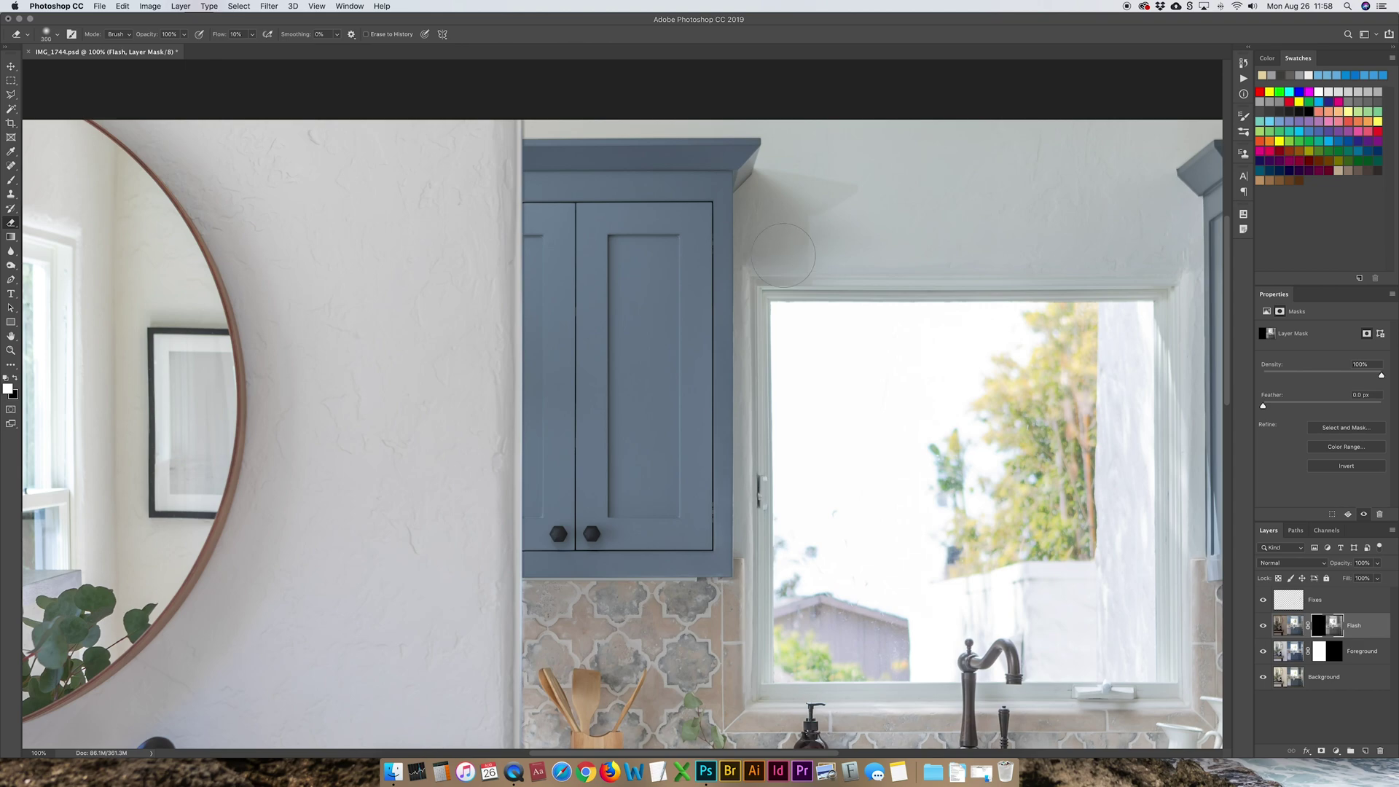
pyautogui.press(']')
pyautogui.press(']')
pyautogui.press(']')
pyautogui.press(']')
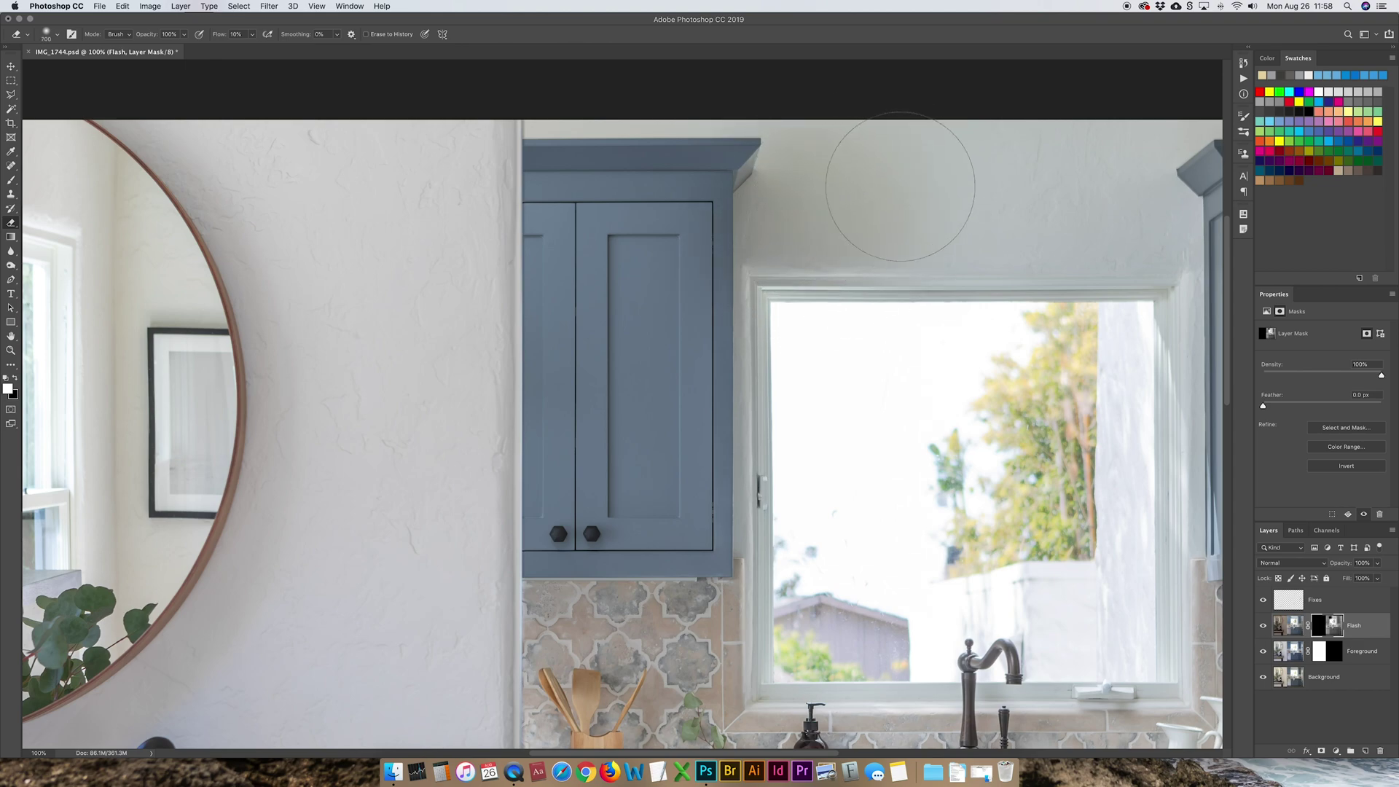
# Fit the kitchen on screen at 50% and toggle the Flash layer off and on to compare
pyautogui.press('super+0')
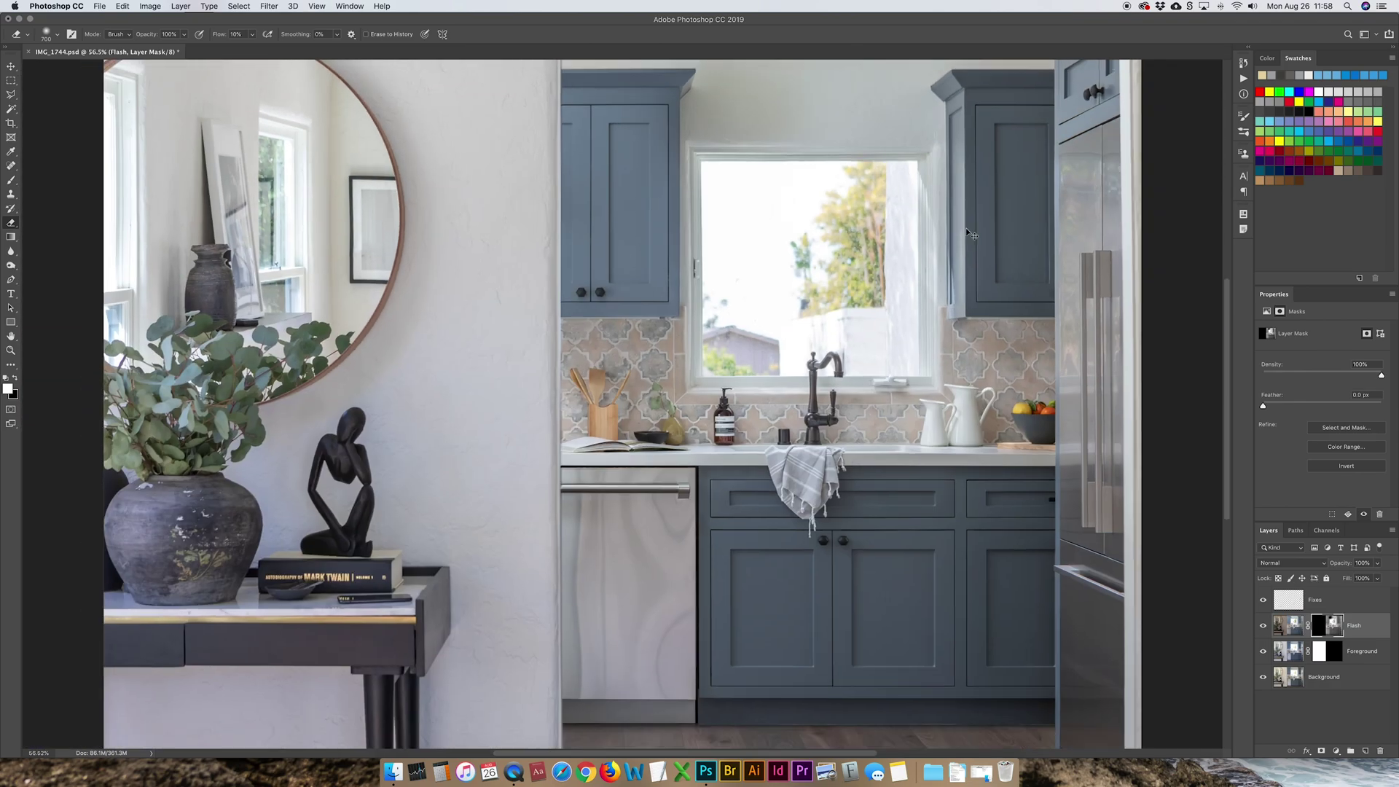
pyautogui.press('super+minus')
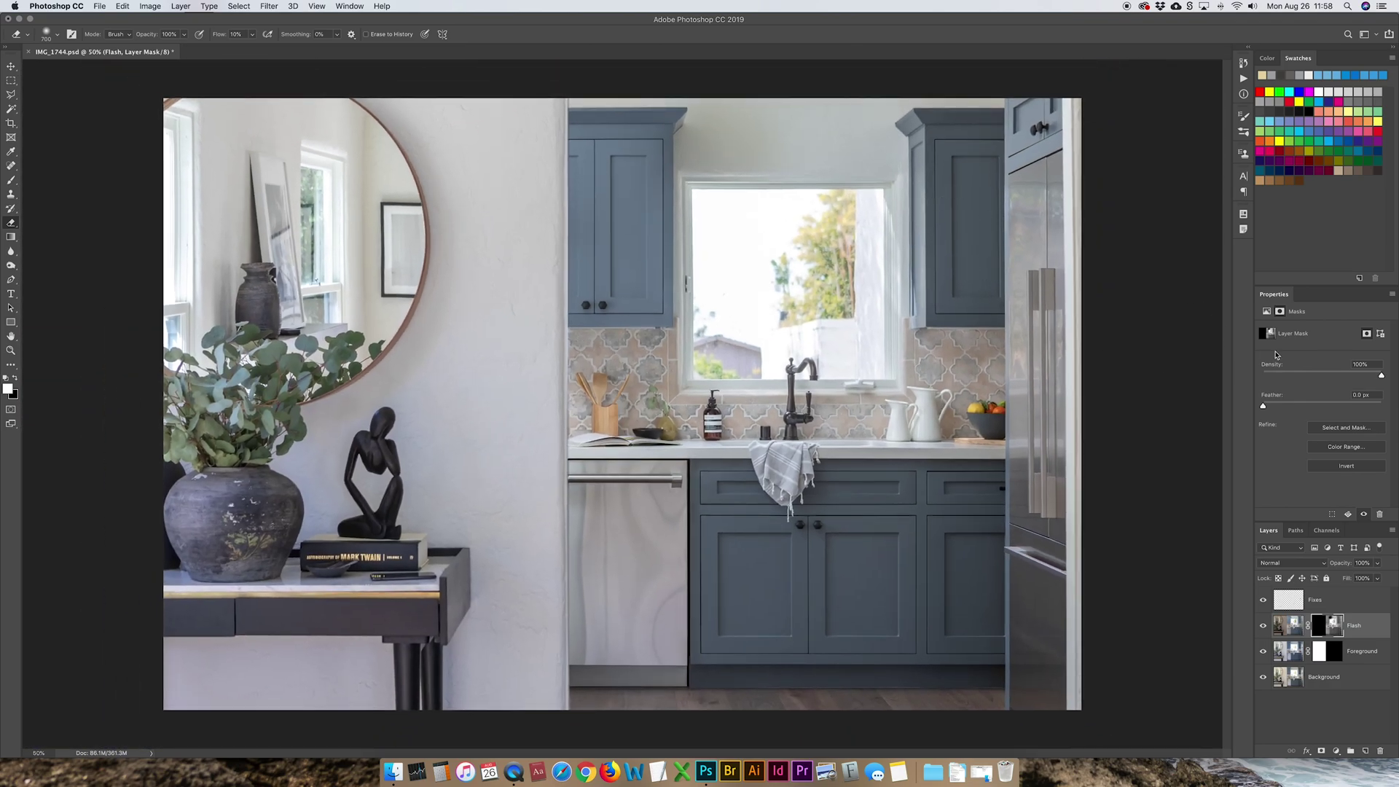
pyautogui.click(1266, 628)
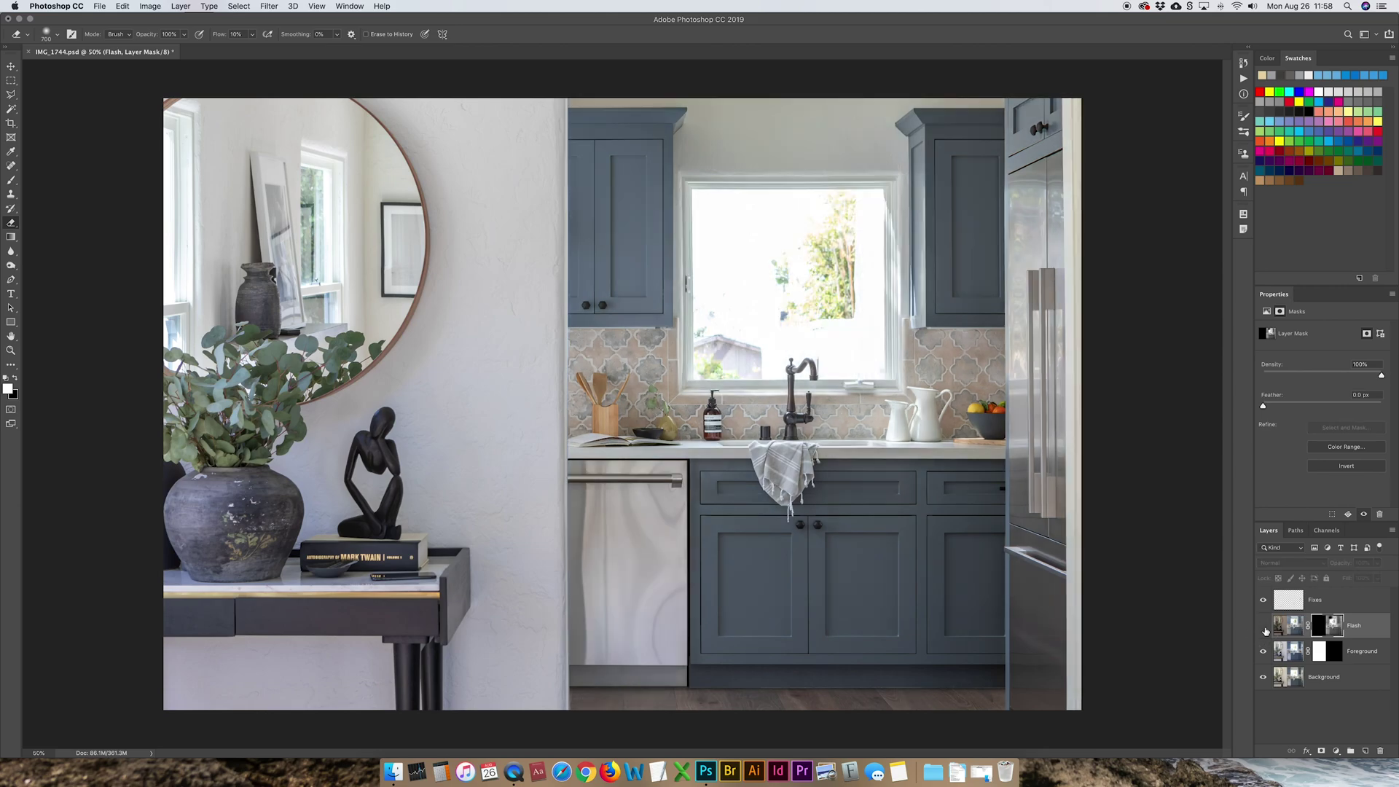
pyautogui.click(1265, 629)
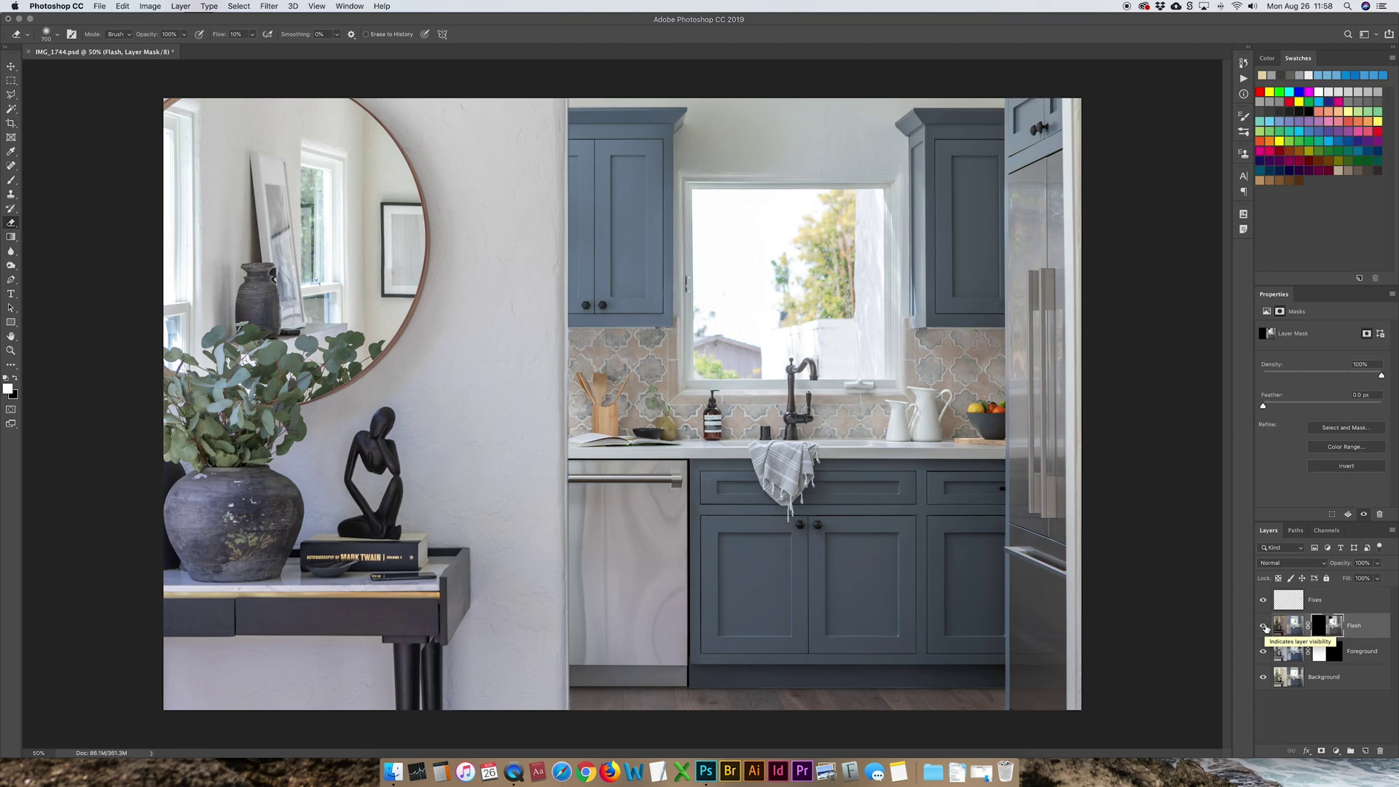
# Zoom in on the window and add a new empty layer above Fixes
pyautogui.press('z')
pyautogui.moveTo(874, 312); pyautogui.dragTo(896, 325)
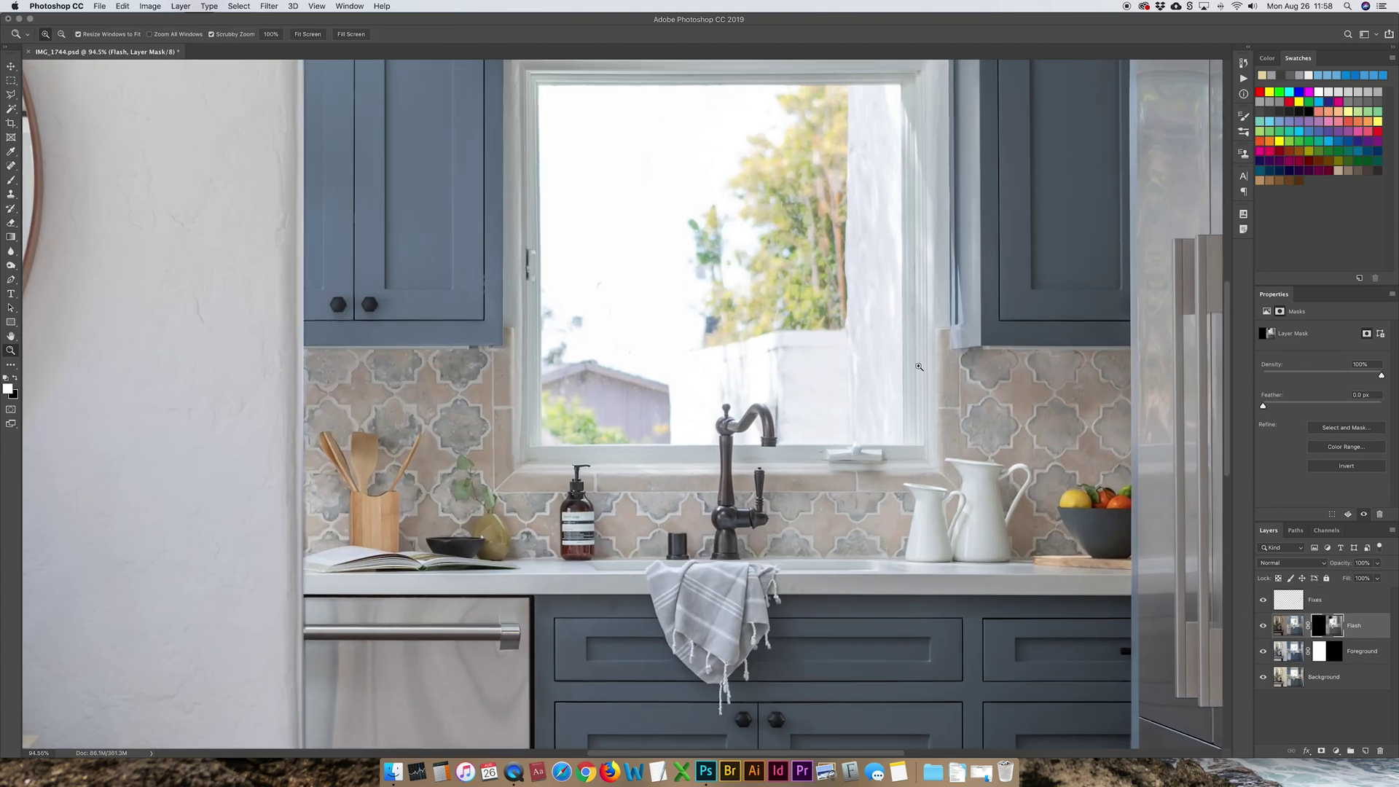
pyautogui.scroll(2, 919, 367)
pyautogui.click(1330, 602)
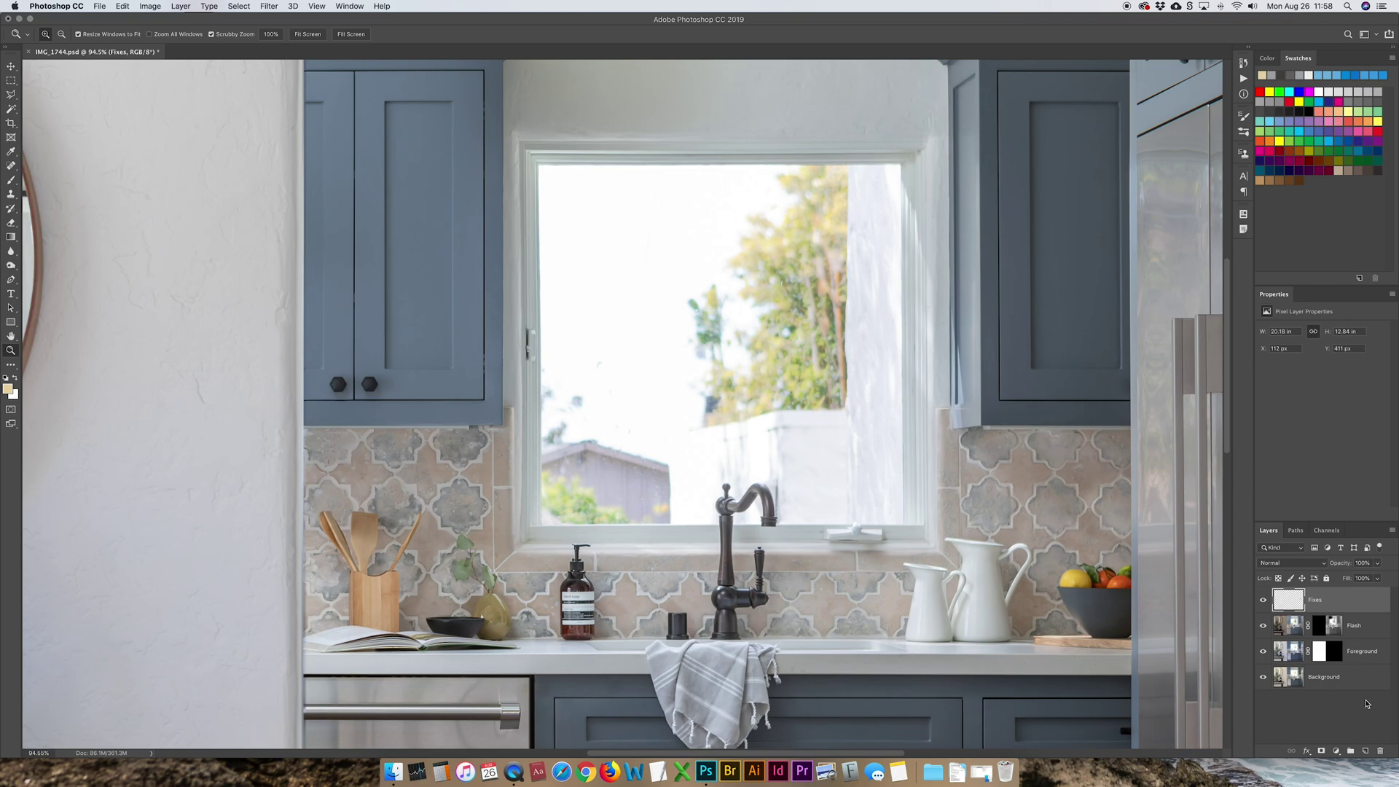
pyautogui.click(1364, 751)
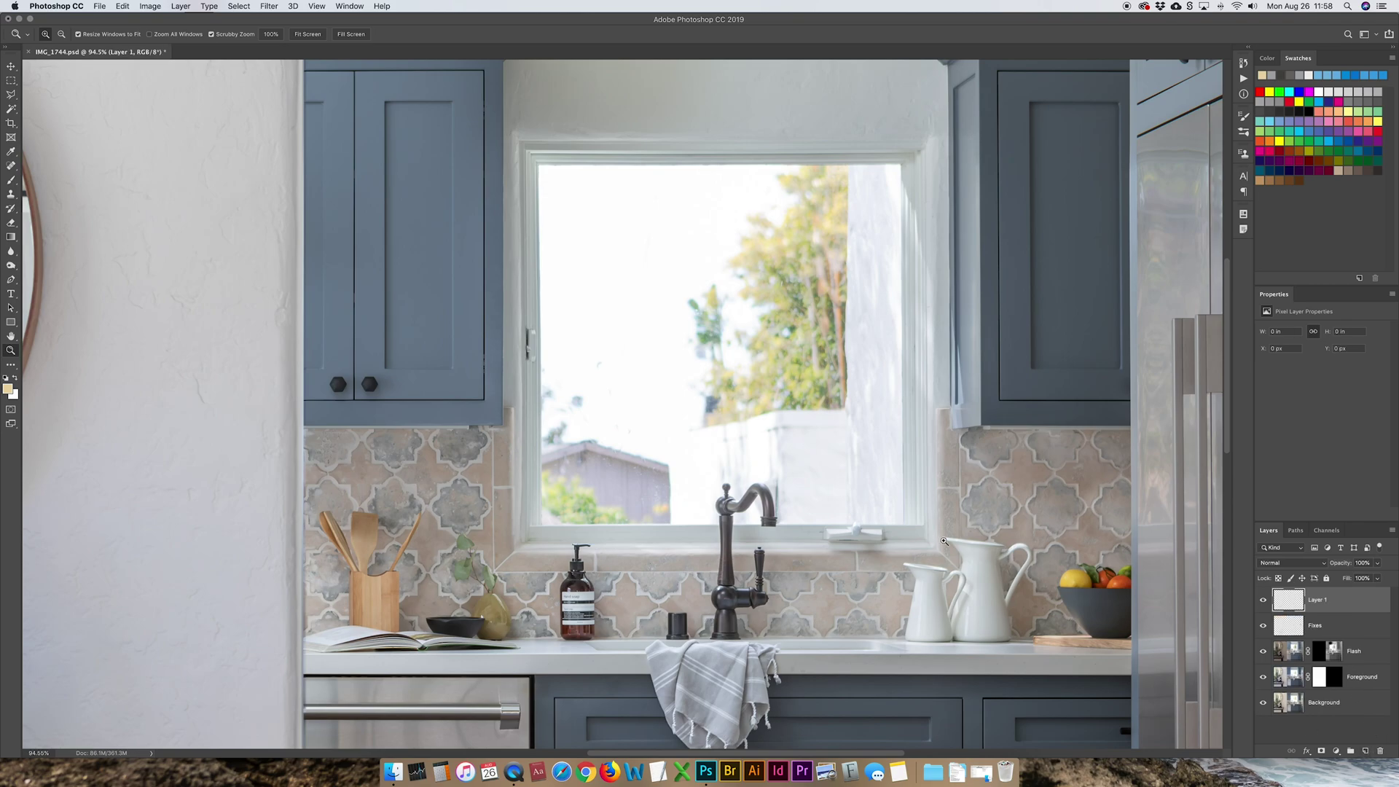
pyautogui.click(630, 337)
pyautogui.scroll(1, 639, 353)
# Draw a Pen path around the window's four corners and along the sill to the faucet
pyautogui.press('p')
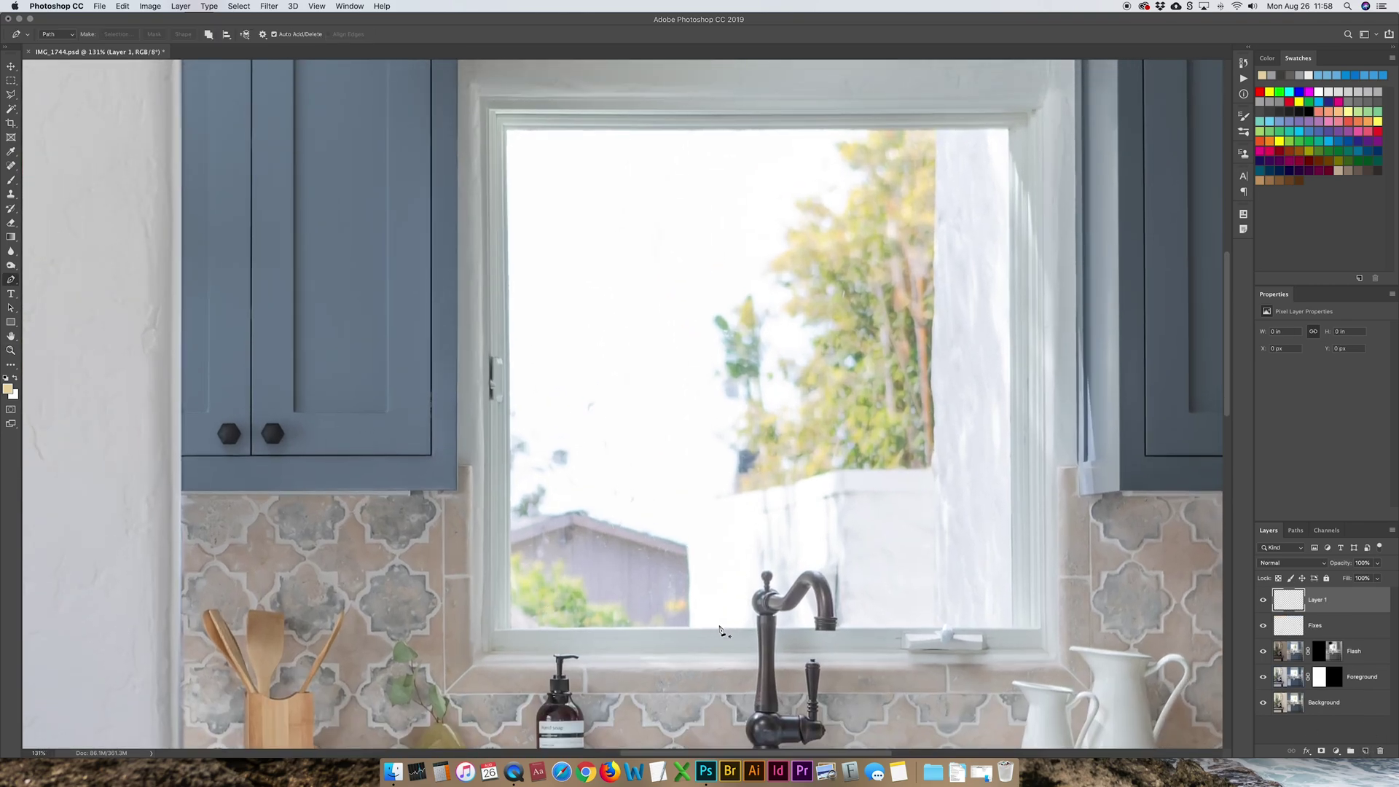
pyautogui.click(756, 627)
pyautogui.click(513, 627)
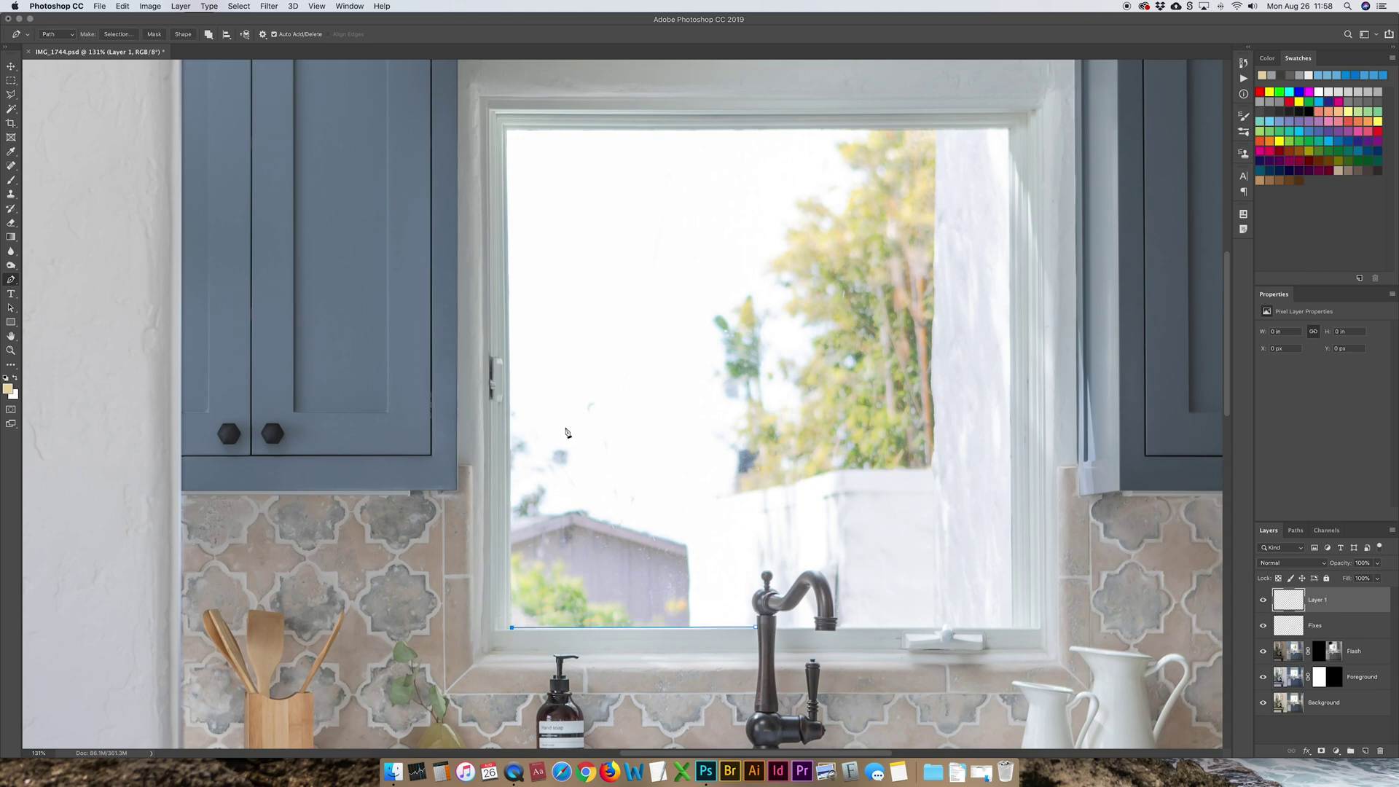
pyautogui.click(507, 131)
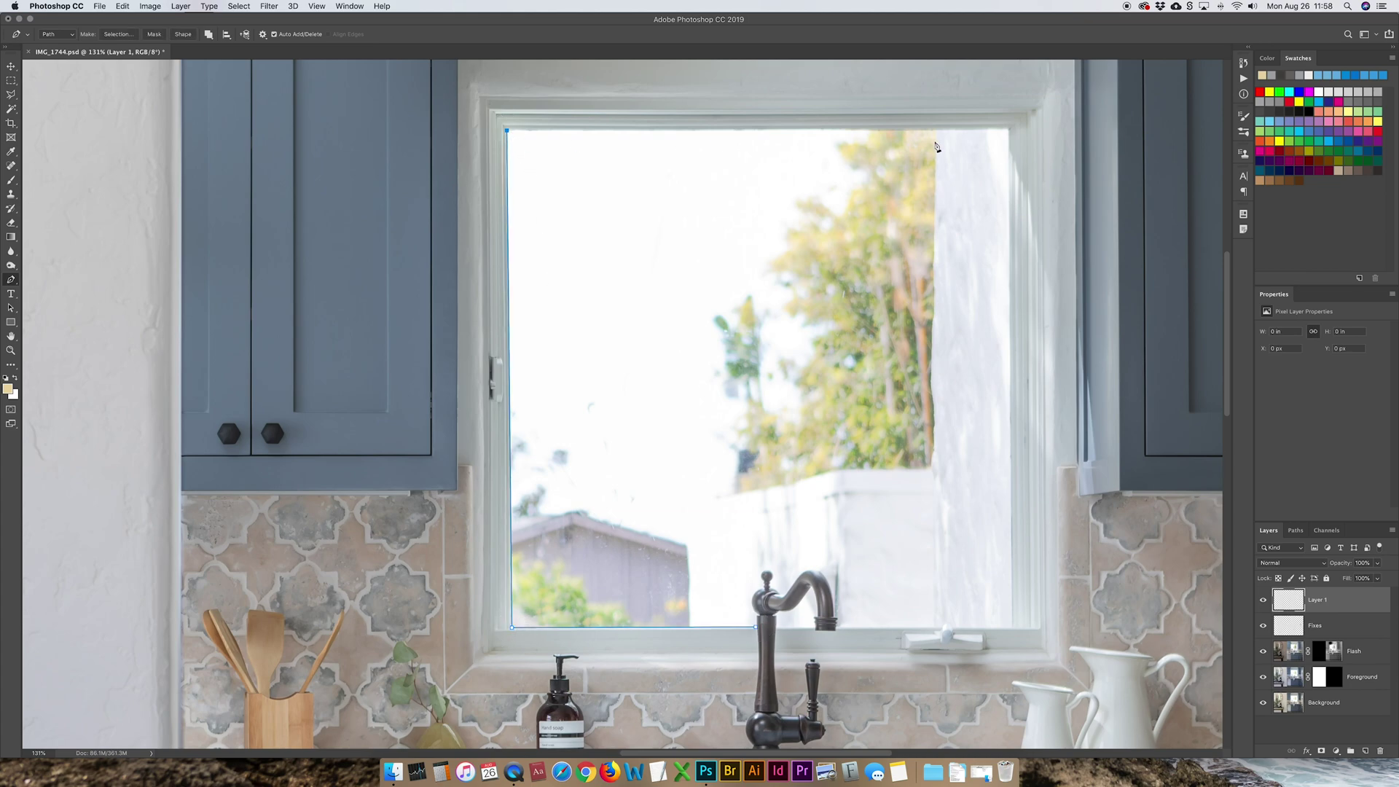
pyautogui.click(1008, 130)
pyautogui.click(1011, 626)
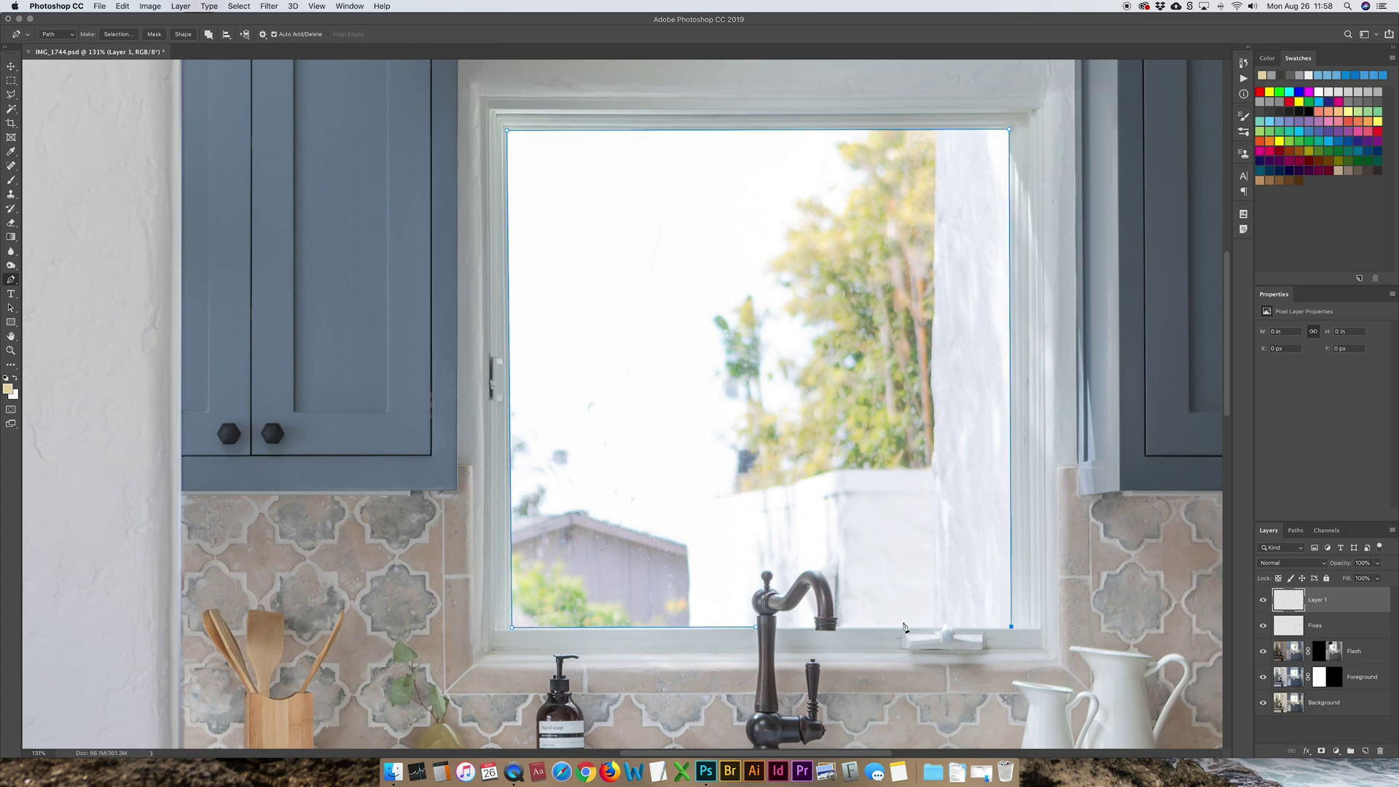
pyautogui.click(838, 628)
# Trace the path around the faucet's spout and knob, then bring up Make Selection
pyautogui.press('super+plus')
pyautogui.press('super+plus')
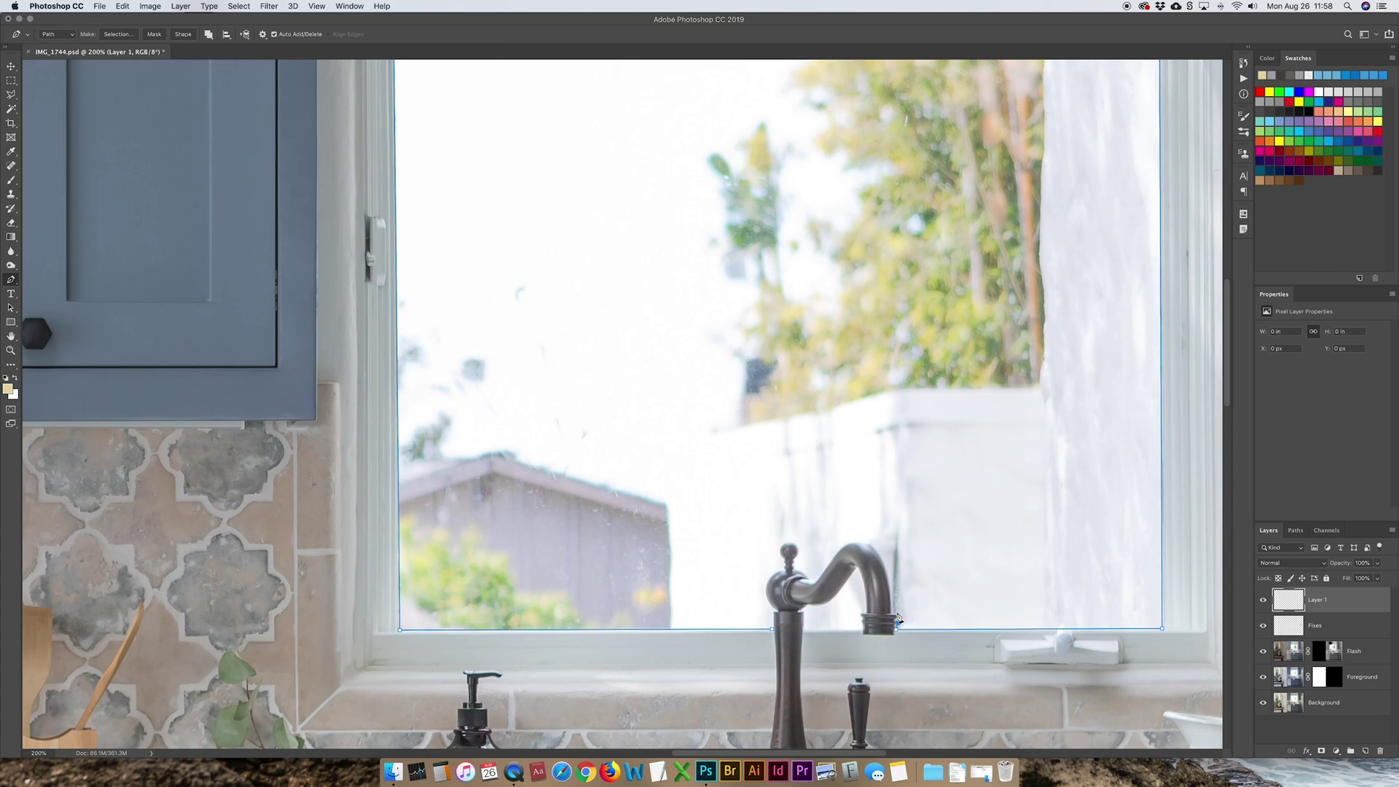
pyautogui.moveTo(872, 542); pyautogui.dragTo(783, 545)
pyautogui.click(777, 563)
pyautogui.click(767, 577)
pyautogui.moveTo(763, 593); pyautogui.dragTo(771, 612)
pyautogui.click(770, 612)
pyautogui.click(133, 36)
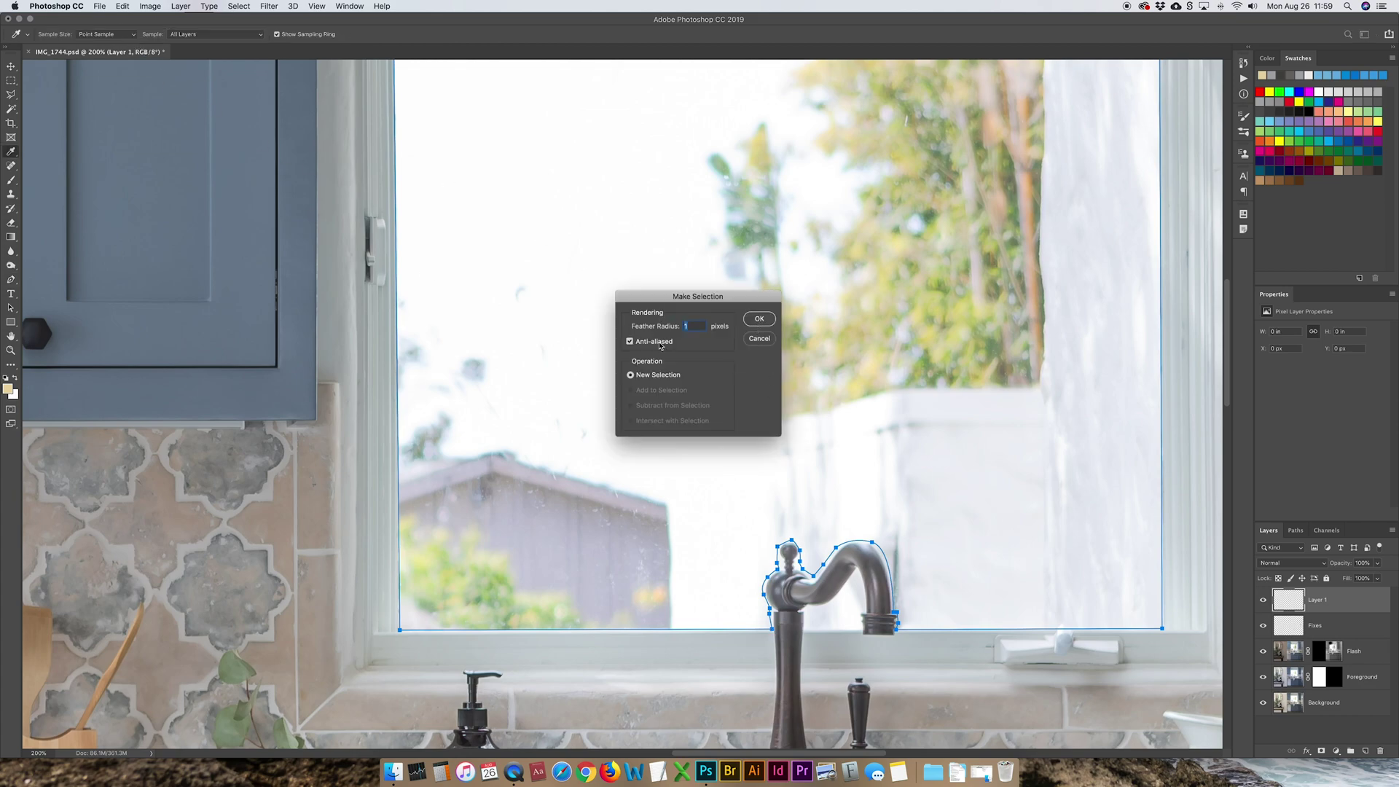
# Convert the path to a selection, fill the window glass with white, and deselect
pyautogui.click(758, 319)
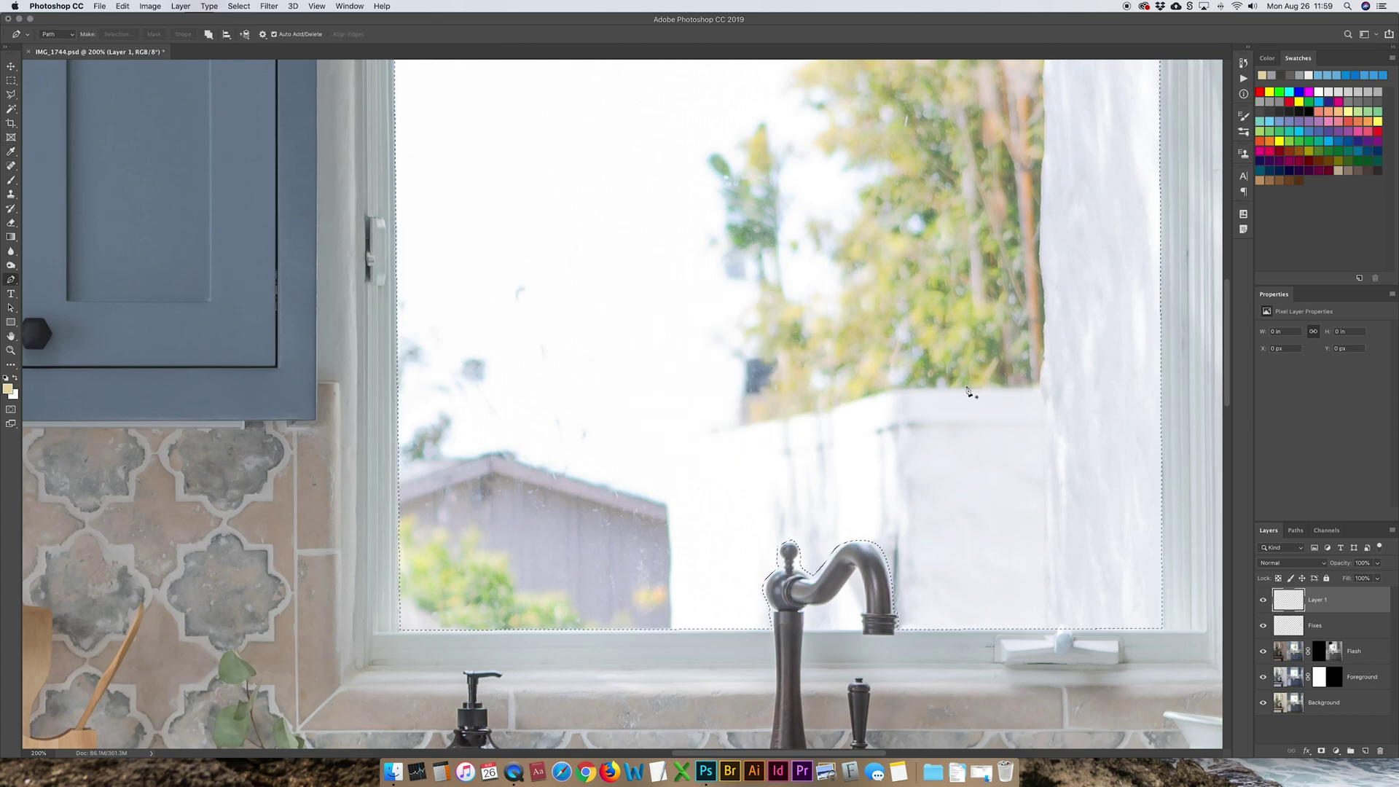
pyautogui.press('super+BackSpace')
pyautogui.press('super+d')
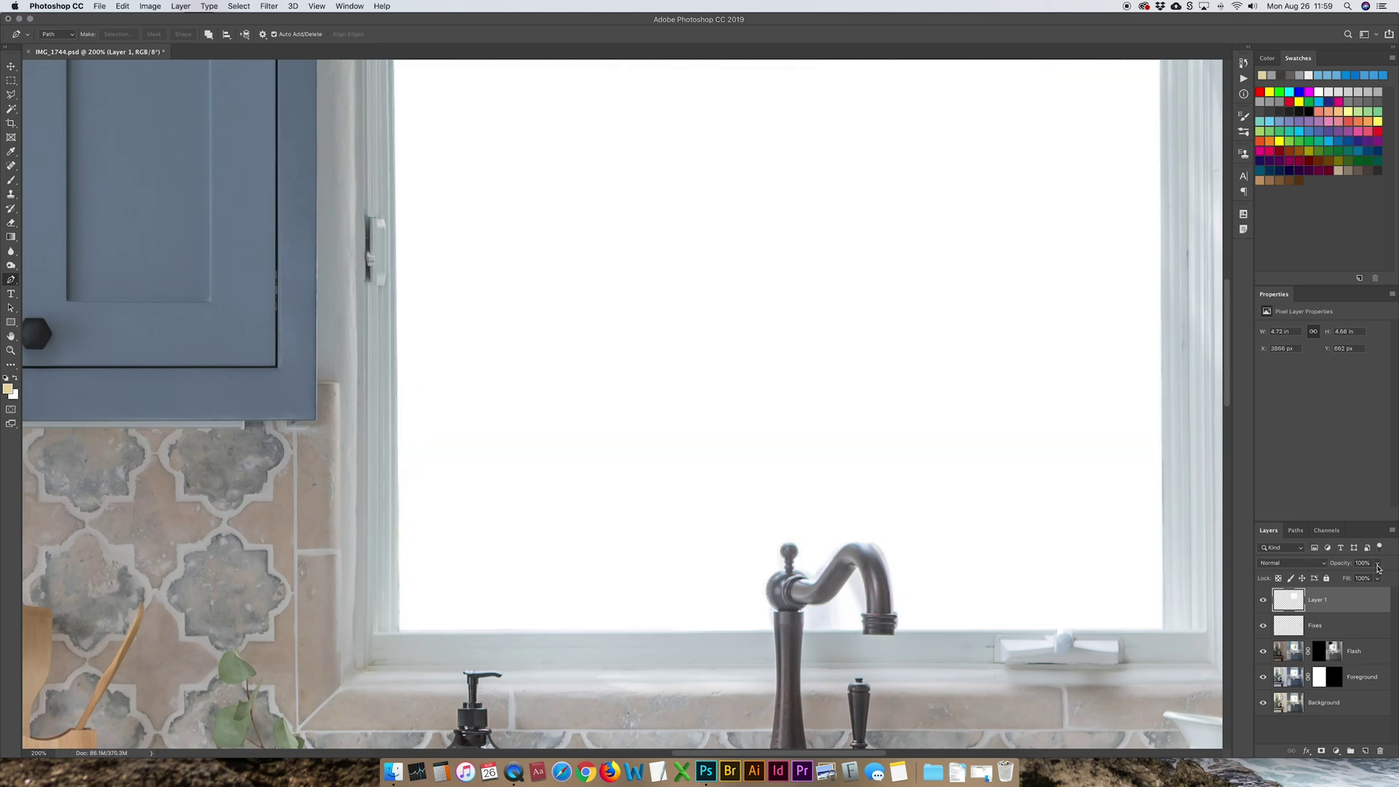
pyautogui.press('super+minus')
pyautogui.press('super+minus')
pyautogui.press('super+minus')
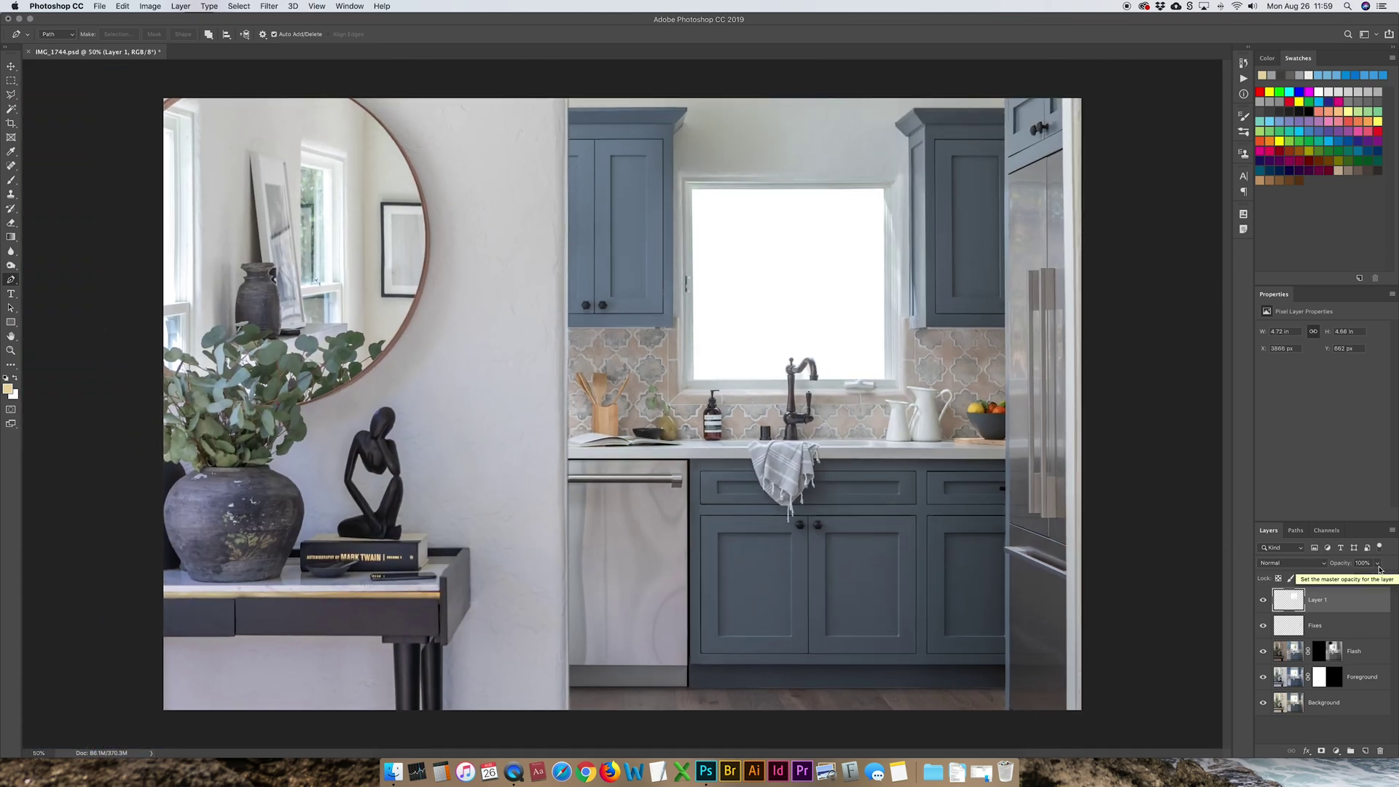
# Lower the fill layer to 60% opacity, compare it on and off, and name it White Window
pyautogui.click(1376, 563)
pyautogui.moveTo(1378, 576); pyautogui.dragTo(1358, 580)
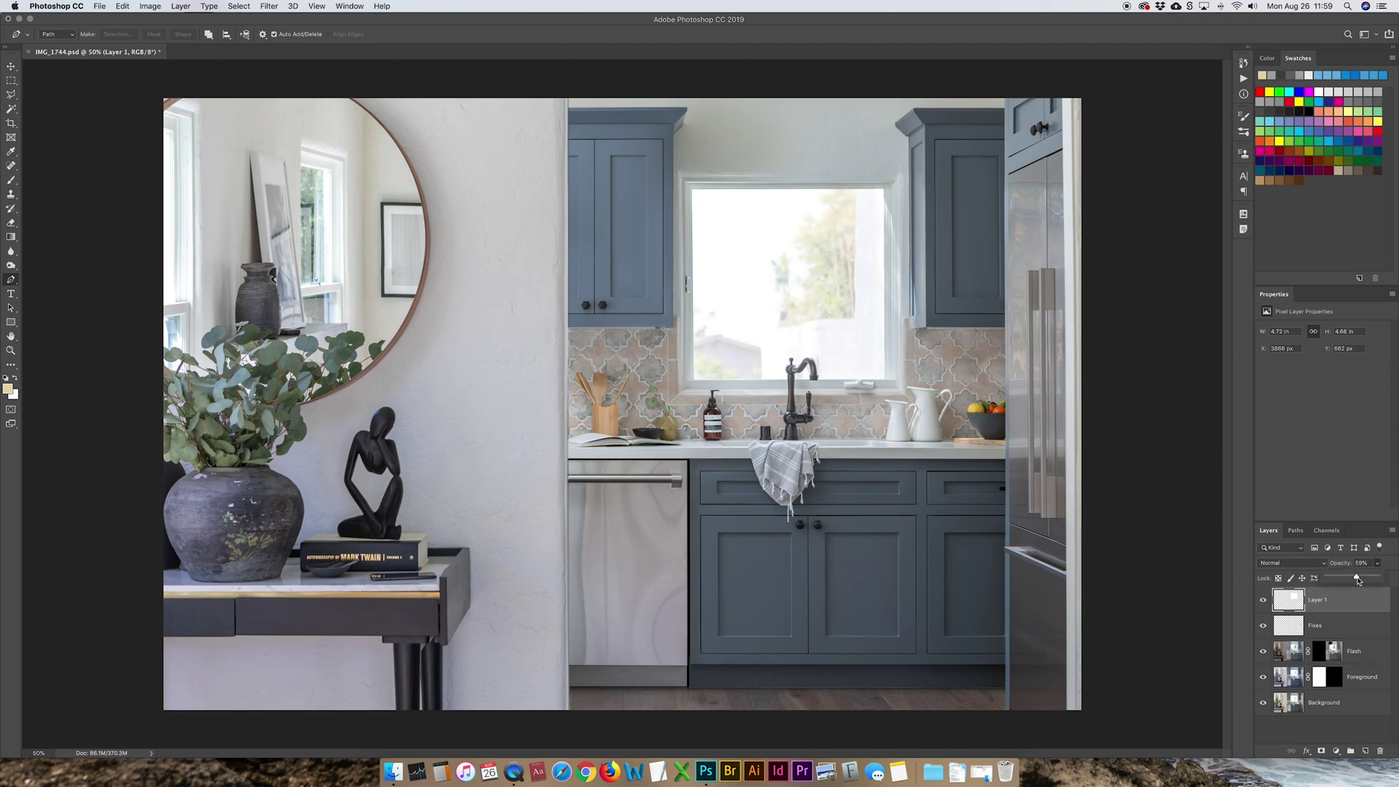
pyautogui.click(1262, 603)
pyautogui.click(1262, 603)
pyautogui.click(1263, 604)
pyautogui.click(1262, 604)
pyautogui.click(1262, 604)
pyautogui.write('White Window')
pyautogui.press('Return')
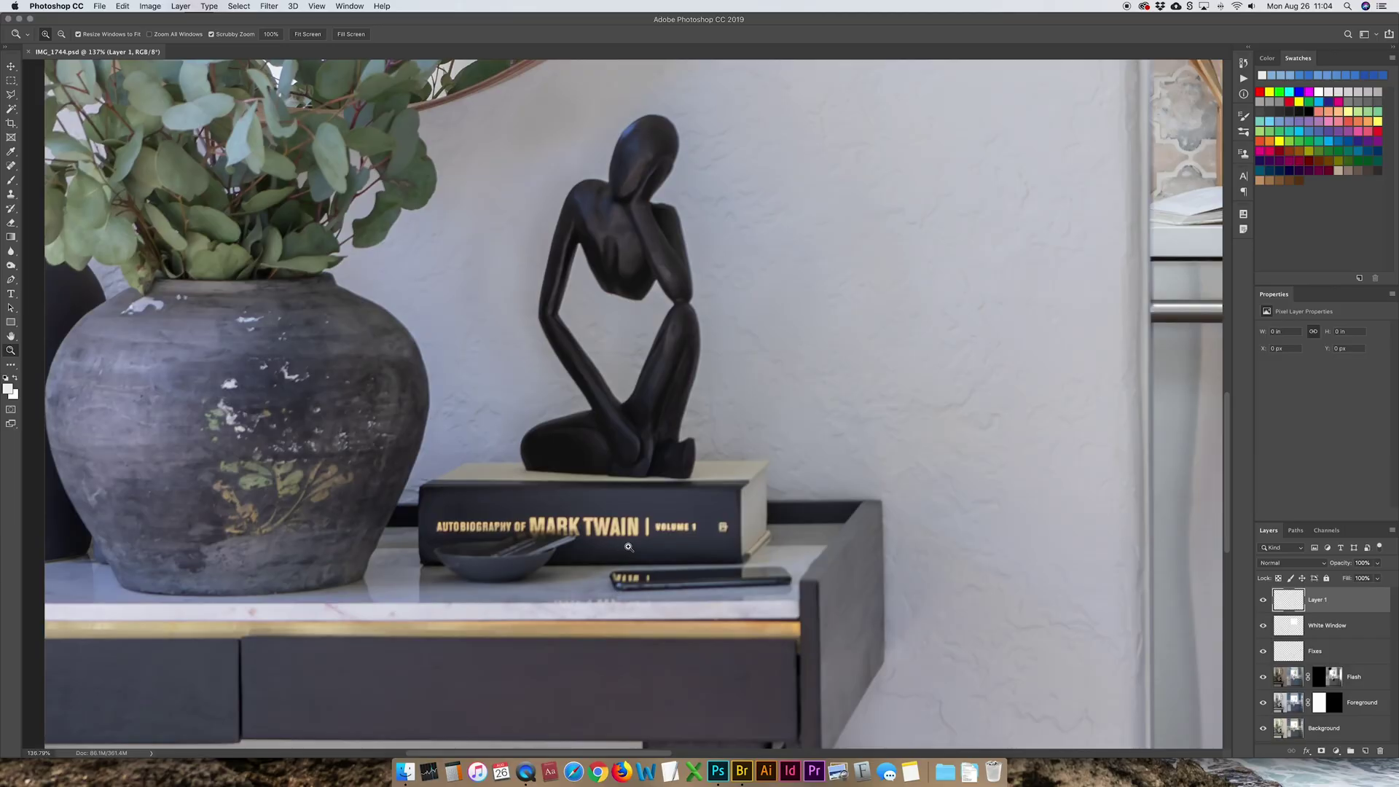
# Spot-heal the round logo, VOLUME 1 label and AUTOBIOGRAPHY lettering off the book spine
pyautogui.press('j')
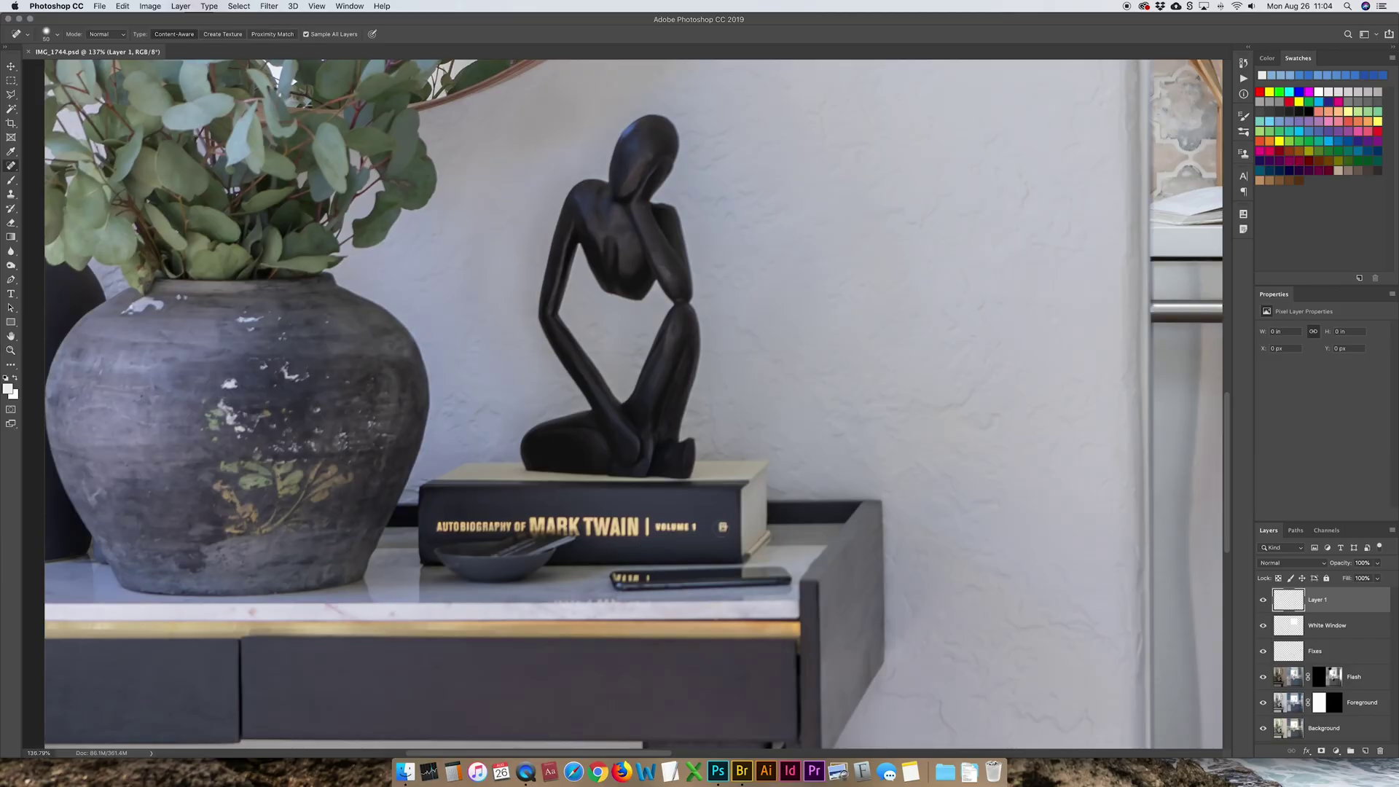
pyautogui.click(722, 526)
pyautogui.moveTo(704, 527); pyautogui.dragTo(440, 527)
pyautogui.press(']')
pyautogui.press(']')
pyautogui.press(']')
pyautogui.moveTo(597, 519); pyautogui.dragTo(518, 528)
pyautogui.click(463, 528)
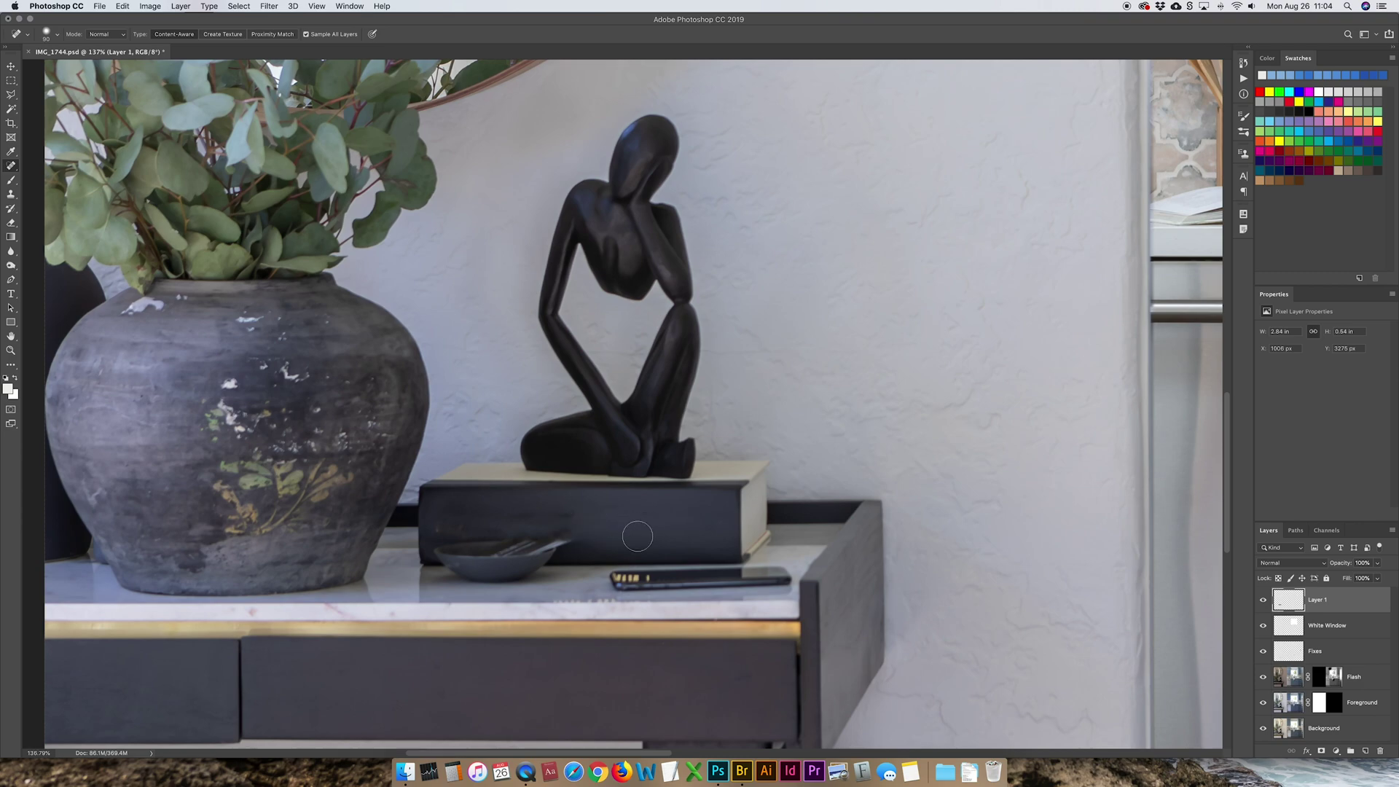
# Zoom in and trace a closed polygonal lasso selection around the book spine and tabletop strip
pyautogui.press('z')
pyautogui.click(604, 557)
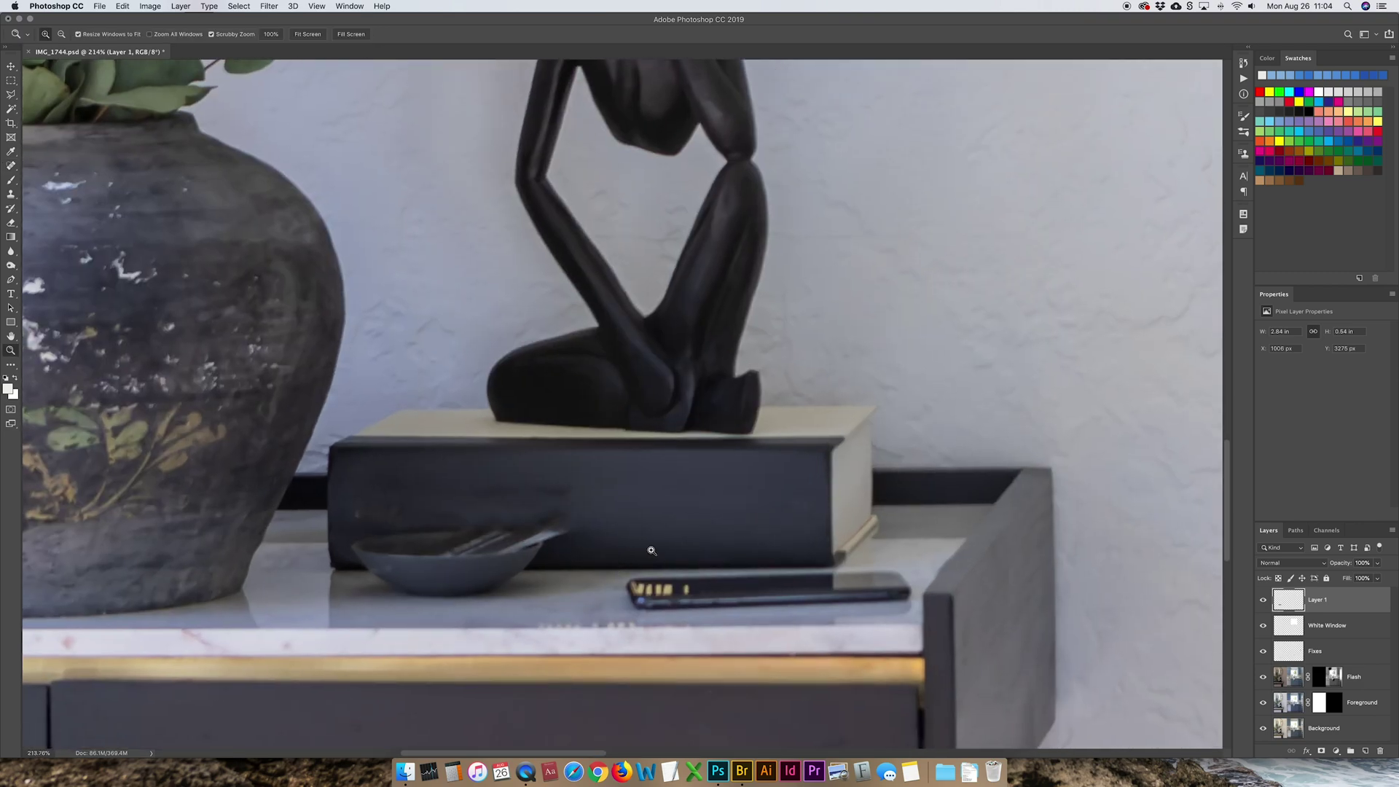
pyautogui.press('l')
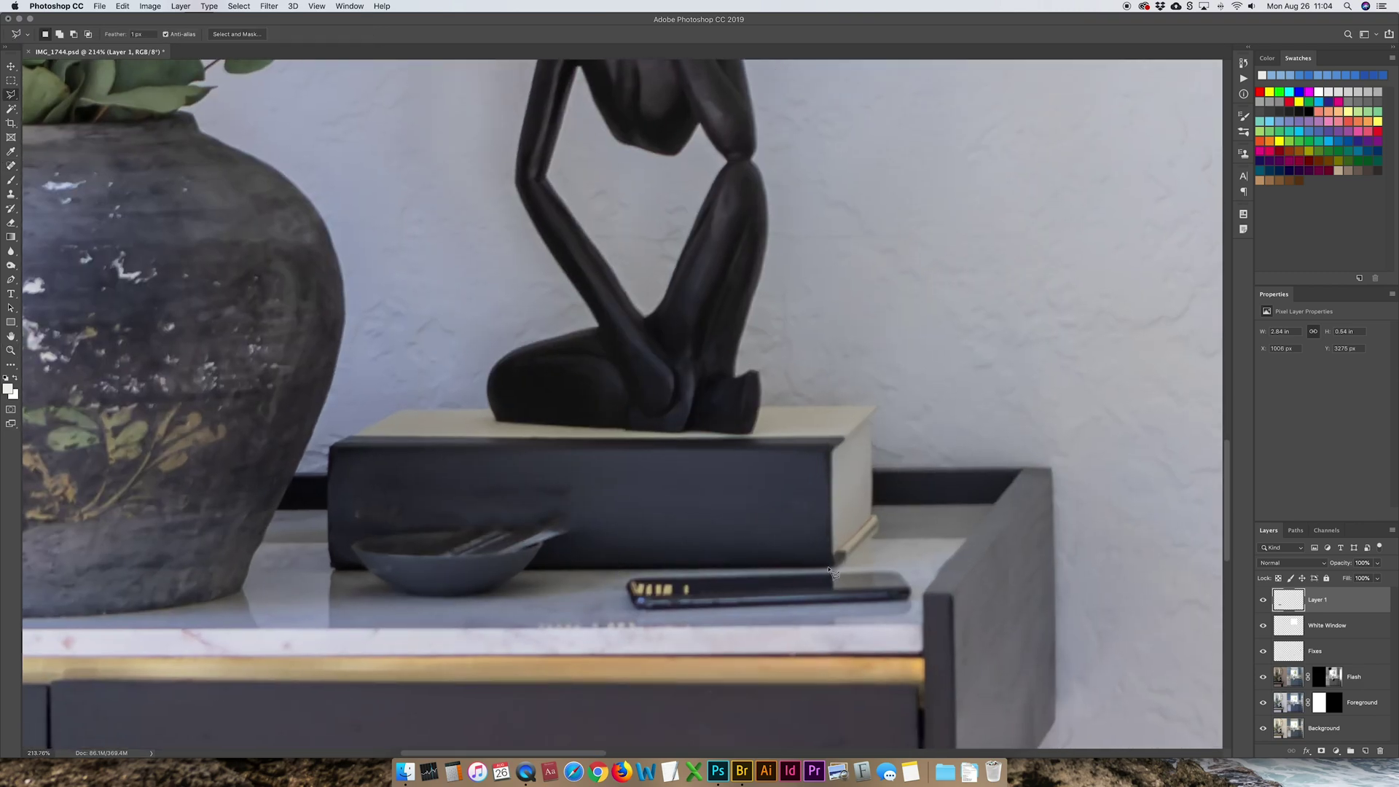
pyautogui.click(830, 569)
pyautogui.press('Escape')
pyautogui.moveTo(327, 481)
pyautogui.mouseDown()
pyautogui.moveTo(330, 631)
pyautogui.moveTo(858, 638)
pyautogui.moveTo(921, 625)
pyautogui.moveTo(922, 594)
pyautogui.moveTo(968, 542)
pyautogui.moveTo(875, 538)
pyautogui.moveTo(833, 570)
pyautogui.moveTo(587, 571)
pyautogui.mouseUp()
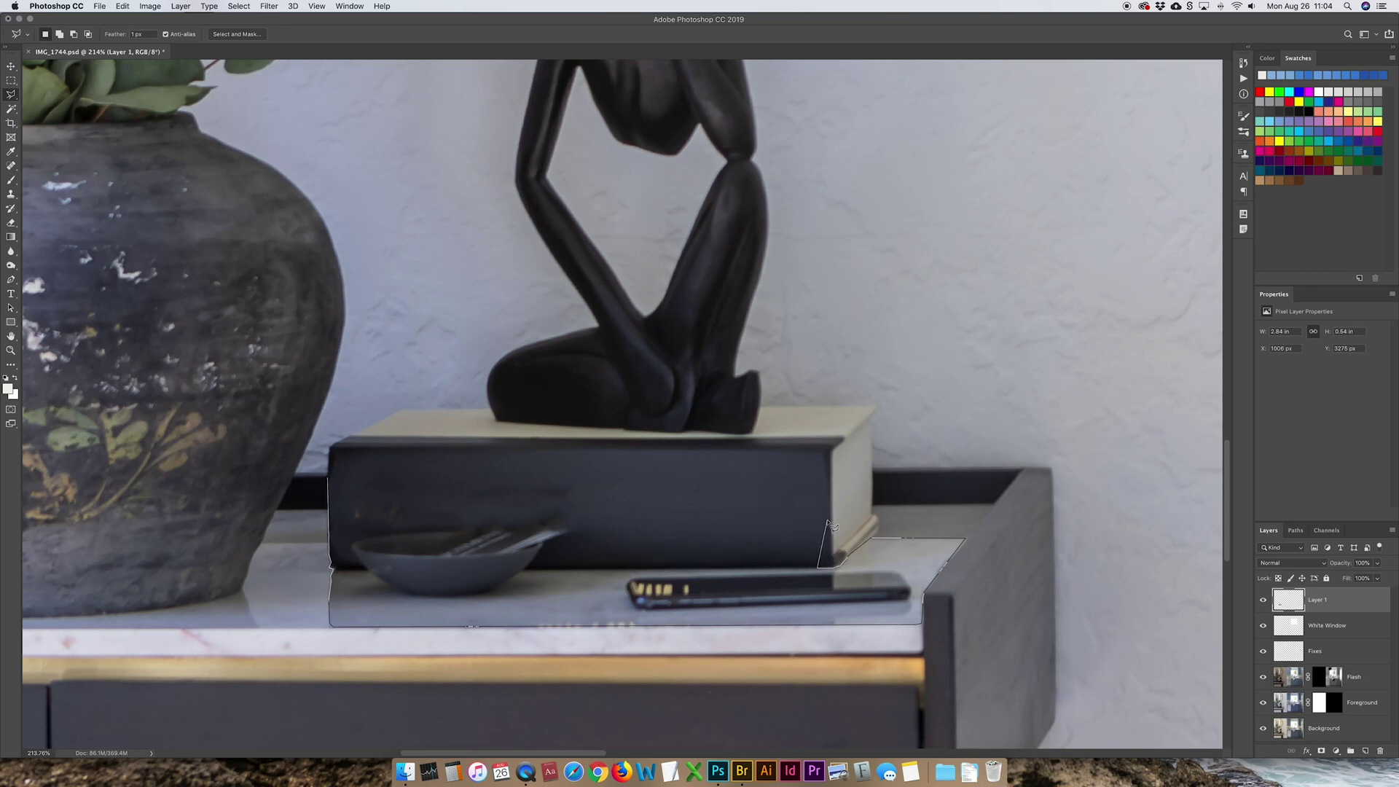
pyautogui.click(820, 502)
pyautogui.click(640, 426)
pyautogui.click(328, 477)
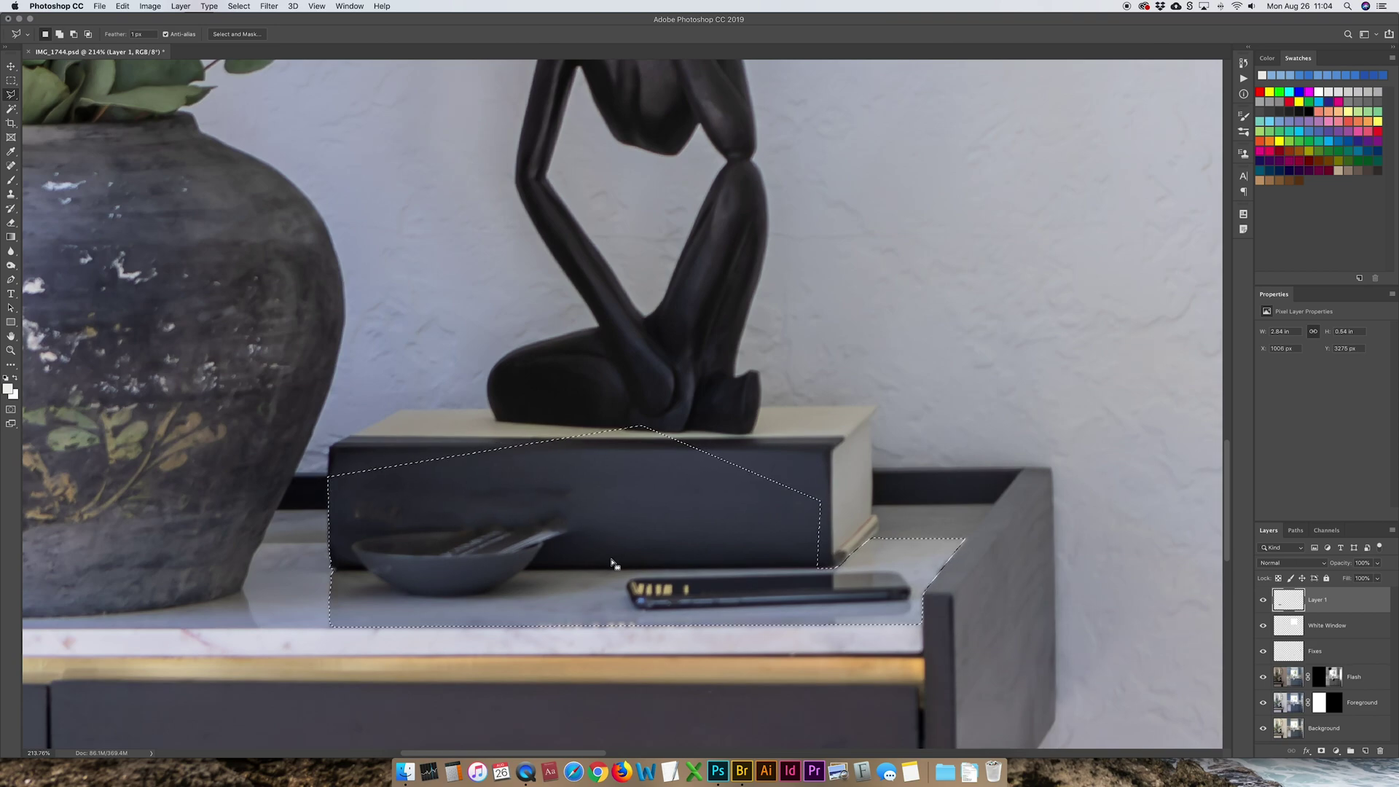
# Clone book texture over the spoon handle and the faint gold spine lettering
pyautogui.press('s')
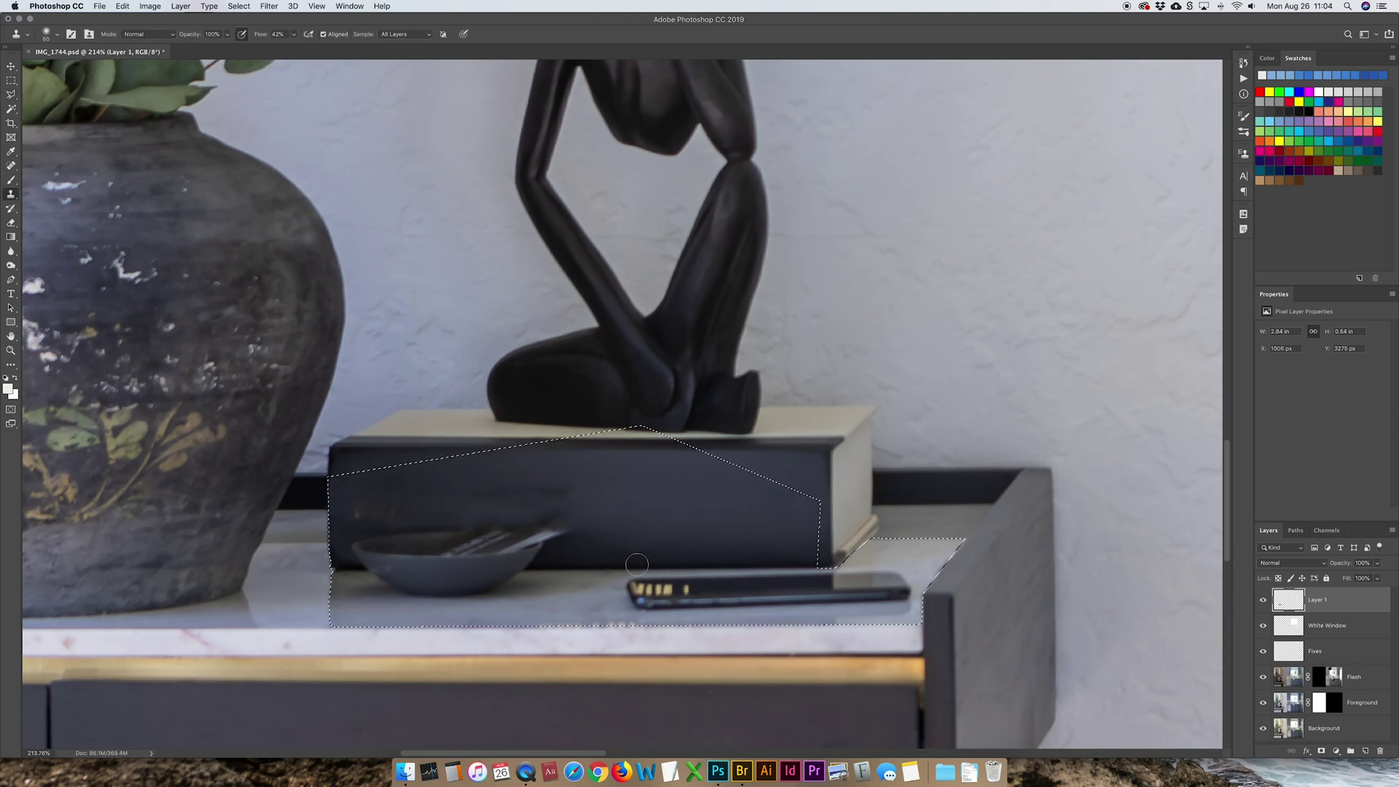
pyautogui.keyDown('alt'); pyautogui.click(646, 550); pyautogui.keyUp('alt')
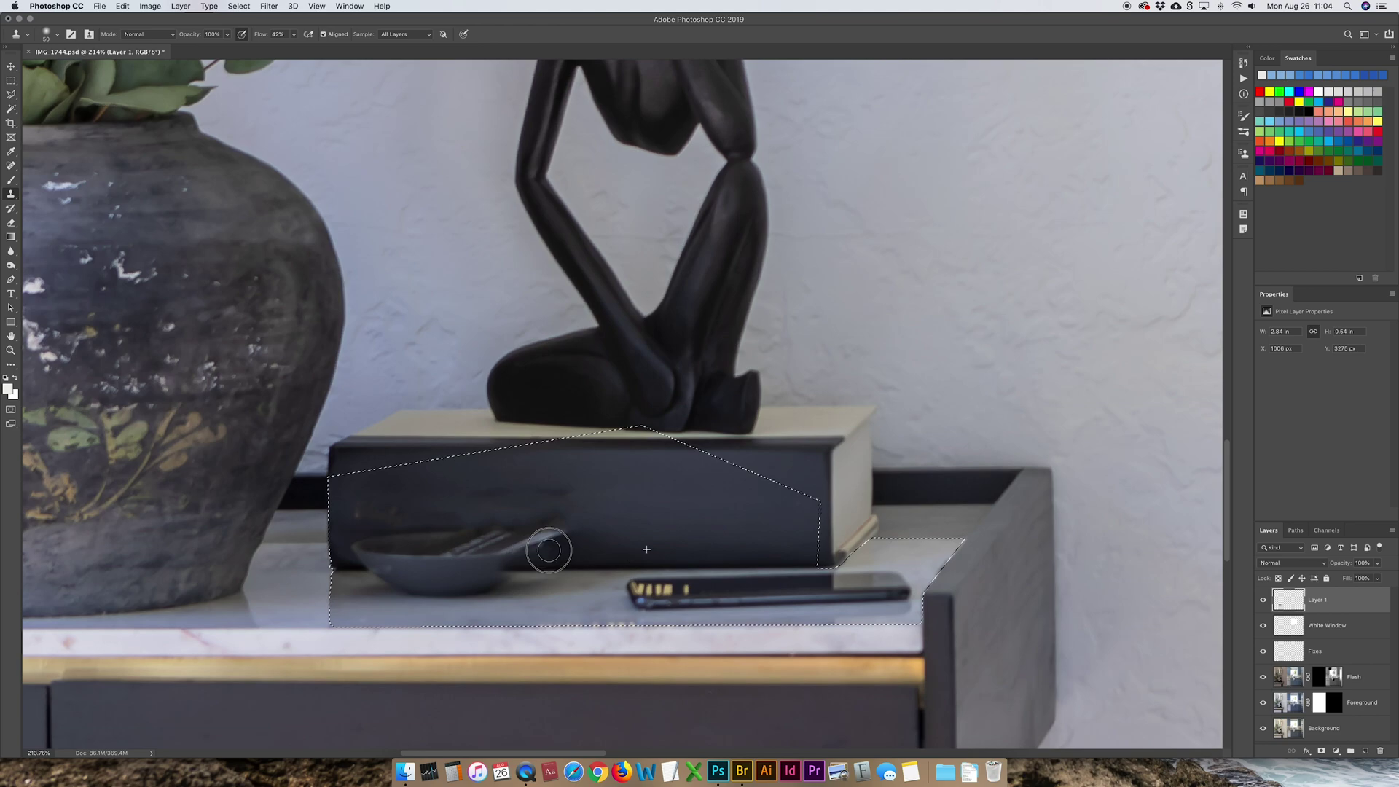
pyautogui.moveTo(549, 550)
pyautogui.mouseDown()
pyautogui.moveTo(522, 540)
pyautogui.moveTo(490, 556)
pyautogui.moveTo(492, 536)
pyautogui.moveTo(498, 568)
pyautogui.moveTo(478, 537)
pyautogui.moveTo(449, 537)
pyautogui.moveTo(419, 546)
pyautogui.moveTo(461, 567)
pyautogui.moveTo(375, 562)
pyautogui.moveTo(431, 537)
pyautogui.moveTo(375, 556)
pyautogui.moveTo(386, 542)
pyautogui.mouseUp()
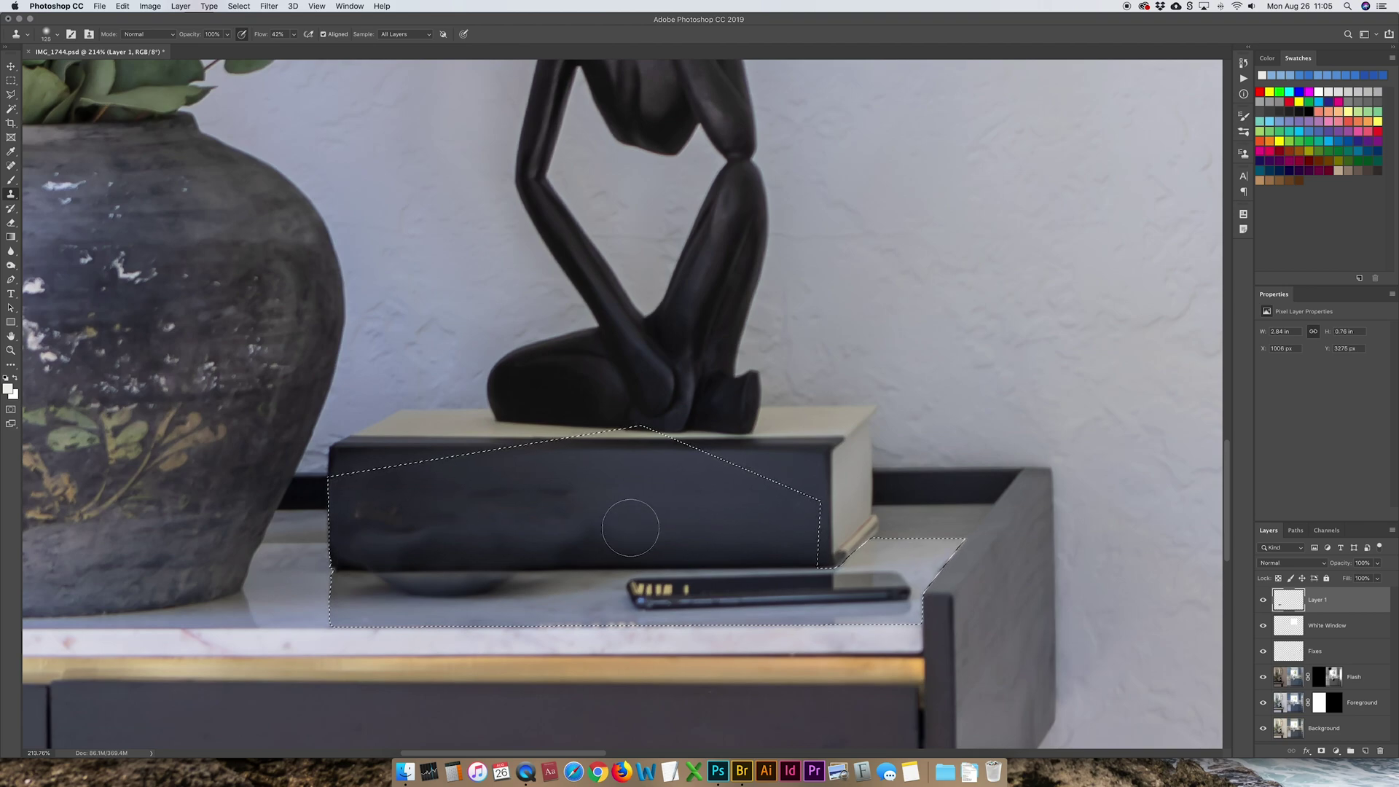
pyautogui.keyDown('alt'); pyautogui.click(672, 518); pyautogui.keyUp('alt')
pyautogui.moveTo(586, 517)
pyautogui.mouseDown()
pyautogui.moveTo(379, 513)
pyautogui.moveTo(437, 524)
pyautogui.mouseUp()
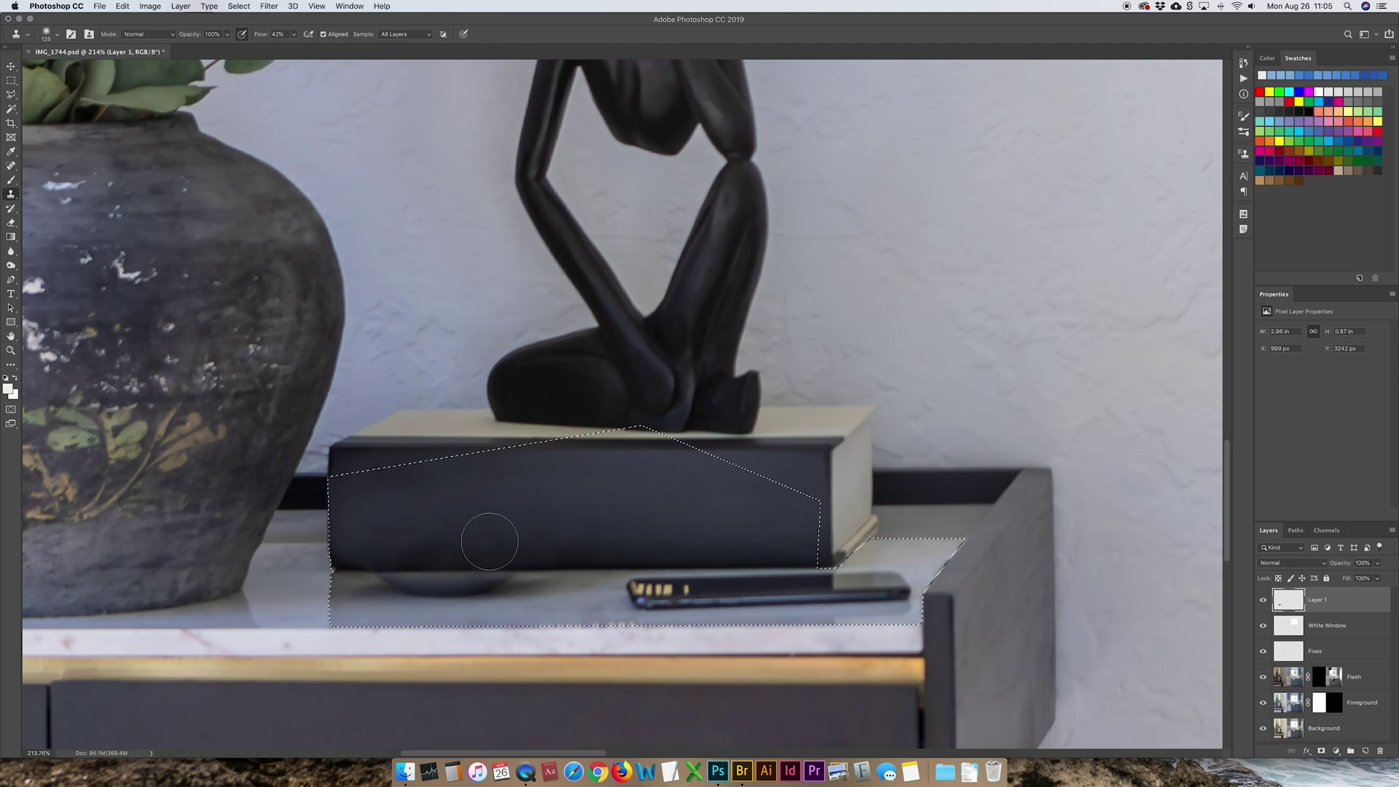
# With a smaller clone brush, repaint the spine, the book's bottom edge and tabletop near the phone
pyautogui.press('[')
pyautogui.press('[')
pyautogui.press('[')
pyautogui.press('[')
pyautogui.press('[')
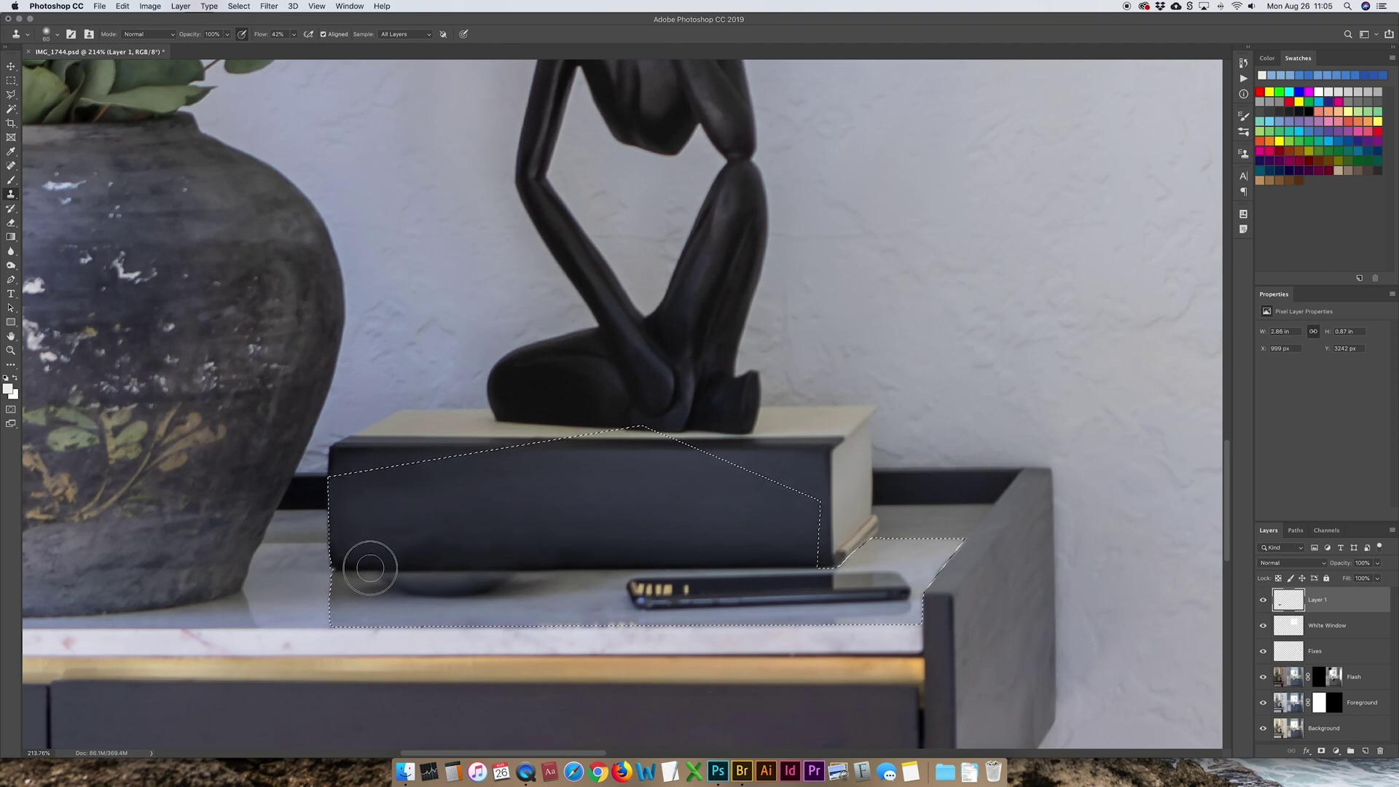
pyautogui.moveTo(506, 540); pyautogui.dragTo(594, 587)
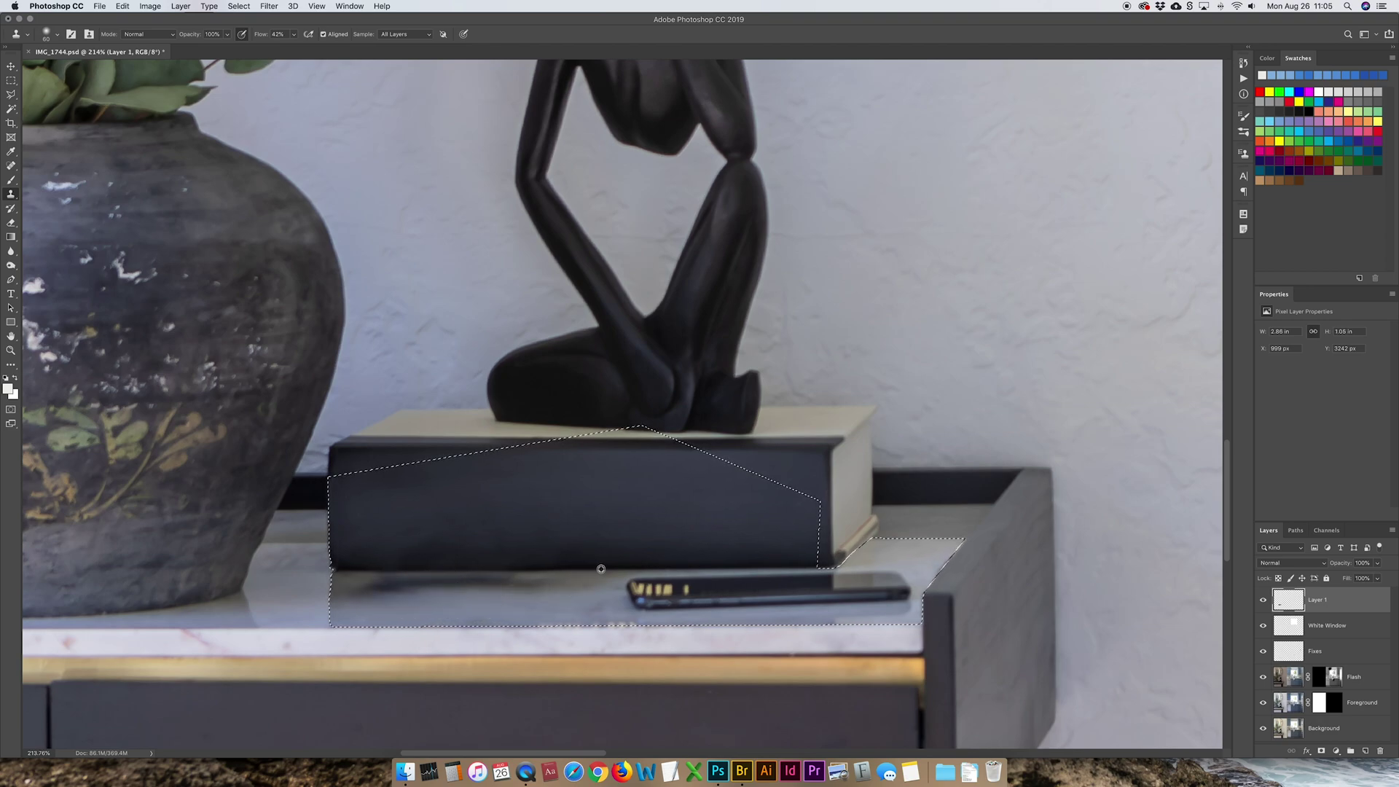
pyautogui.moveTo(538, 570); pyautogui.dragTo(502, 584)
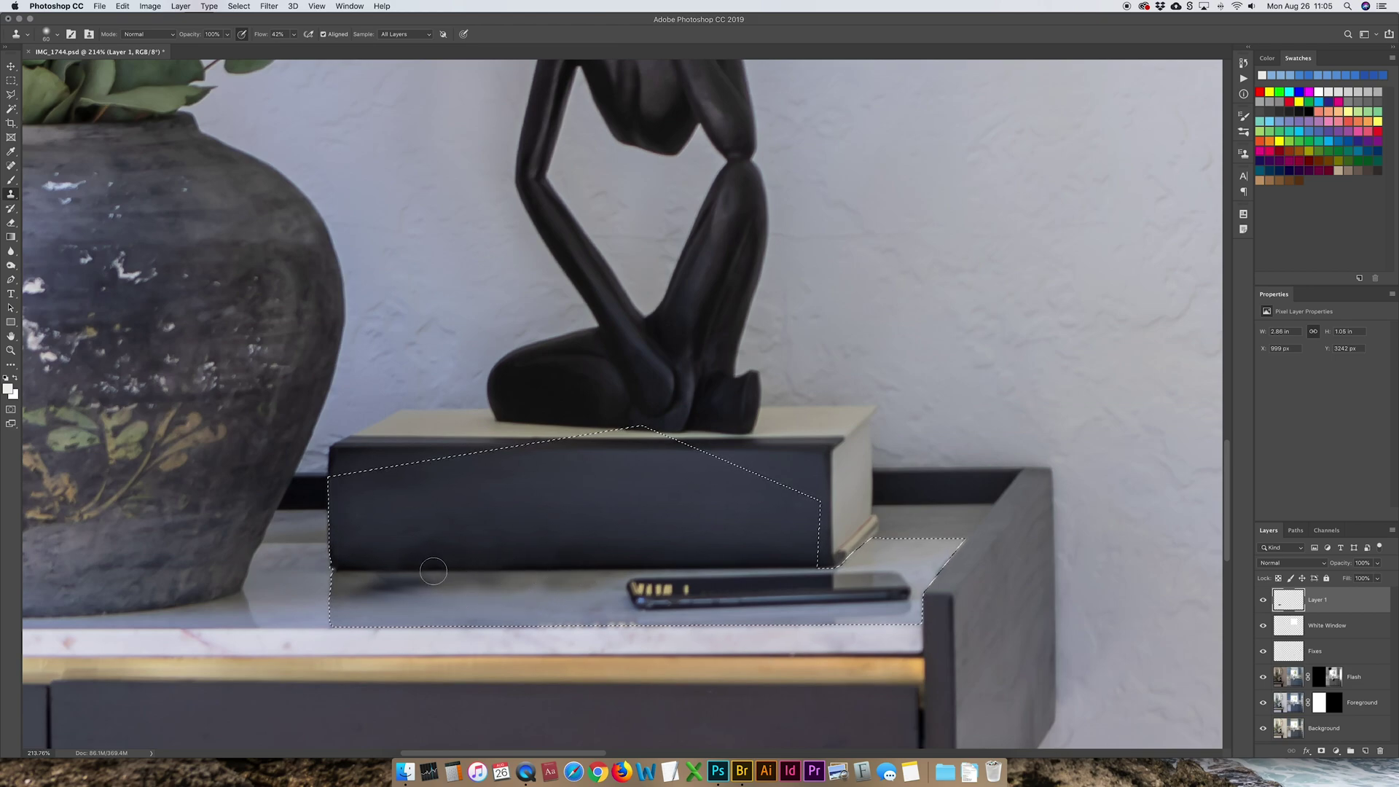
pyautogui.moveTo(432, 571); pyautogui.dragTo(399, 583)
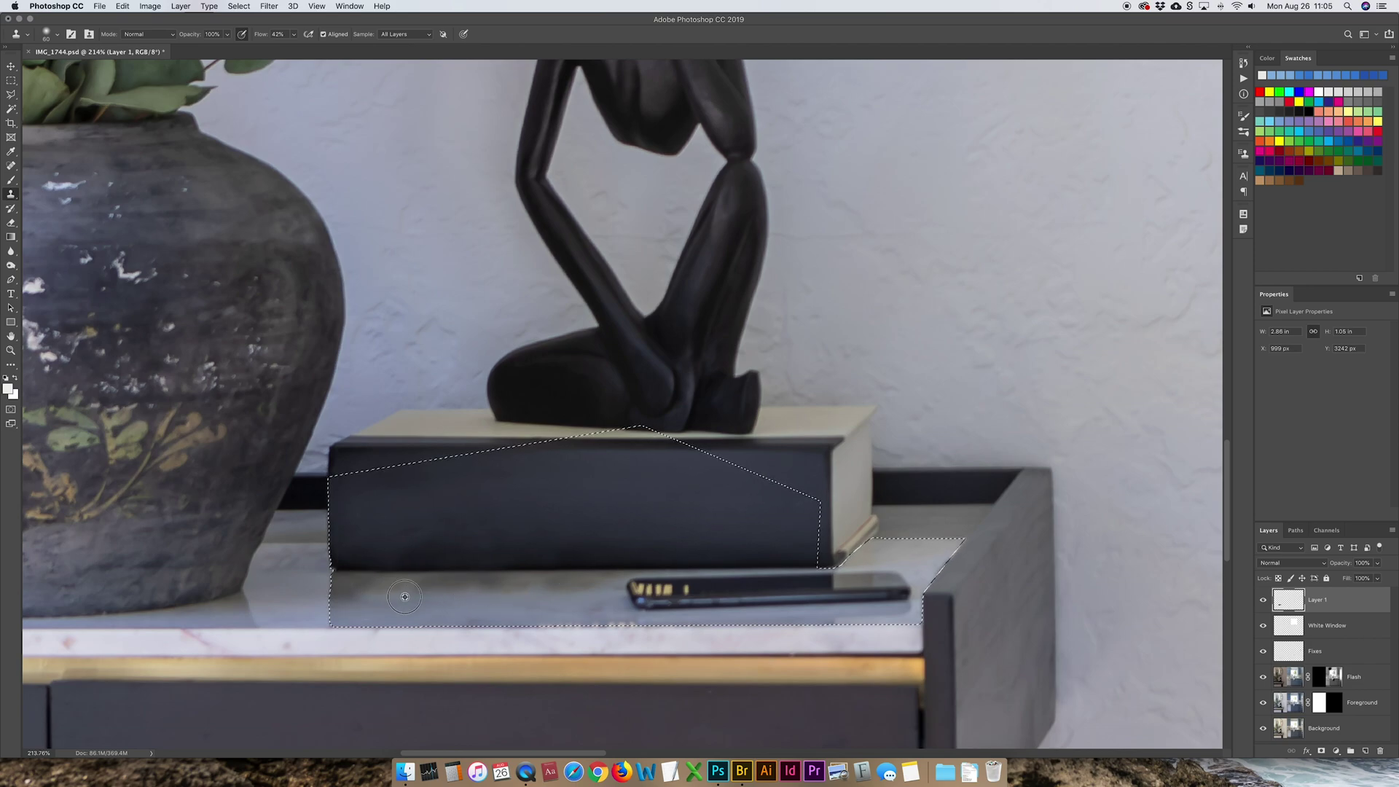
pyautogui.moveTo(469, 587); pyautogui.dragTo(595, 587)
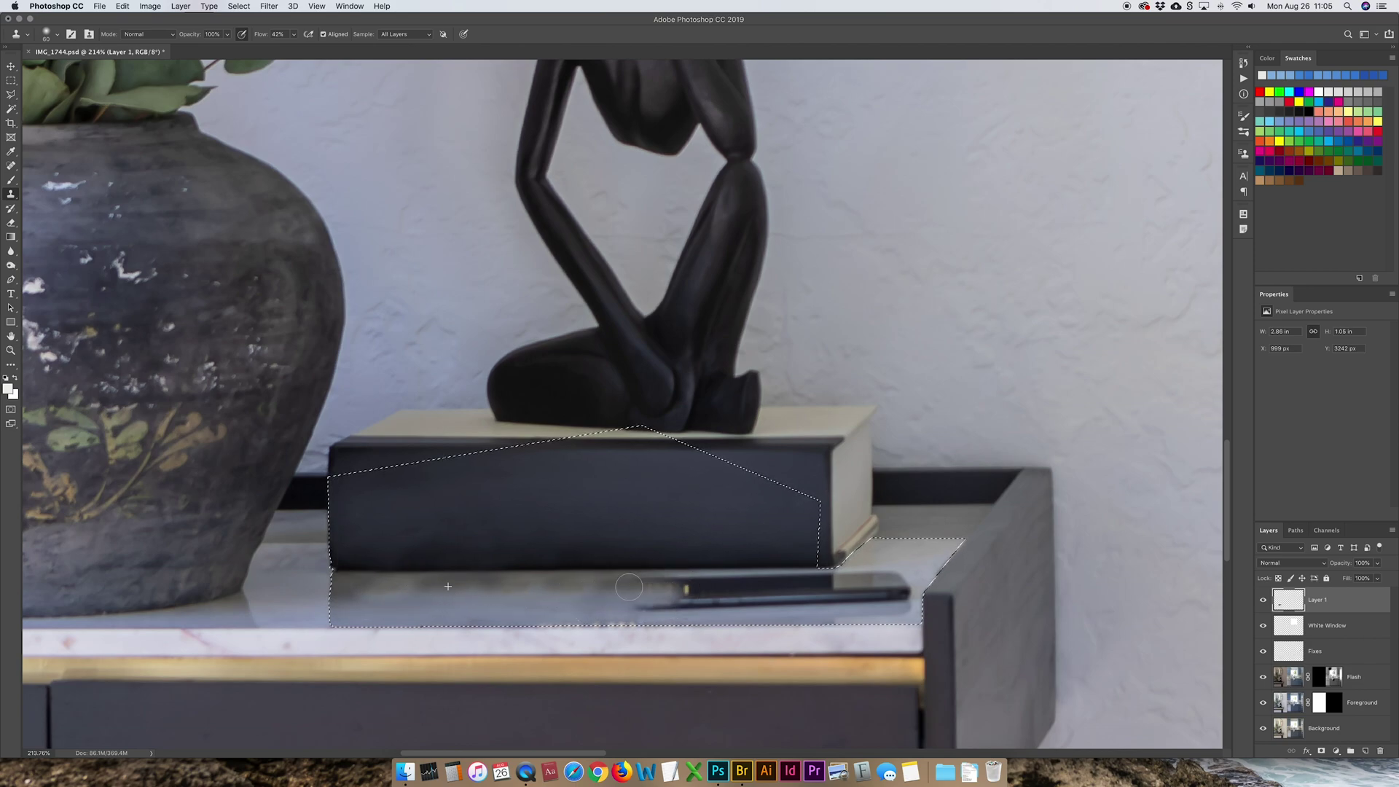
# Outline the book with the lasso to remove it from the selection
pyautogui.press('l')
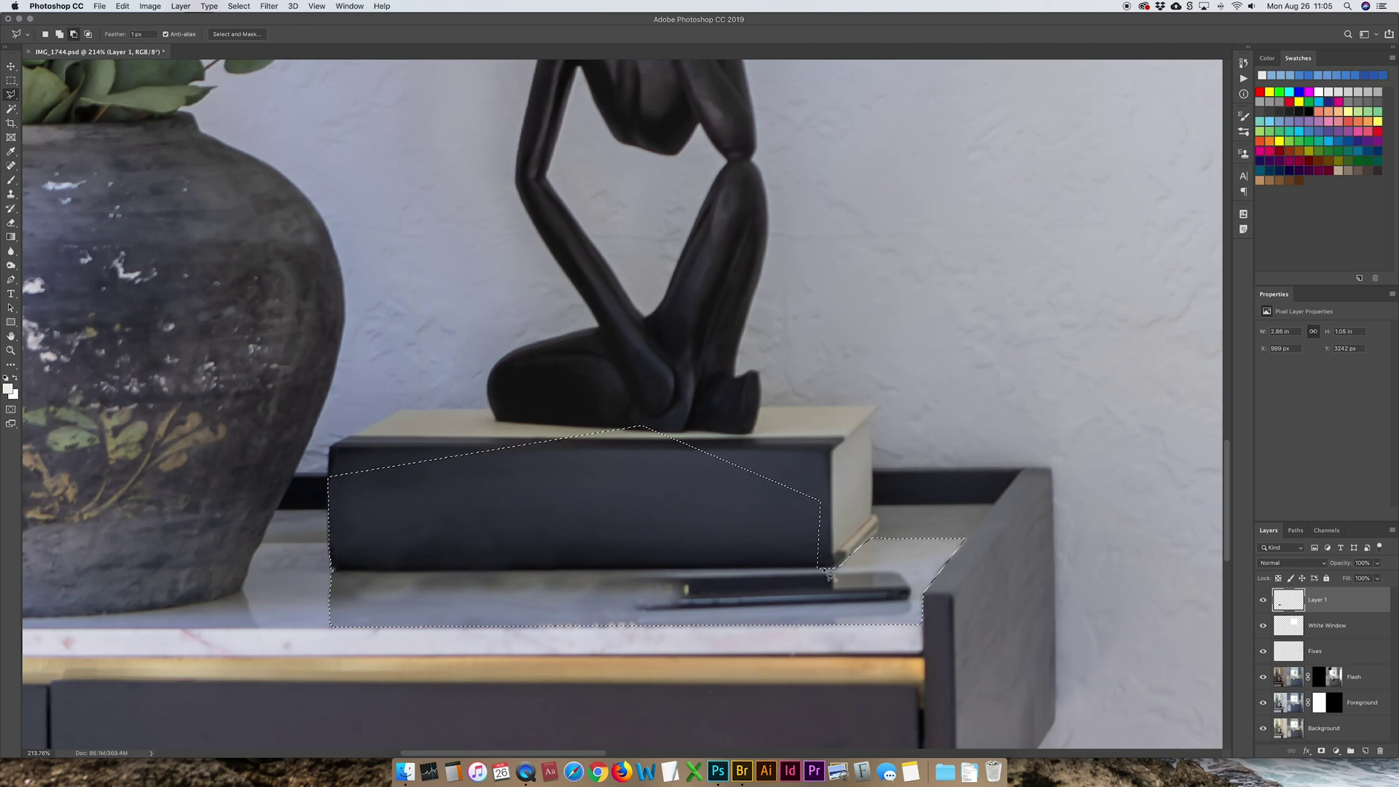
pyautogui.click(818, 567)
pyautogui.click(322, 570)
pyautogui.click(318, 435)
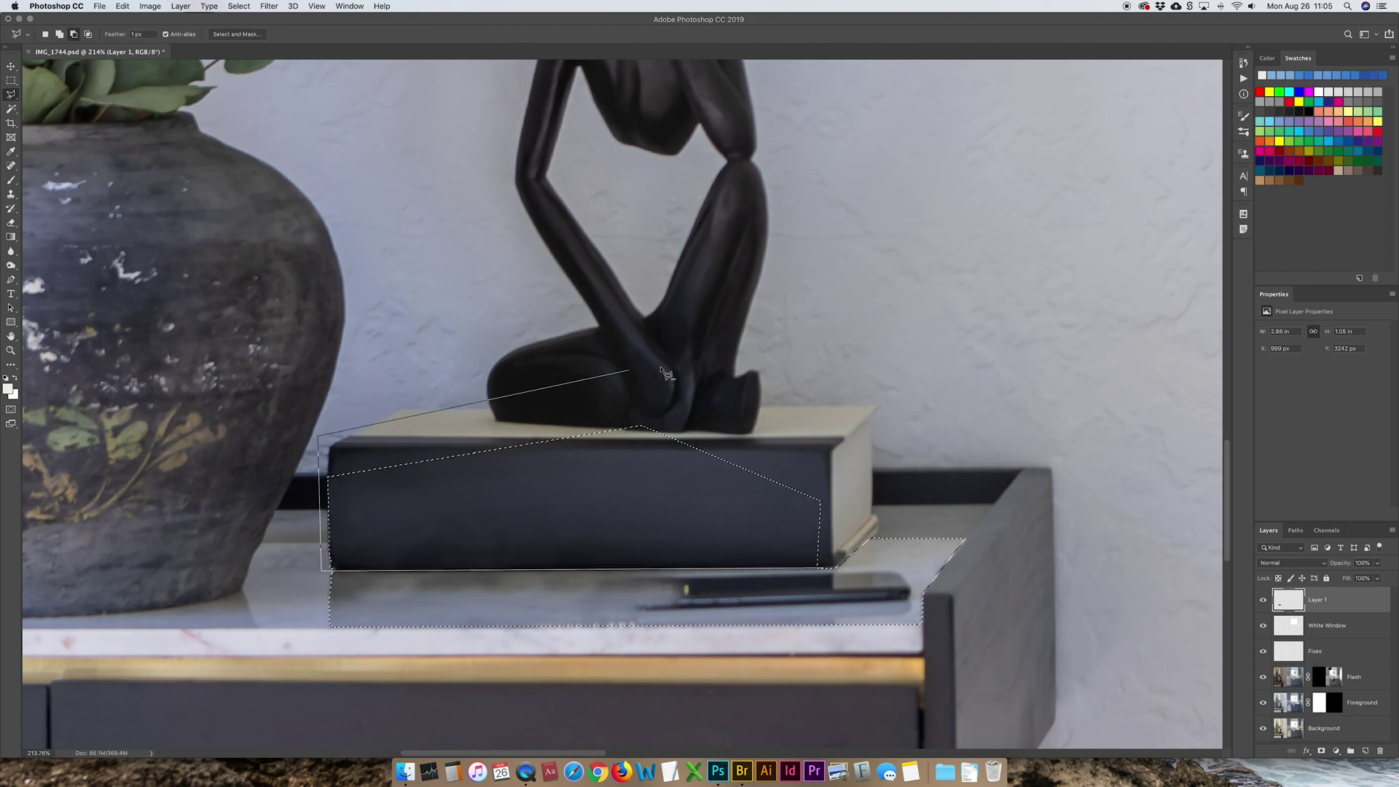
pyautogui.click(665, 368)
pyautogui.click(793, 425)
pyautogui.click(843, 478)
pyautogui.click(819, 568)
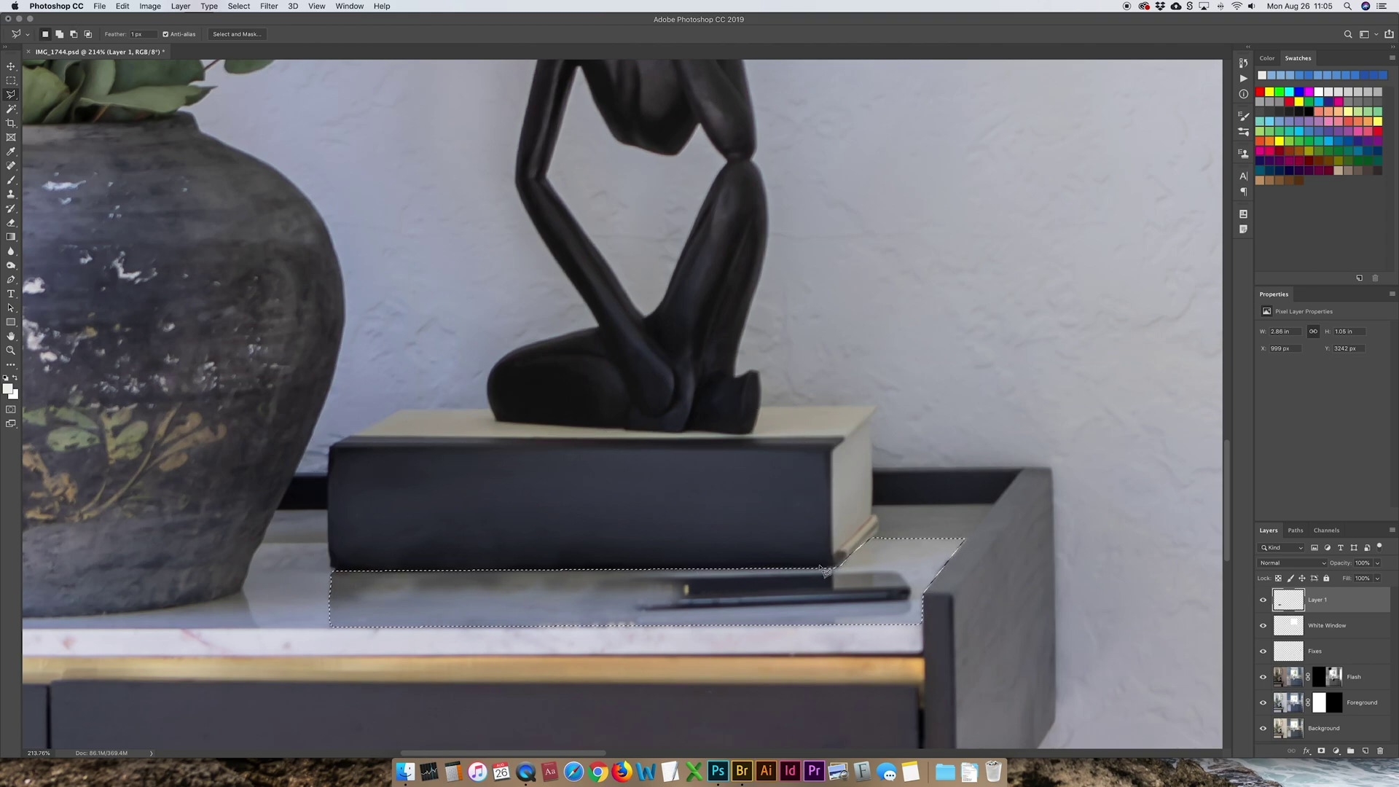
# Clone over the dark tabletop reflection and sample the ledge's light grey as paint colour
pyautogui.press('s')
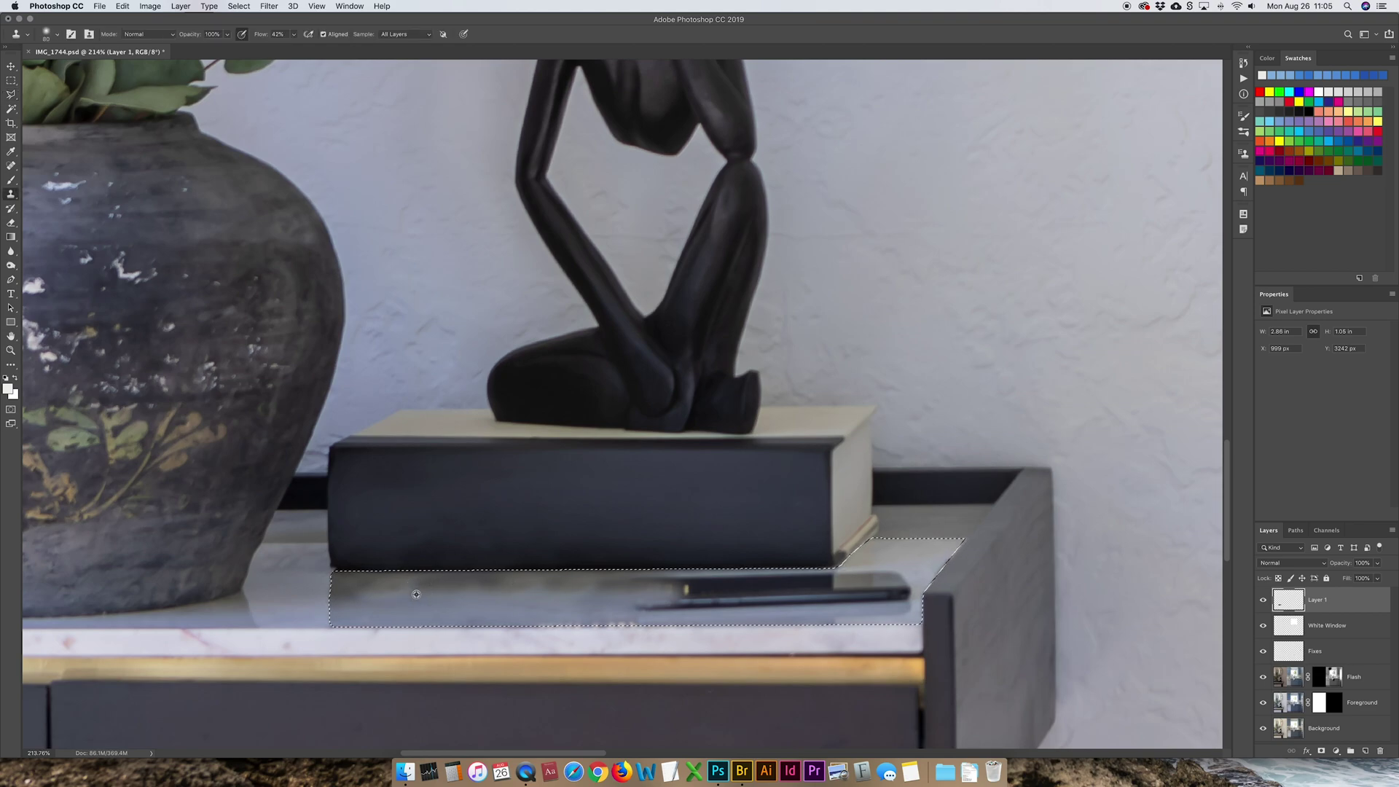
pyautogui.moveTo(511, 588); pyautogui.dragTo(484, 590)
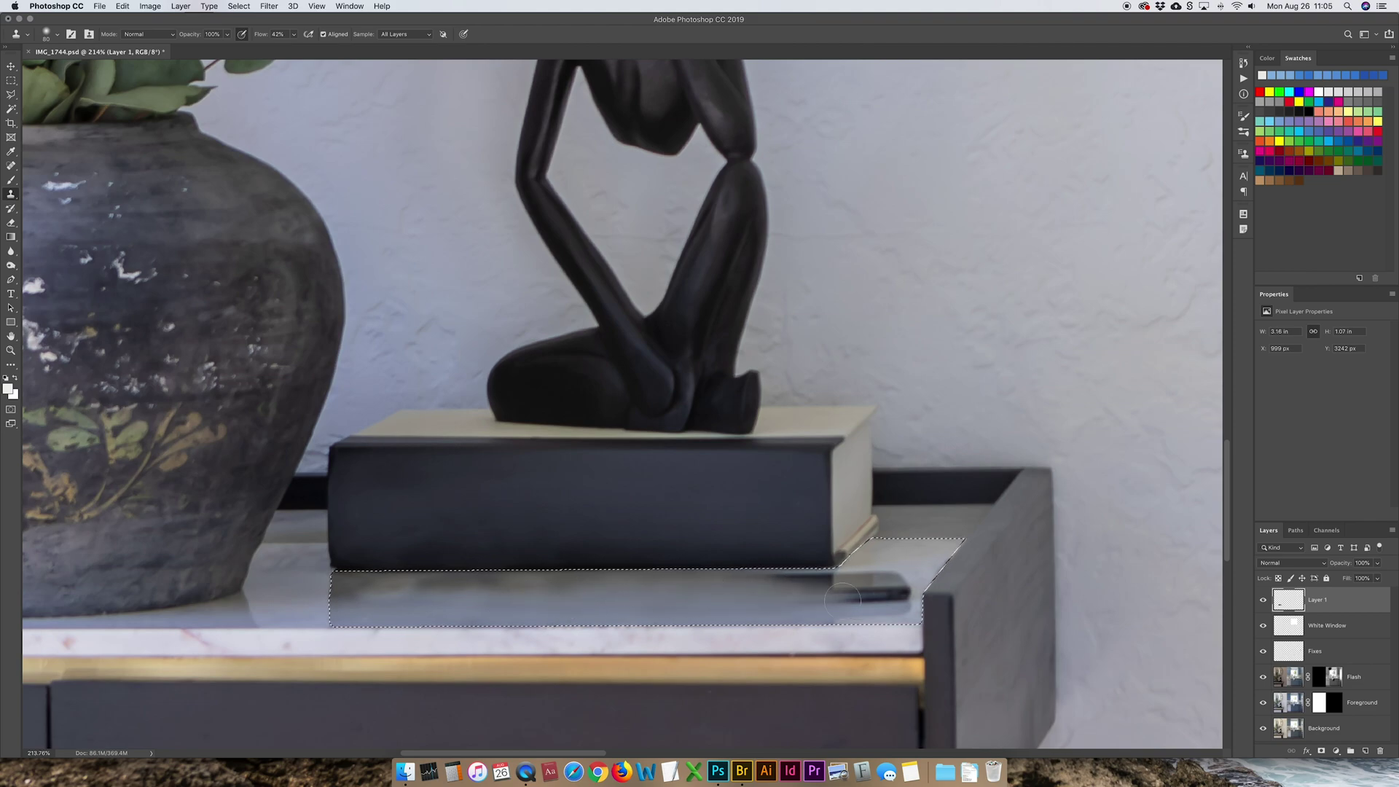
pyautogui.press('i')
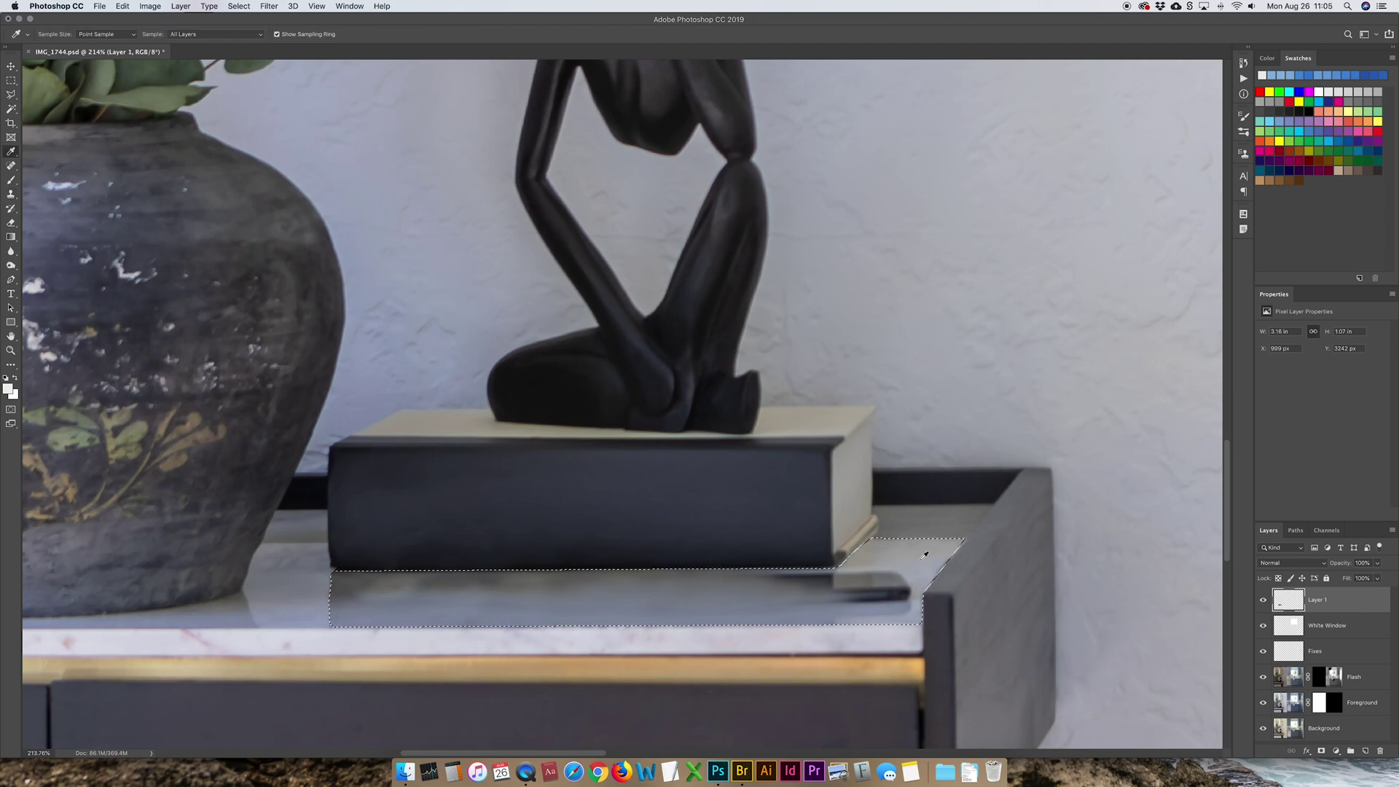
pyautogui.click(925, 555)
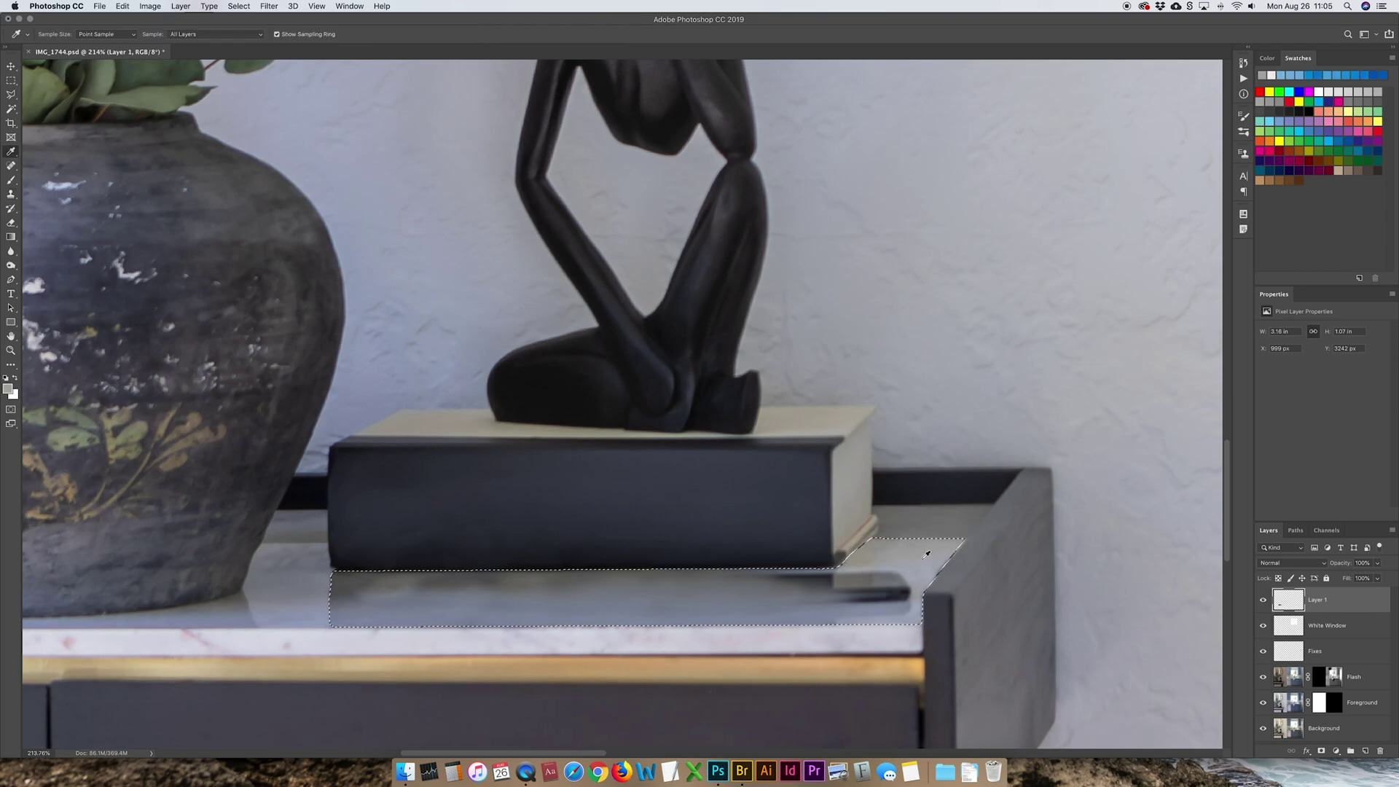
# With a smaller Brush, sample the surrounding grey and paint over the selected ledge below the book
pyautogui.press('b')
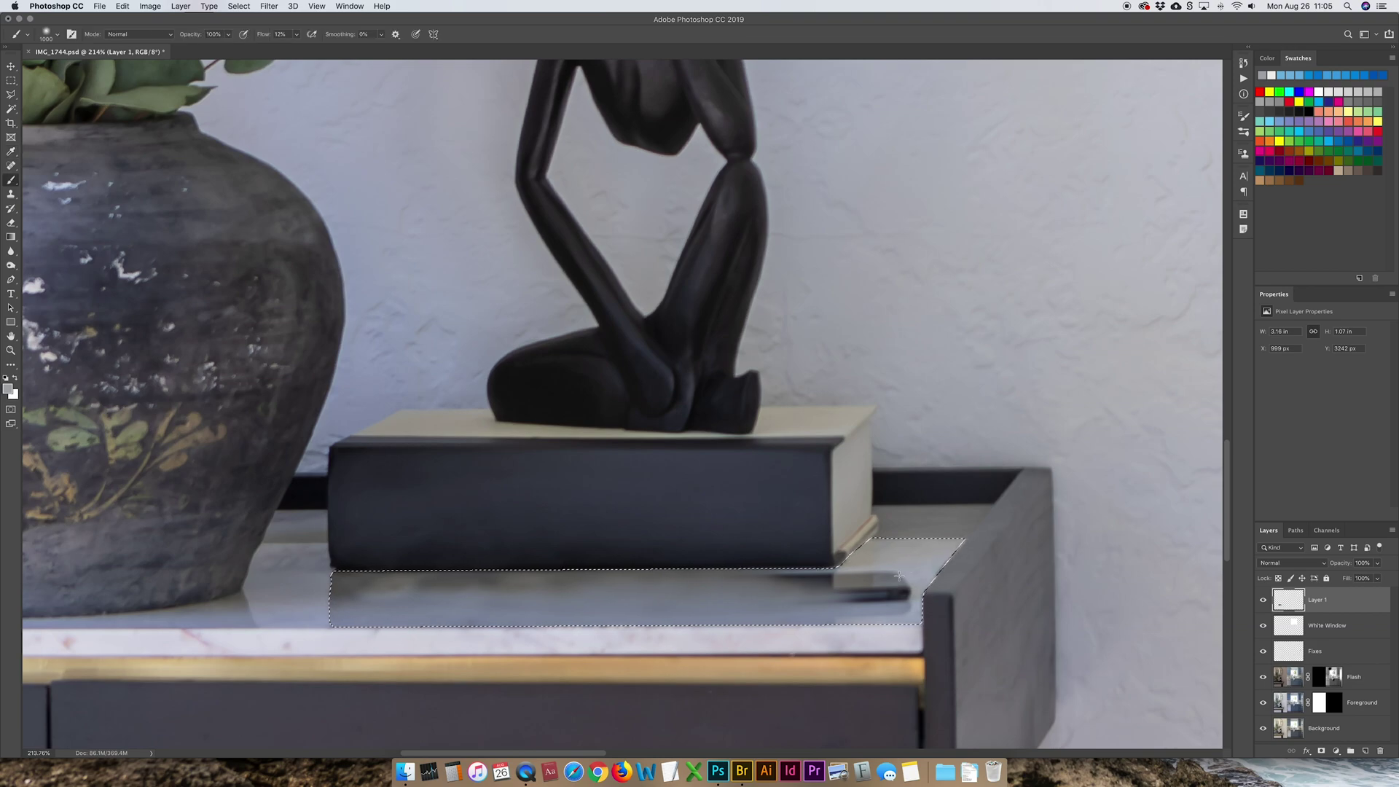
pyautogui.press('[')
pyautogui.press('[')
pyautogui.press('[')
pyautogui.press('[')
pyautogui.press('[')
pyautogui.press('[')
pyautogui.press('[')
pyautogui.press('[')
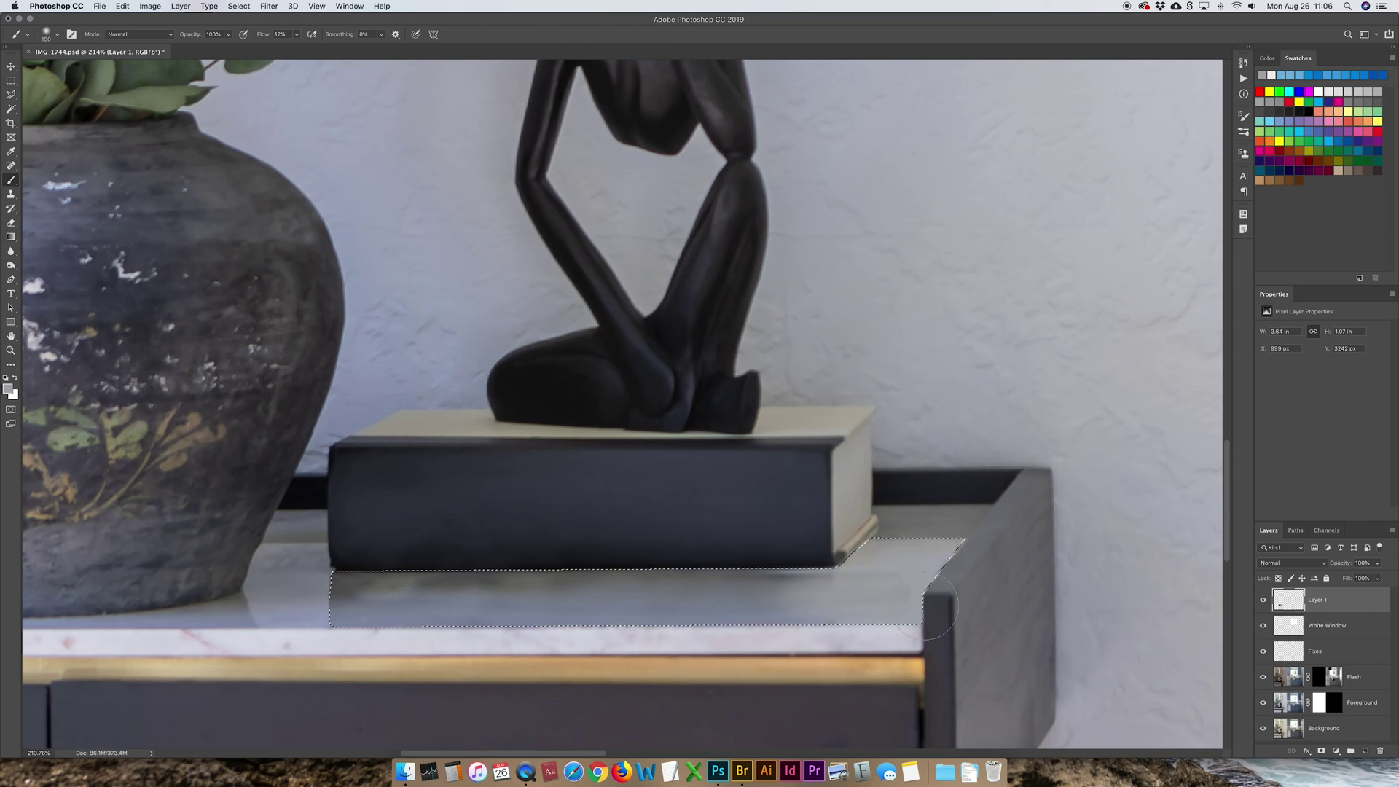
pyautogui.press('l')
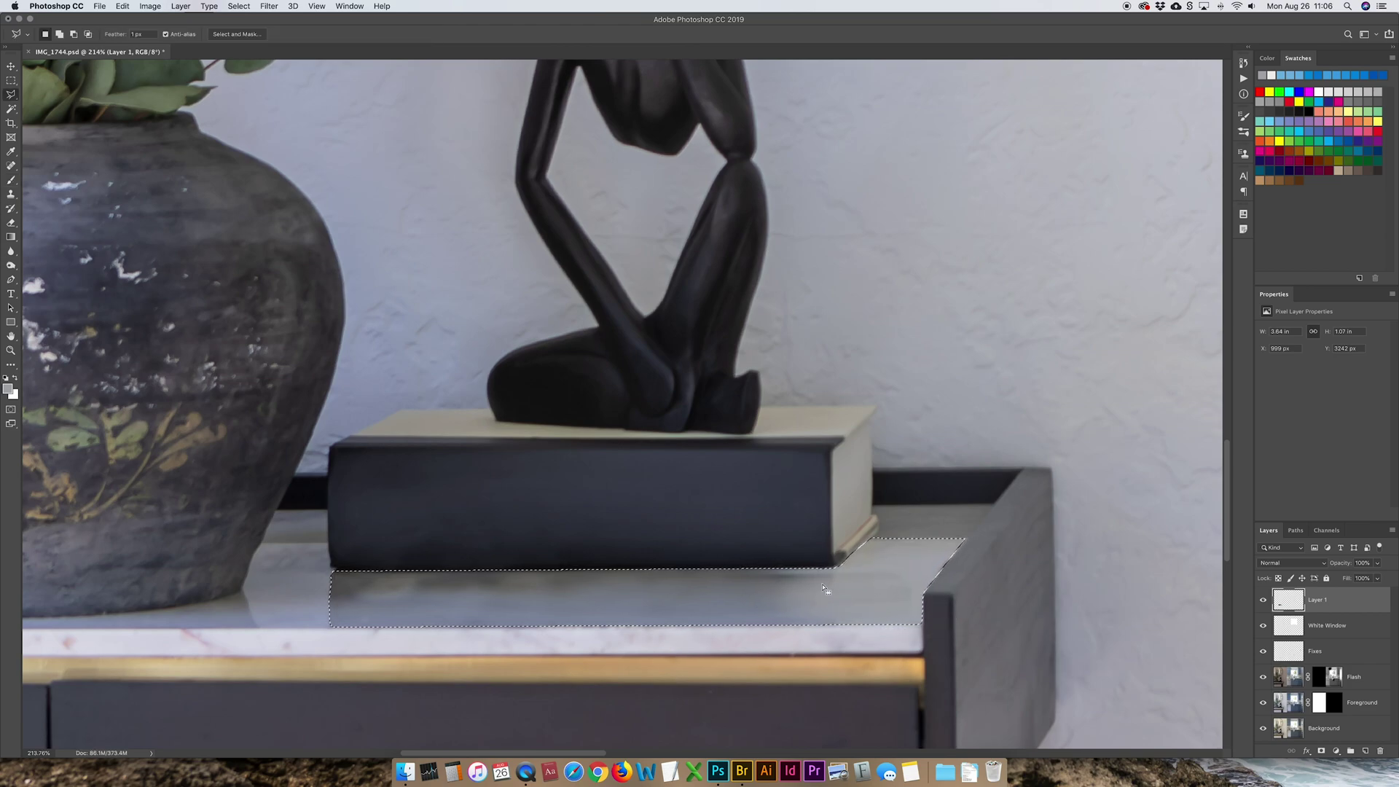
pyautogui.press('b')
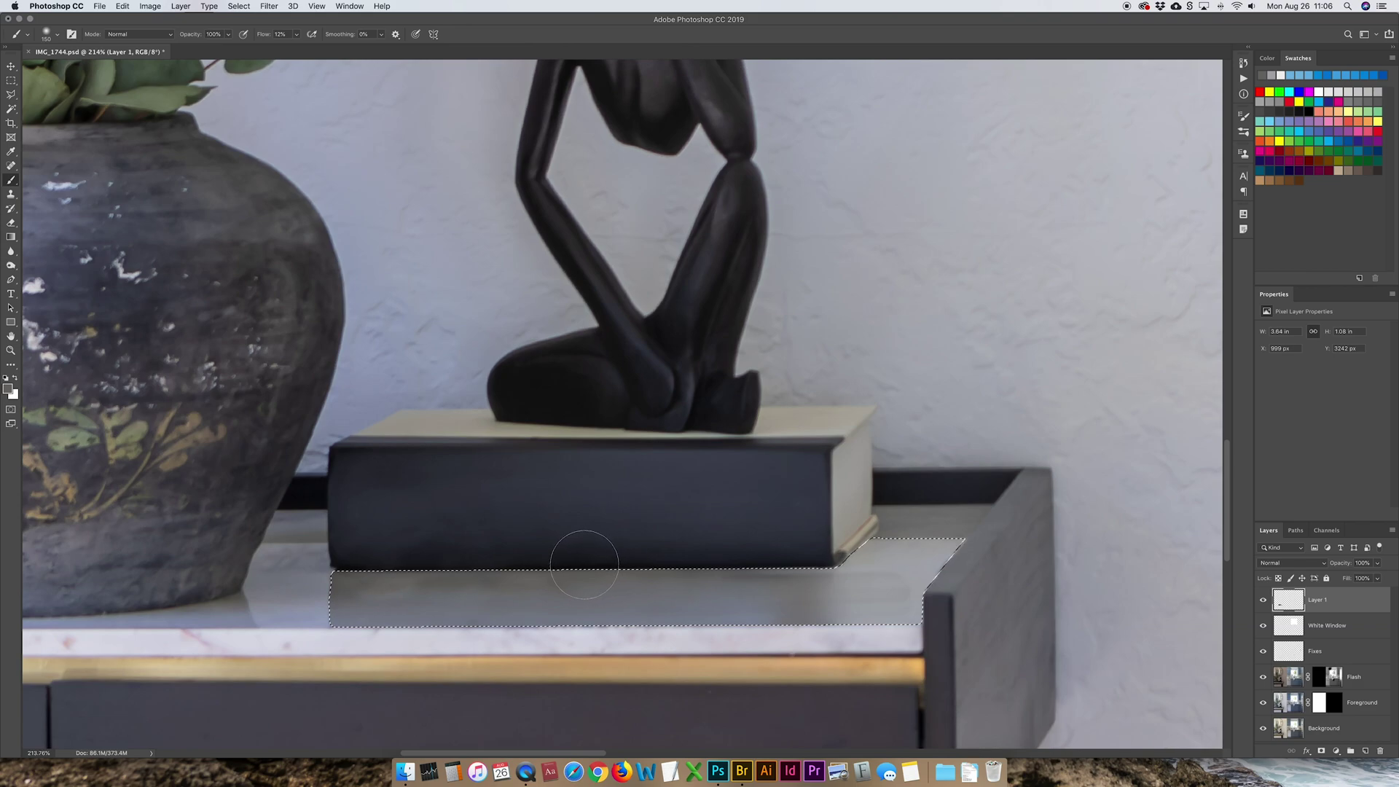
pyautogui.keyDown('alt'); pyautogui.click(343, 572); pyautogui.keyUp('alt')
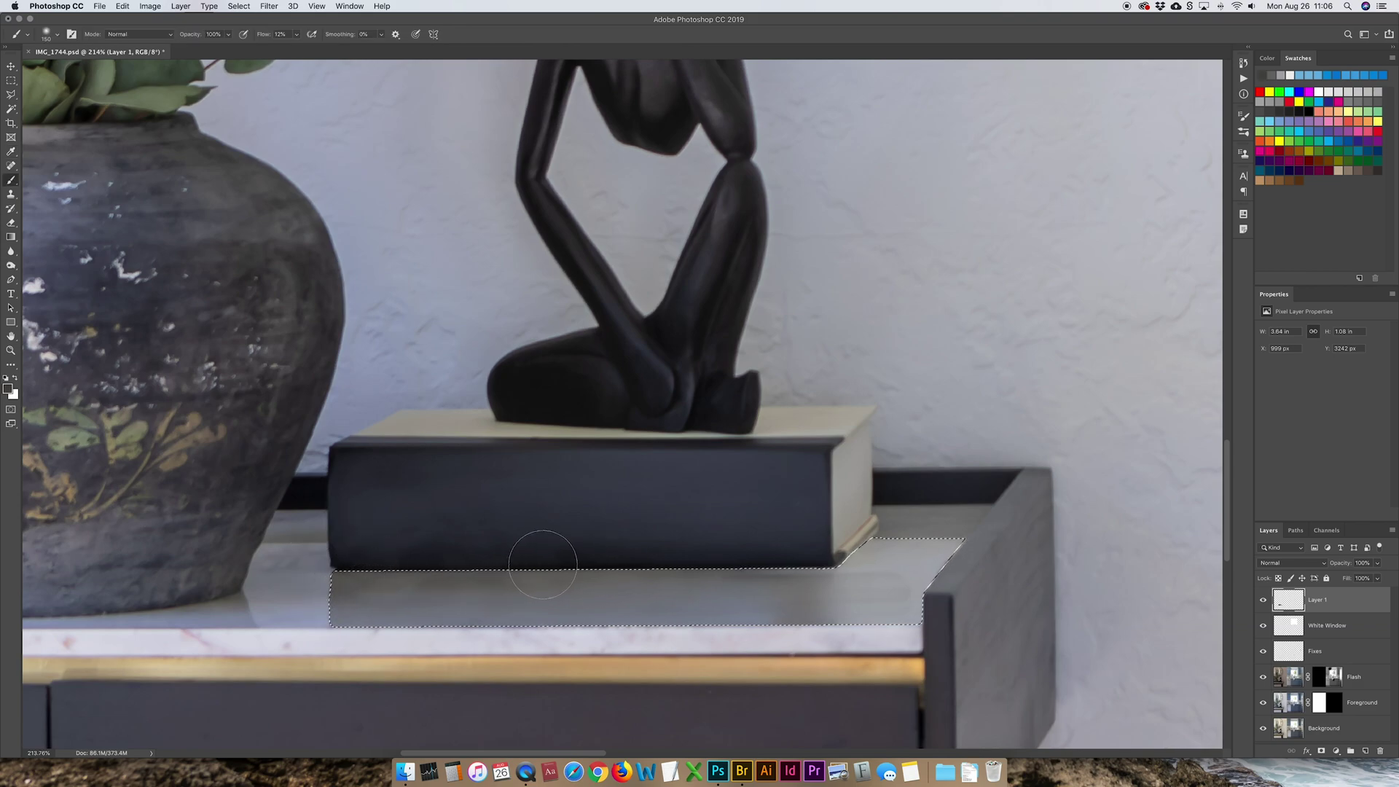
pyautogui.moveTo(408, 576); pyautogui.dragTo(728, 586)
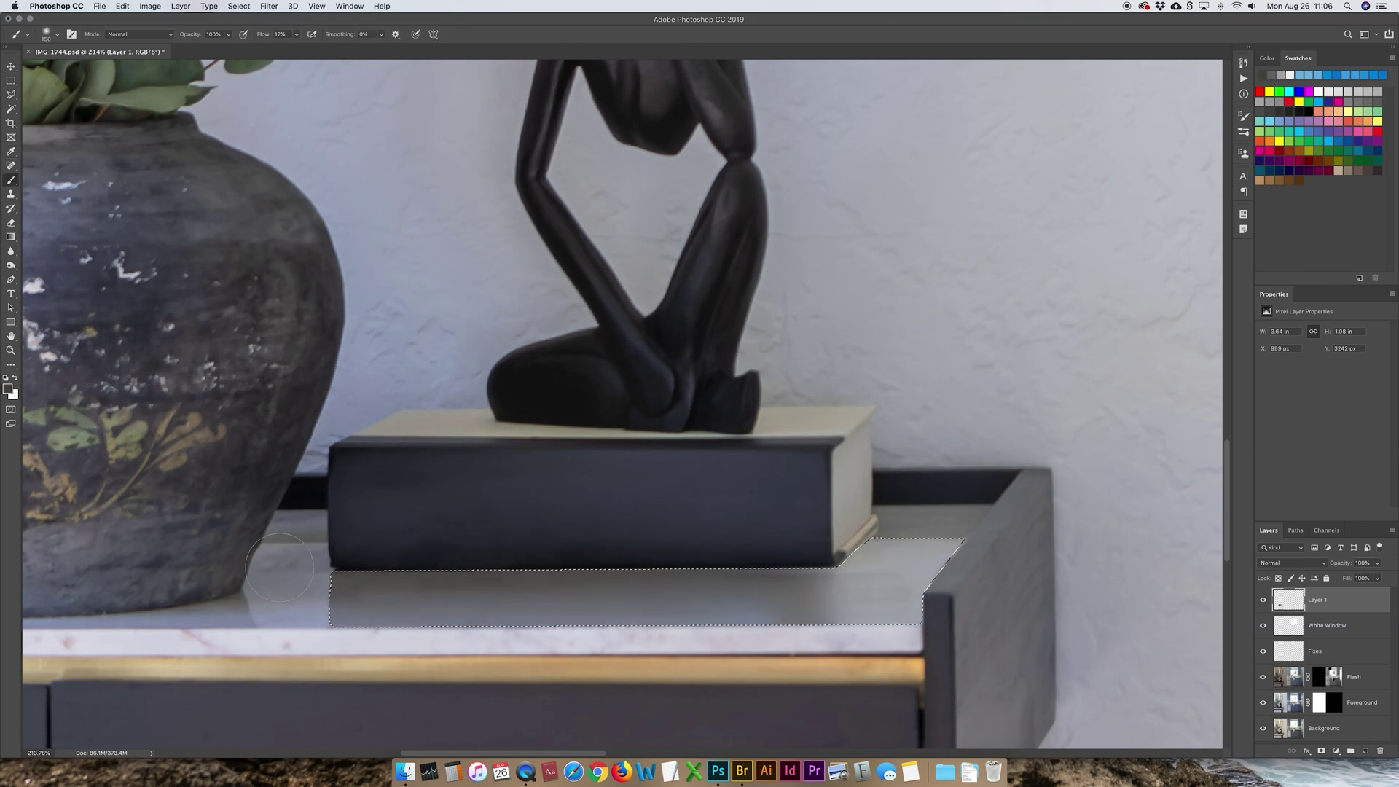
pyautogui.press('super+d')
pyautogui.press('shift+super+d')
# Resample the light grey, even out the ledge's lower right, deselect, and clone a crisp ledge edge
pyautogui.keyDown('alt'); pyautogui.click(903, 573); pyautogui.keyUp('alt')
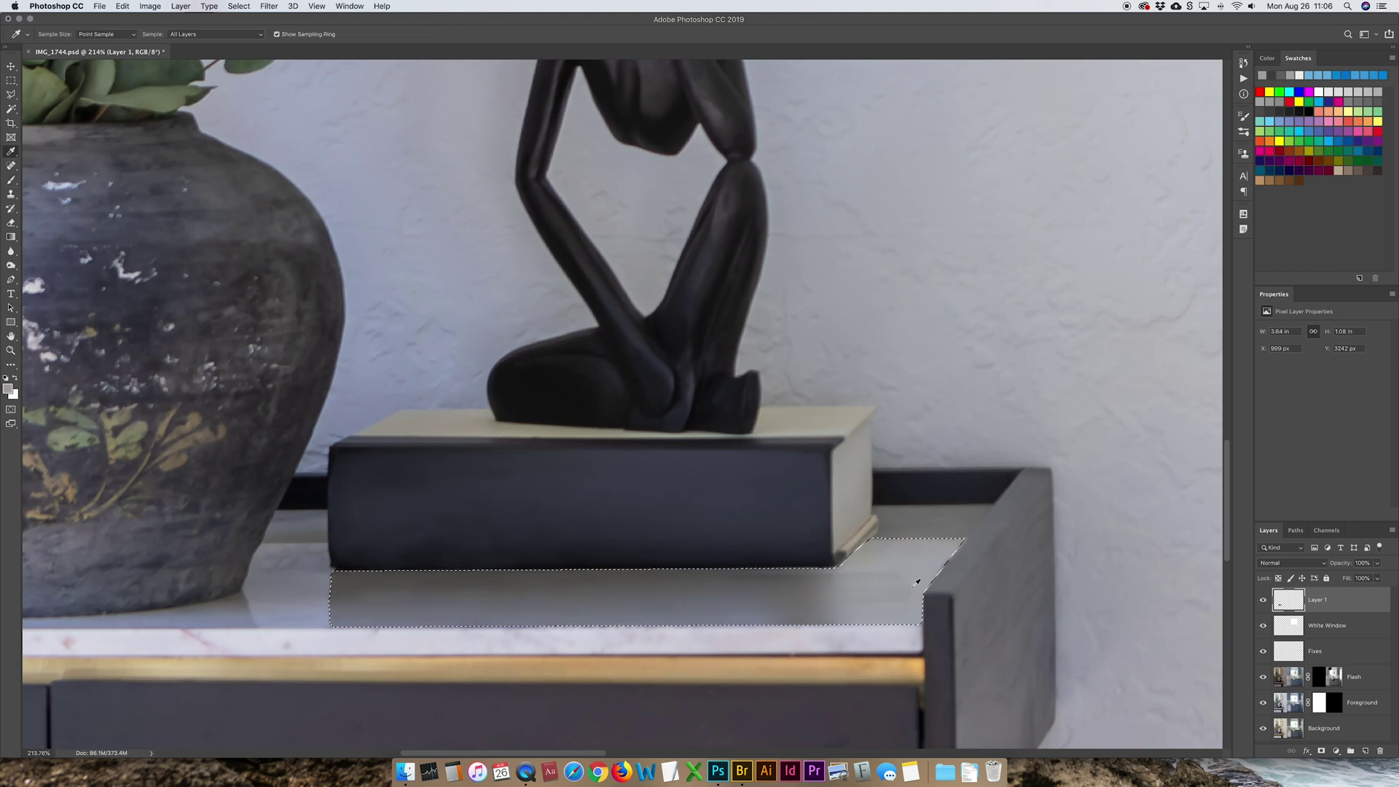
pyautogui.moveTo(903, 582); pyautogui.dragTo(845, 608)
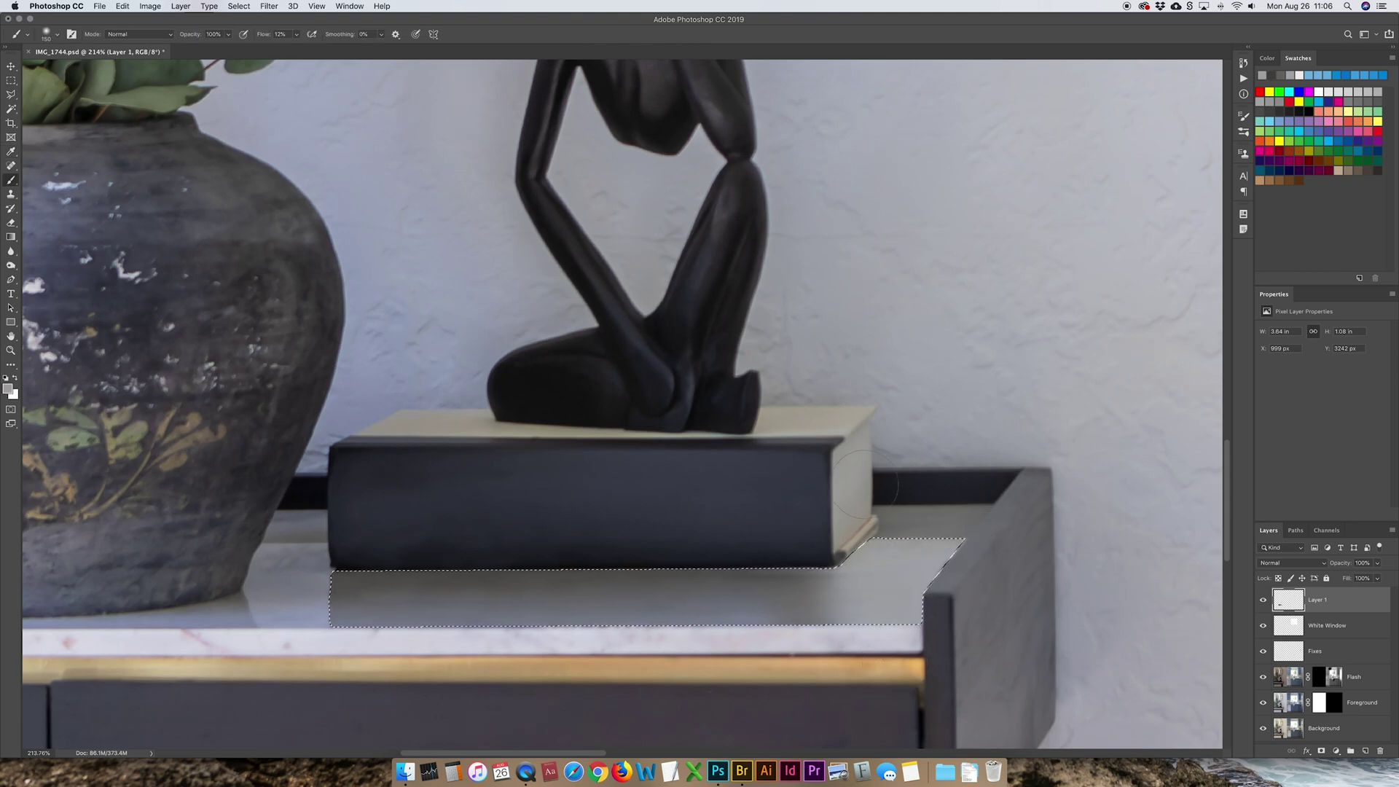
pyautogui.press('super+d')
pyautogui.press('s')
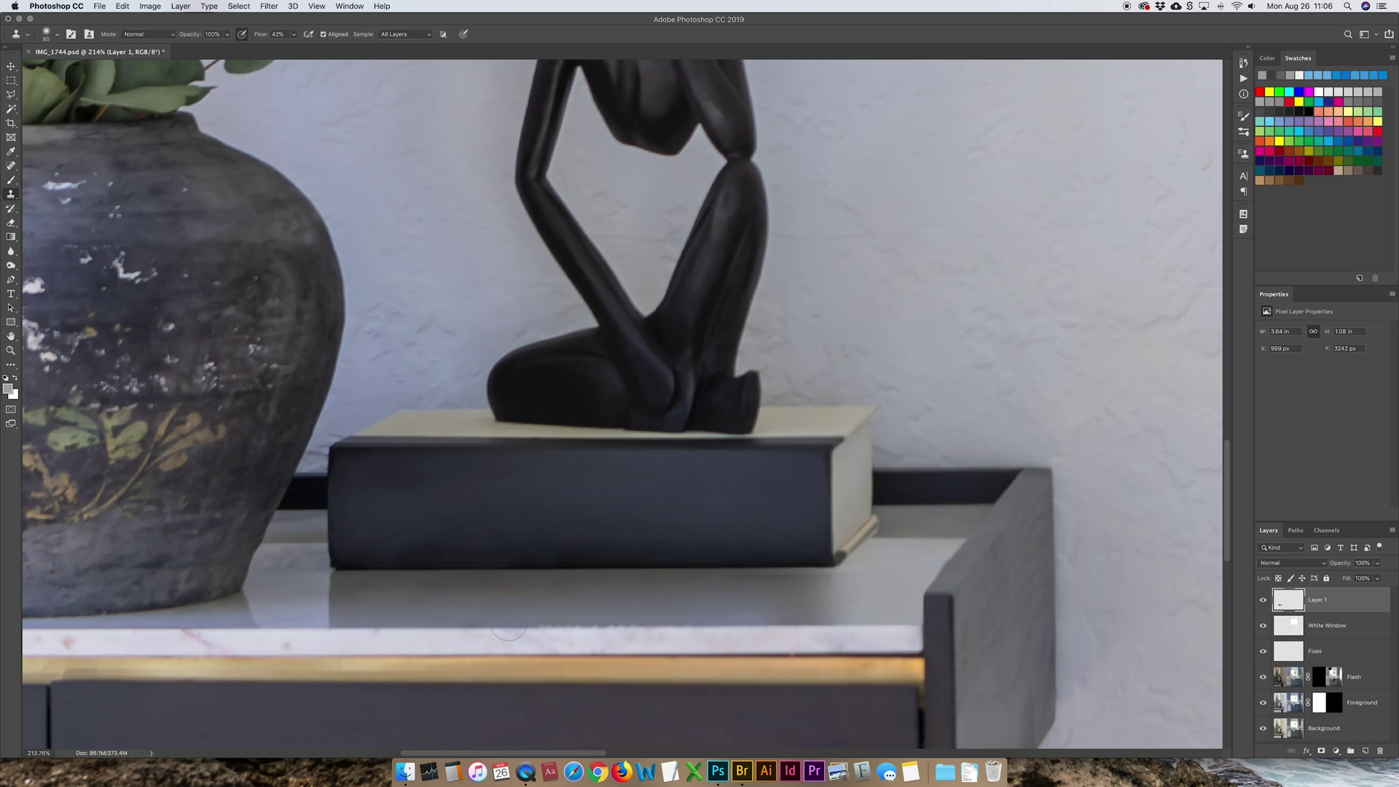
pyautogui.moveTo(507, 627); pyautogui.dragTo(702, 630)
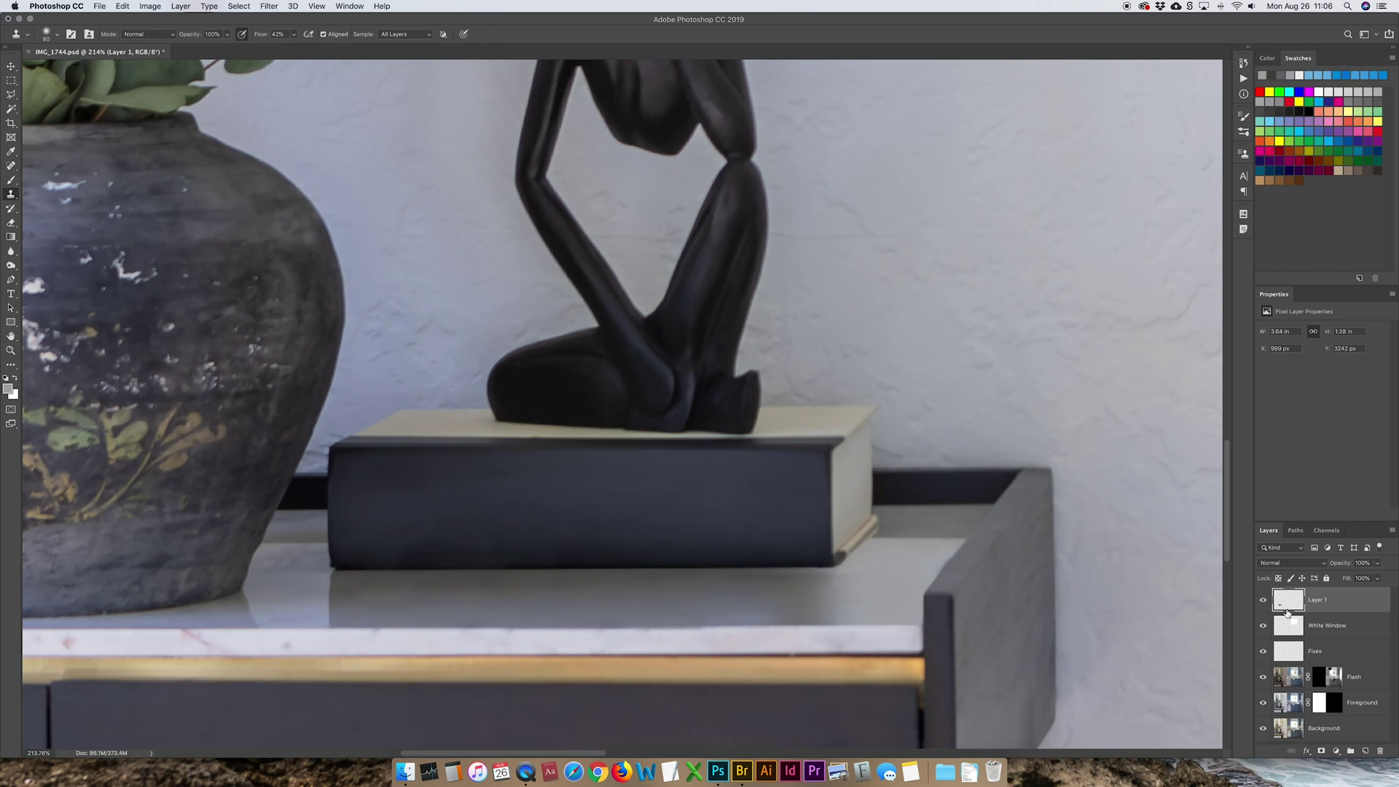
# Fit the photo on screen and toggle Layer 1 to compare with and without the patch
pyautogui.press('super+0')
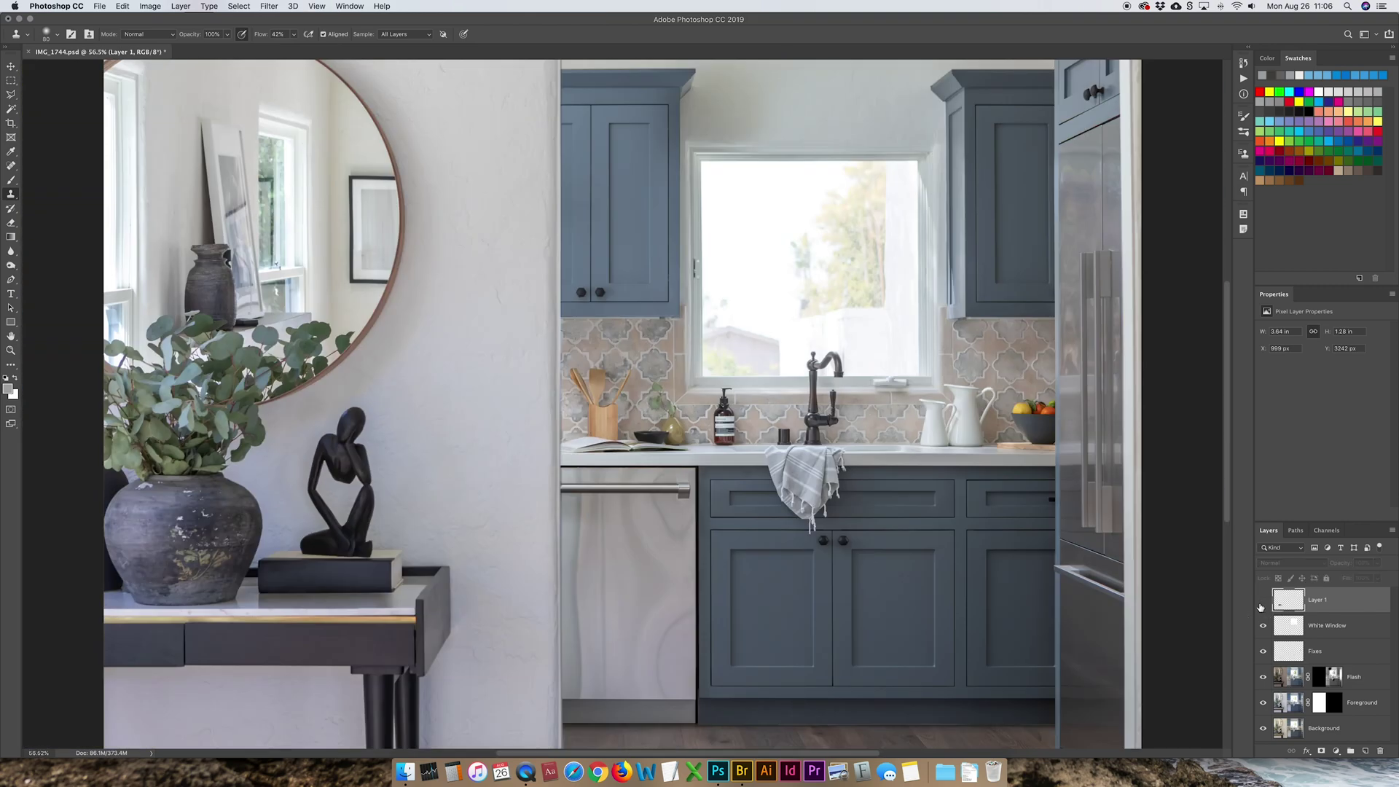
pyautogui.click(1262, 604)
pyautogui.click(1261, 606)
pyautogui.click(1261, 606)
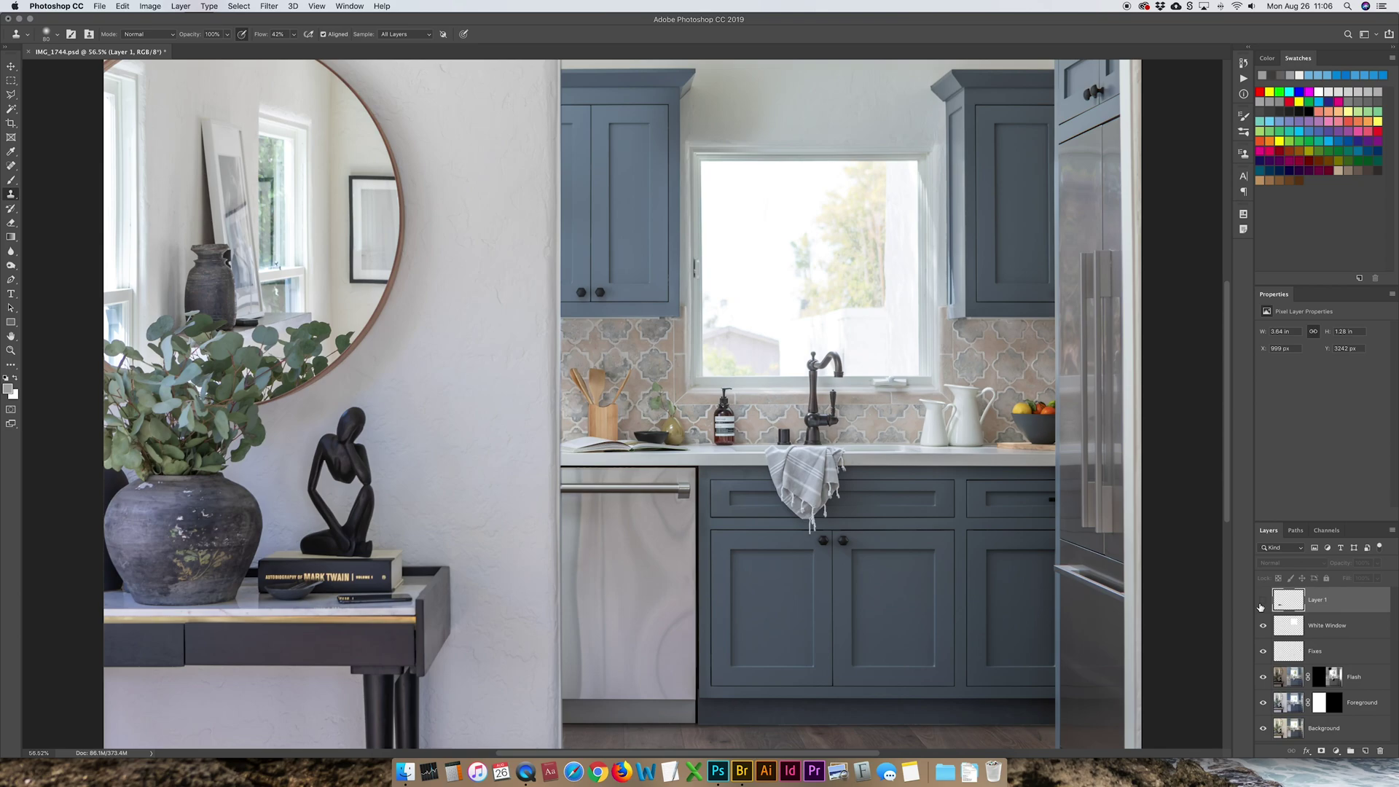
pyautogui.click(1261, 606)
# Rename the patch layer 'Book Fix', hide it, and sample the beige of the original lettering
pyautogui.press('z')
pyautogui.moveTo(326, 576); pyautogui.dragTo(528, 580)
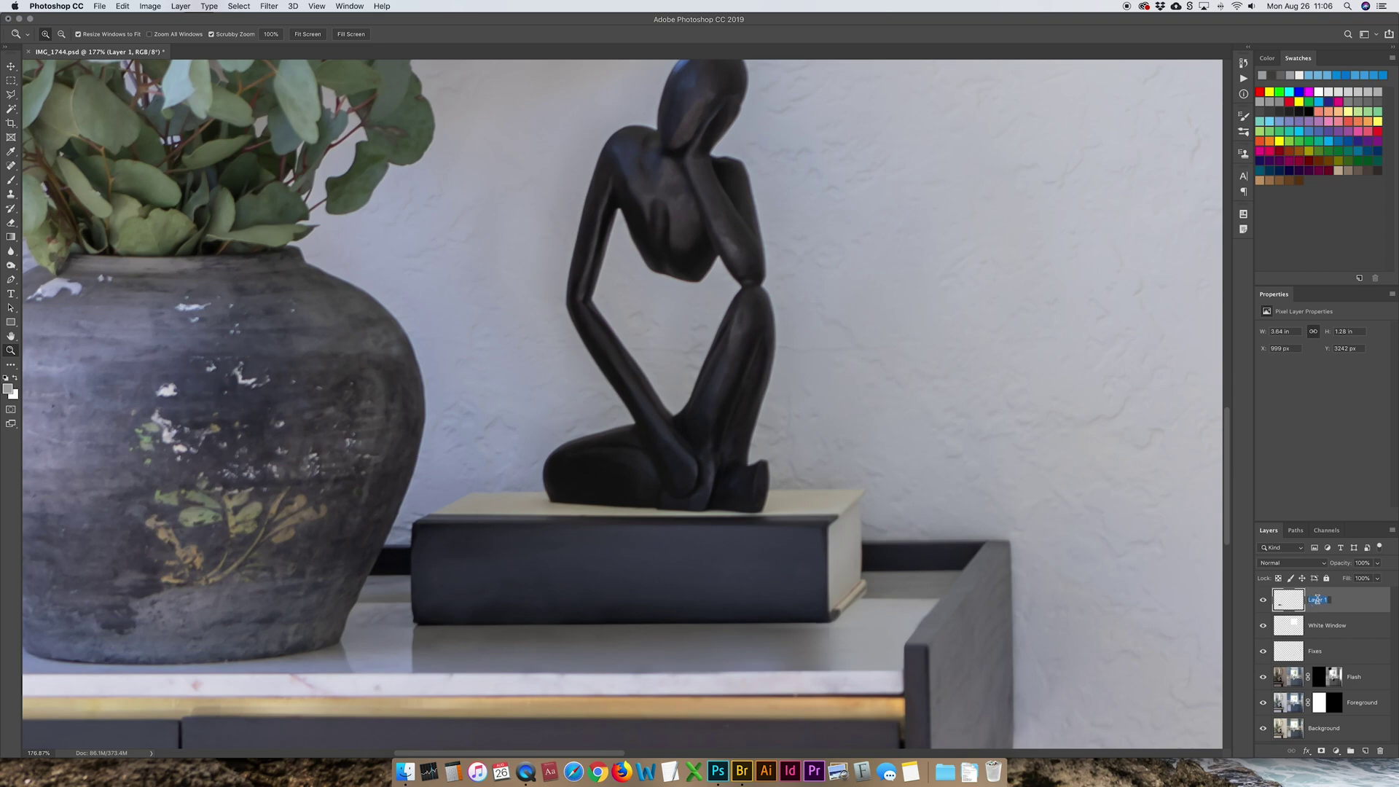
pyautogui.write('Book Fix')
pyautogui.press('Return')
pyautogui.click(1264, 602)
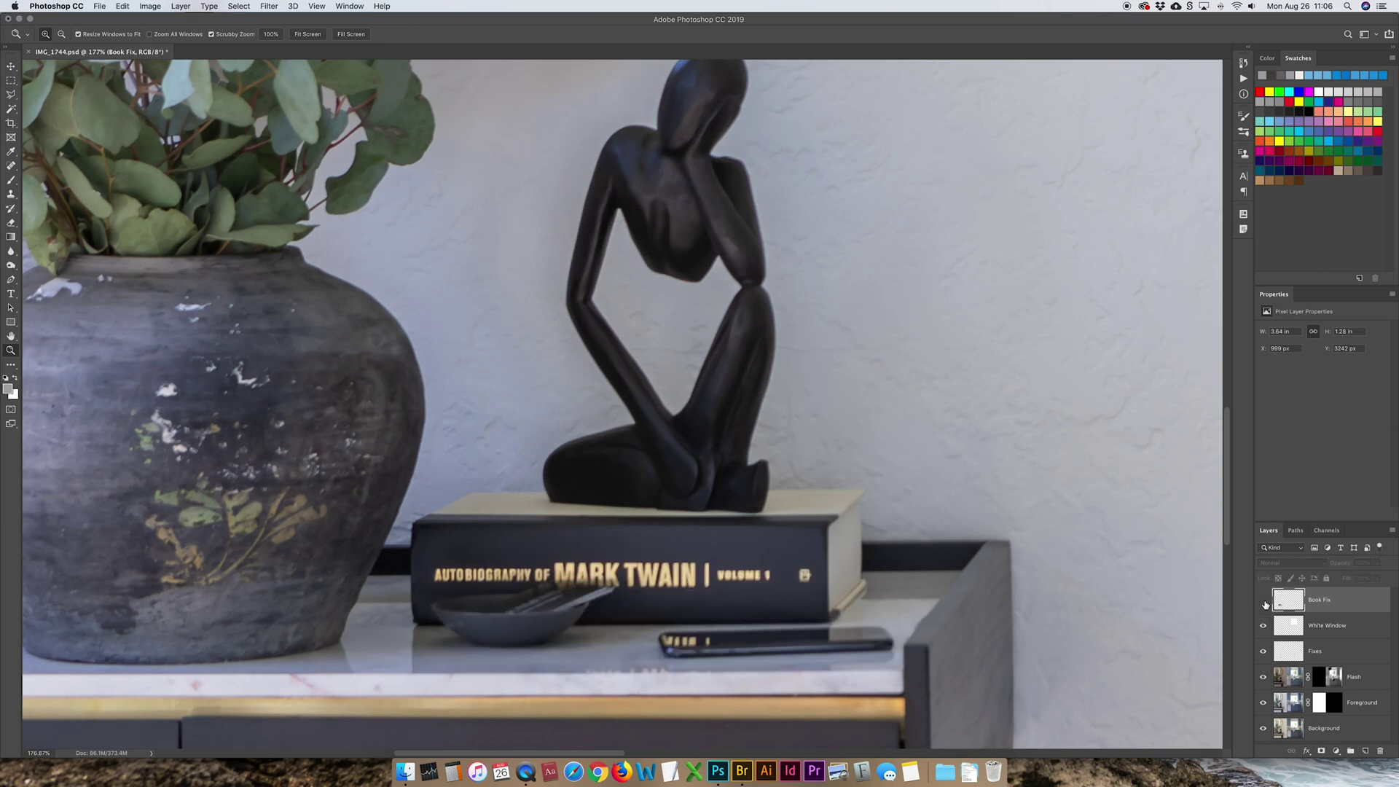
pyautogui.press('i')
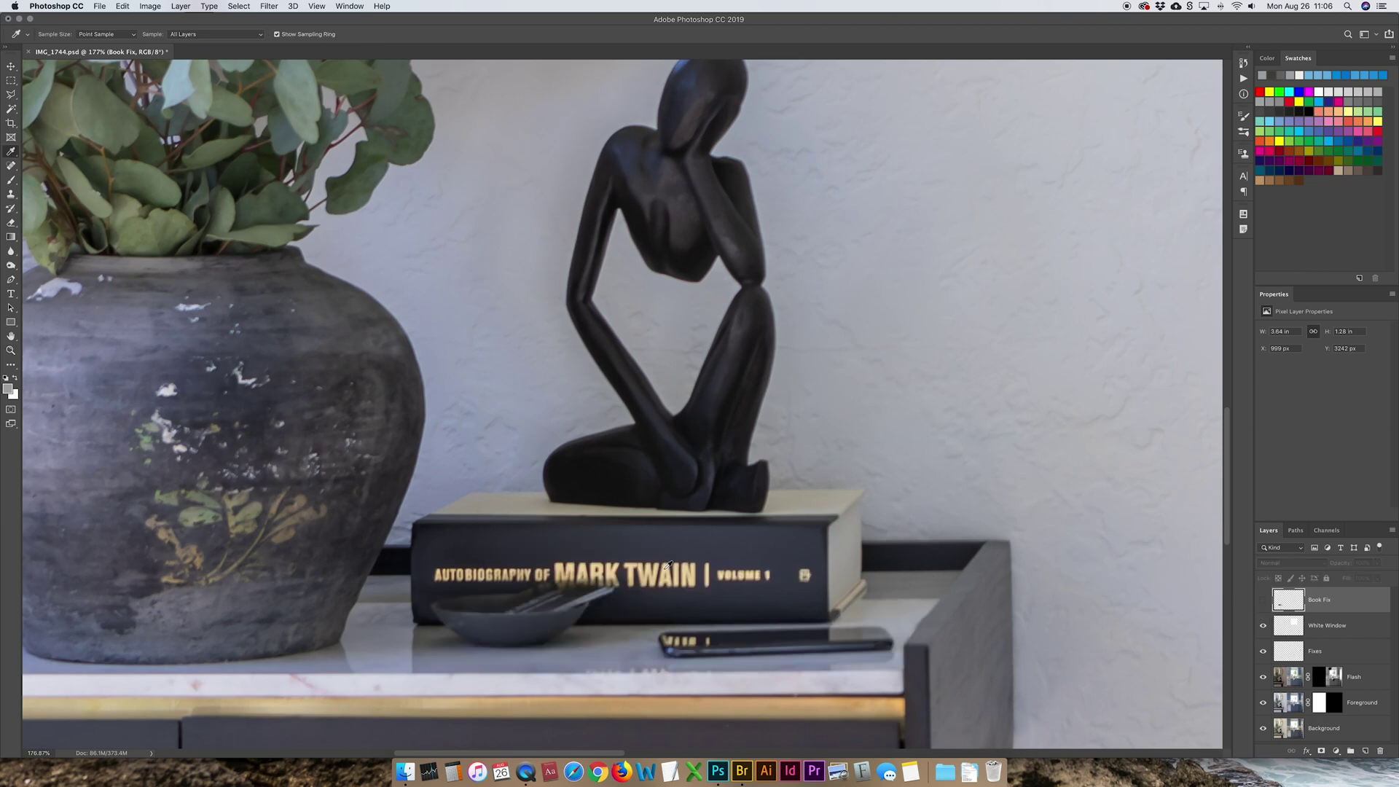
pyautogui.click(669, 565)
# Add the text 'HOW TO MAKE GREAT TILE' and move it onto the book spine
pyautogui.press('t')
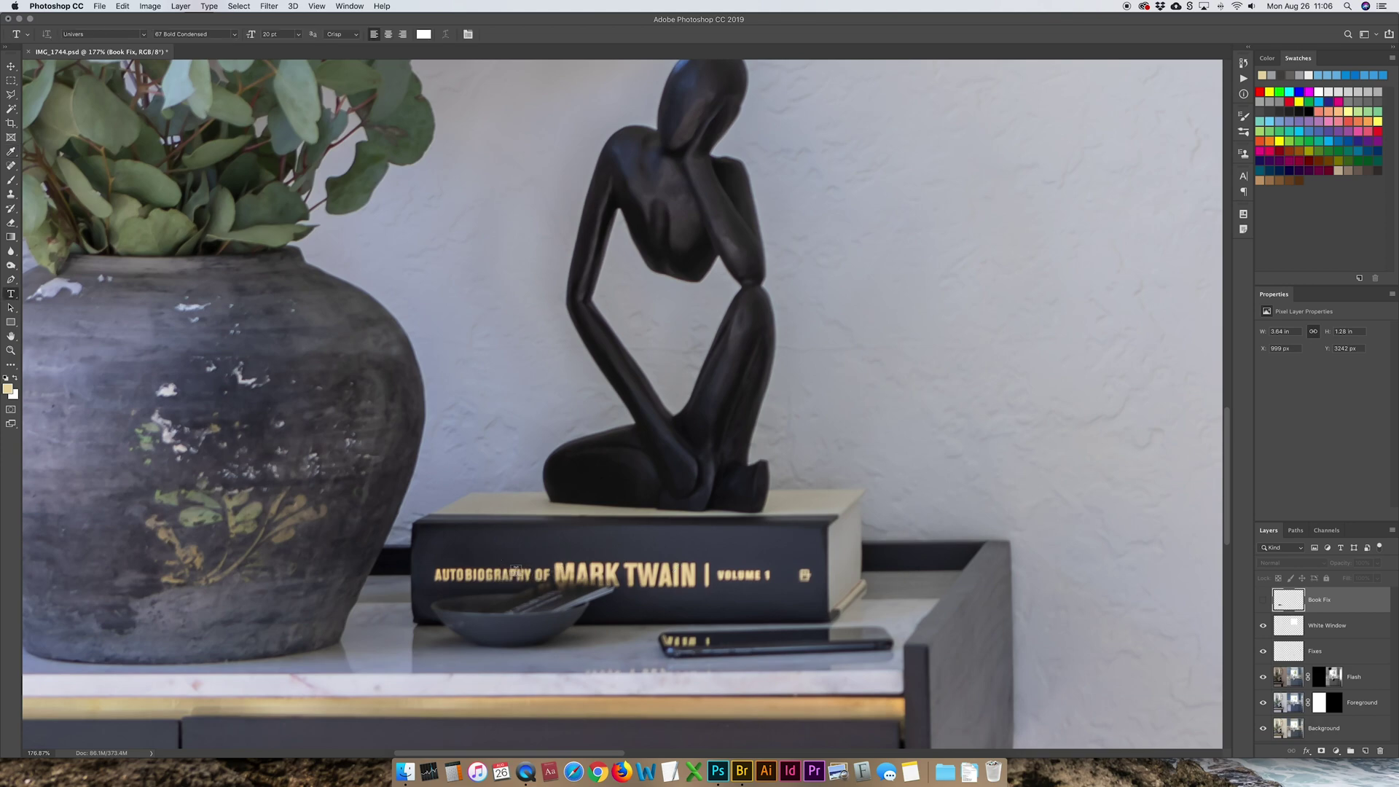
pyautogui.click(515, 570)
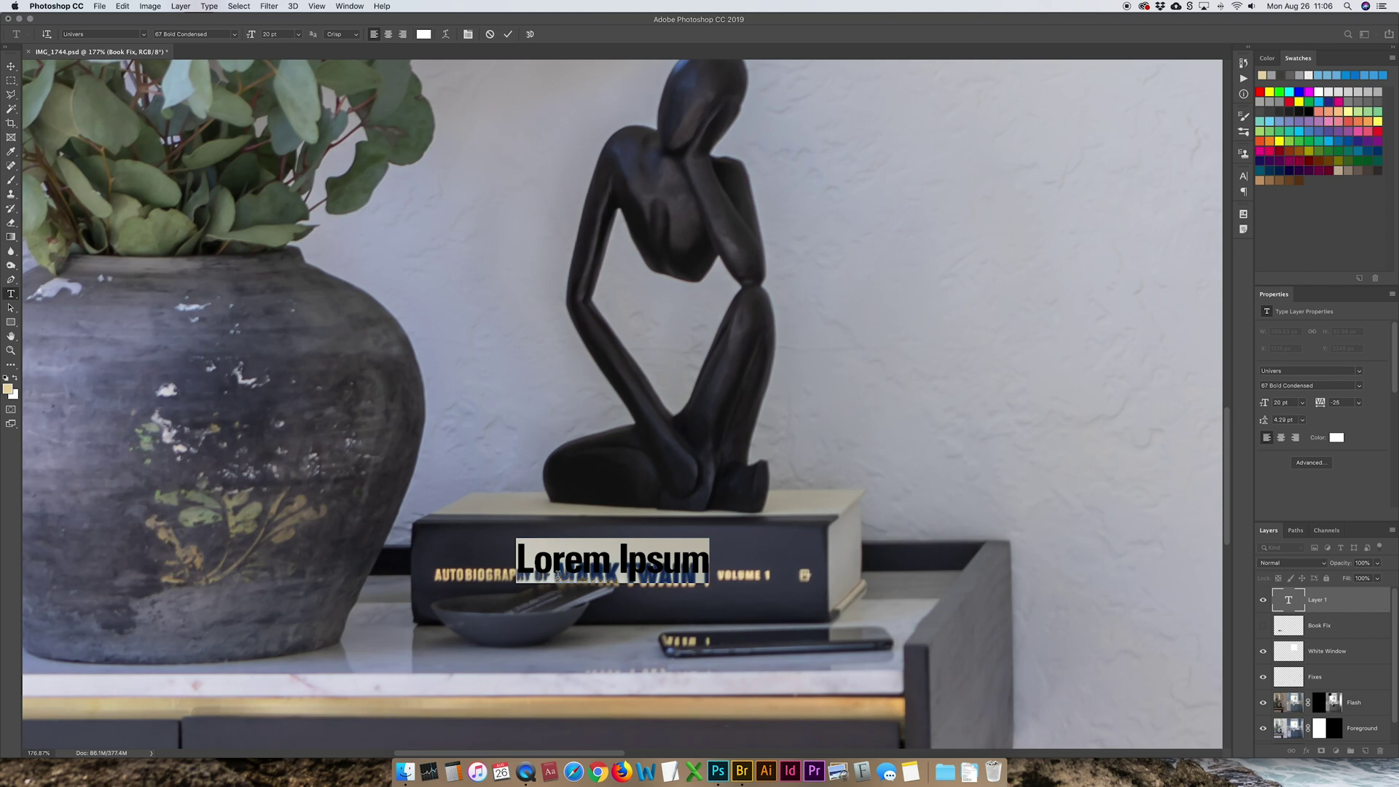
pyautogui.write('HOW TO')
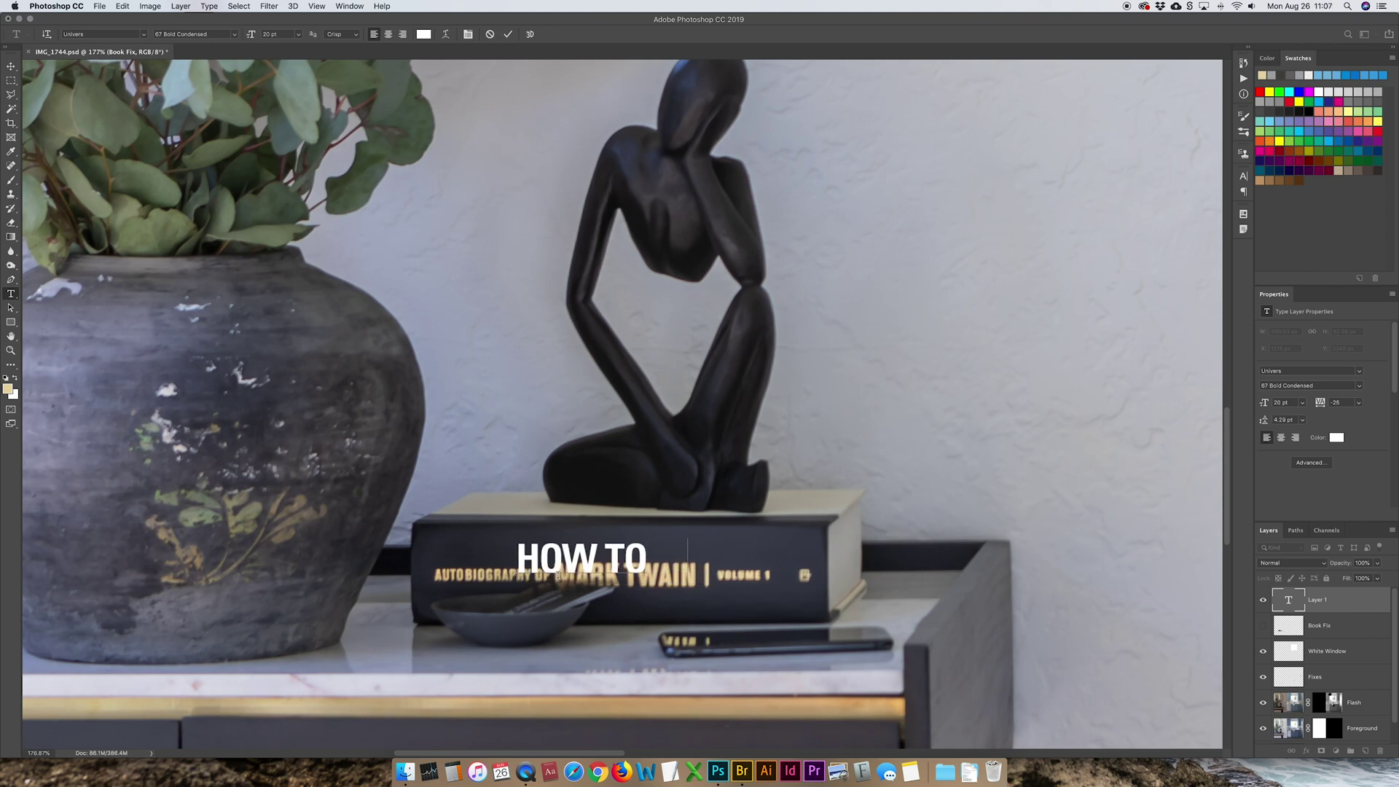
pyautogui.write(' MAKE GREAT TILE')
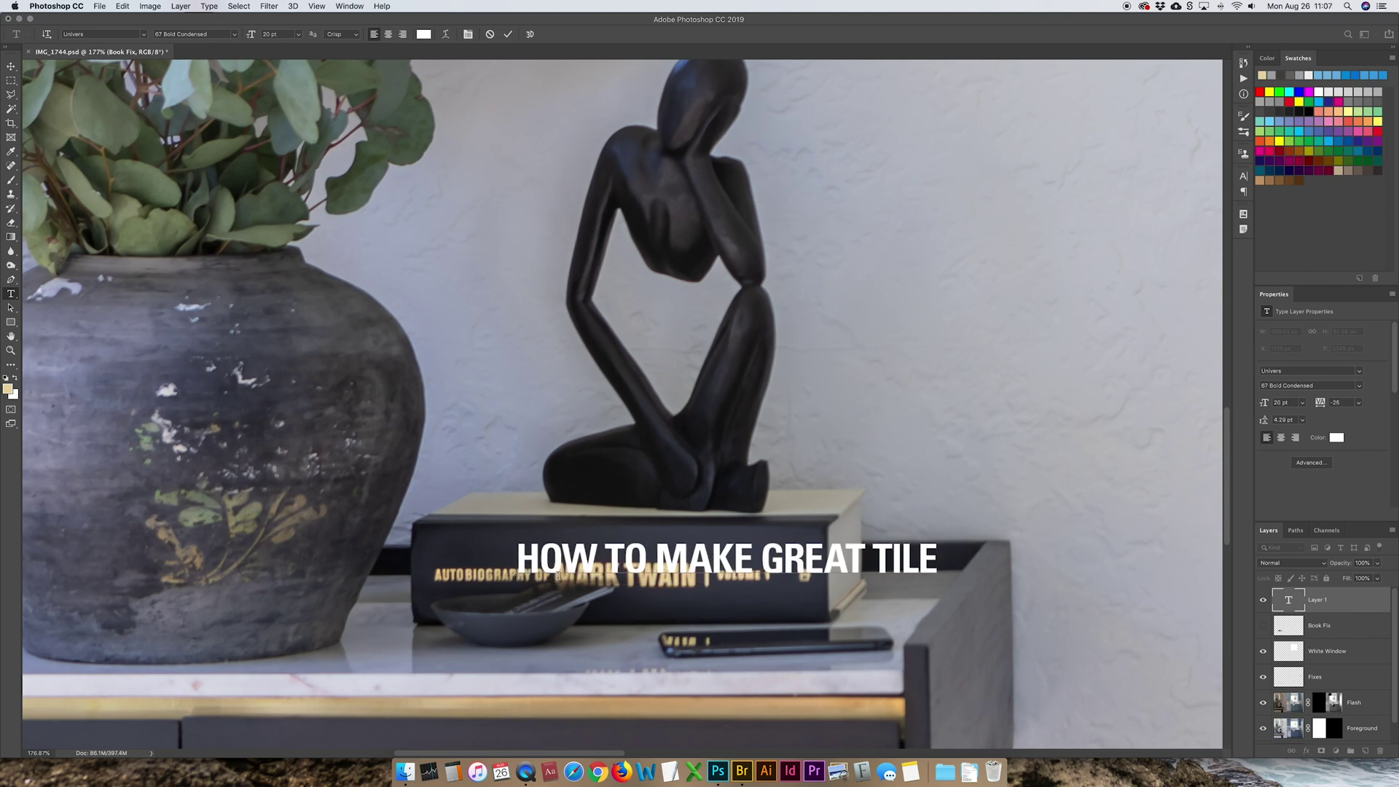
pyautogui.click(11, 67)
pyautogui.moveTo(597, 567); pyautogui.dragTo(513, 576)
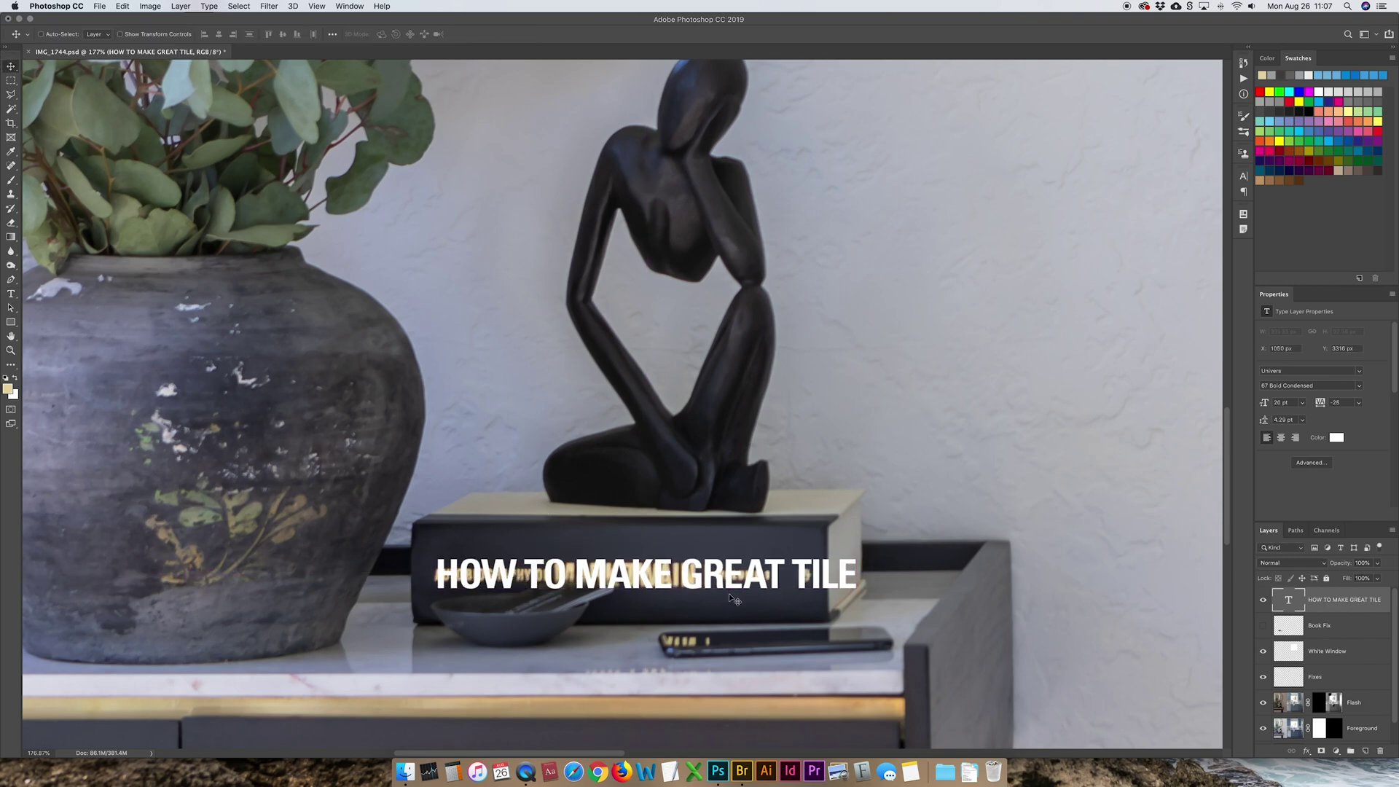
# Colour the title with the sampled lettering beige and scale it down to about 60%
pyautogui.doubleClick(1287, 602)
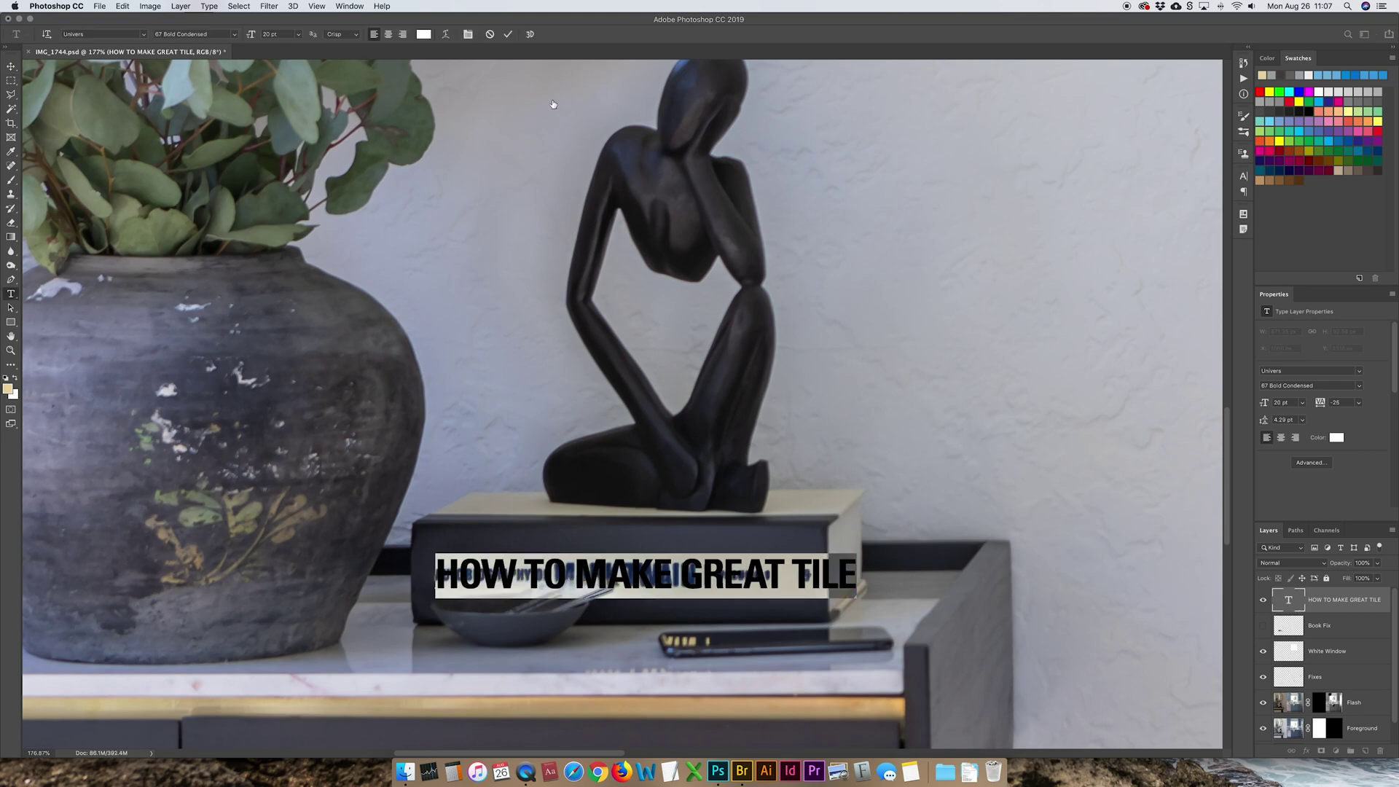
pyautogui.click(424, 35)
pyautogui.click(630, 570)
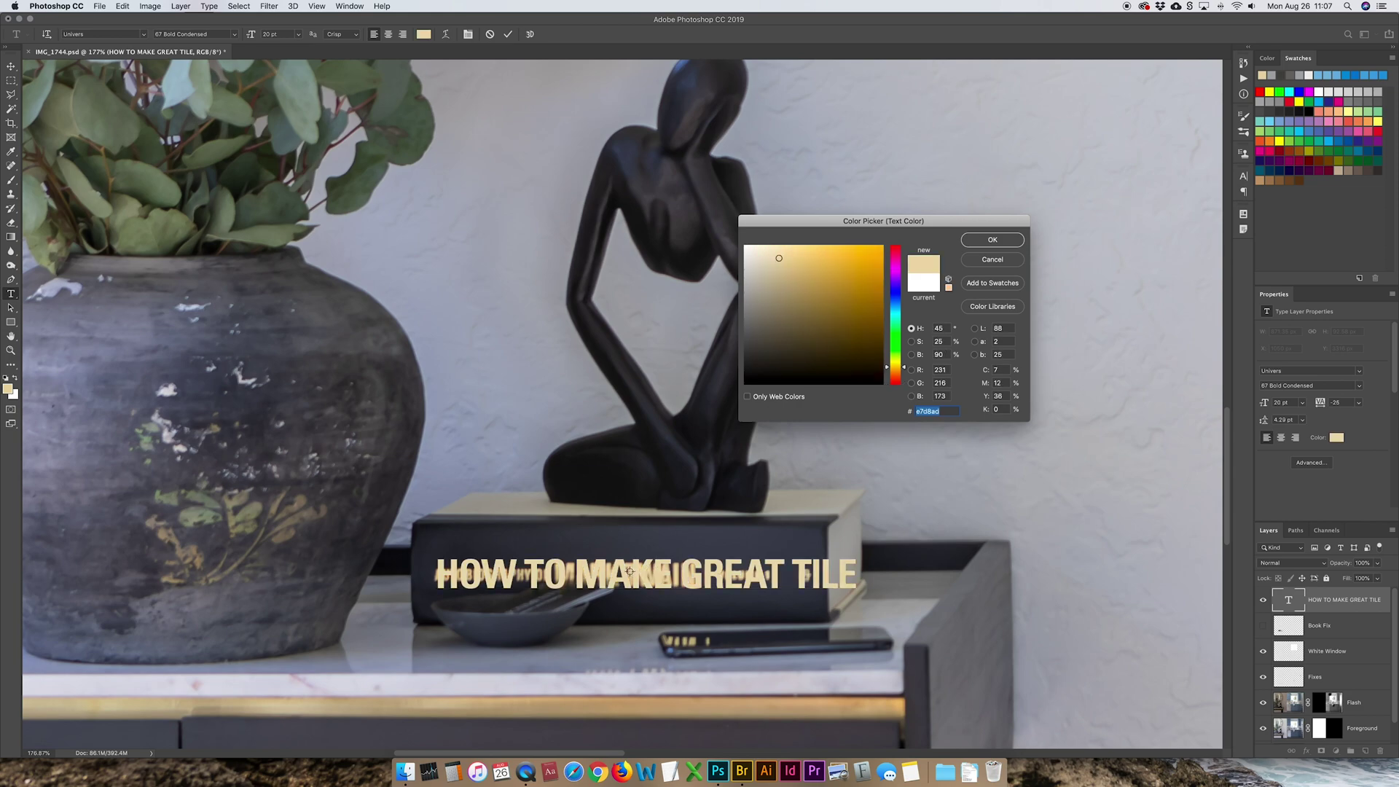
pyautogui.click(991, 240)
pyautogui.hotkey('ctrl', 't')
pyautogui.moveTo(857, 591); pyautogui.dragTo(698, 593)
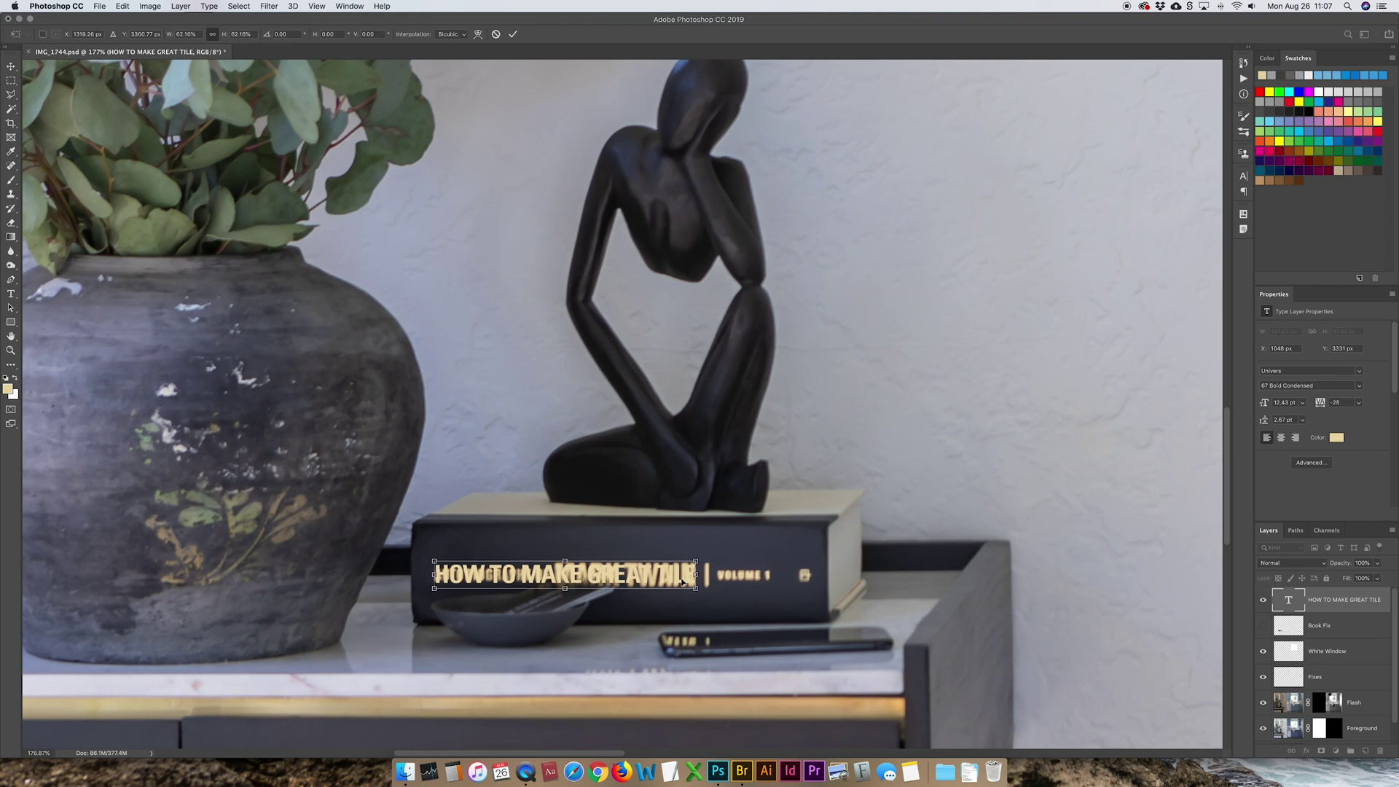
# Apply the title resize and nudge it slightly down and left
pyautogui.press('Return')
pyautogui.press('Down')
pyautogui.press('Down')
pyautogui.press('Down')
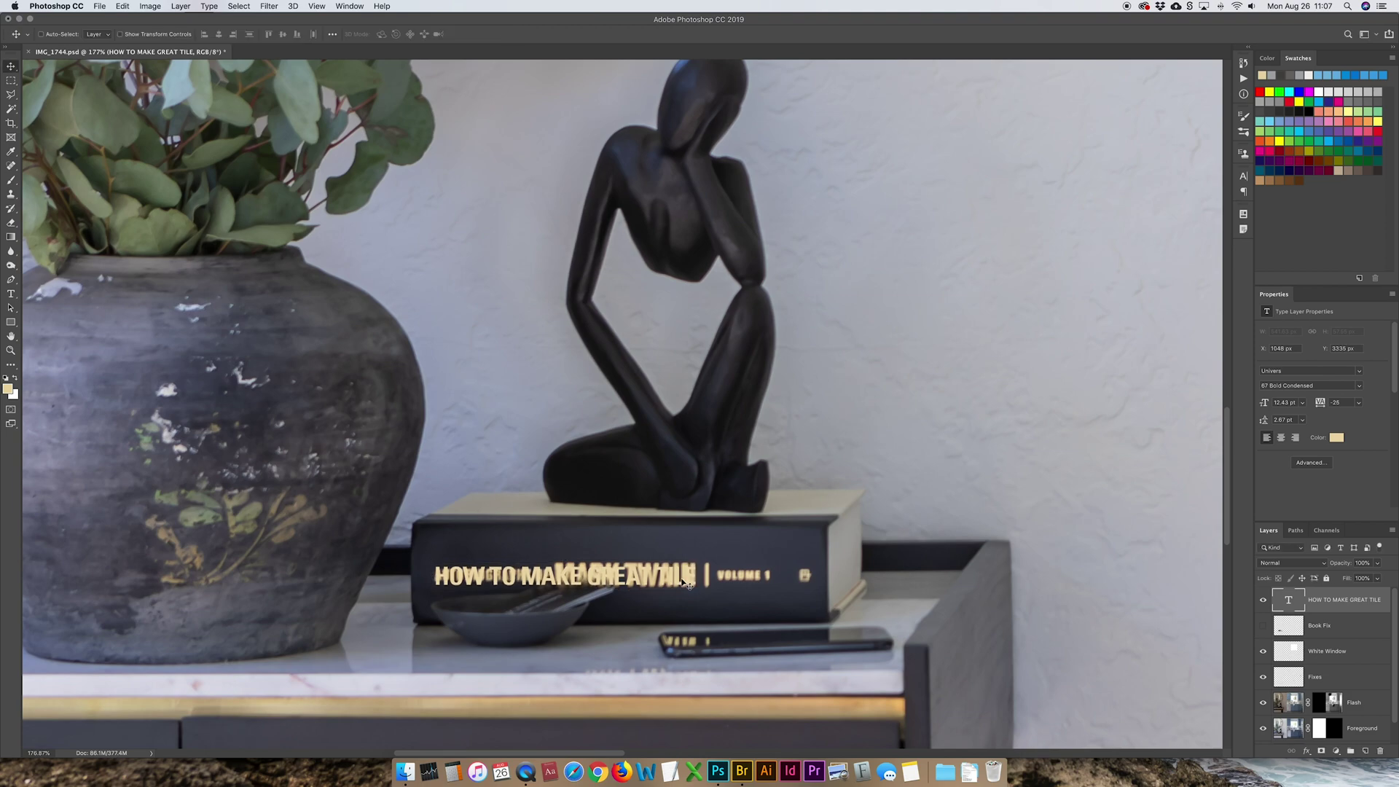
pyautogui.press('Left')
# Duplicate the title to the right, retype it as 'ARTO', and shrink it slightly
pyautogui.moveTo(630, 578); pyautogui.dragTo(931, 576)
pyautogui.doubleClick(892, 575)
pyautogui.click(891, 576)
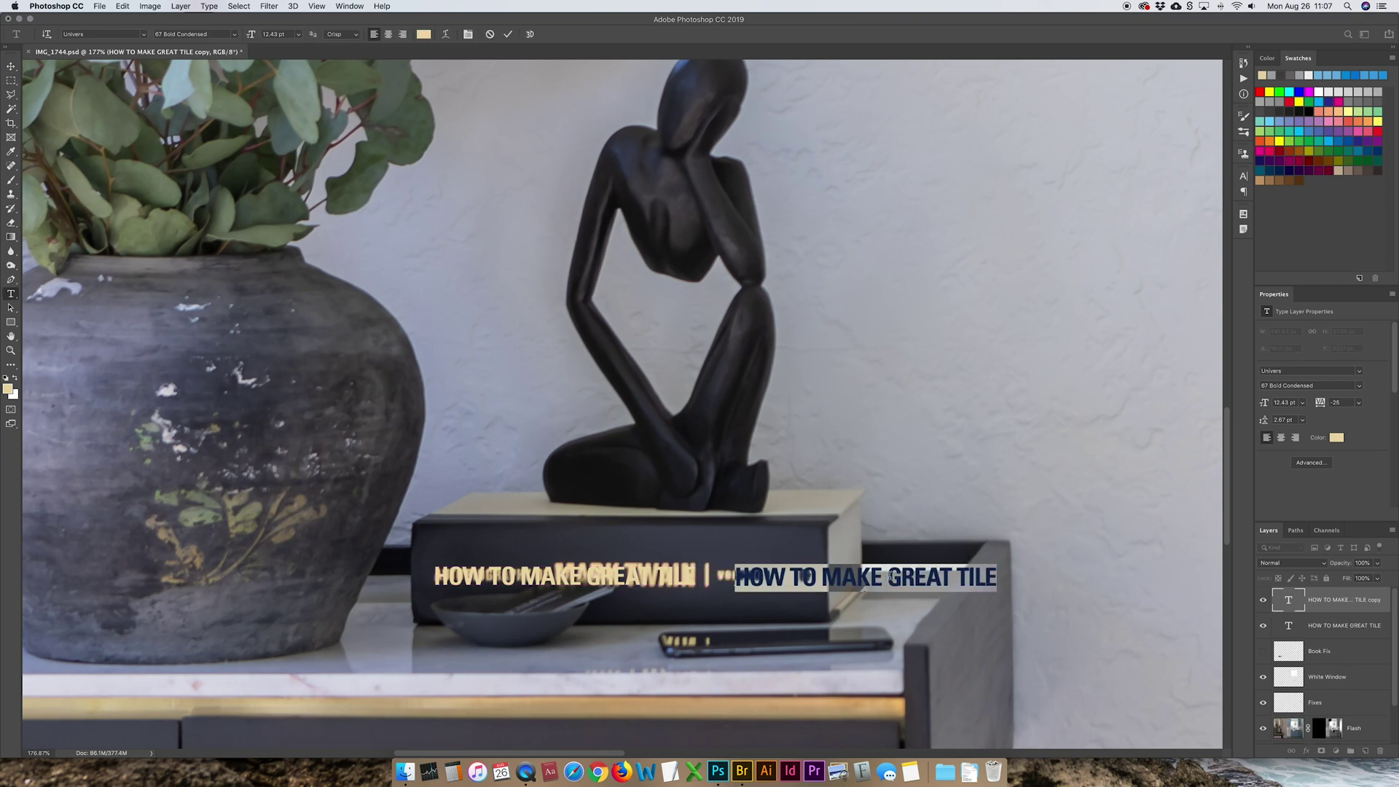
pyautogui.write('ARTO')
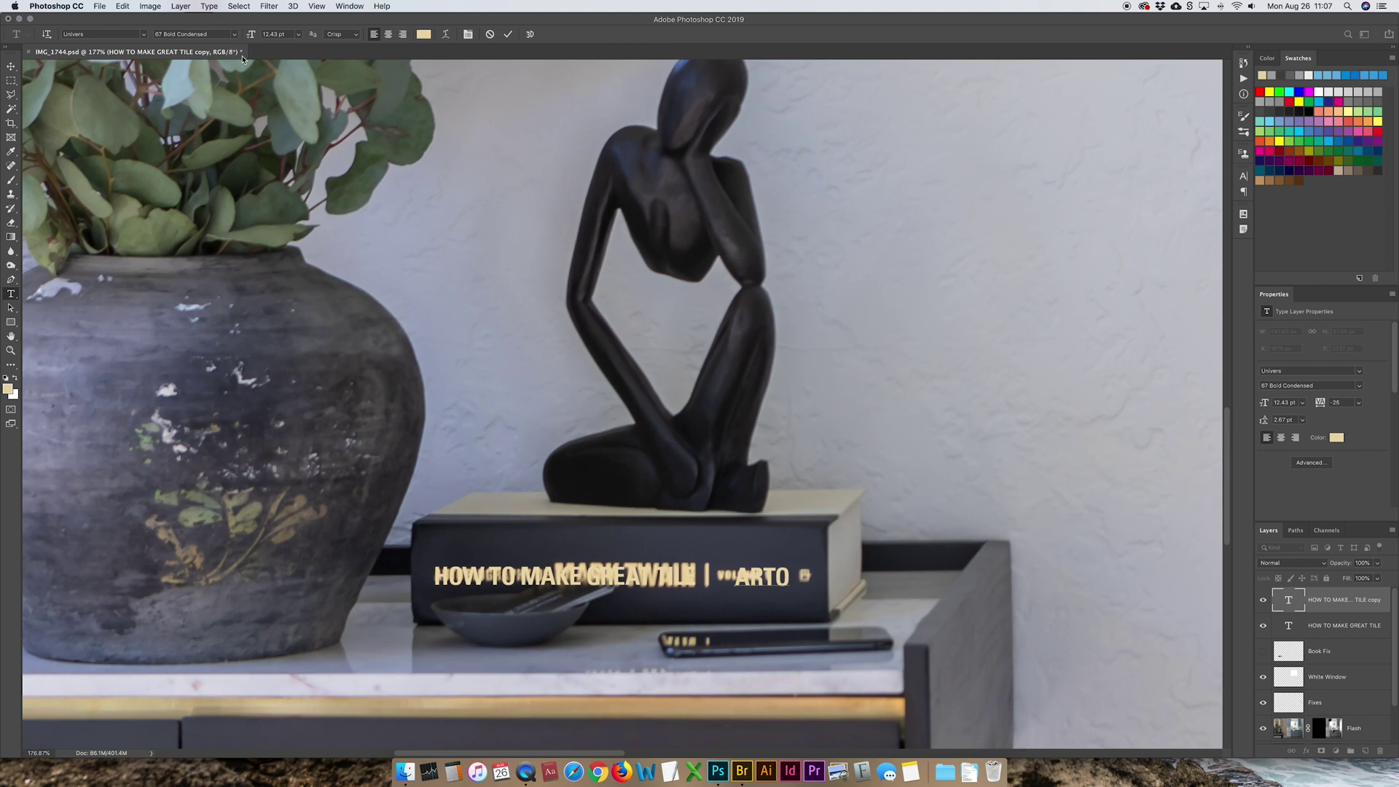
pyautogui.click(11, 65)
pyautogui.moveTo(761, 577)
pyautogui.mouseDown()
pyautogui.moveTo(746, 576)
pyautogui.moveTo(774, 563)
pyautogui.moveTo(753, 573)
pyautogui.mouseUp()
pyautogui.press('super+t')
pyautogui.press('Return')
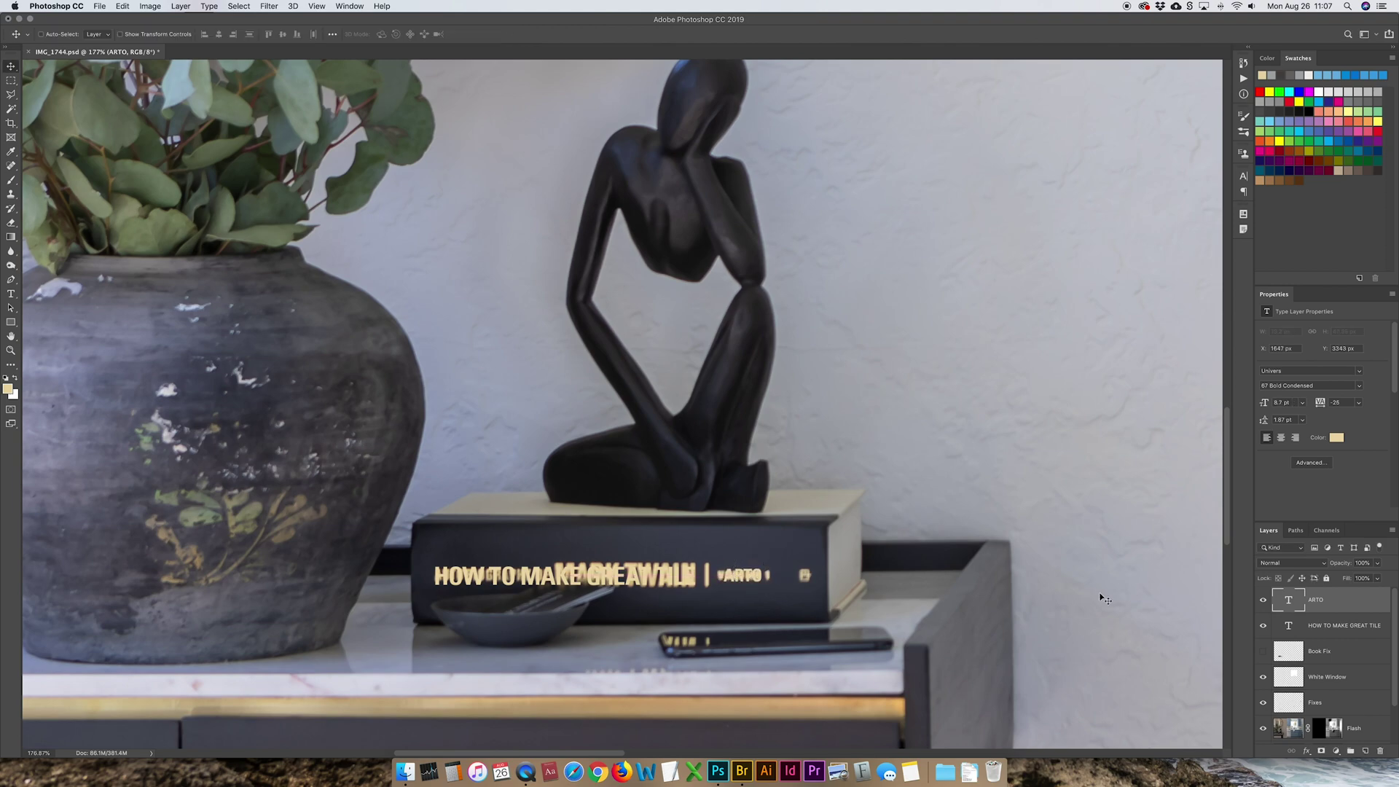
# Toggle Book Fix's visibility to check the spine, then add a new empty layer
pyautogui.click(1263, 652)
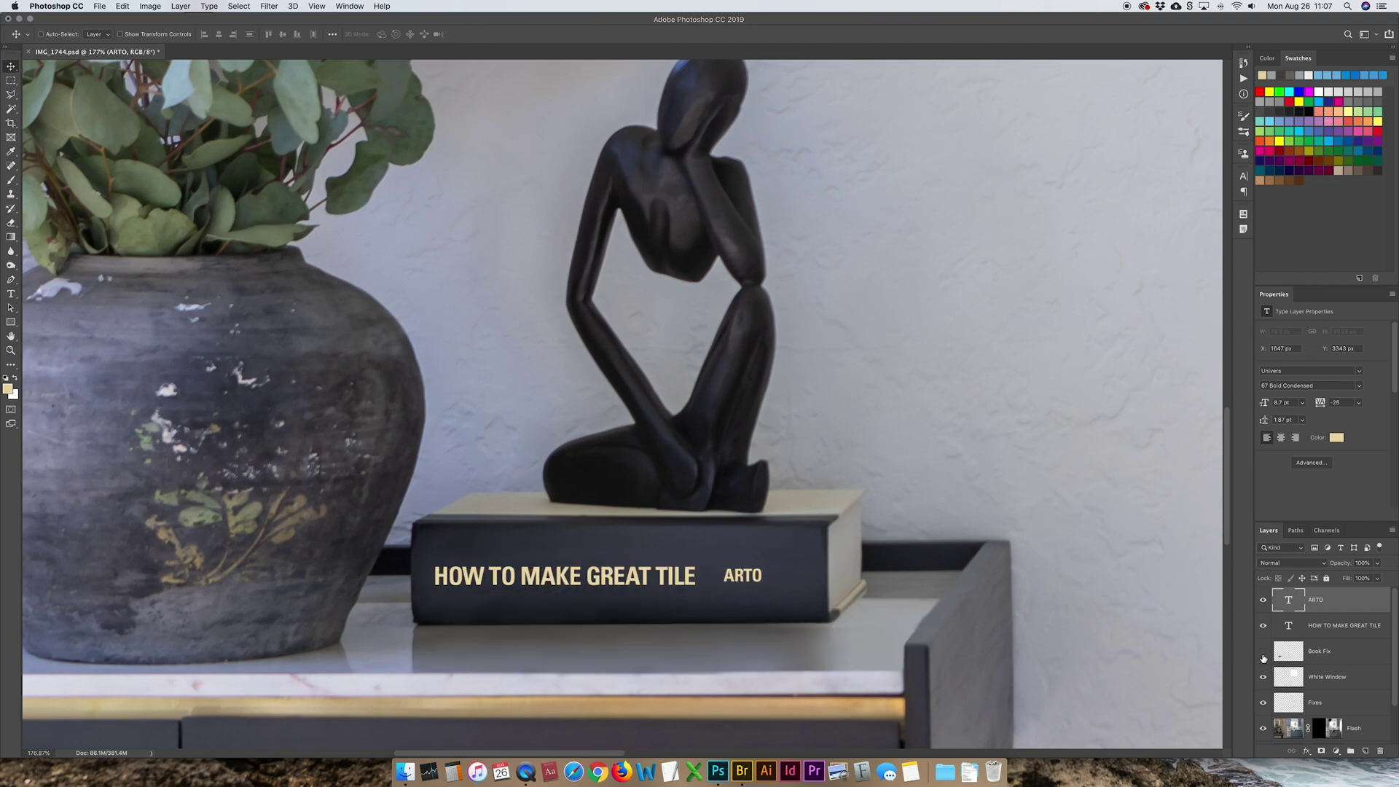
pyautogui.click(1263, 652)
pyautogui.press('super+shift+alt+n')
# Marquee the divider bar with 0 px feather and fill it with the beige foreground colour
pyautogui.press('z')
pyautogui.click(711, 576)
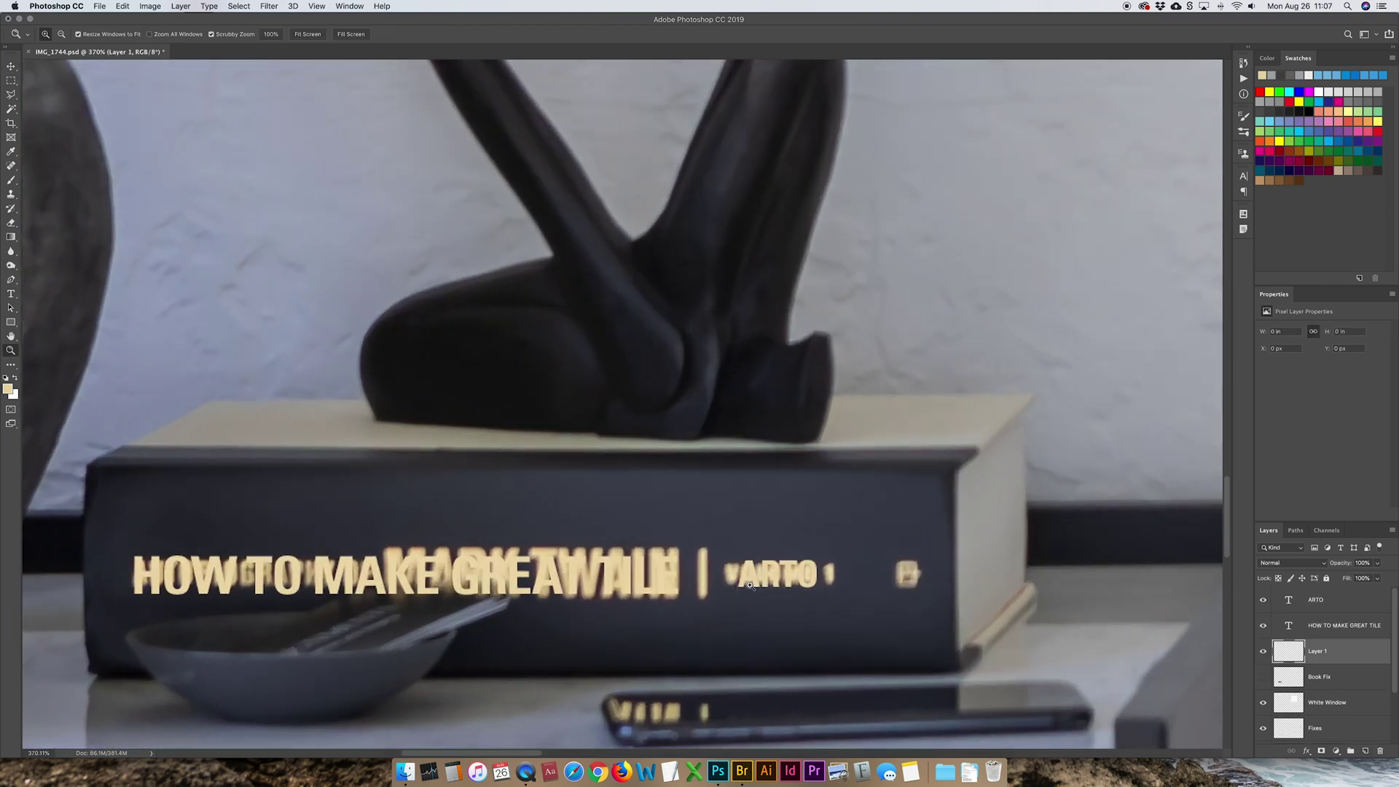
pyautogui.press('m')
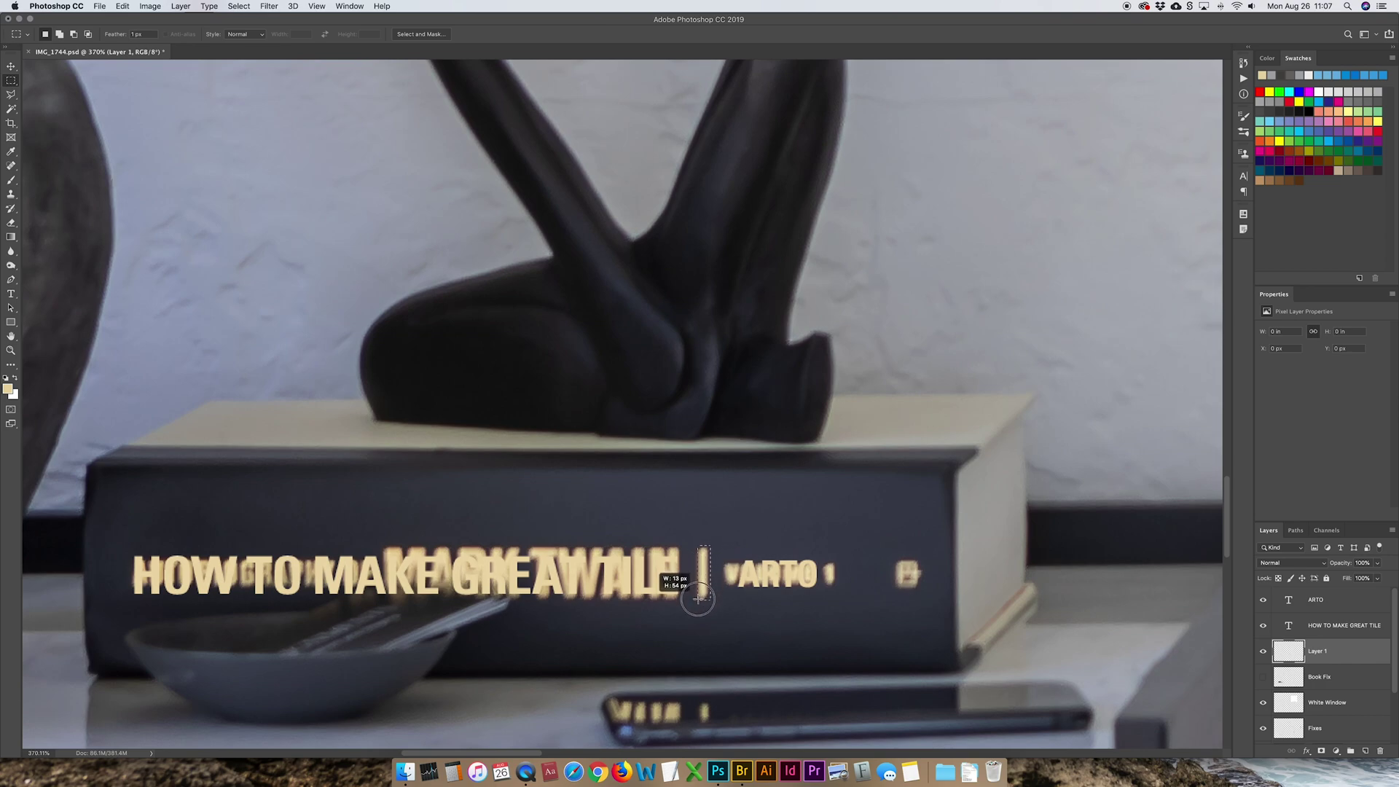
pyautogui.moveTo(711, 545); pyautogui.dragTo(698, 600)
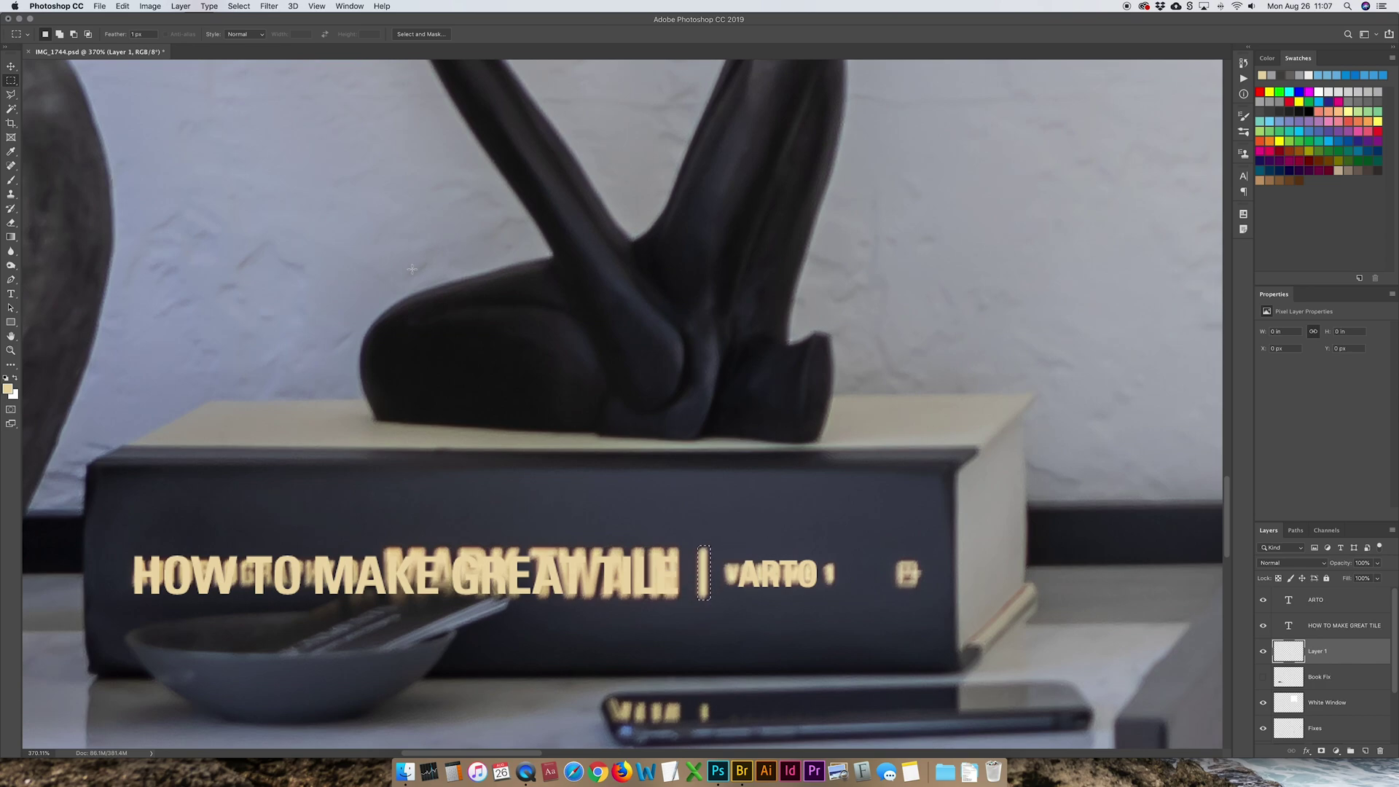
pyautogui.click(138, 35)
pyautogui.write('0')
pyautogui.moveTo(707, 548); pyautogui.dragTo(699, 599)
pyautogui.hotkey('alt', 'BackSpace')
pyautogui.press('super+d')
# Turn Book Fix back on, nudge the bar right and ARTO down, and transform the bar
pyautogui.click(1263, 677)
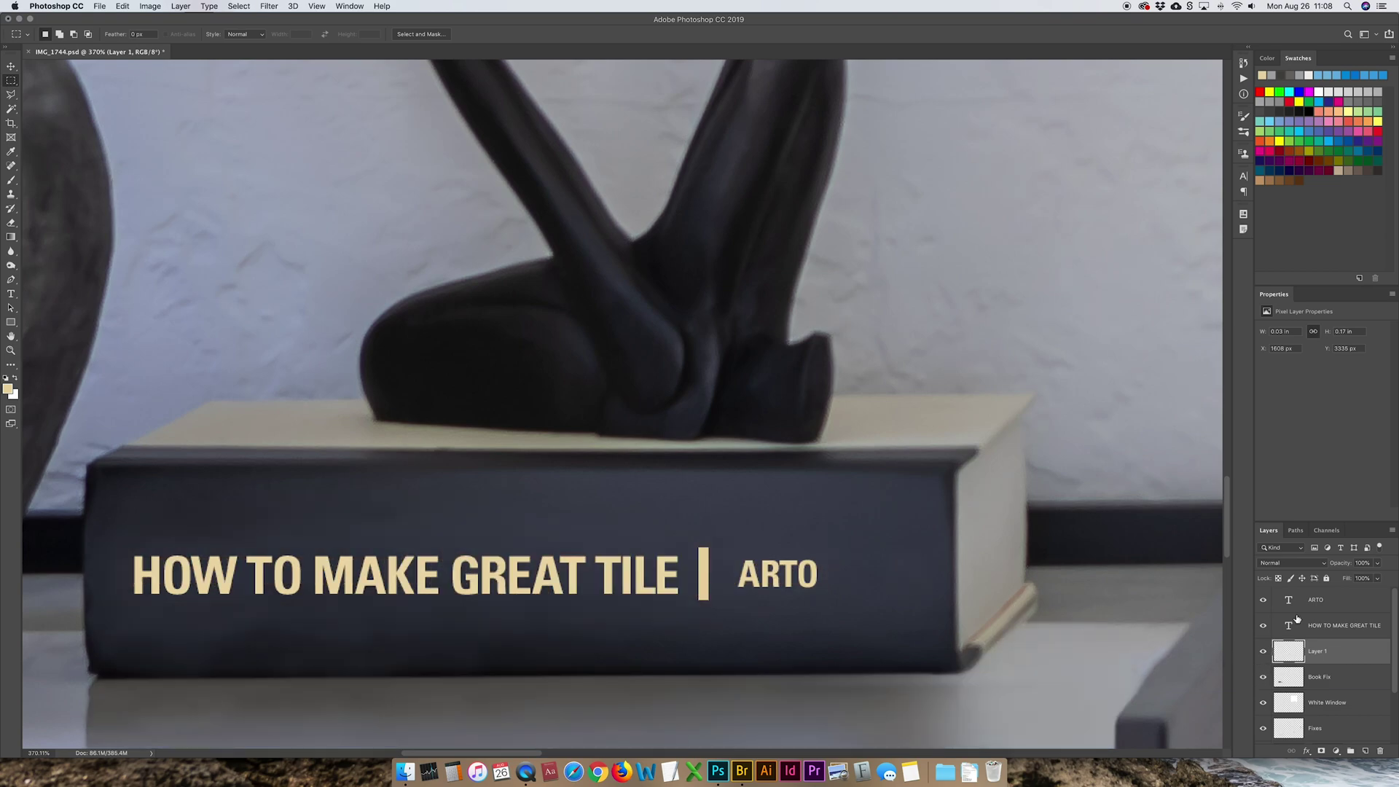
pyautogui.press('super+minus')
pyautogui.press('super+minus')
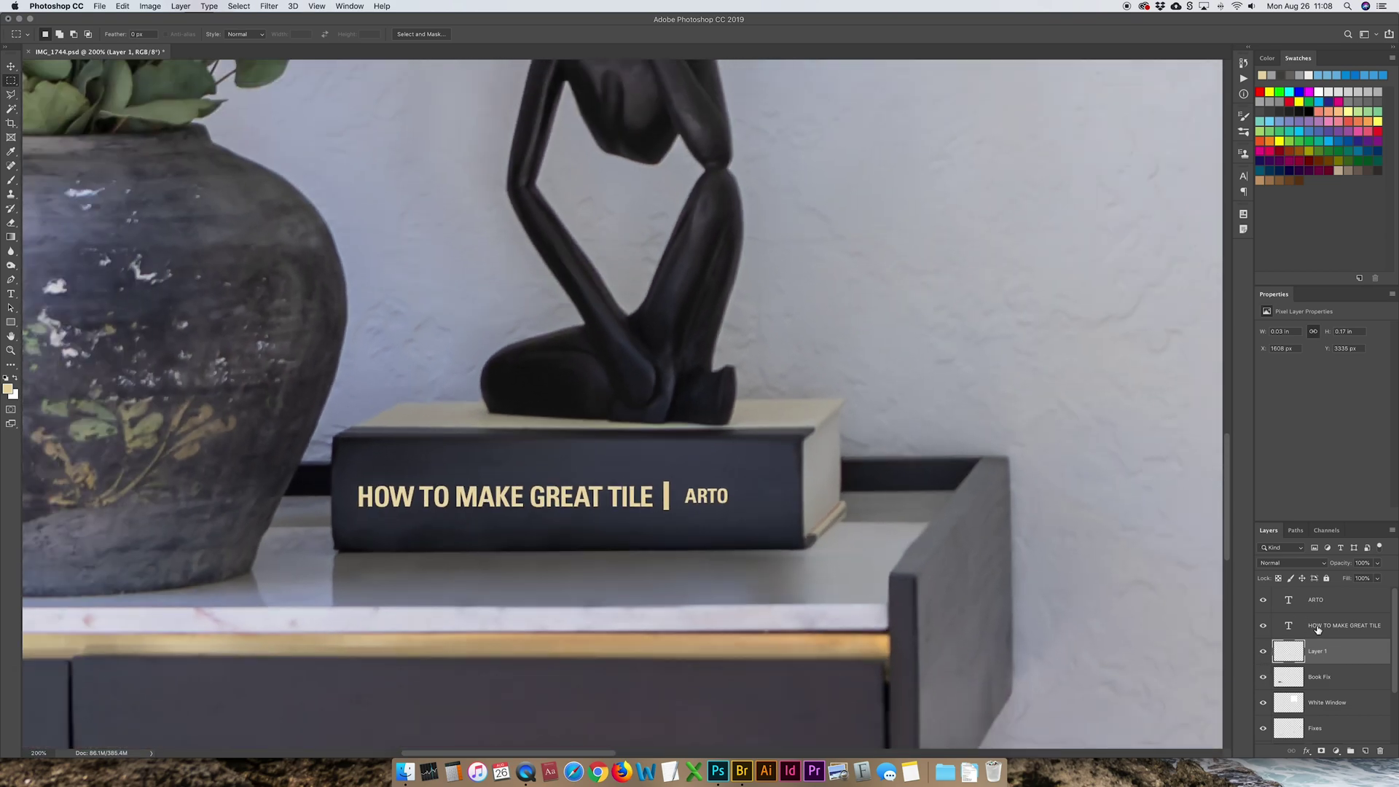
pyautogui.press('v')
pyautogui.press('Right')
pyautogui.press('Right')
pyautogui.press('Right')
pyautogui.press('Right')
pyautogui.press('Right')
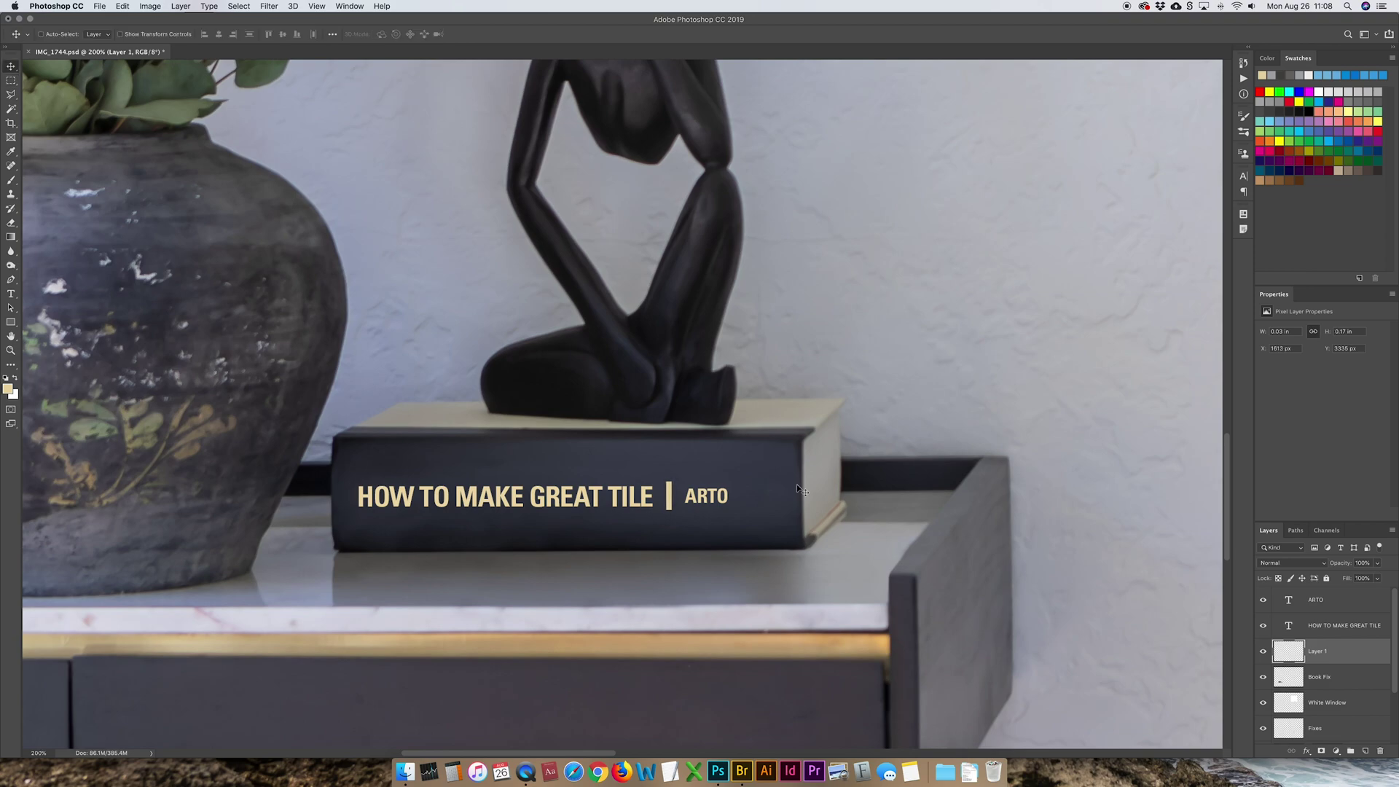
pyautogui.click(1288, 600)
pyautogui.press('Down')
pyautogui.press('Down')
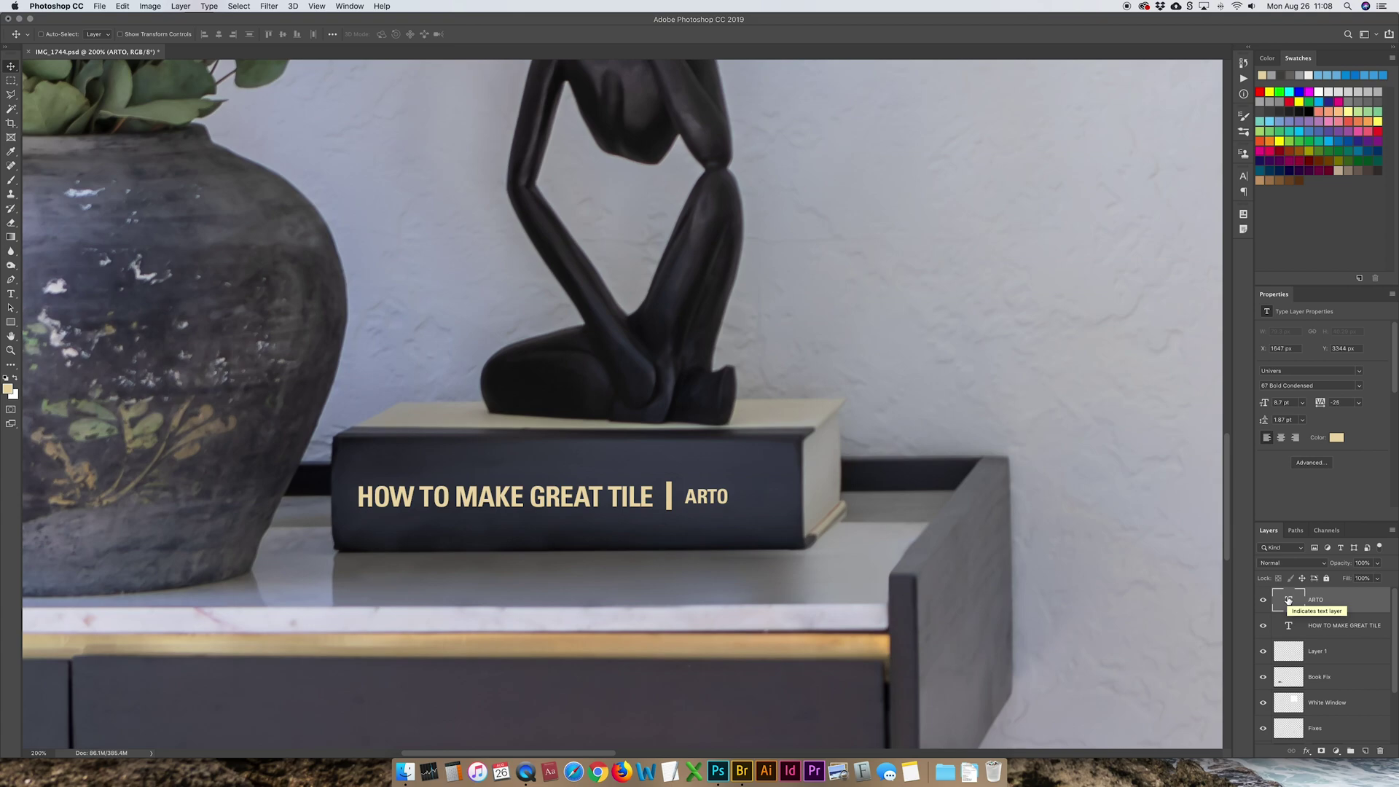
pyautogui.click(1289, 648)
pyautogui.press('super+t')
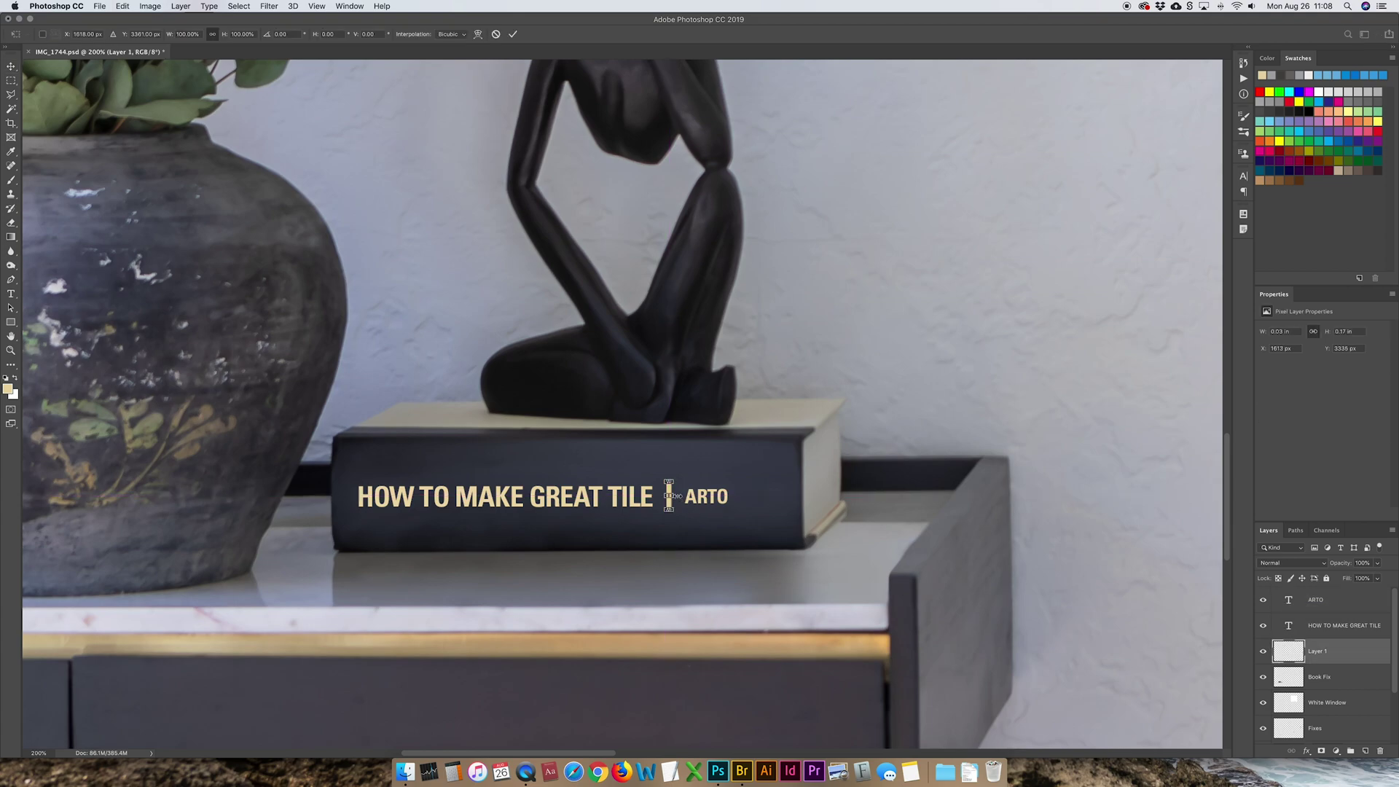
pyautogui.press('super+equal')
pyautogui.press('super+equal')
pyautogui.press('super+equal')
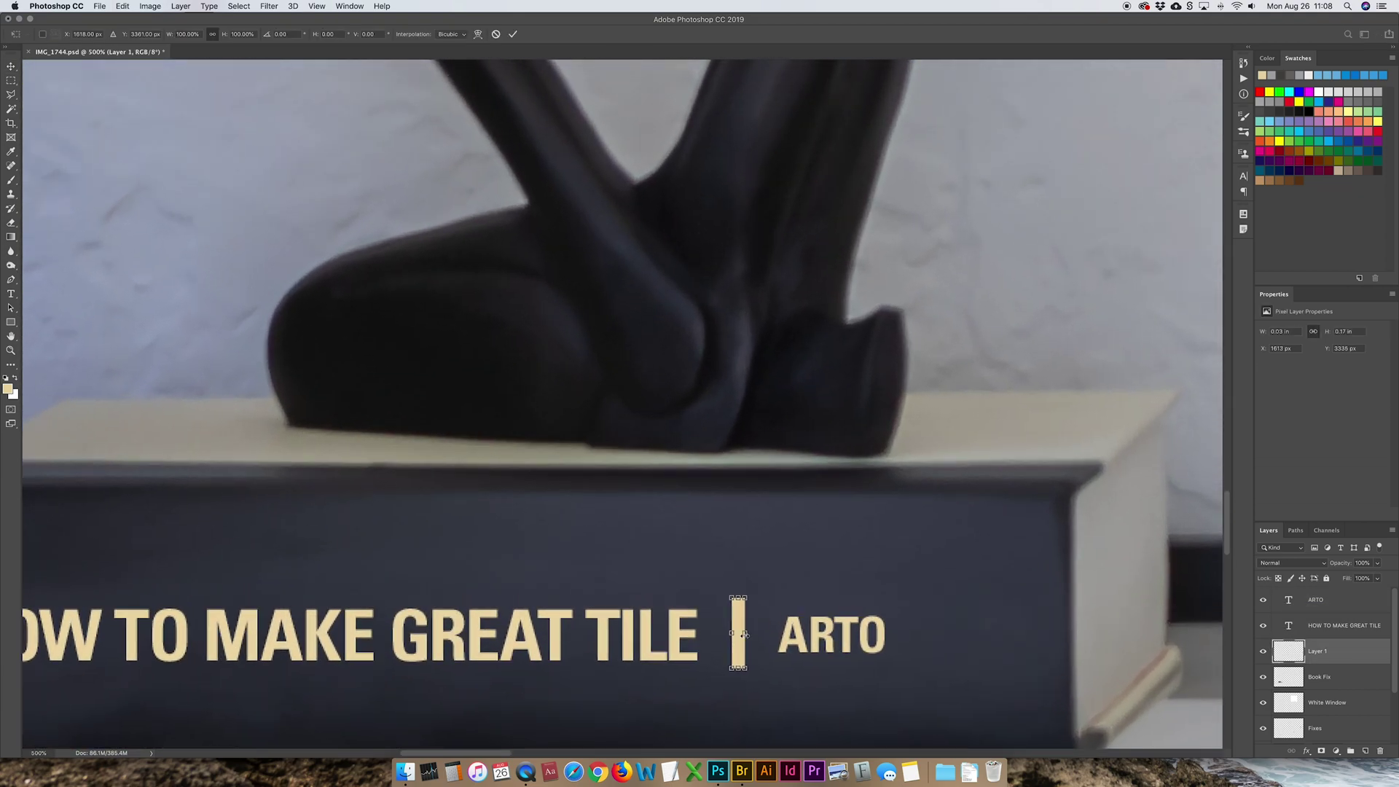
pyautogui.press('Return')
pyautogui.press('super+0')
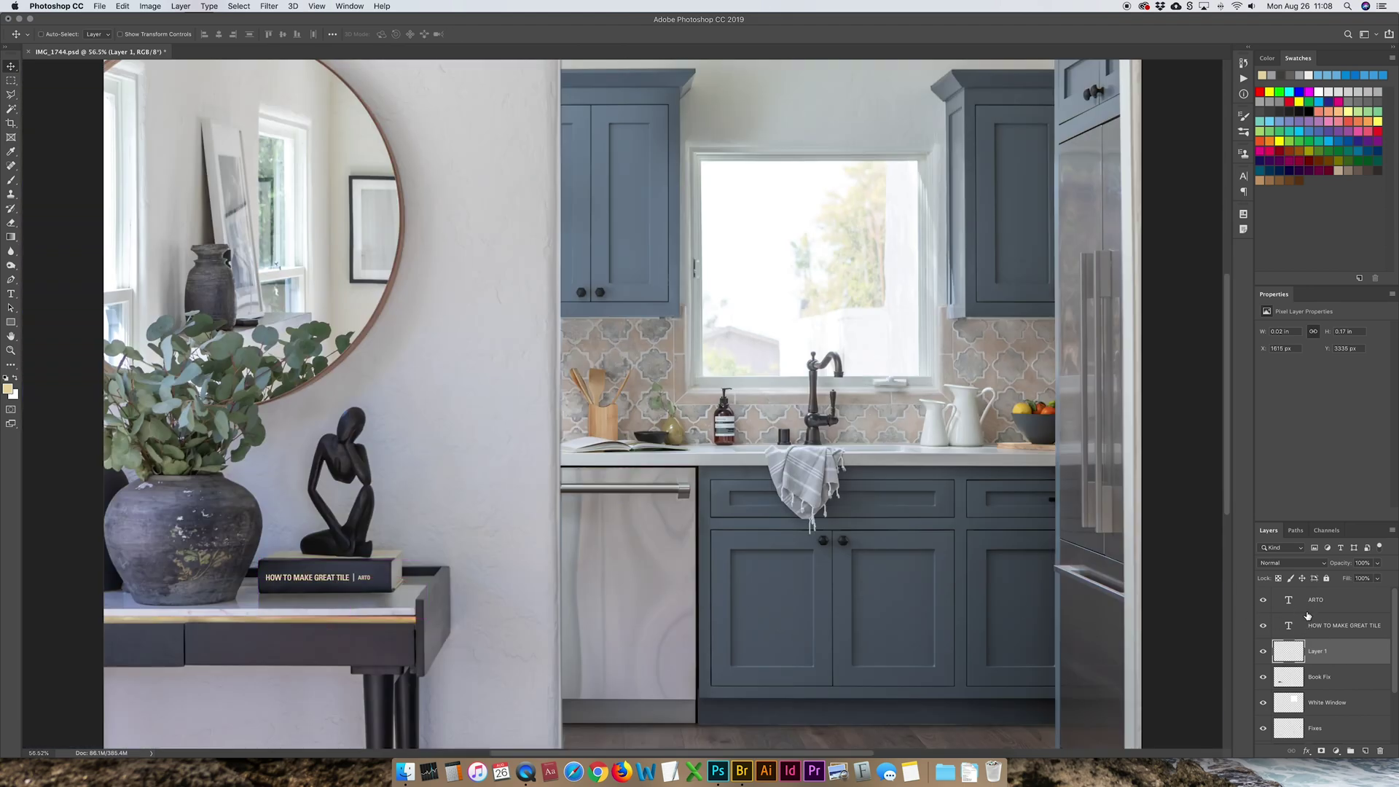
# Group the title, ARTO and bar layers into Group 1 and zoom in on the book
pyautogui.keyDown('shift'); pyautogui.click(1309, 606); pyautogui.keyUp('shift')
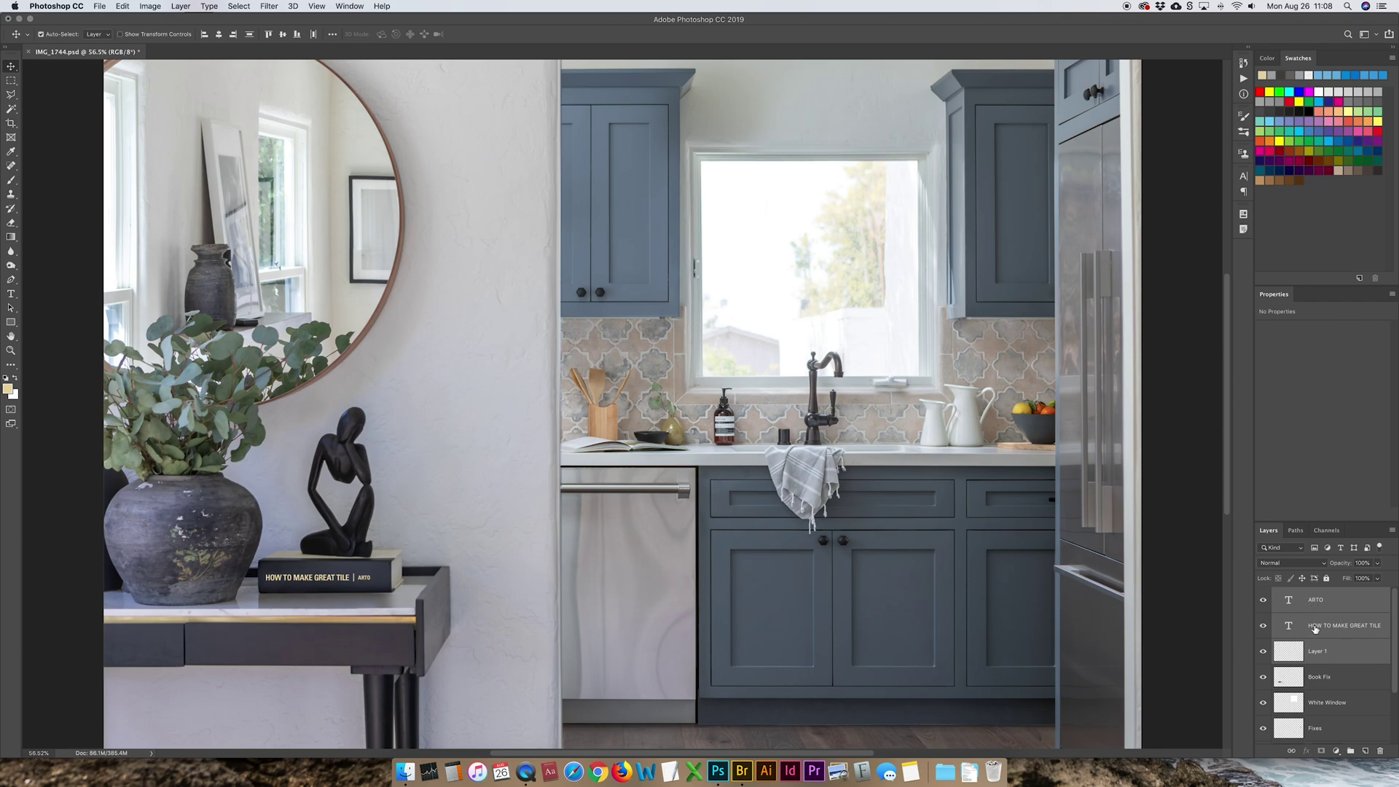
pyautogui.press('super+g')
pyautogui.press('z')
pyautogui.moveTo(322, 579); pyautogui.dragTo(423, 586)
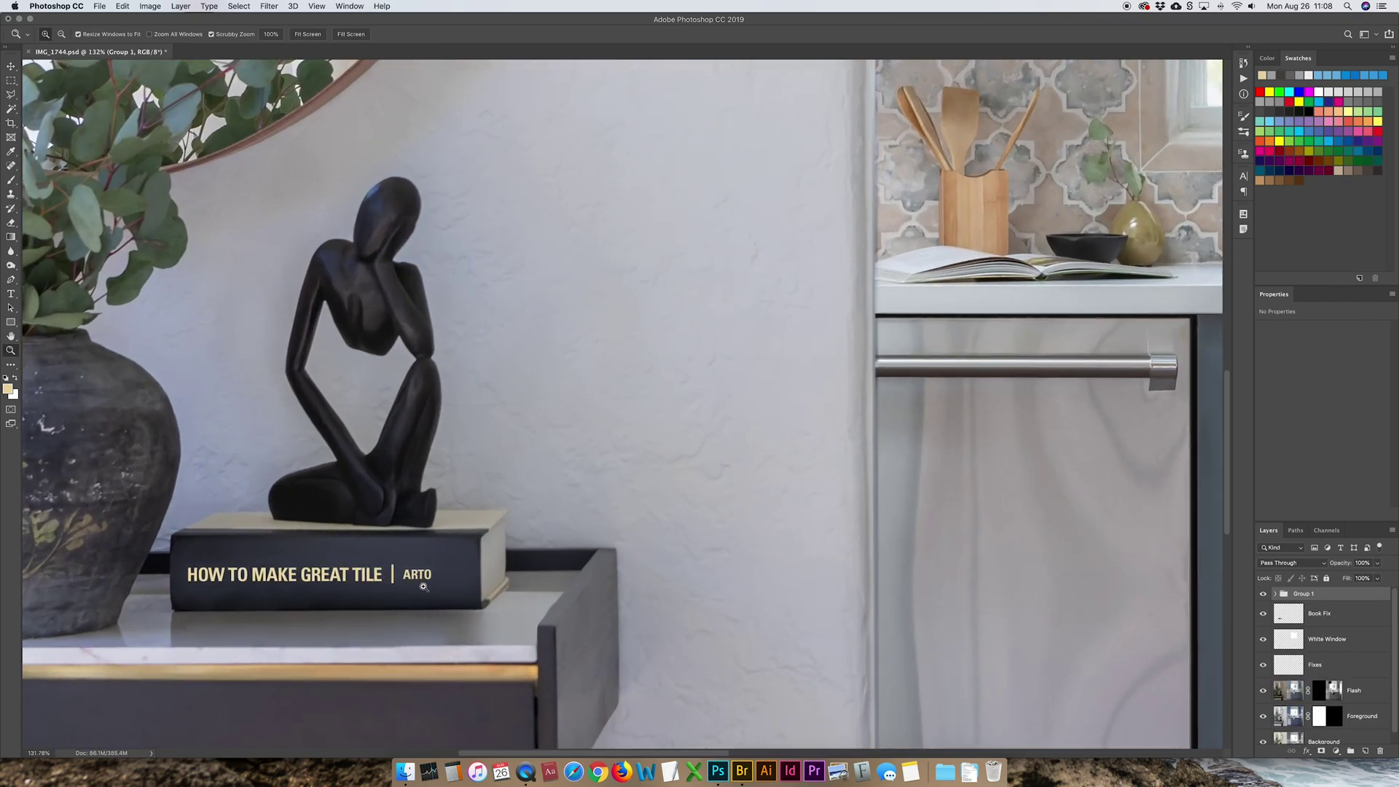
# Move Group 1 slightly right on the book spine
pyautogui.hscroll(-8, 423, 587)
pyautogui.press('v')
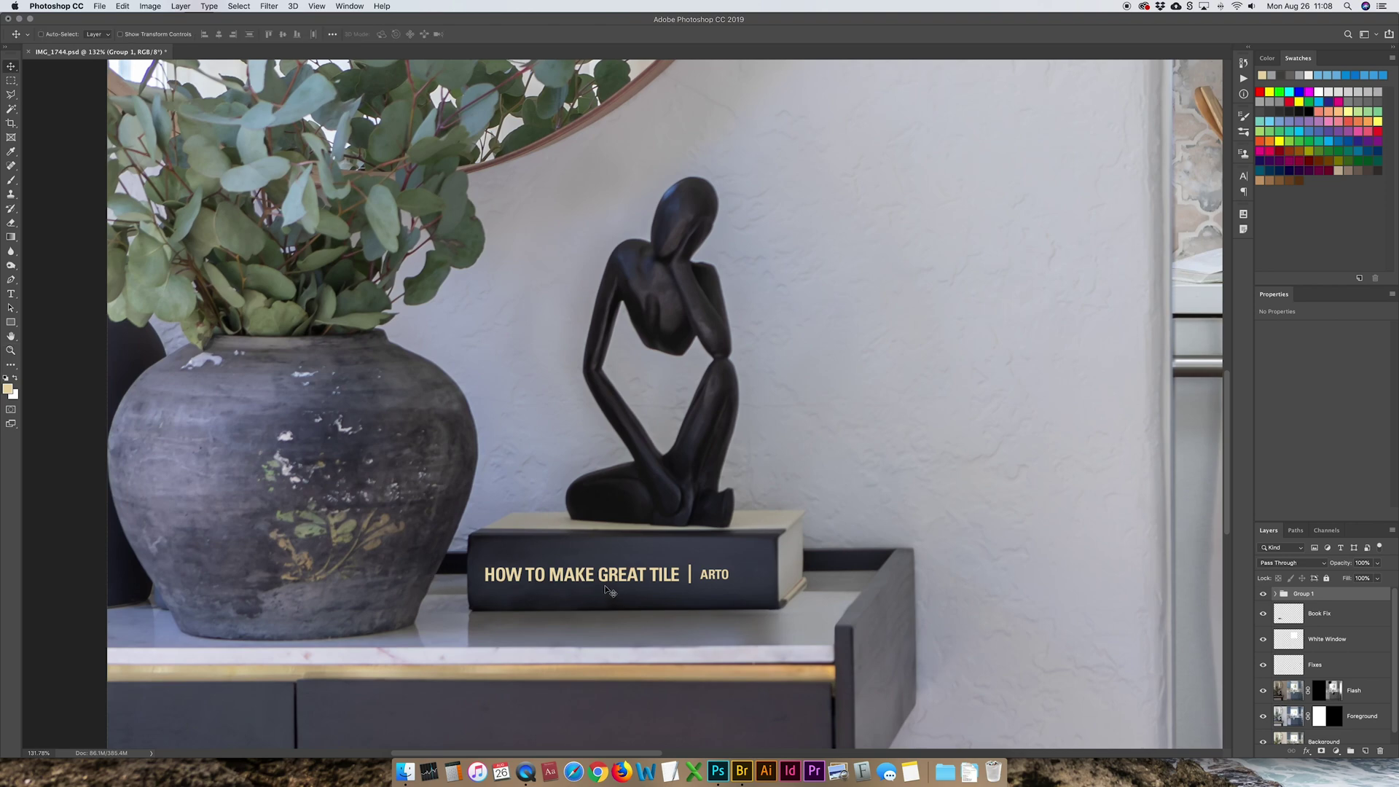
pyautogui.moveTo(598, 580); pyautogui.dragTo(613, 580)
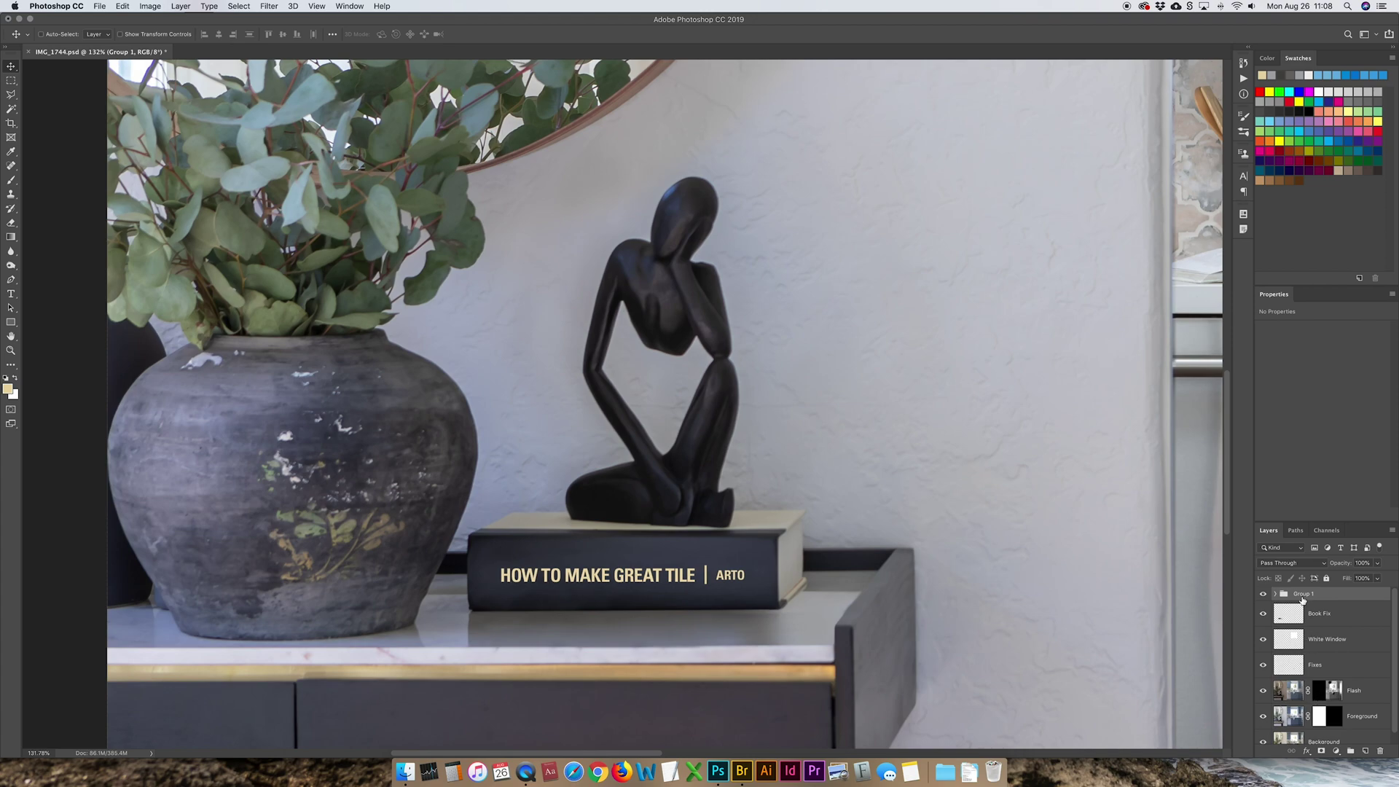
# Duplicate Group 1, merge the copy into one layer, and name it 'Book Tile Blurry'
pyautogui.moveTo(1302, 599); pyautogui.dragTo(1364, 750)
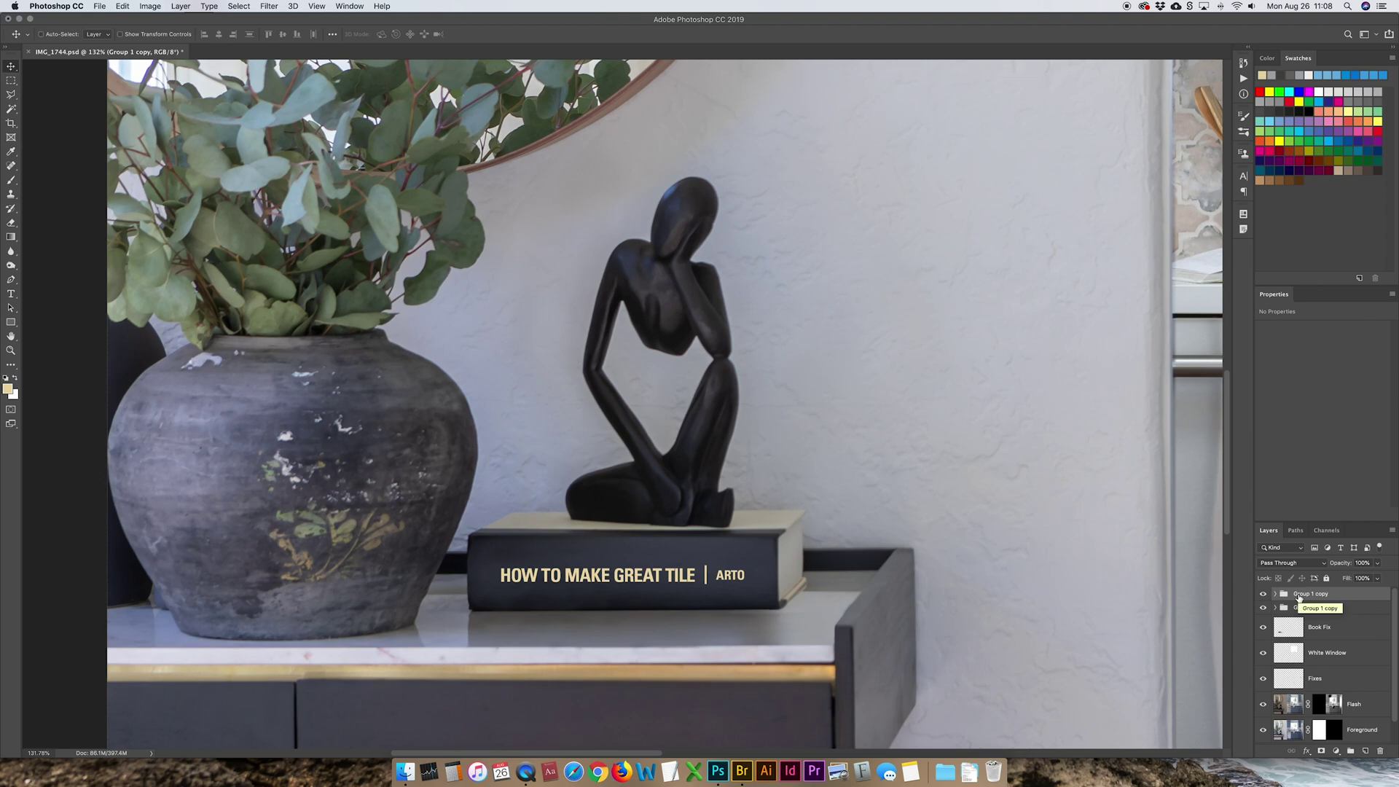
pyautogui.press('super+e')
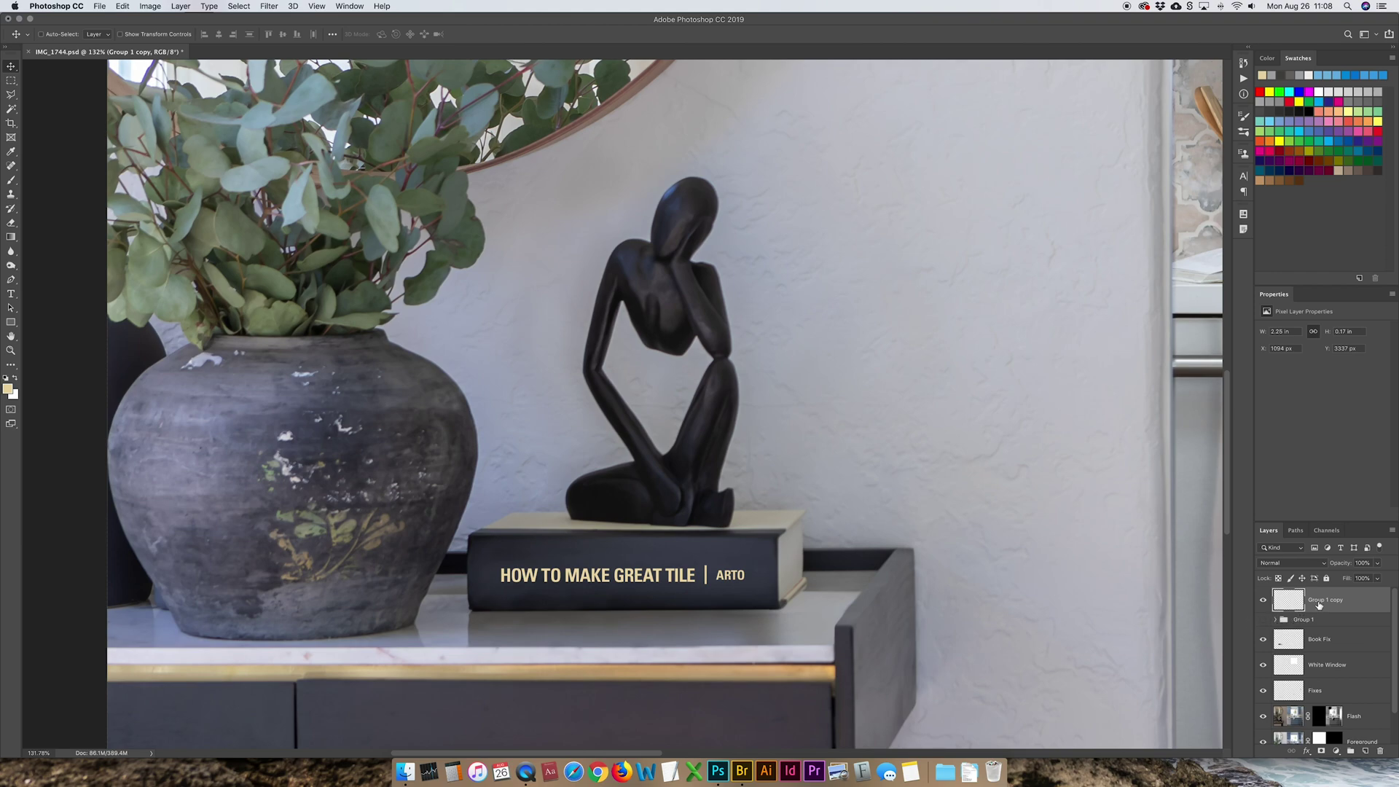
pyautogui.doubleClick(1318, 600)
pyautogui.write('Book Tile Blurry')
# Confirm the layer name and apply a Gaussian Blur of about 1.6 pixels radius
pyautogui.press('Return')
pyautogui.click(292, 6)
pyautogui.moveTo(273, 7)
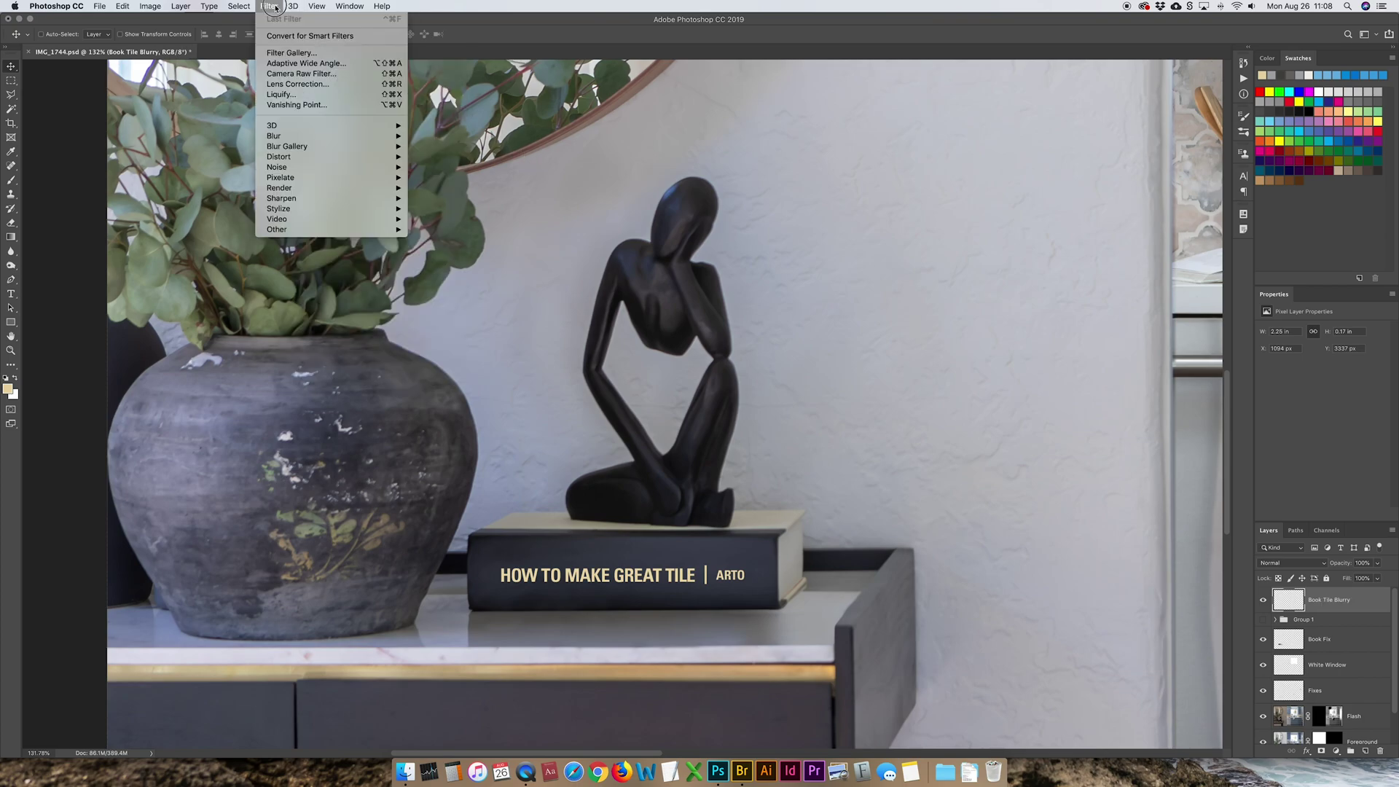
pyautogui.moveTo(313, 136)
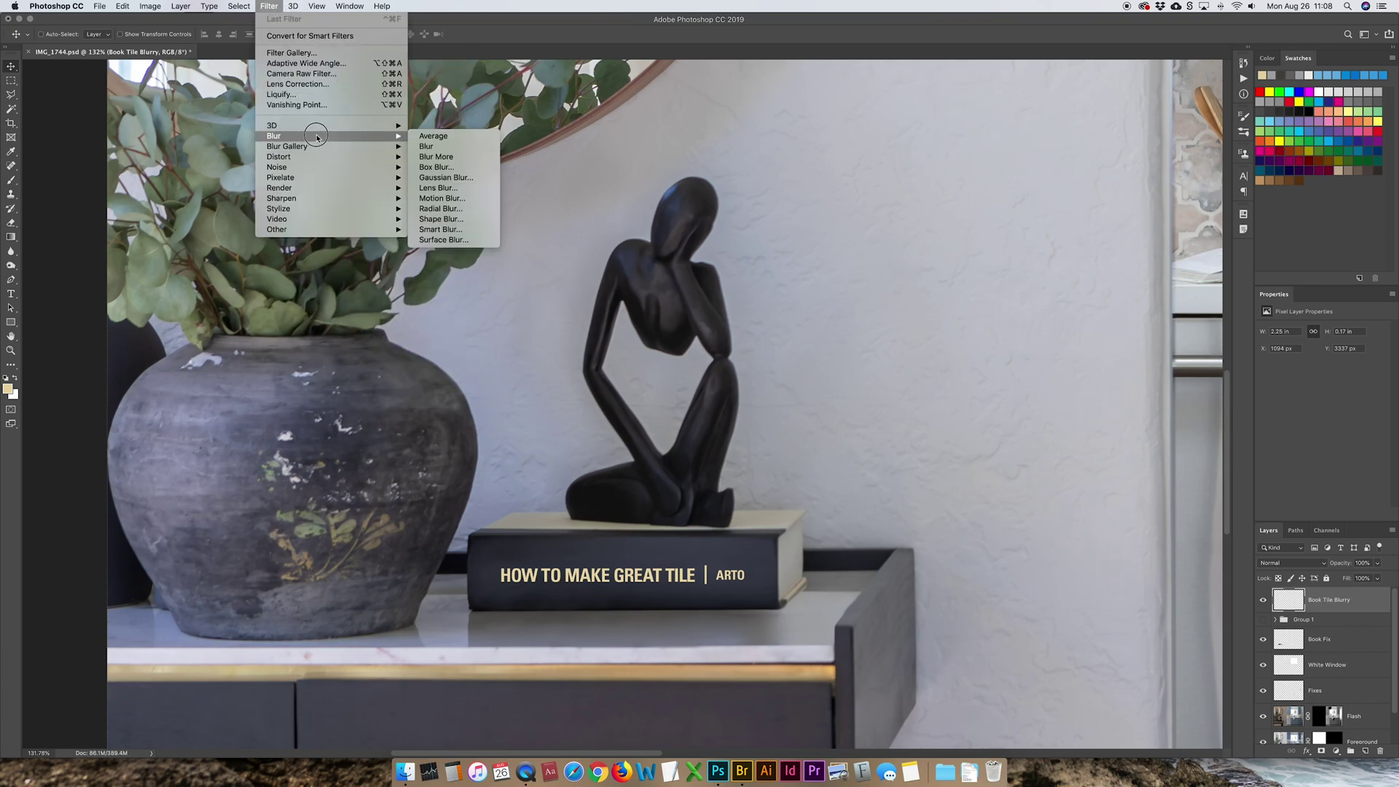
pyautogui.click(461, 179)
pyautogui.moveTo(540, 429); pyautogui.dragTo(521, 432)
pyautogui.click(646, 283)
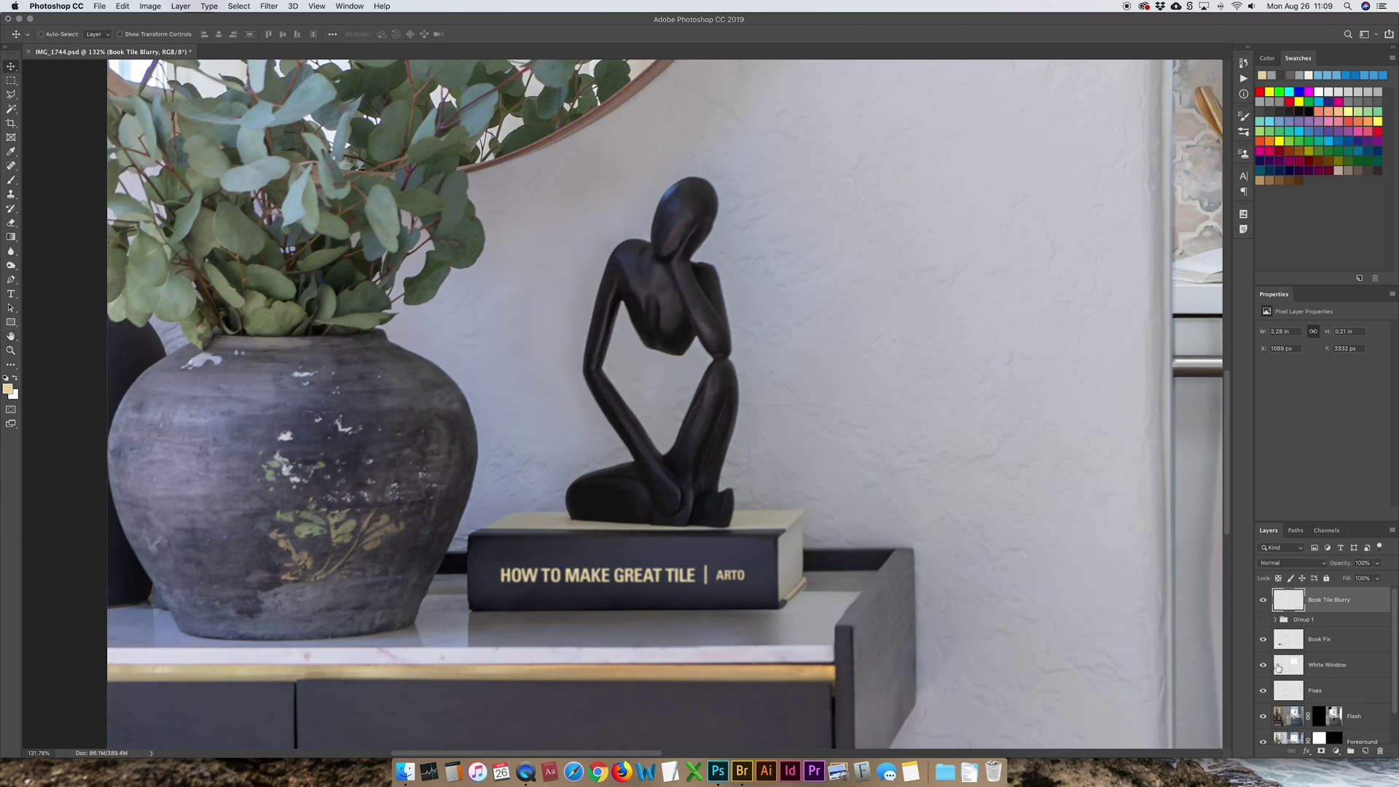
# Fit the image on screen and zoom out to 50% to view the whole kitchen photo
pyautogui.press('super+0')
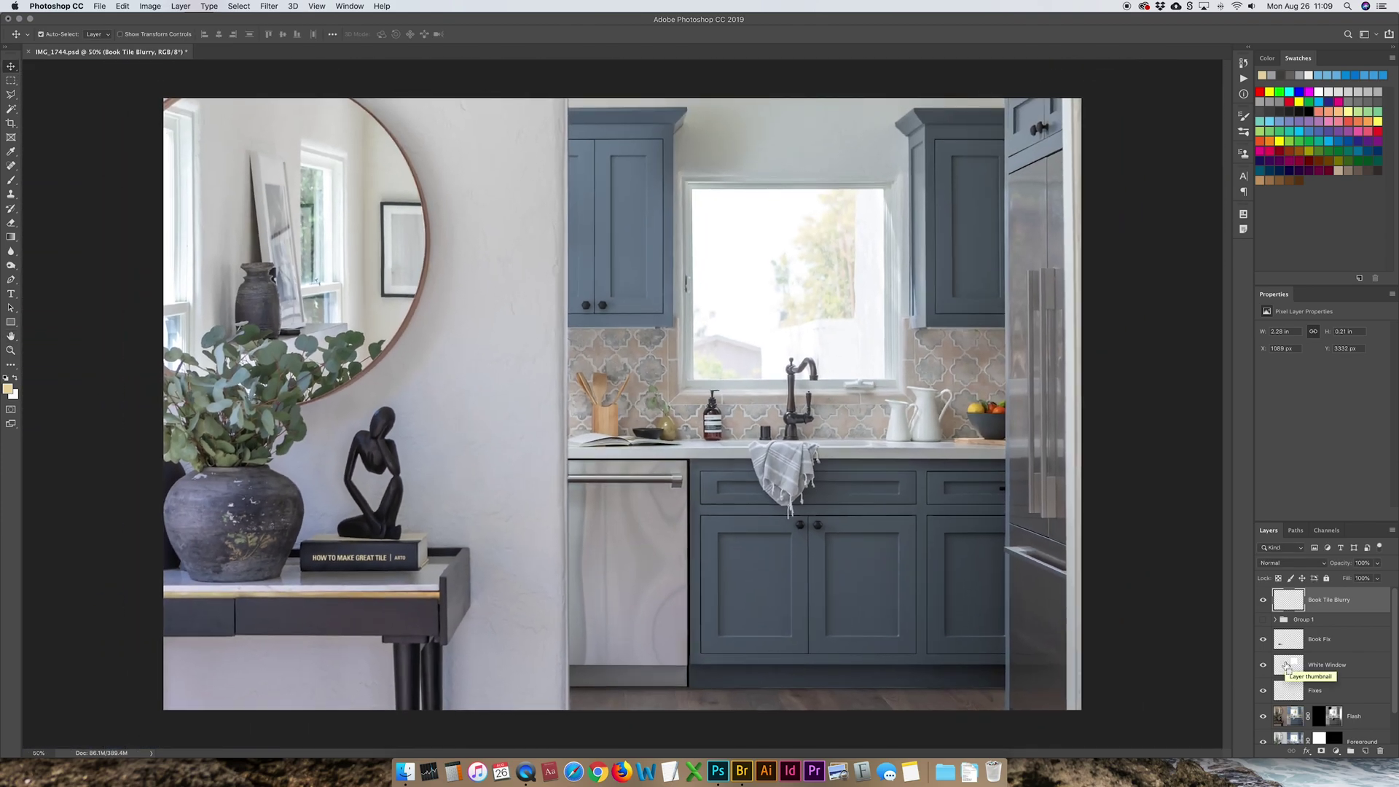
pyautogui.press('super+minus')
pyautogui.press('super+minus')
pyautogui.press('super+0')
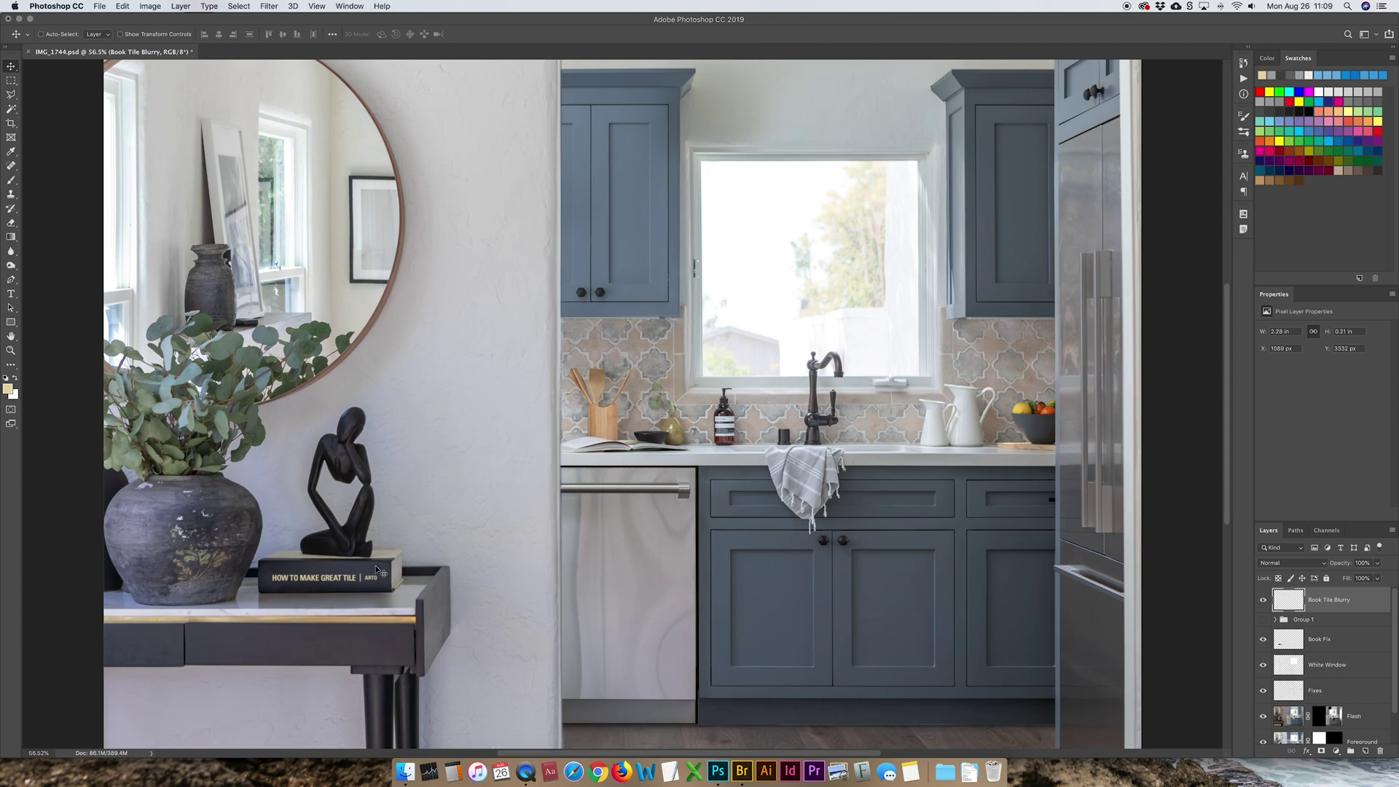
pyautogui.press('super')
pyautogui.press('super+minus')
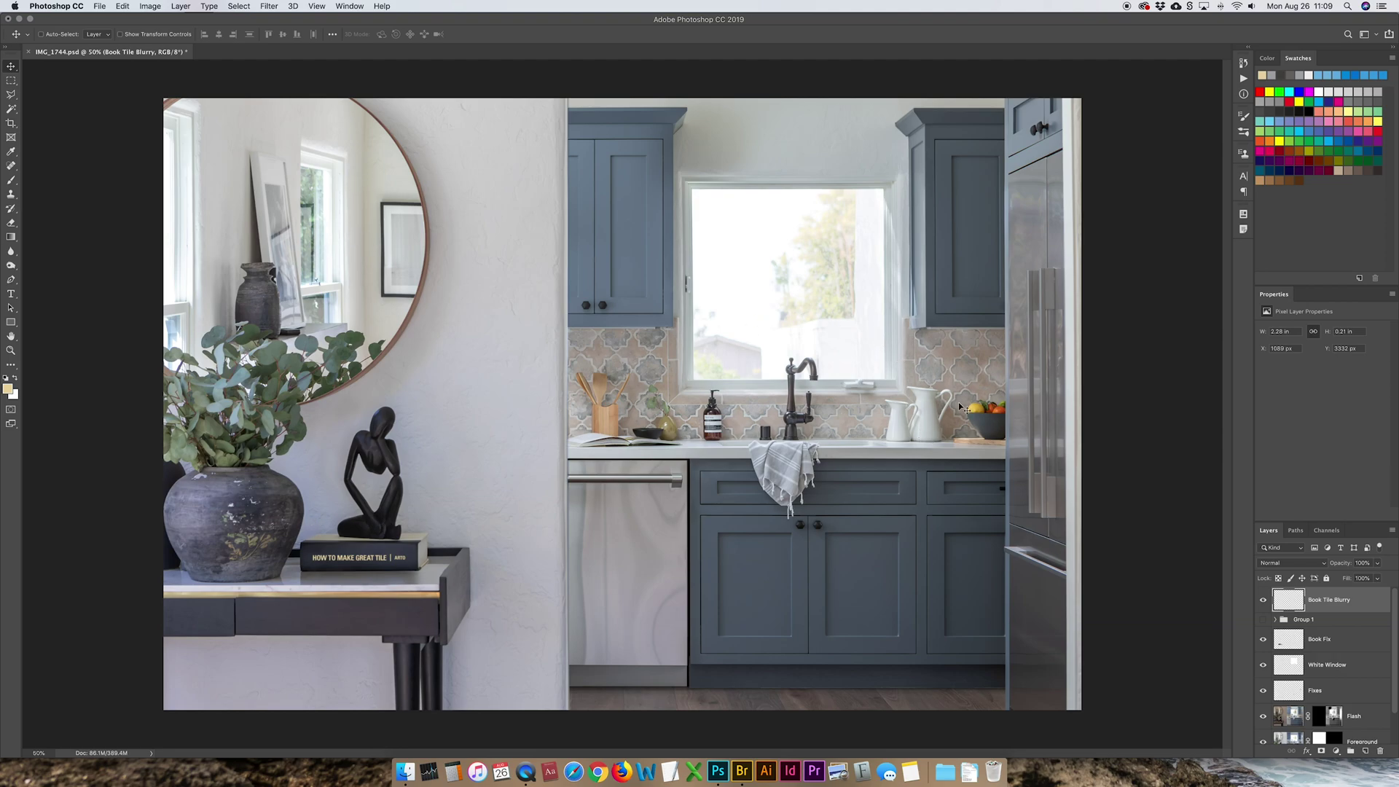
# Duplicate layers Book Fix through Background, group the copies, and merge them into 'Foreground Blurry'
pyautogui.scroll(-2, 1339, 669)
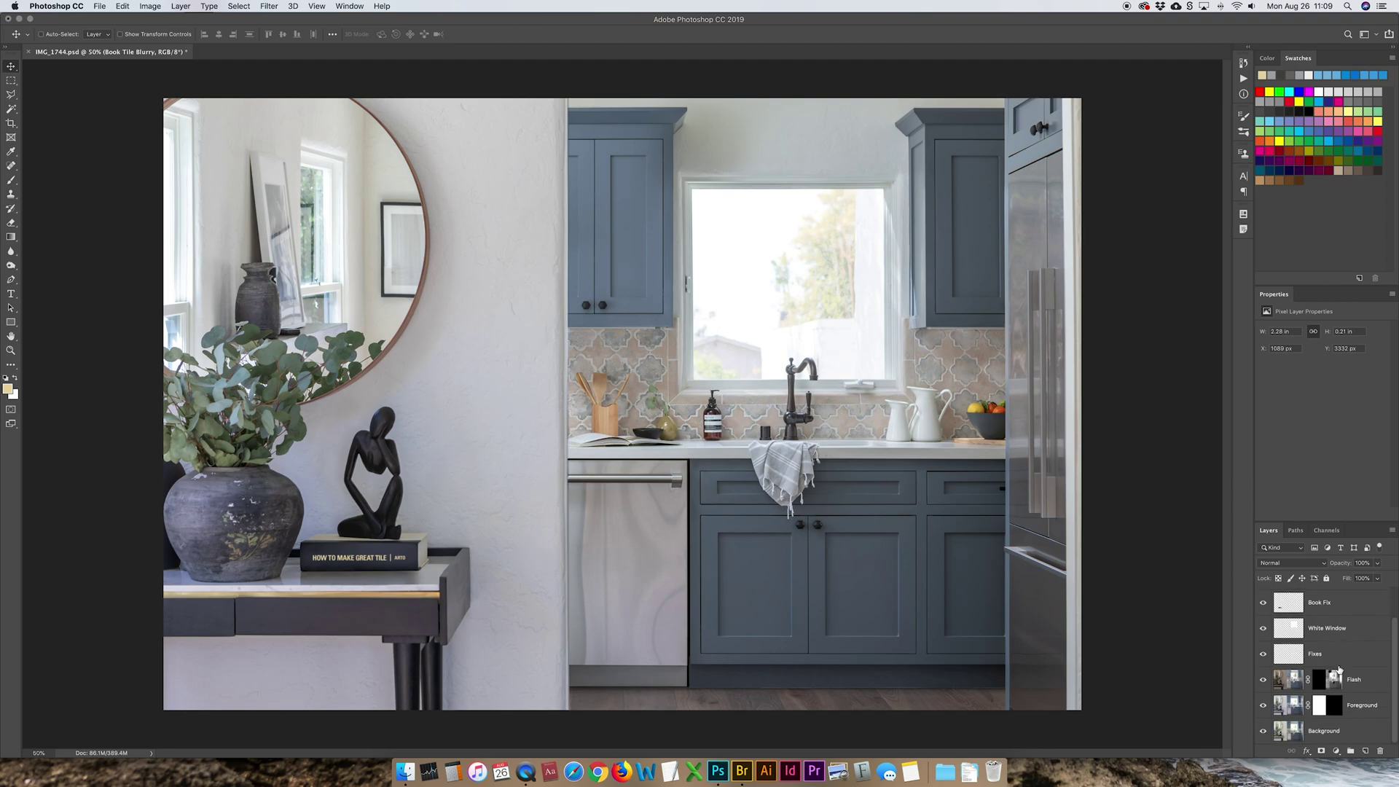
pyautogui.keyDown('shift'); pyautogui.click(1287, 728); pyautogui.keyUp('shift')
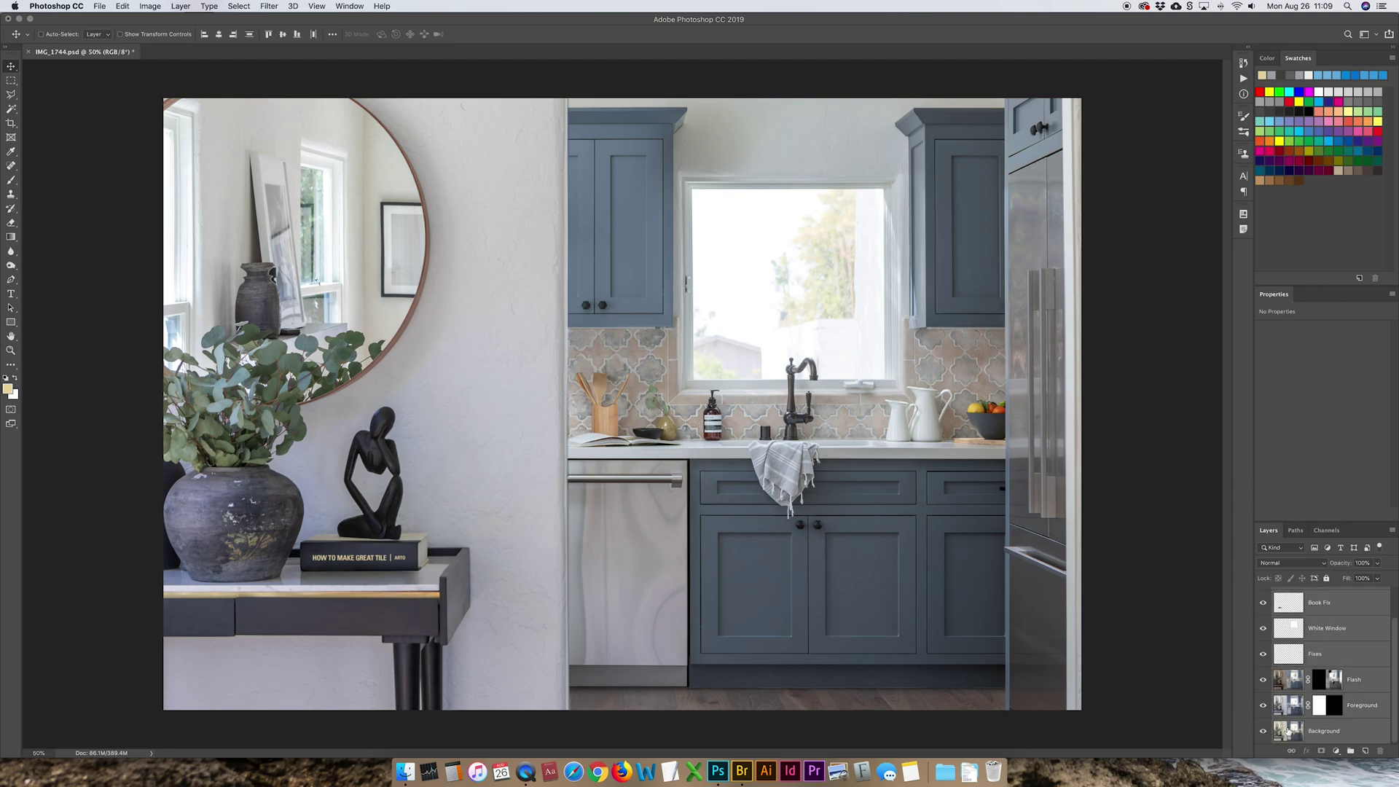
pyautogui.moveTo(1288, 736); pyautogui.dragTo(1366, 752)
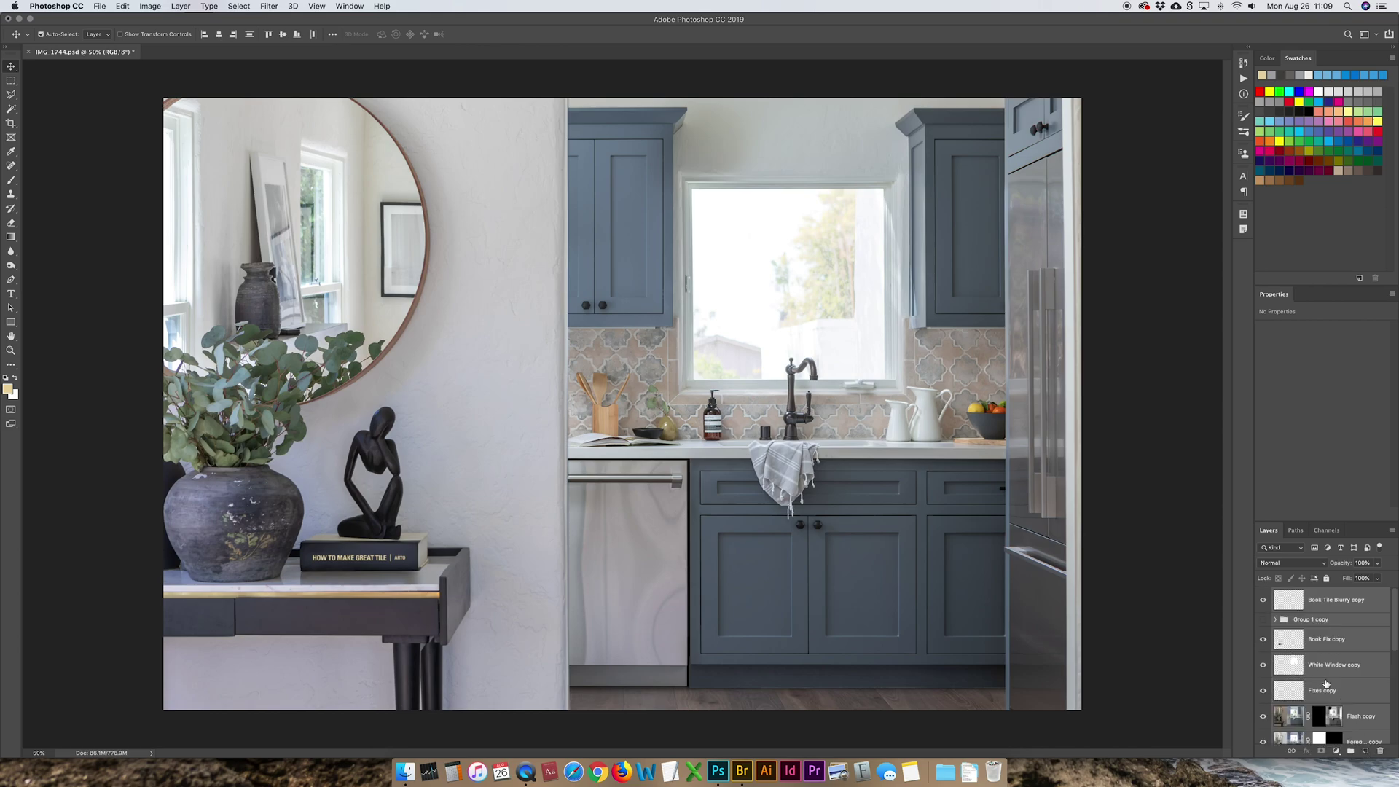
pyautogui.press('super+g')
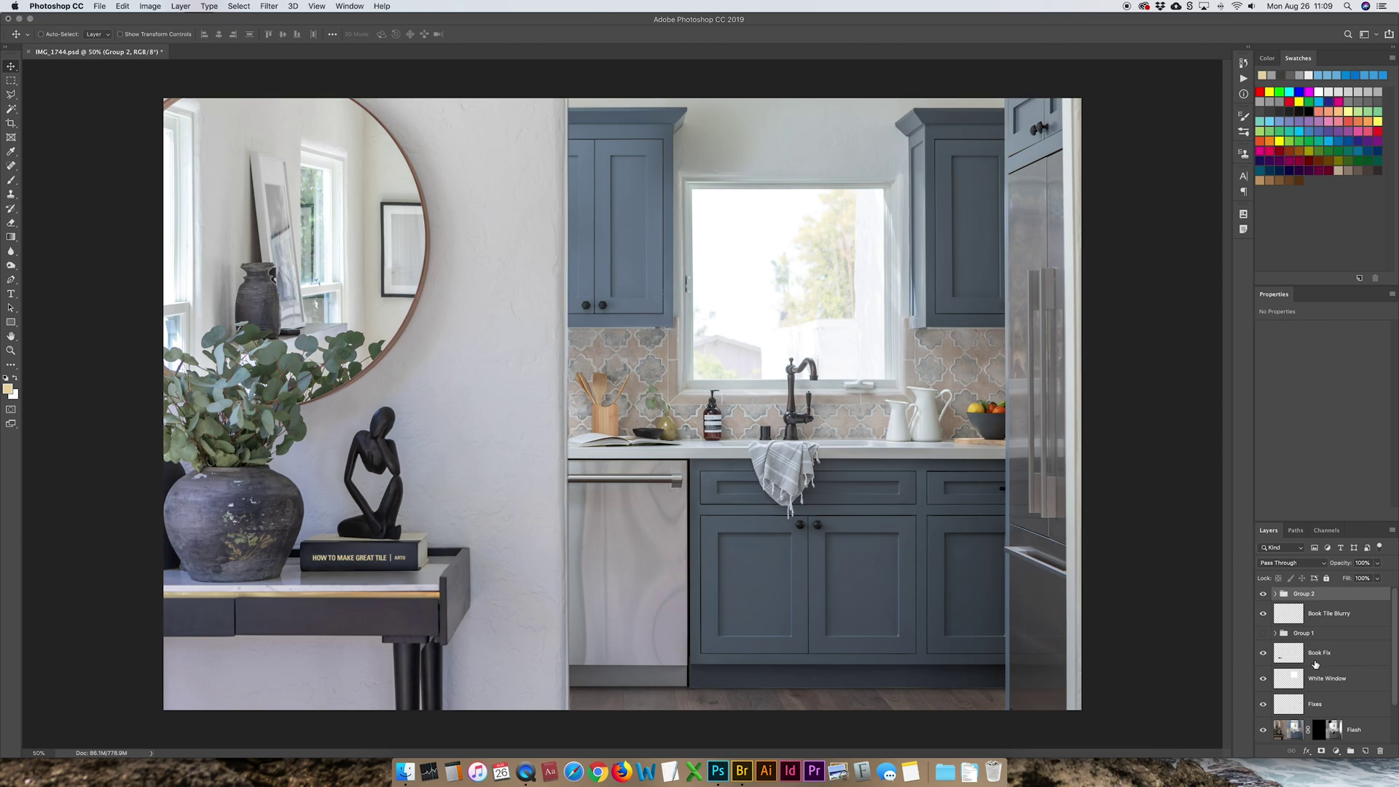
pyautogui.press('super+e')
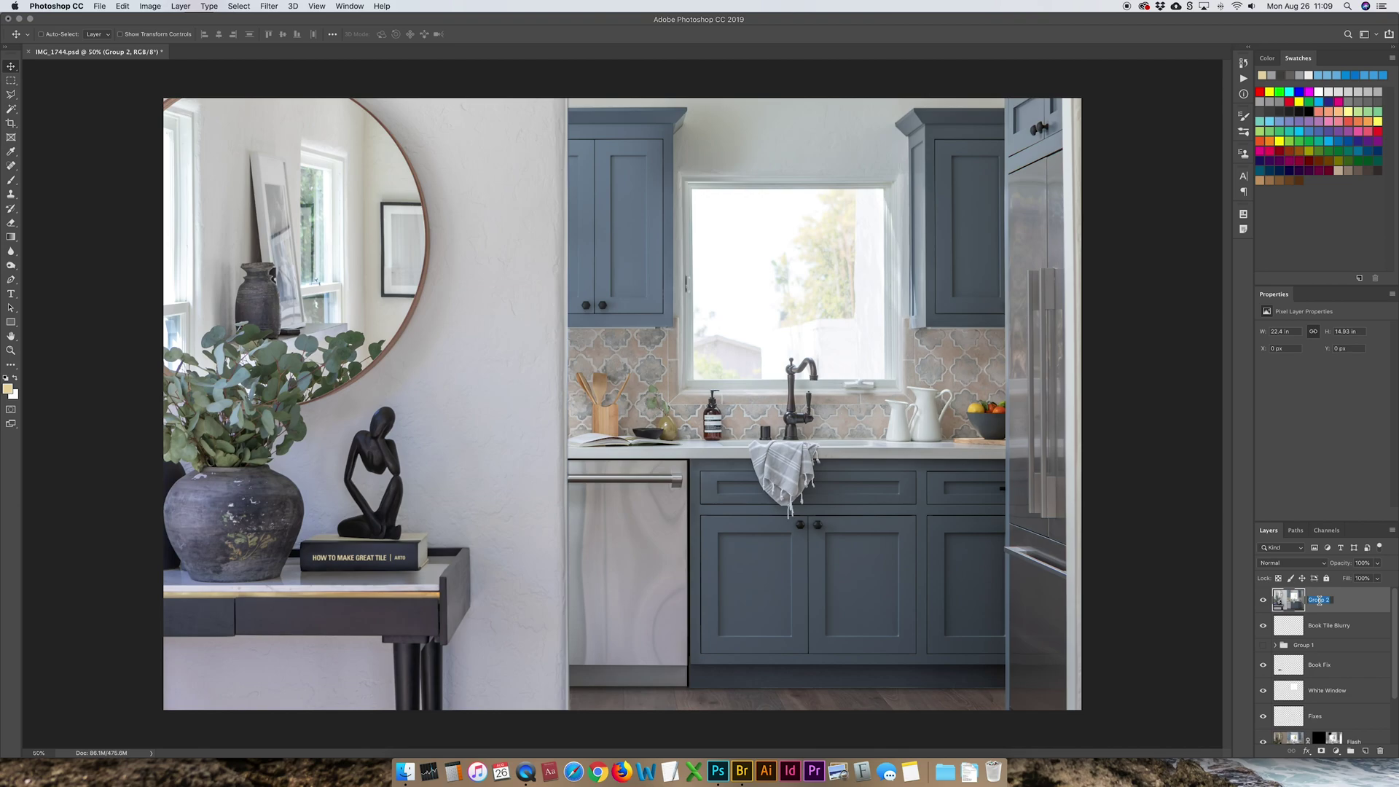
pyautogui.write('Foreground Blurry')
pyautogui.press('Return')
# Apply a Gaussian Blur with a radius of about 9.9 to the Foreground Blurry layer
pyautogui.click(270, 7)
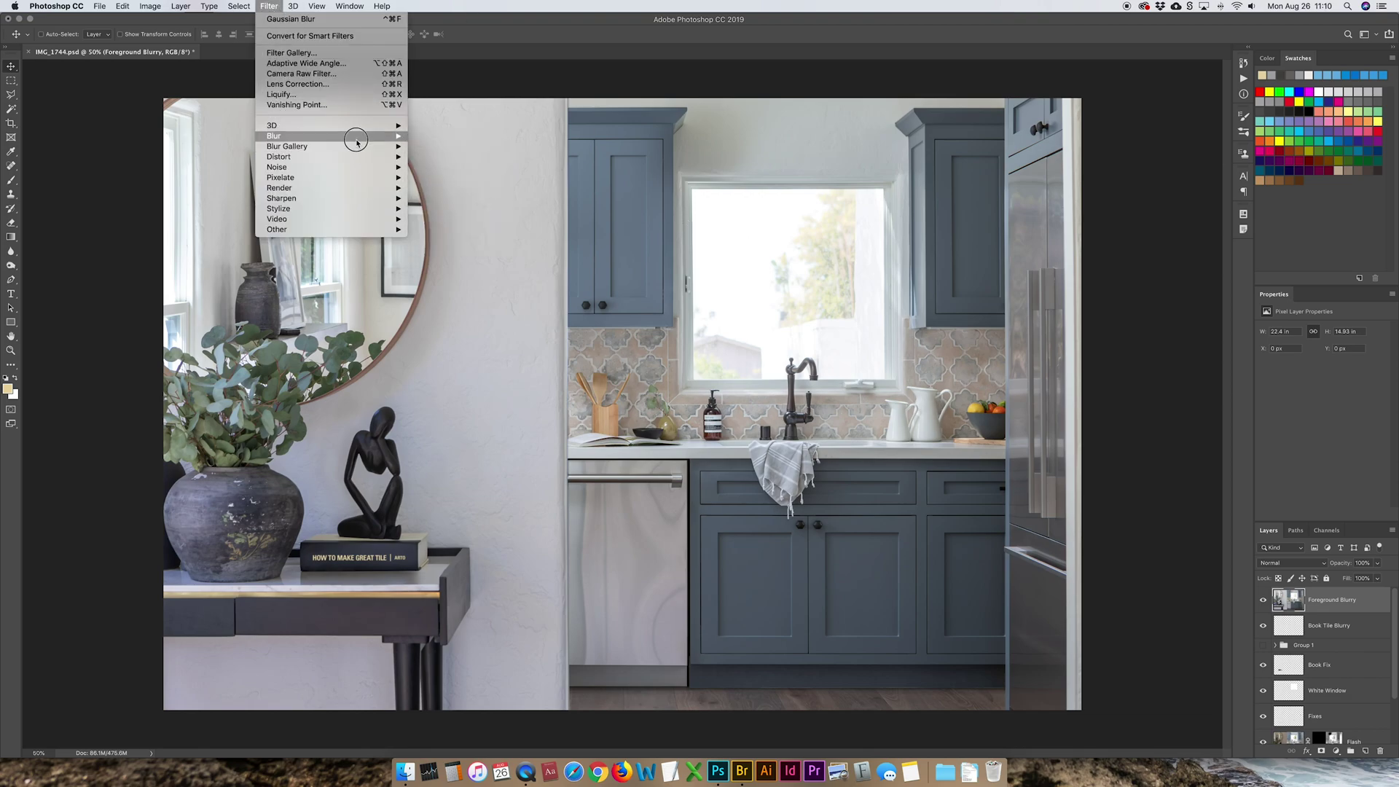
pyautogui.moveTo(357, 136)
pyautogui.click(453, 178)
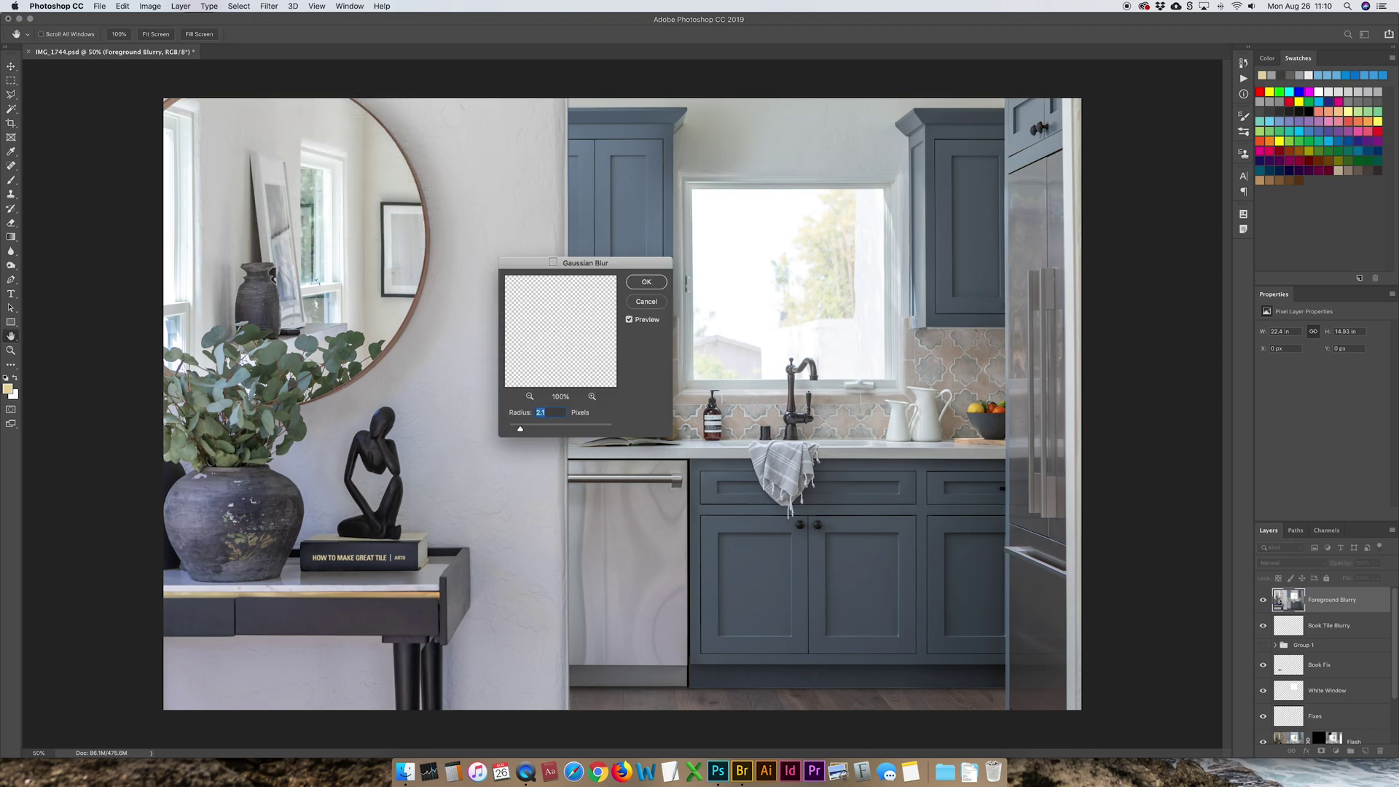
pyautogui.click(536, 429)
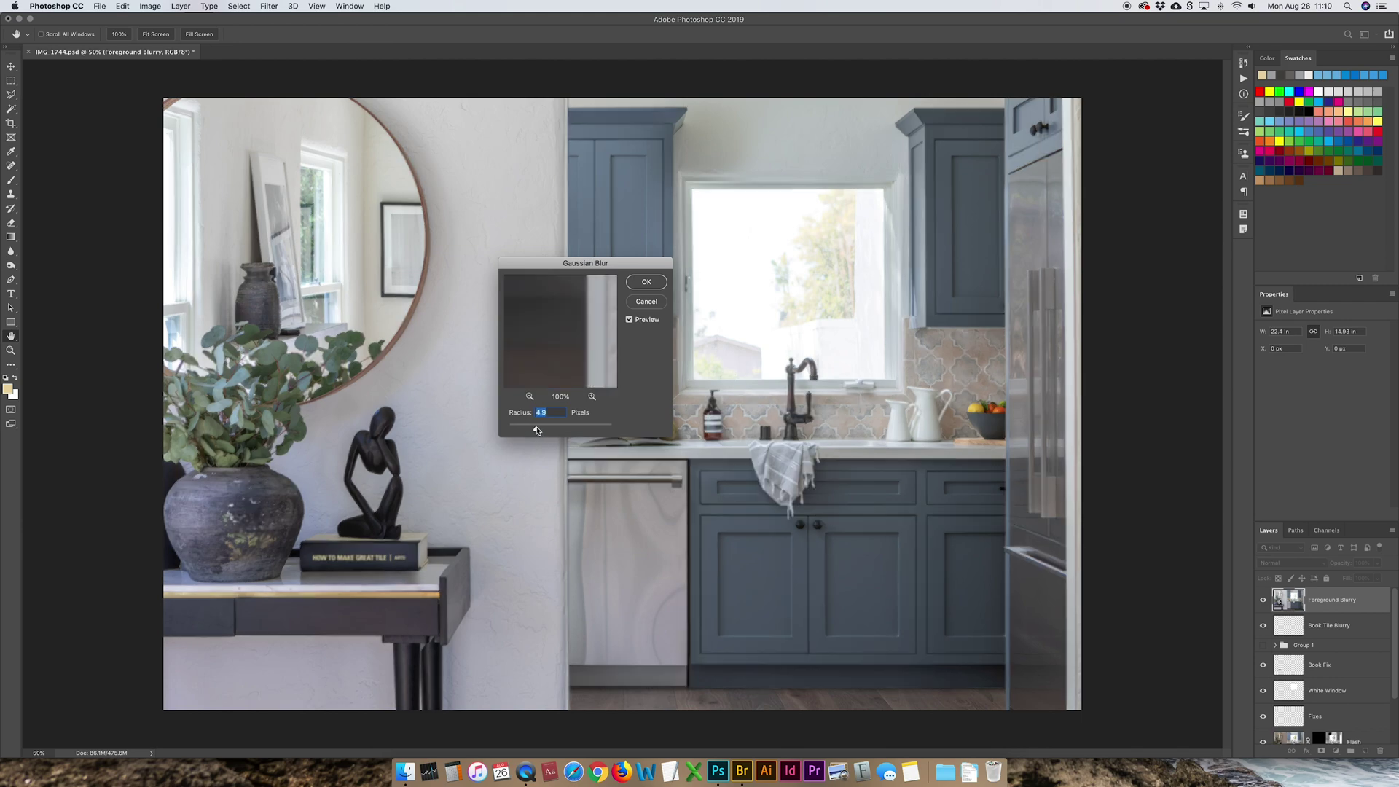
pyautogui.moveTo(537, 430); pyautogui.dragTo(546, 432)
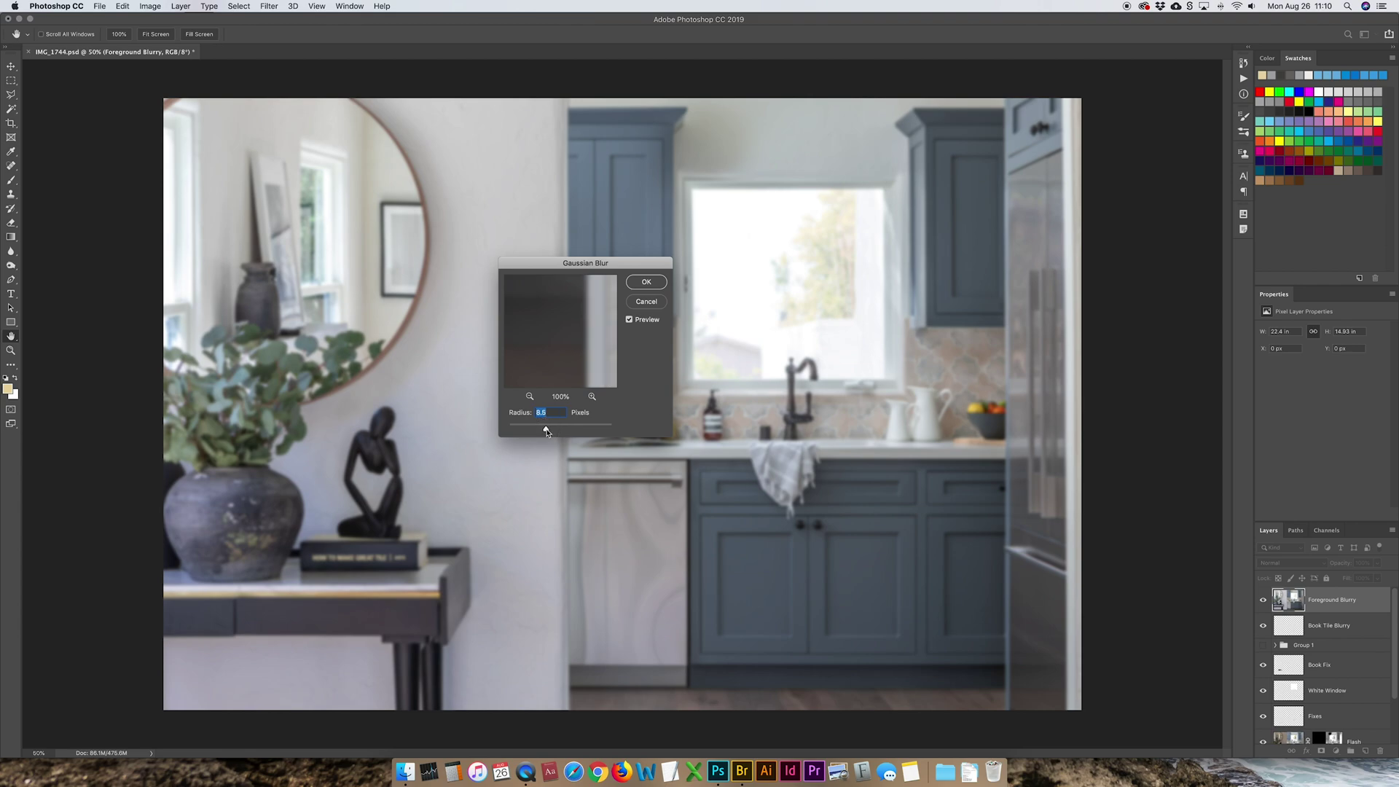
pyautogui.click(644, 284)
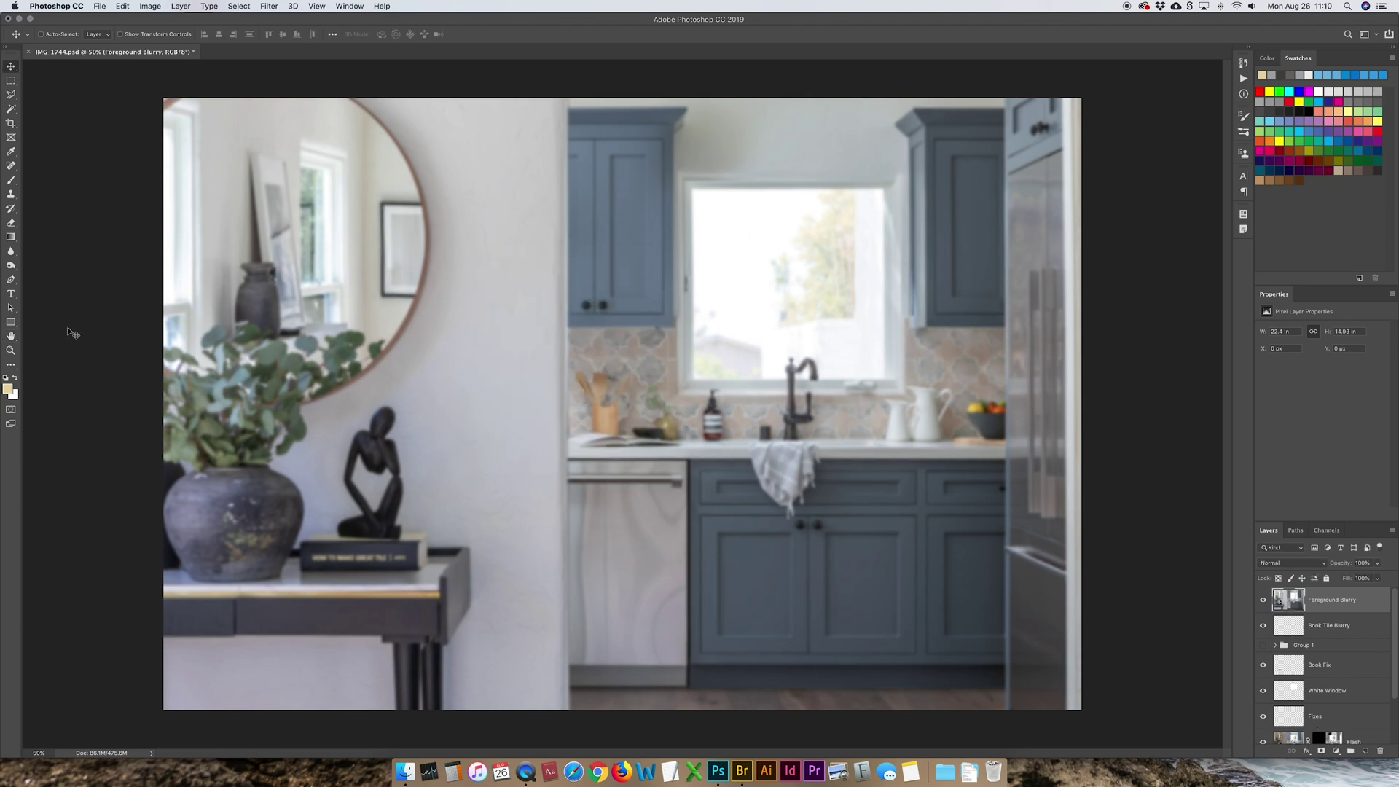
# Mask Foreground Blurry to a rectangle with 3 px feather over the left side of the photo
pyautogui.press('m')
pyautogui.click(148, 34)
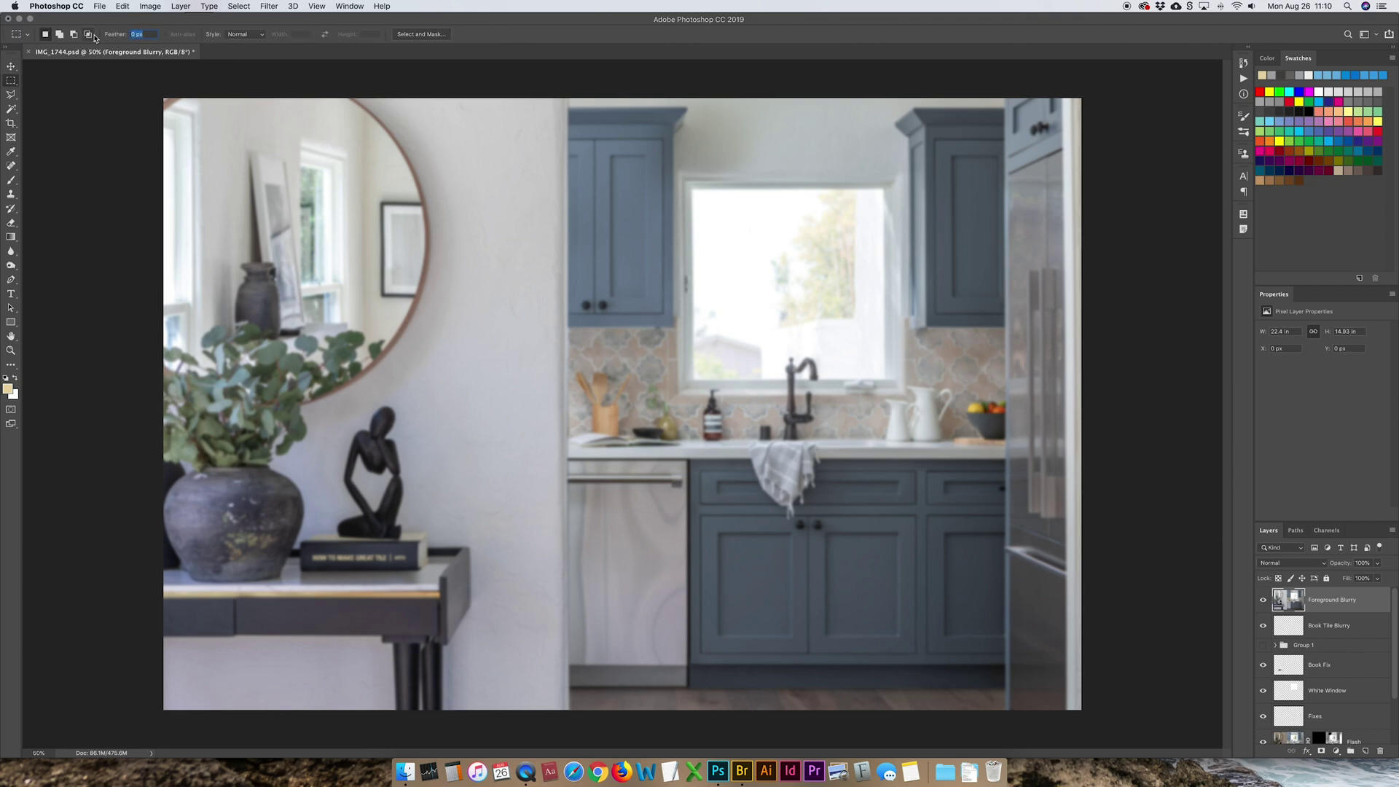
pyautogui.write('3')
pyautogui.press('Return')
pyautogui.moveTo(569, 92); pyautogui.dragTo(116, 721)
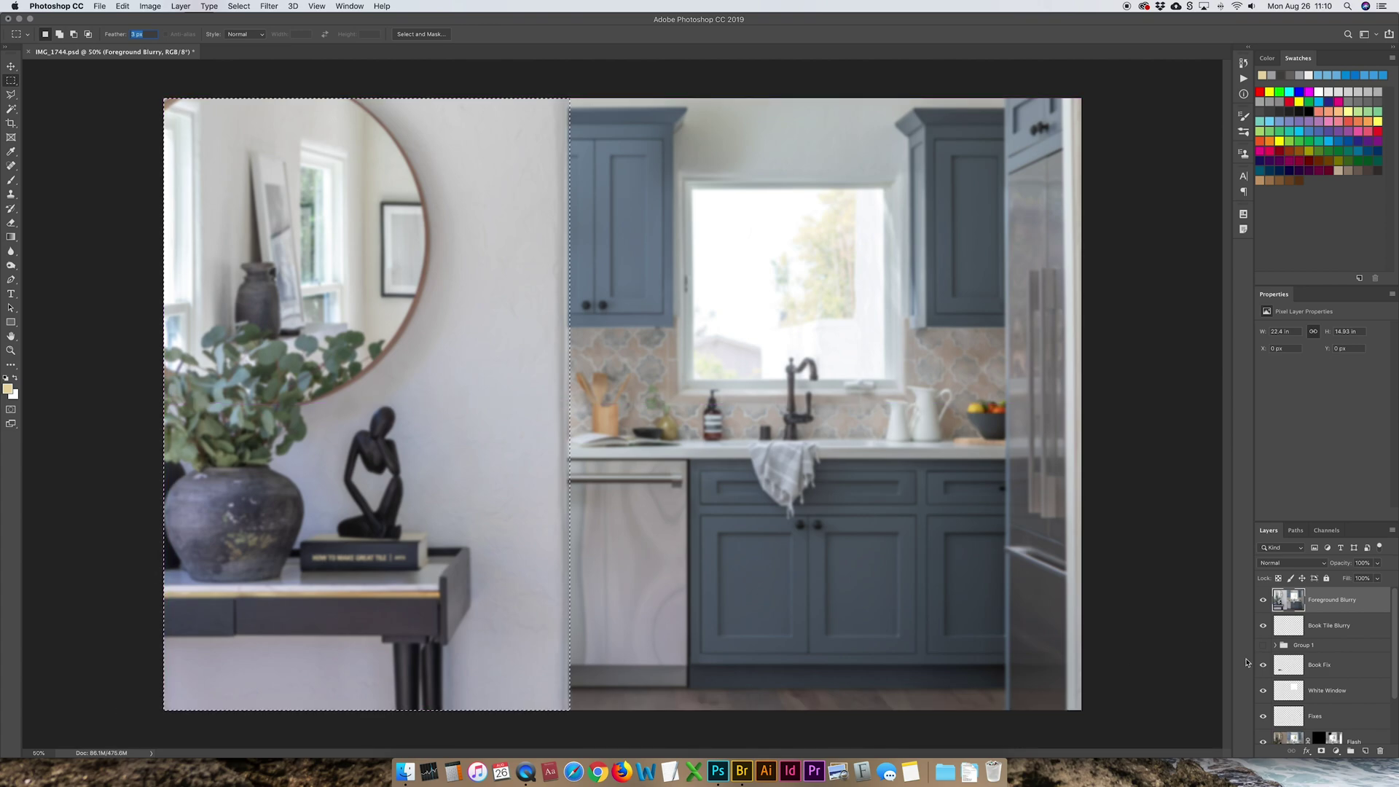
pyautogui.click(1321, 751)
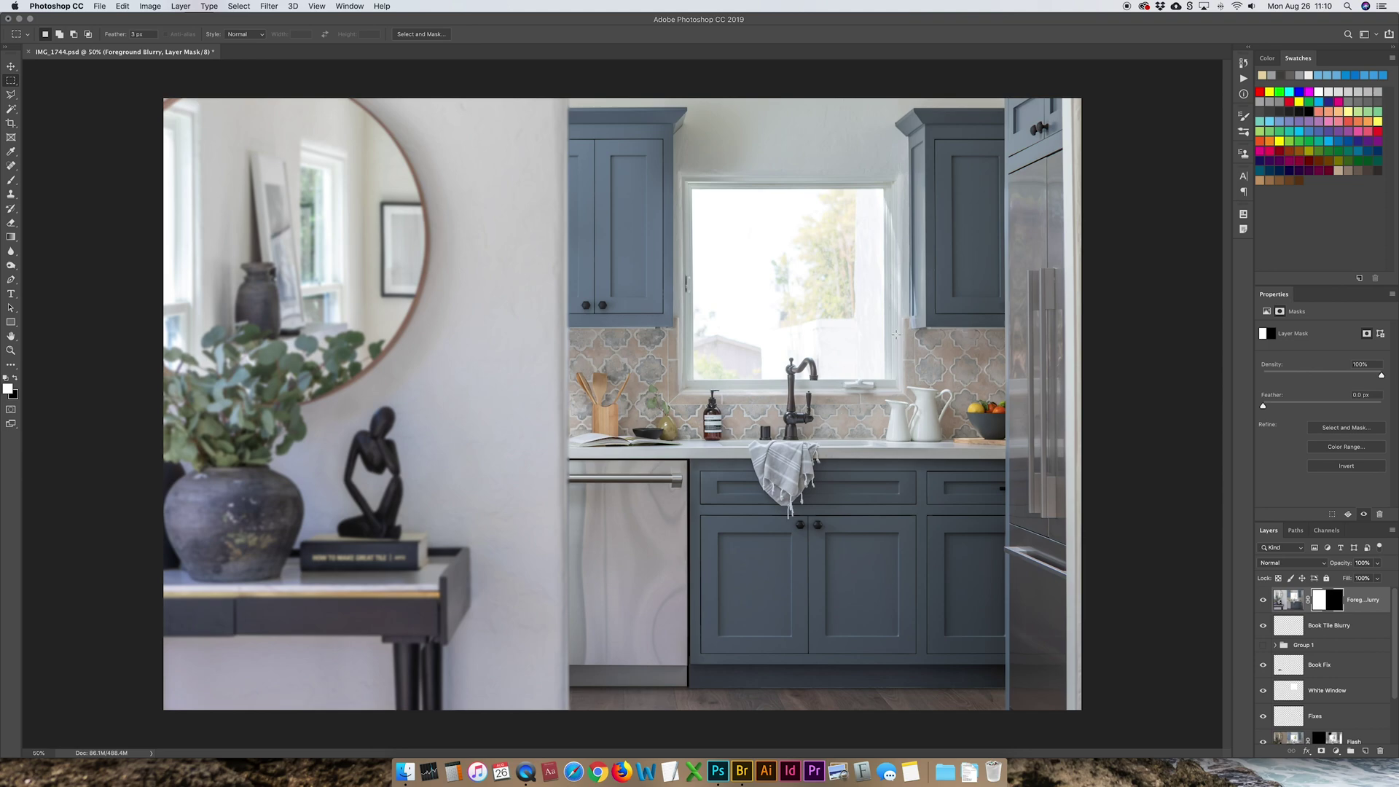
# Save the layered file, then save IMG_1744.jpg as a quality-12 JPEG in Demo/Print
pyautogui.press('super+s')
pyautogui.press('super+shift+s')
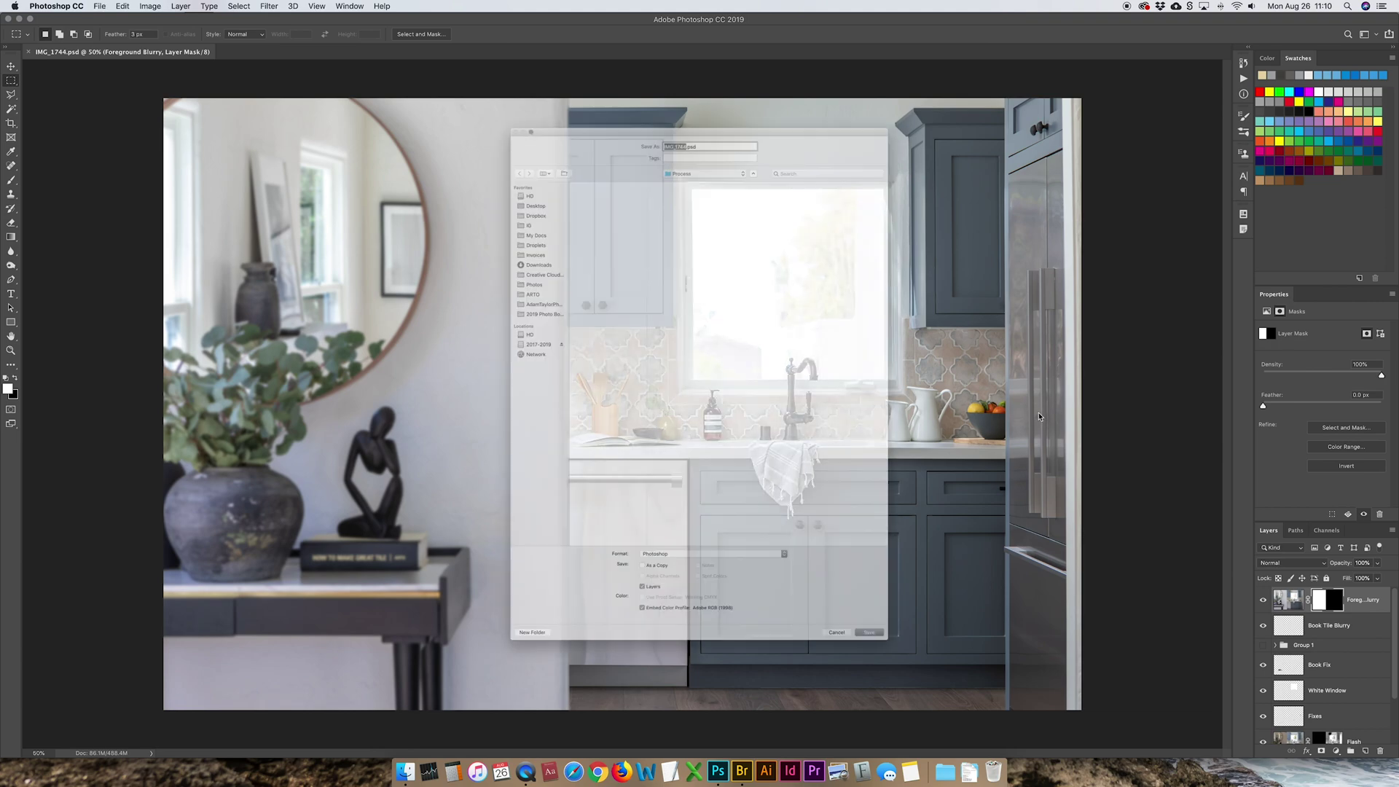
pyautogui.click(683, 80)
pyautogui.click(685, 93)
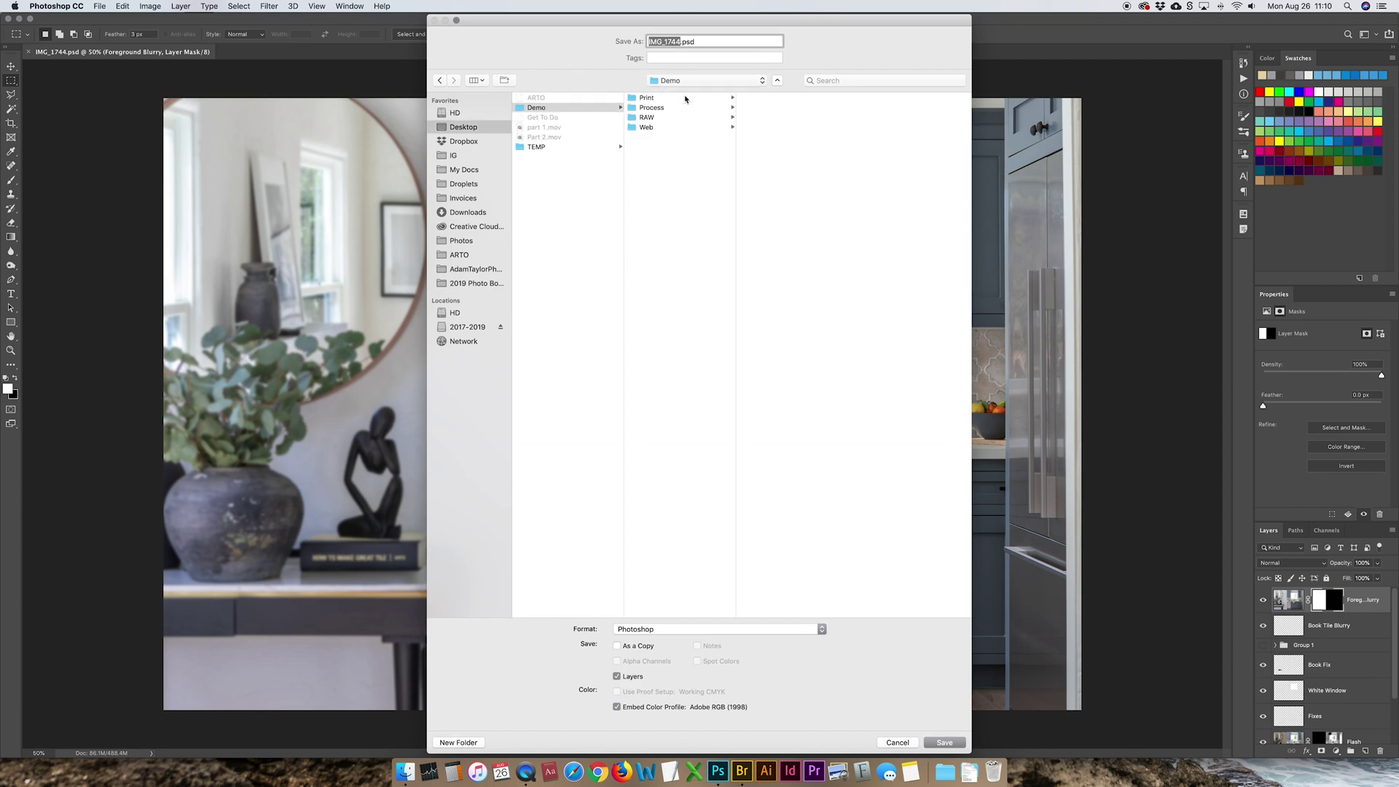
pyautogui.click(650, 98)
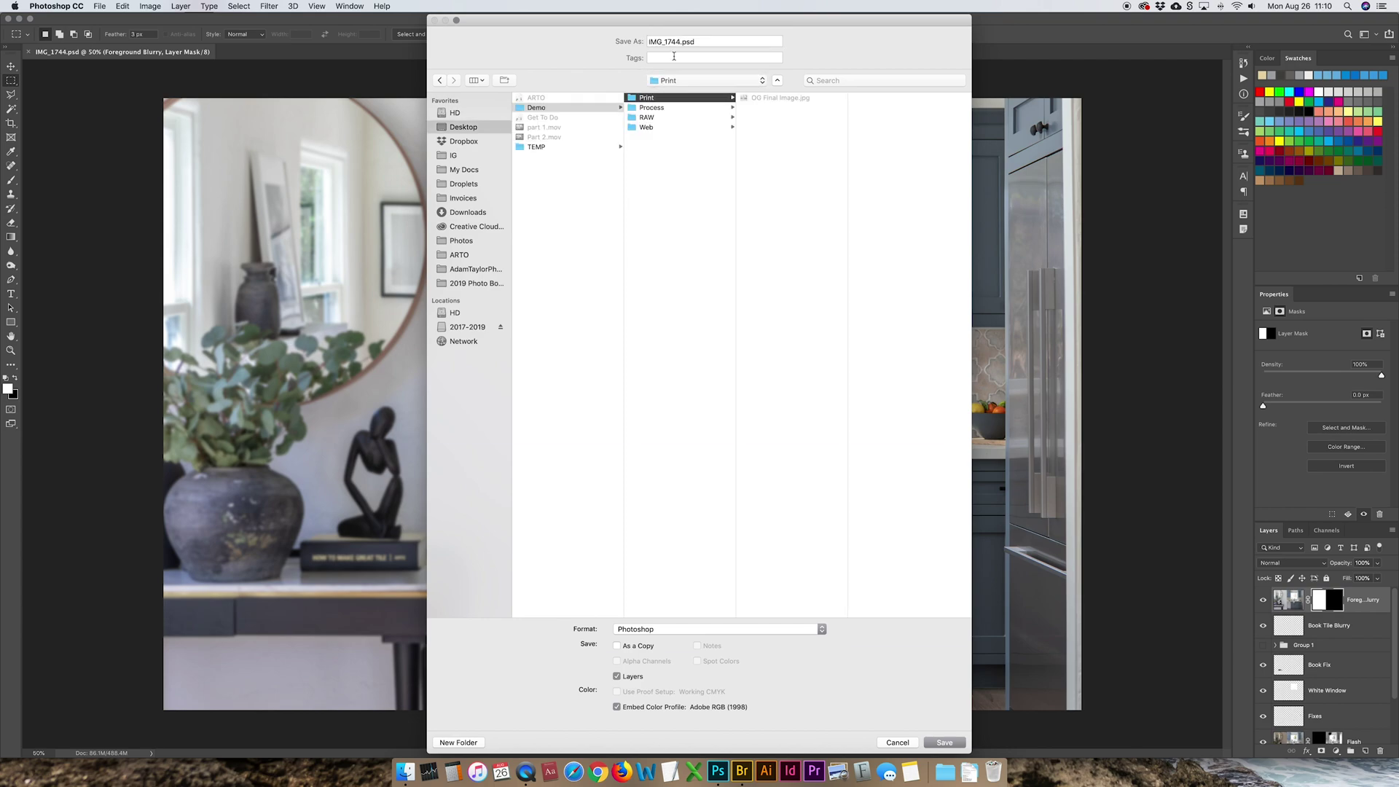
pyautogui.click(632, 629)
pyautogui.click(641, 728)
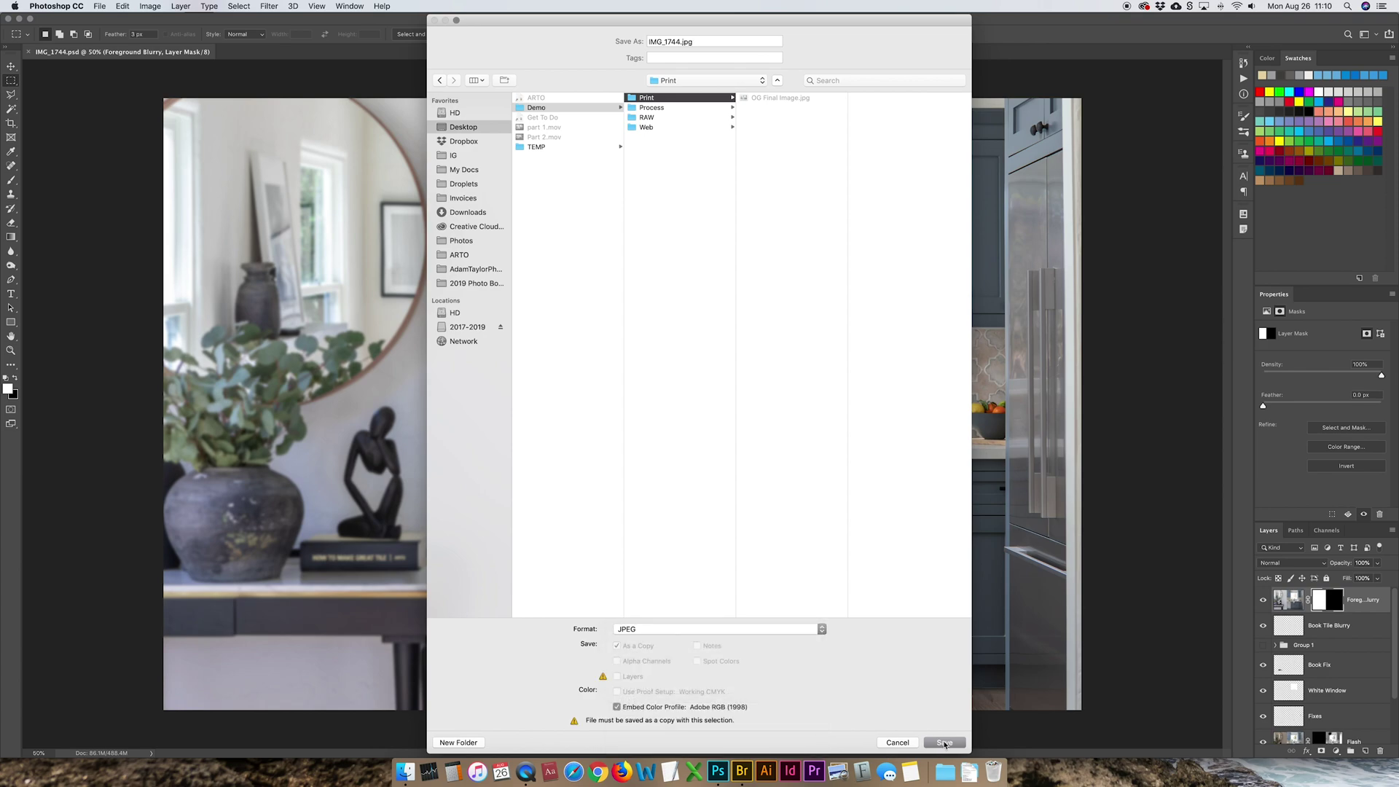
pyautogui.click(944, 742)
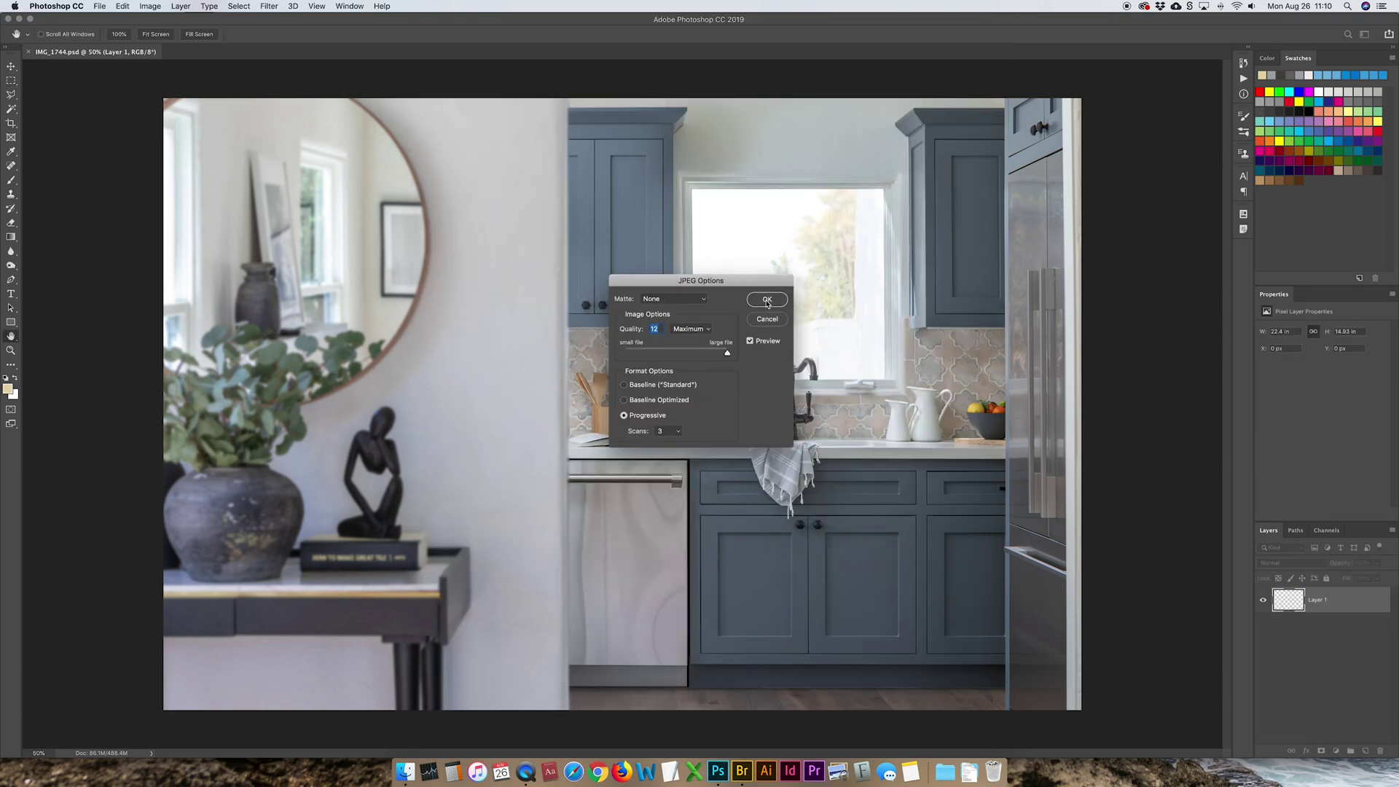
pyautogui.click(766, 300)
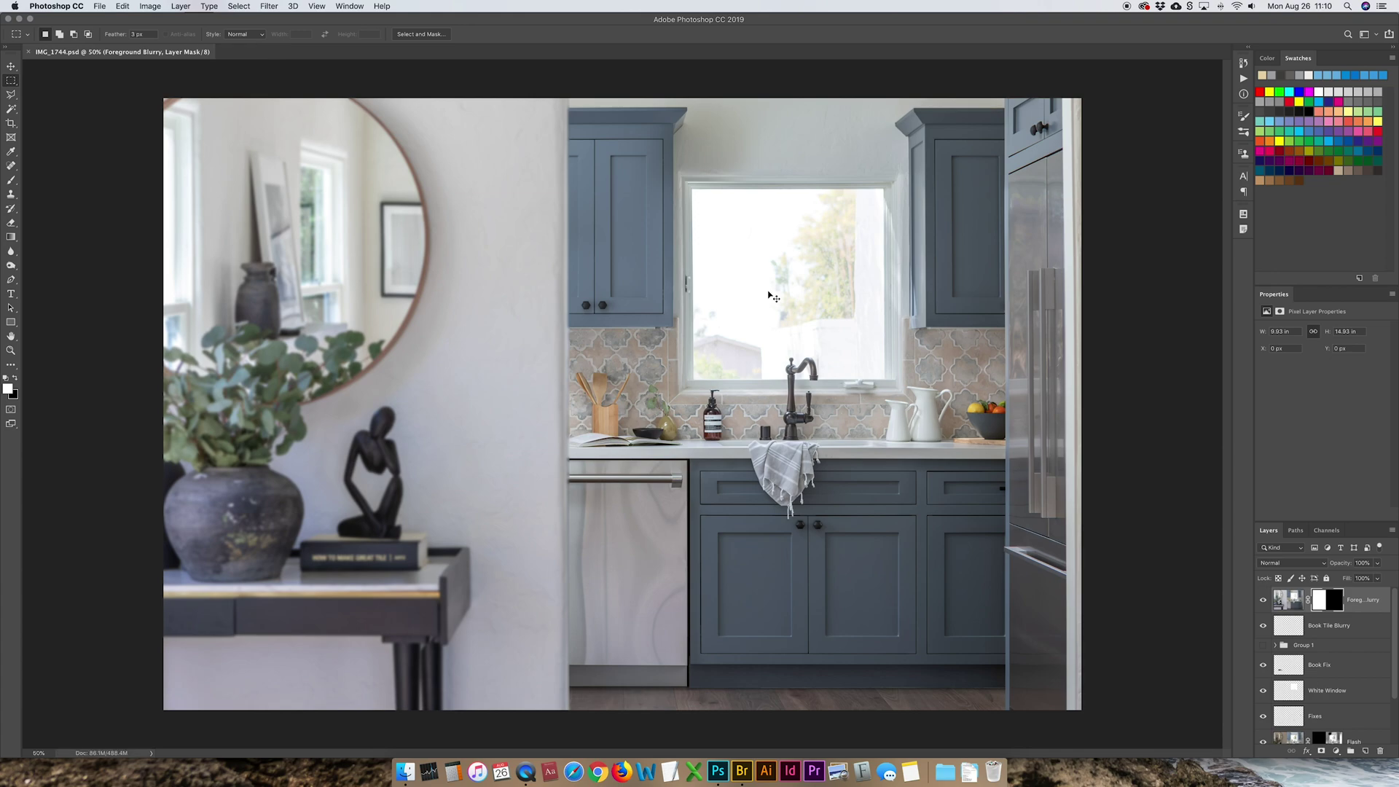
# Close the finished document and the Bridge browsing window
pyautogui.press('super+w')
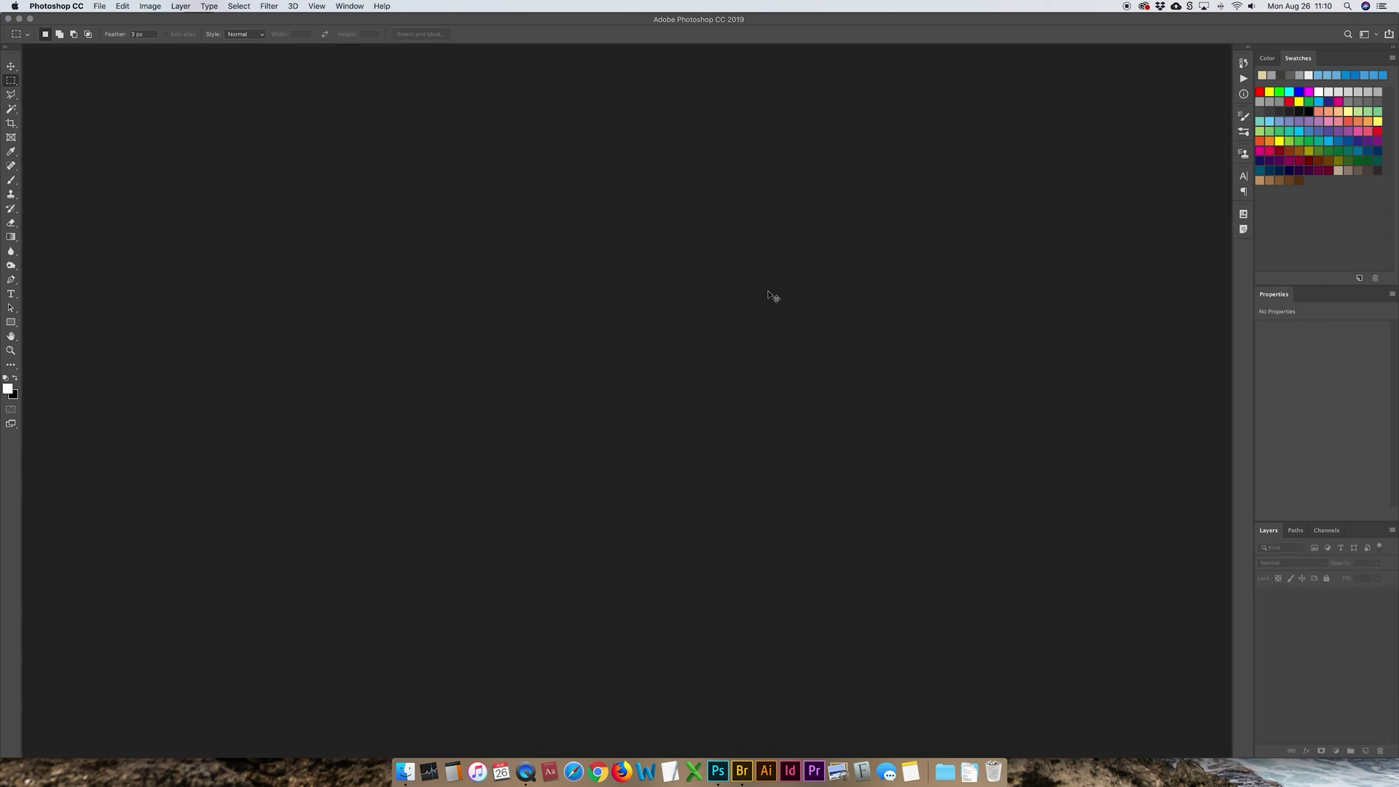
pyautogui.press('super+Tab')
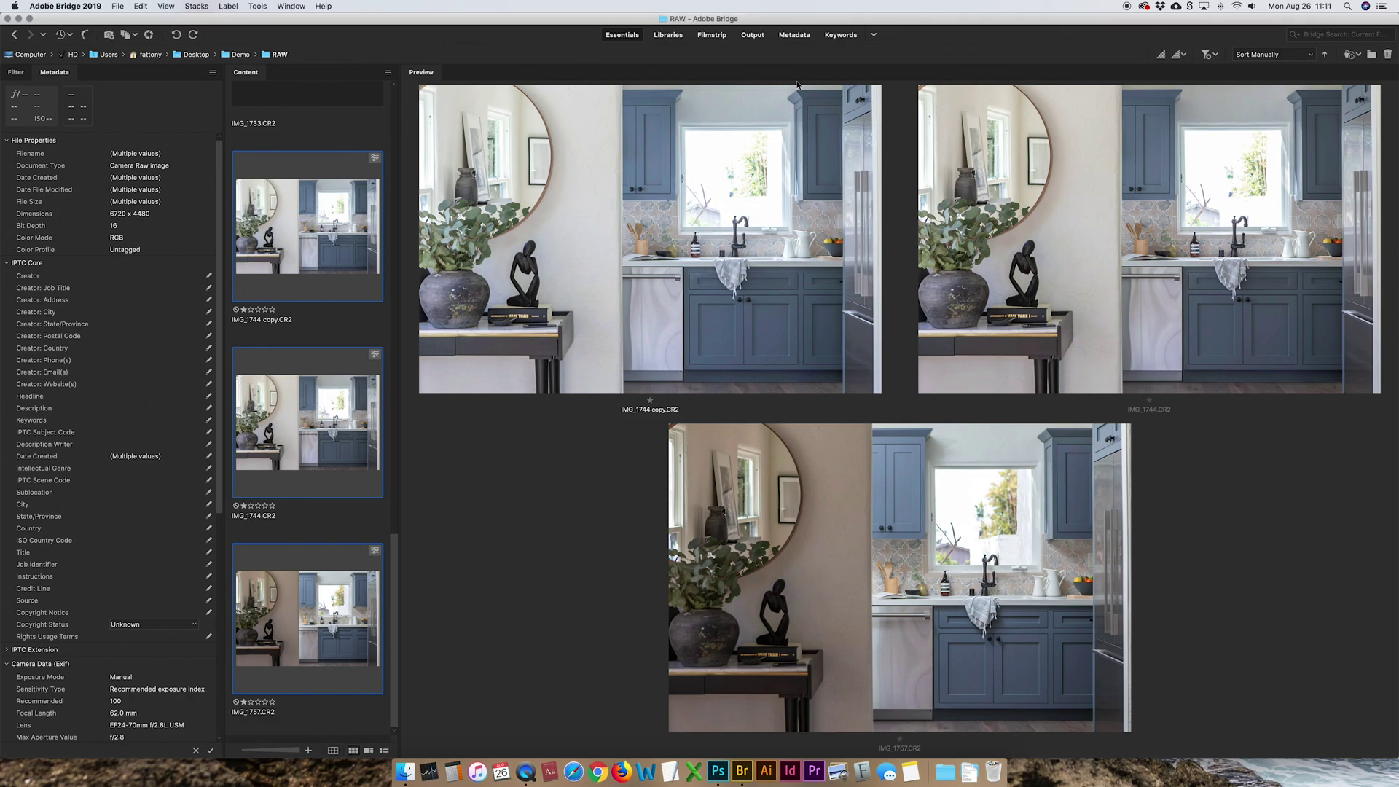
pyautogui.press('super+w')
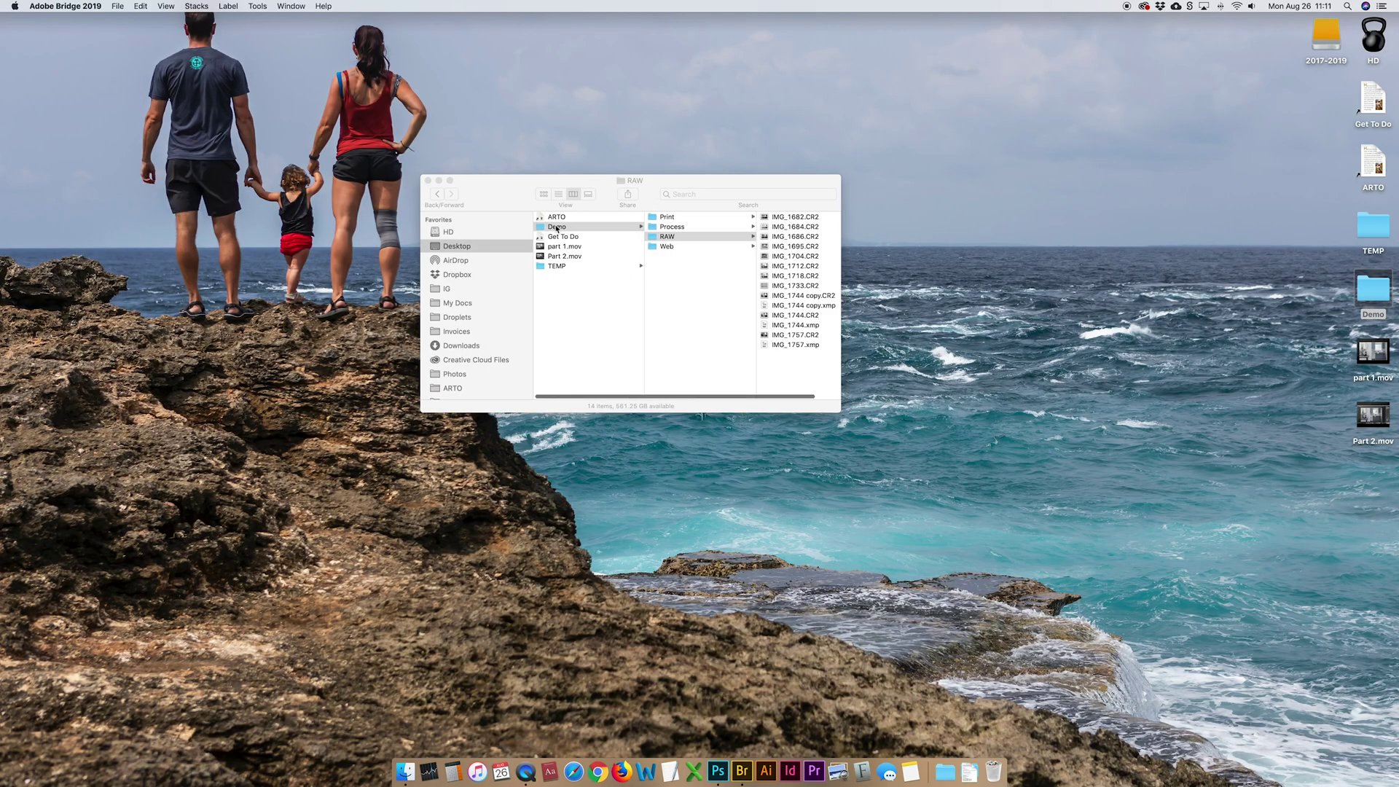
# In Finder, browse the Demo RAW, Process, Print and Web folders, then open Print in Adobe Bridge
pyautogui.click(557, 228)
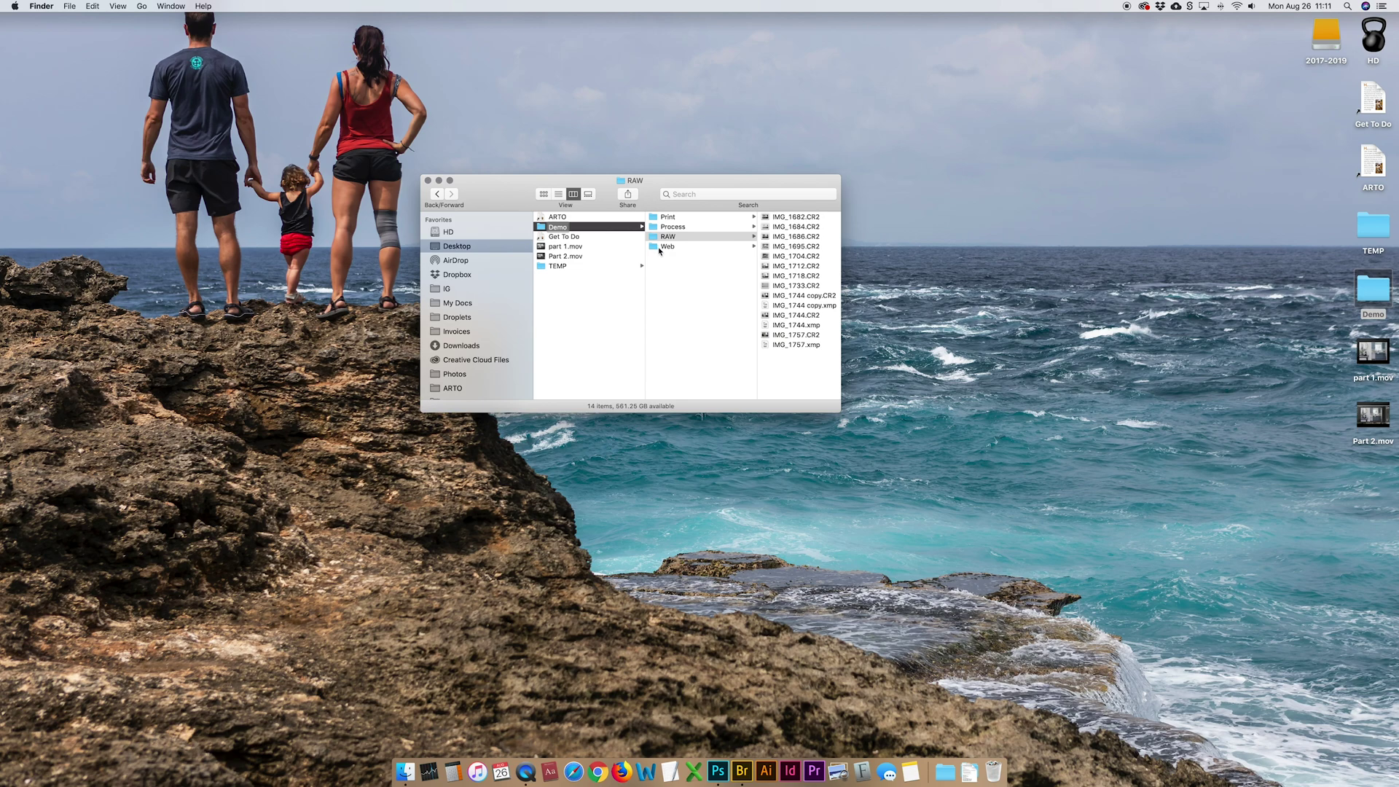
pyautogui.click(682, 270)
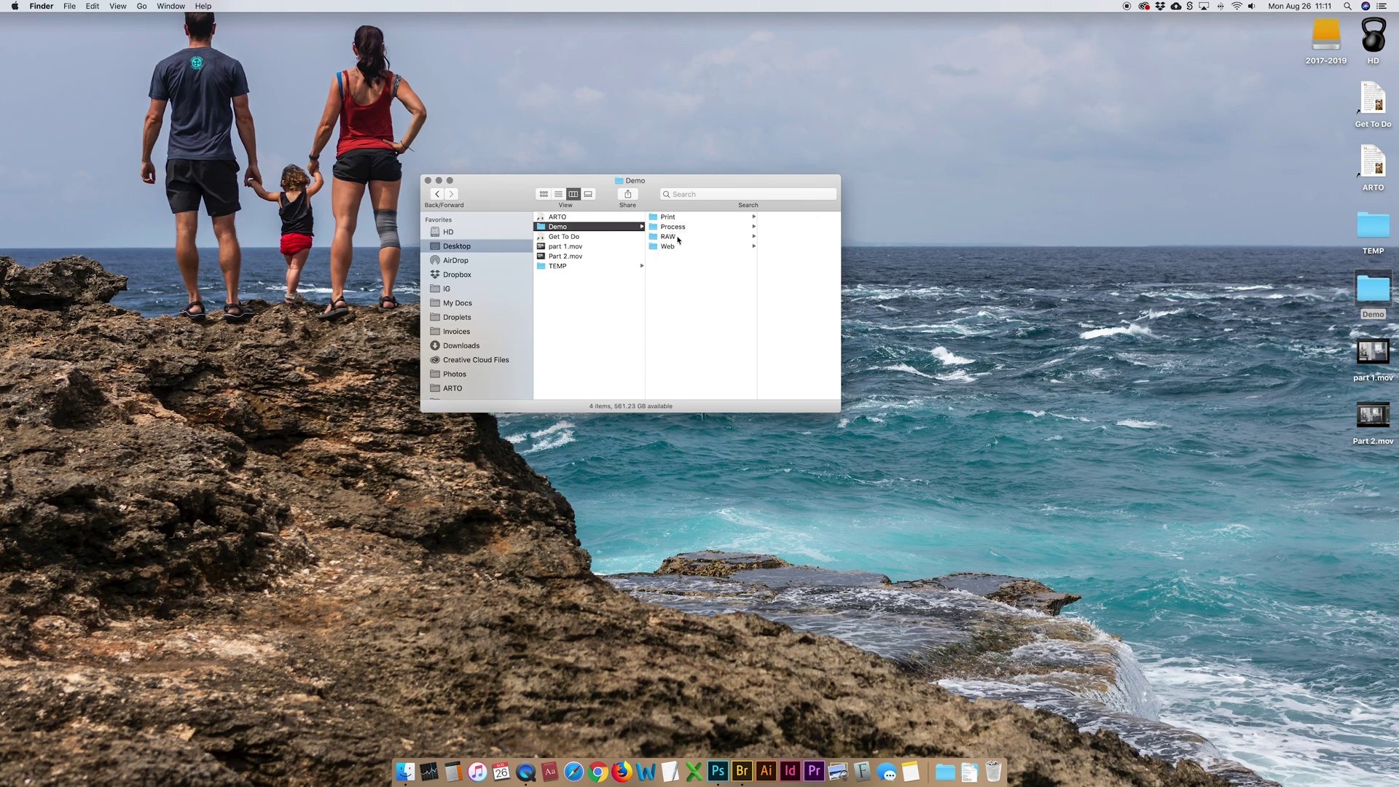
pyautogui.click(677, 239)
pyautogui.press('Up')
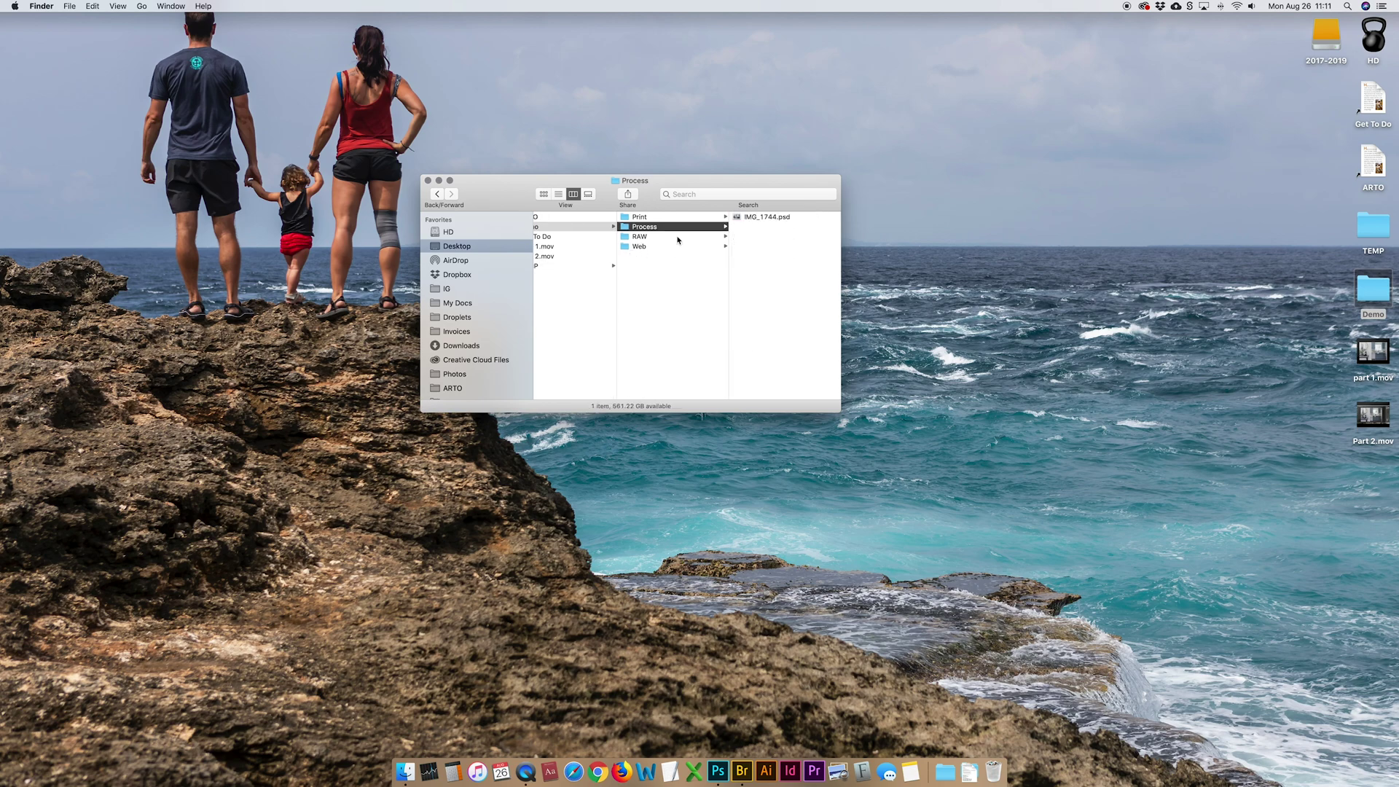
pyautogui.press('Up')
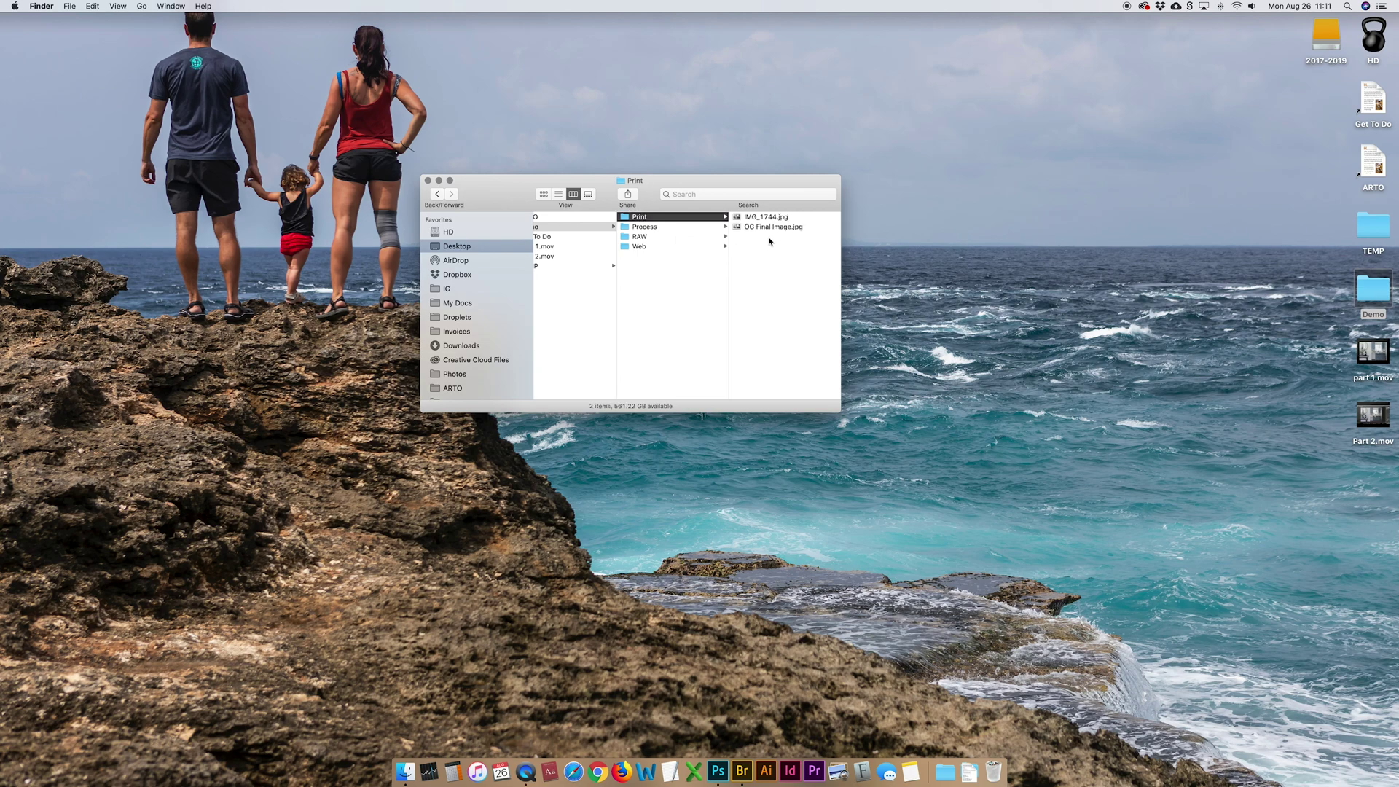
pyautogui.click(657, 248)
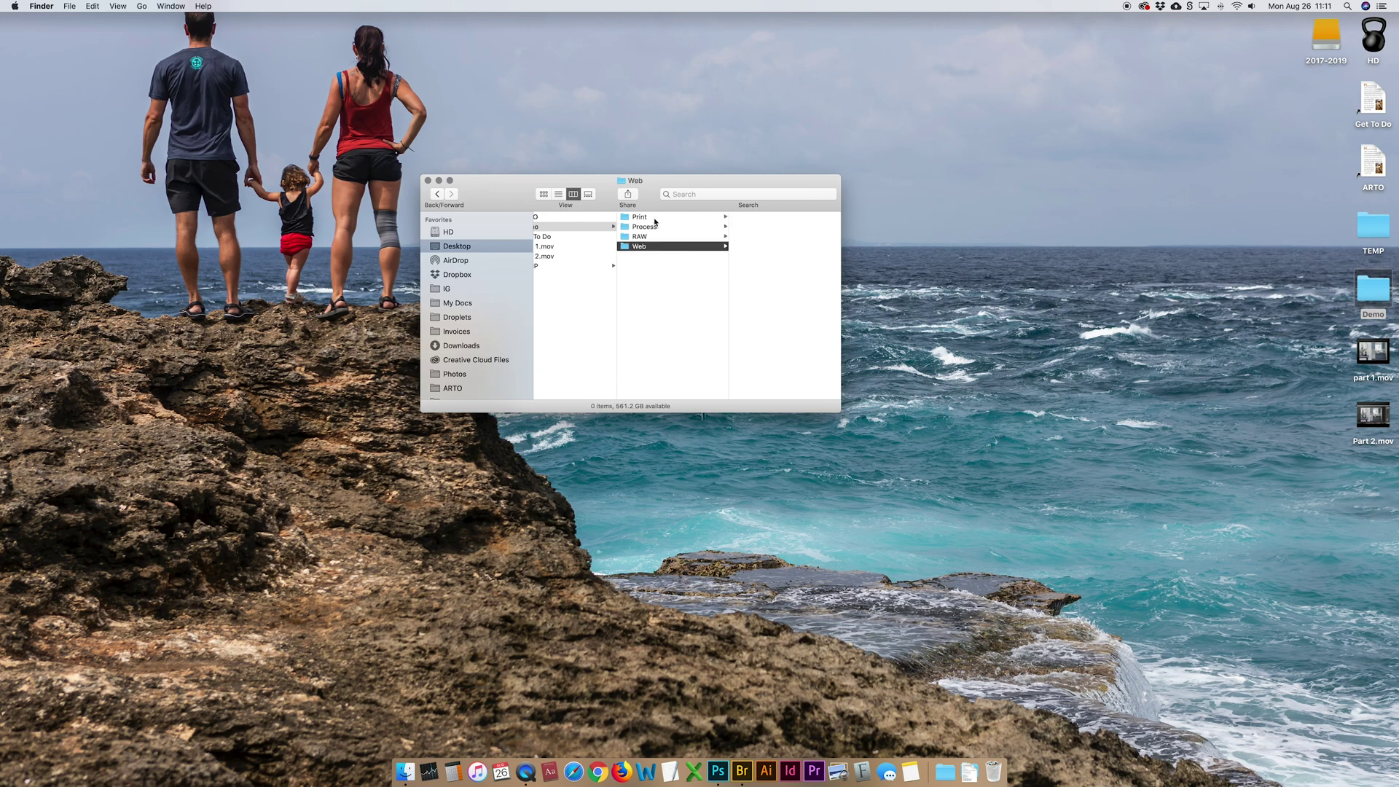
pyautogui.click(655, 220)
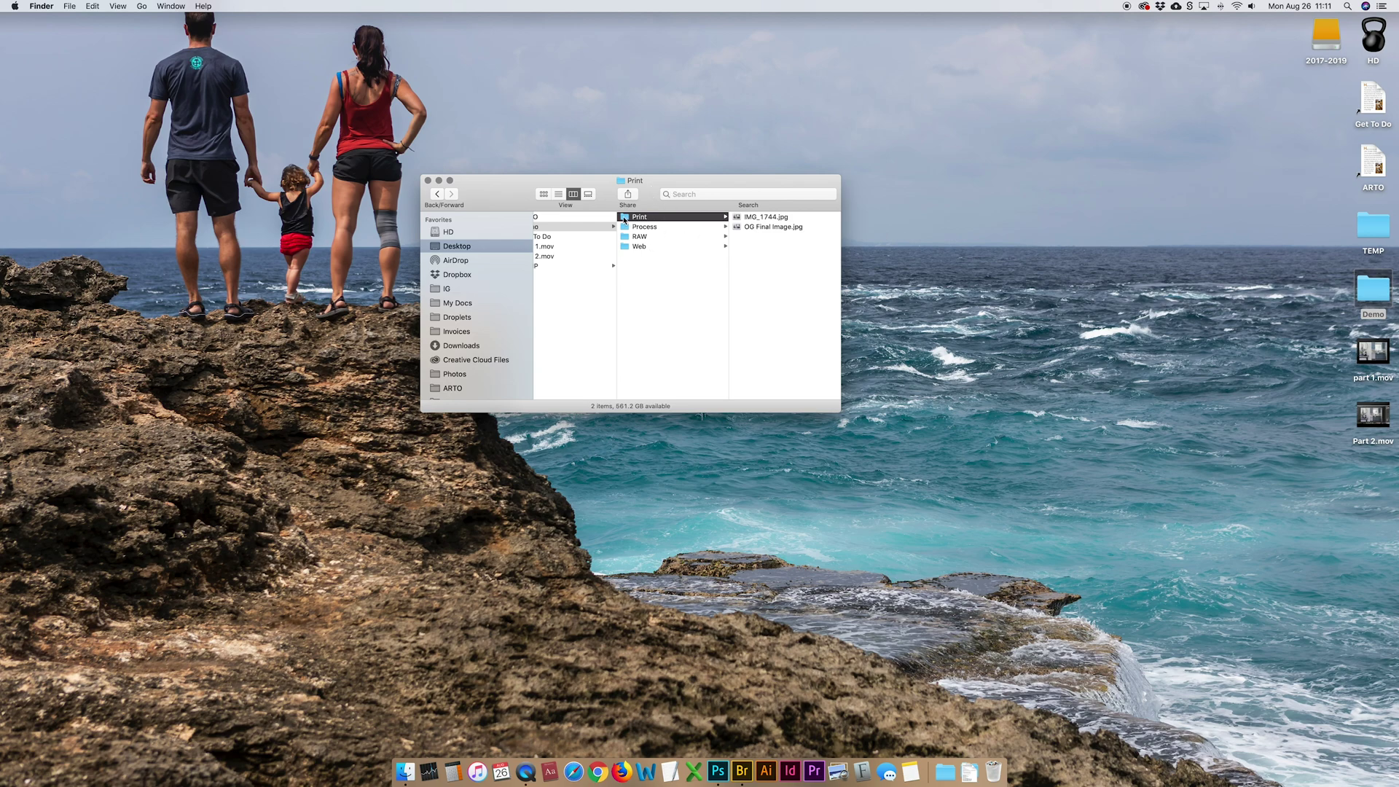
pyautogui.moveTo(624, 220); pyautogui.dragTo(744, 780)
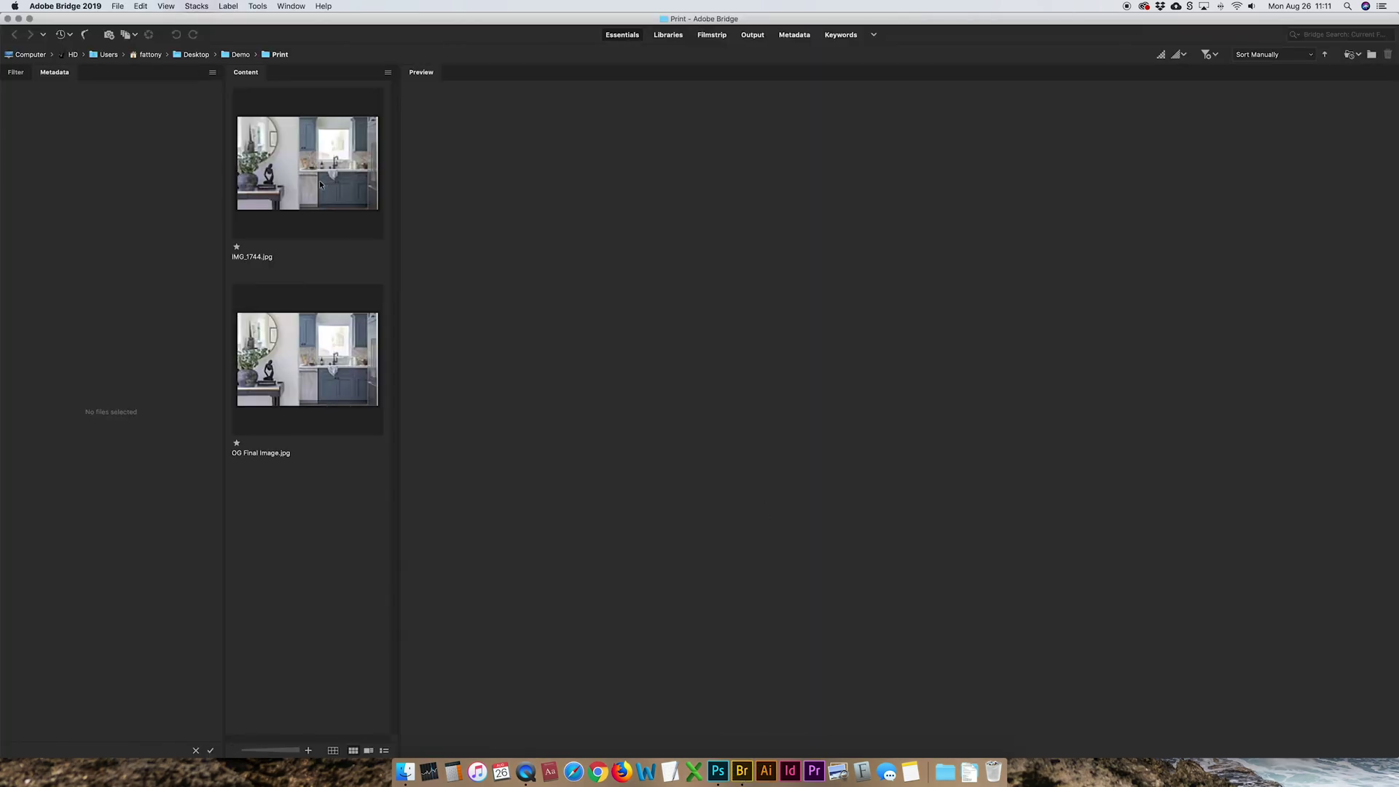
# Flip between IMG_1744.jpg and OG Final Image.jpg to compare, then open IMG_1744.jpg in Camera Raw
pyautogui.click(317, 339)
pyautogui.press('Up')
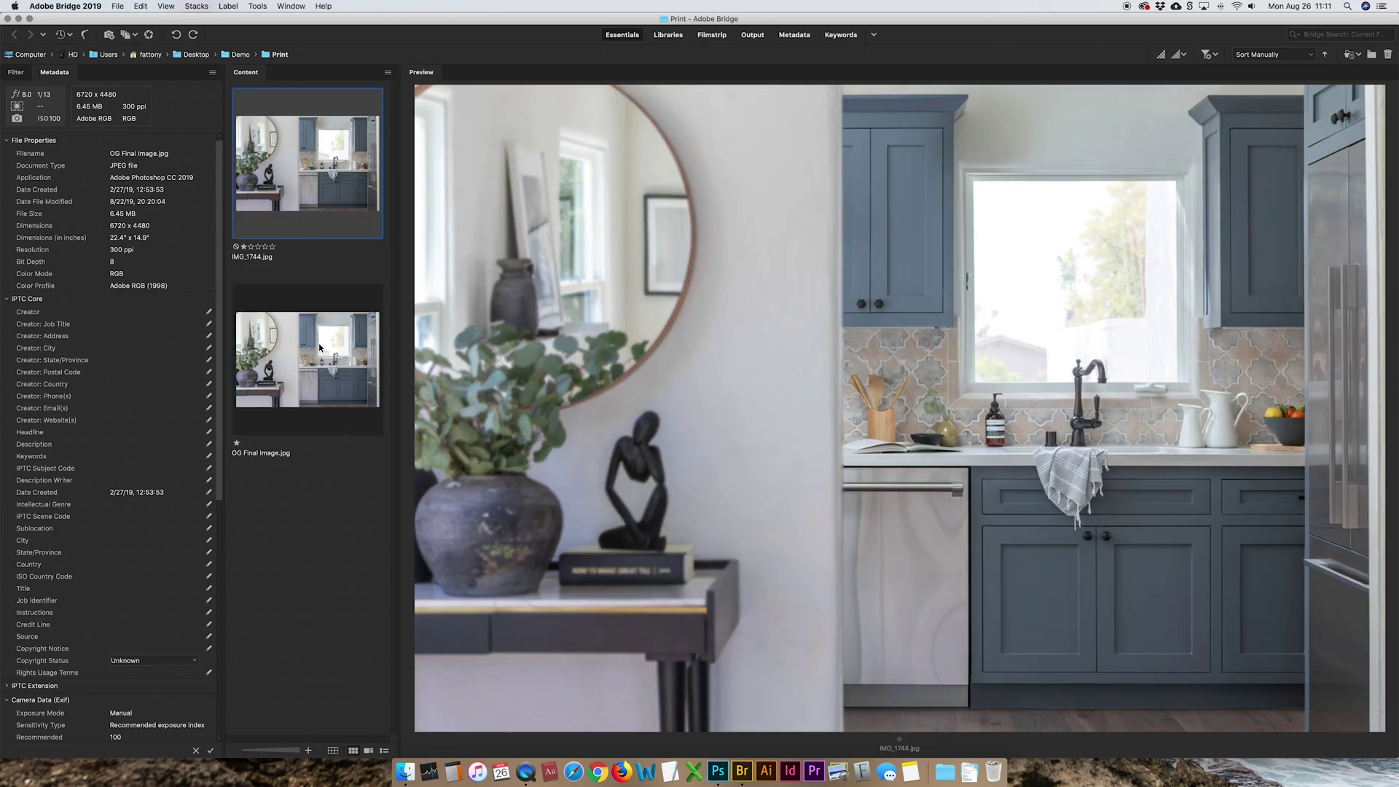
pyautogui.press('Down')
pyautogui.press('Up')
pyautogui.press('Down')
pyautogui.press('Up')
pyautogui.press('Down')
pyautogui.press('Up')
pyautogui.press('Down')
pyautogui.press('Up')
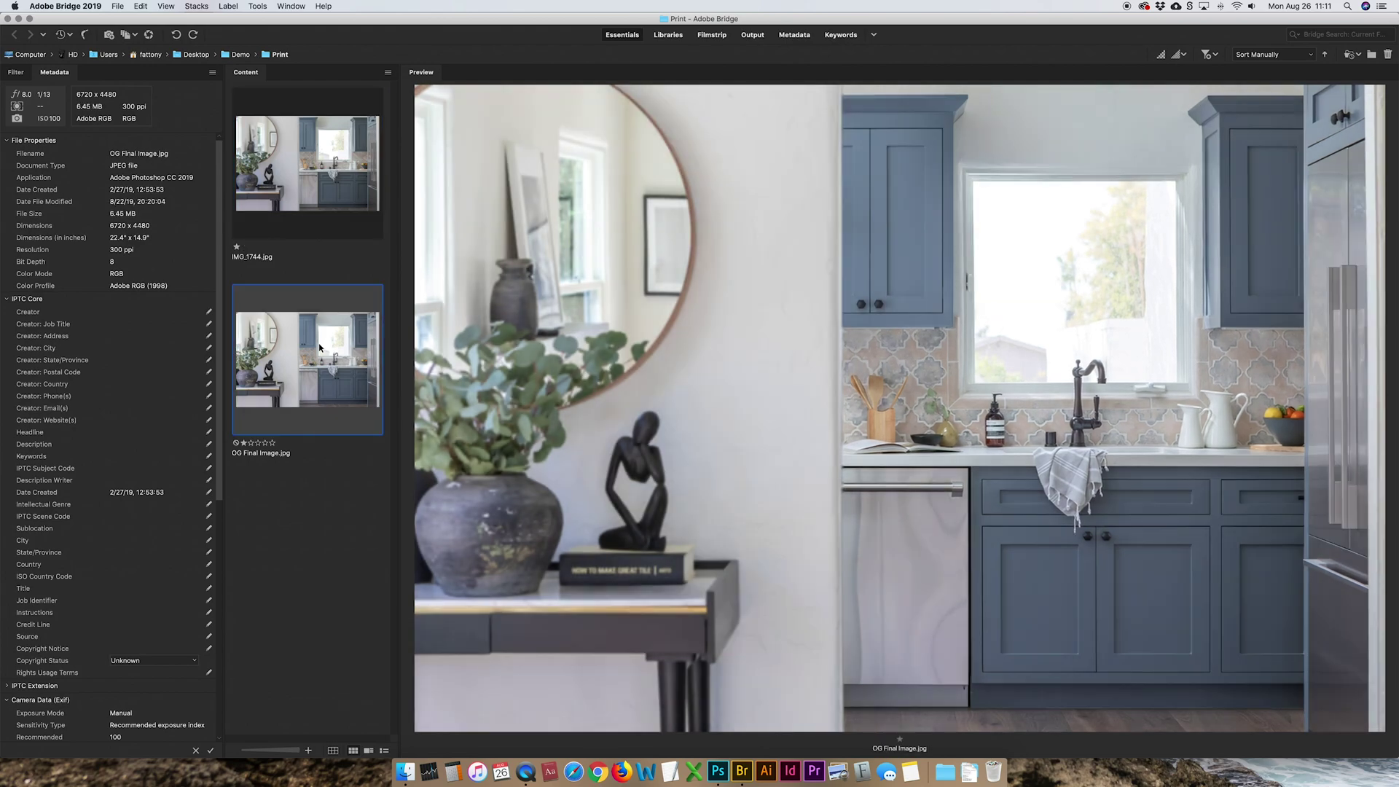
pyautogui.press('Up')
pyautogui.press('Down')
pyautogui.press('Up')
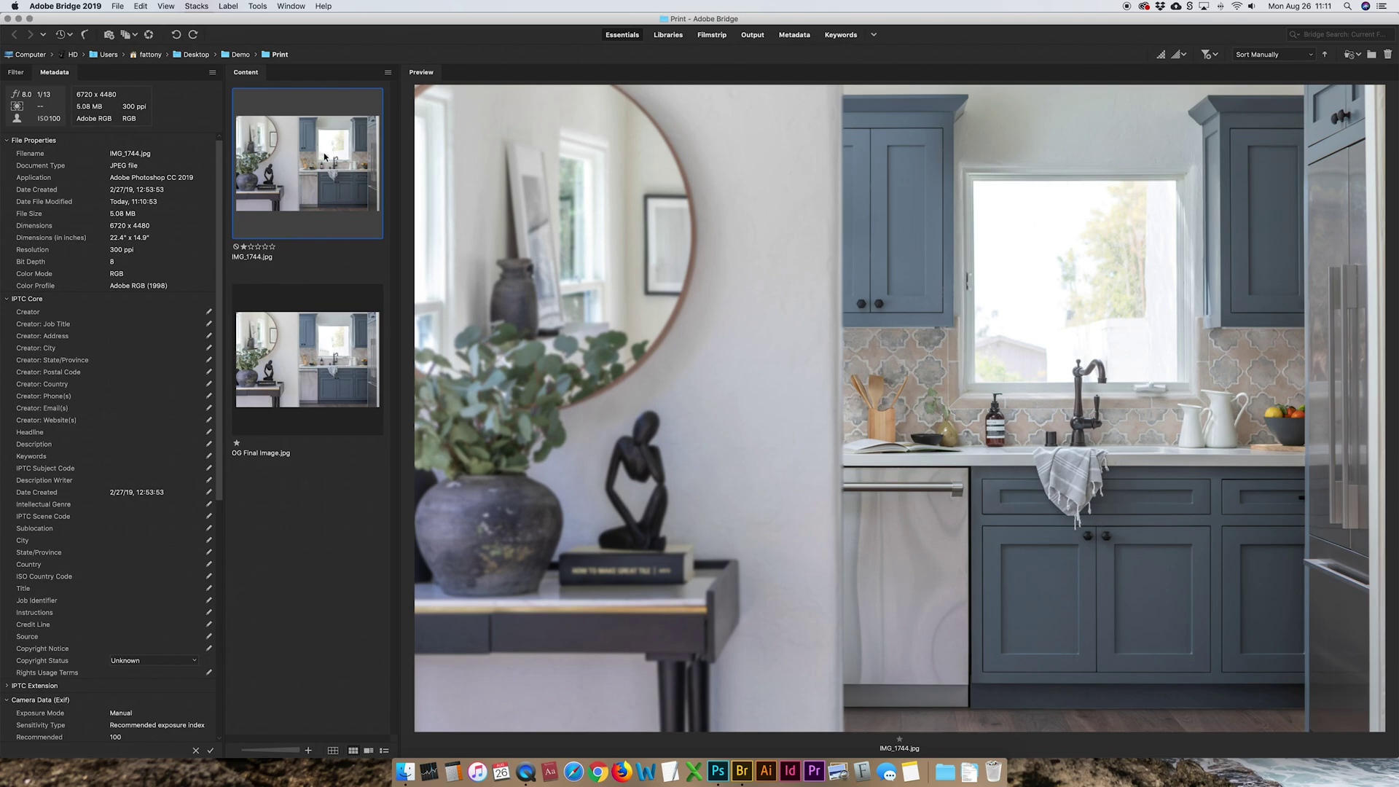
pyautogui.press('super+r')
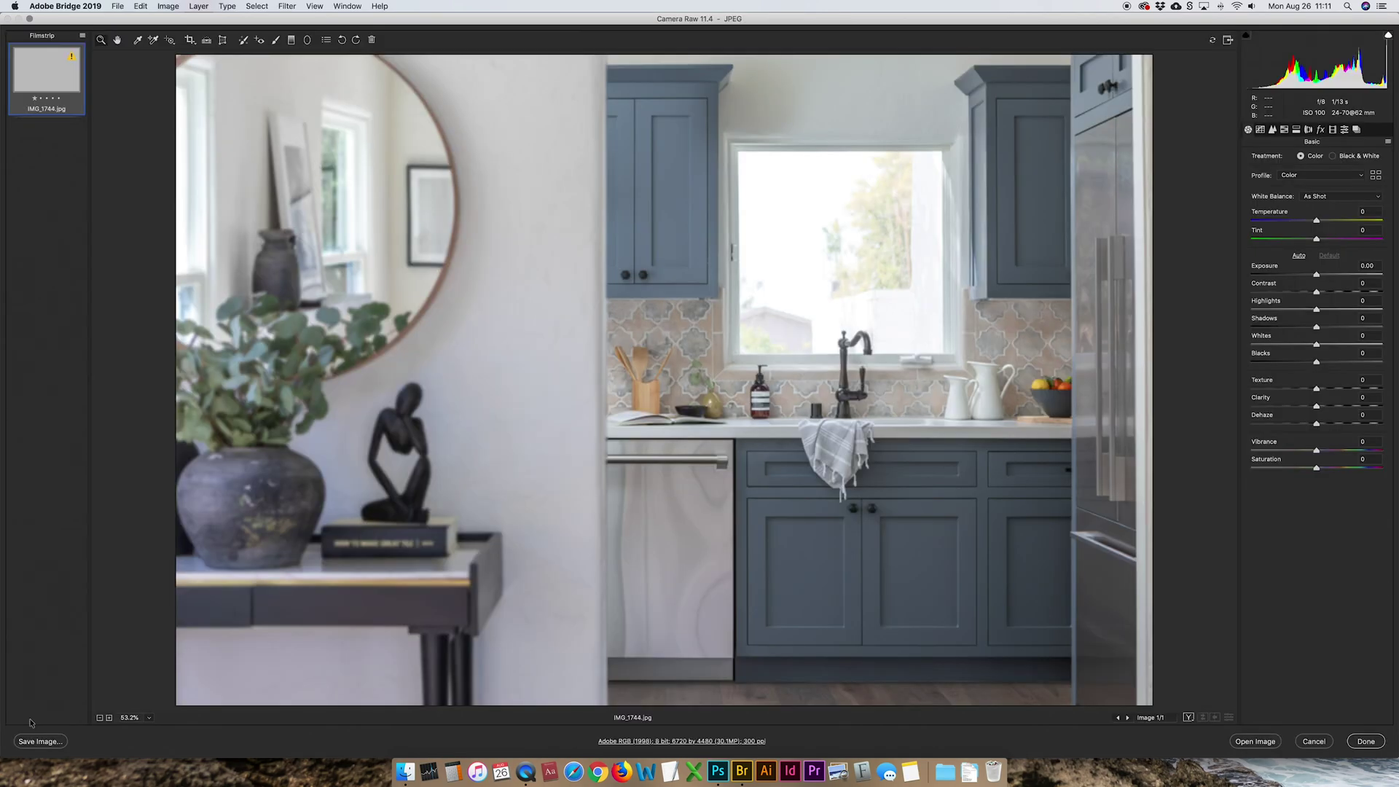
# Save IMG_1744 with the Web preset (2000 px long side, 72 ppi) into Demo/Web
pyautogui.click(41, 741)
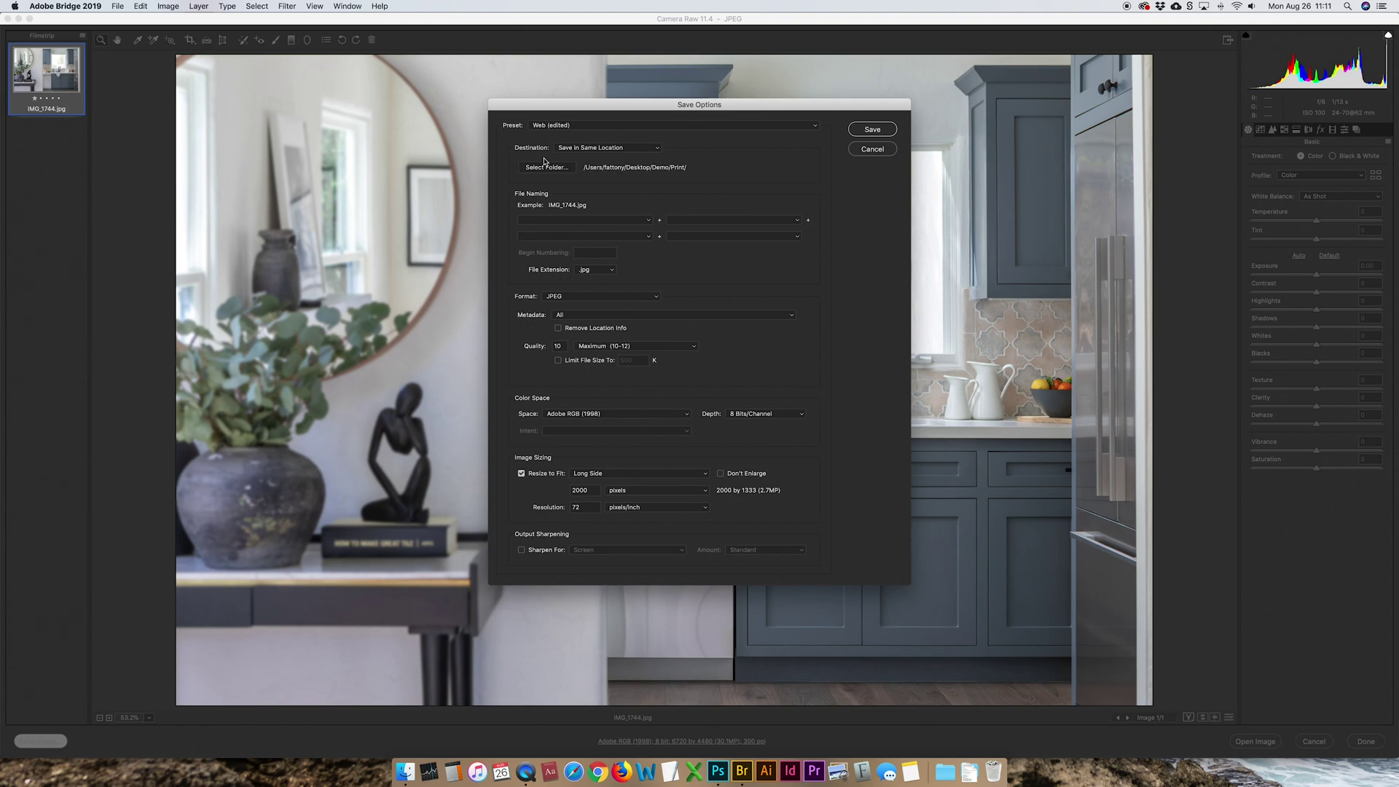
pyautogui.click(556, 128)
pyautogui.click(544, 173)
pyautogui.click(540, 168)
pyautogui.click(633, 172)
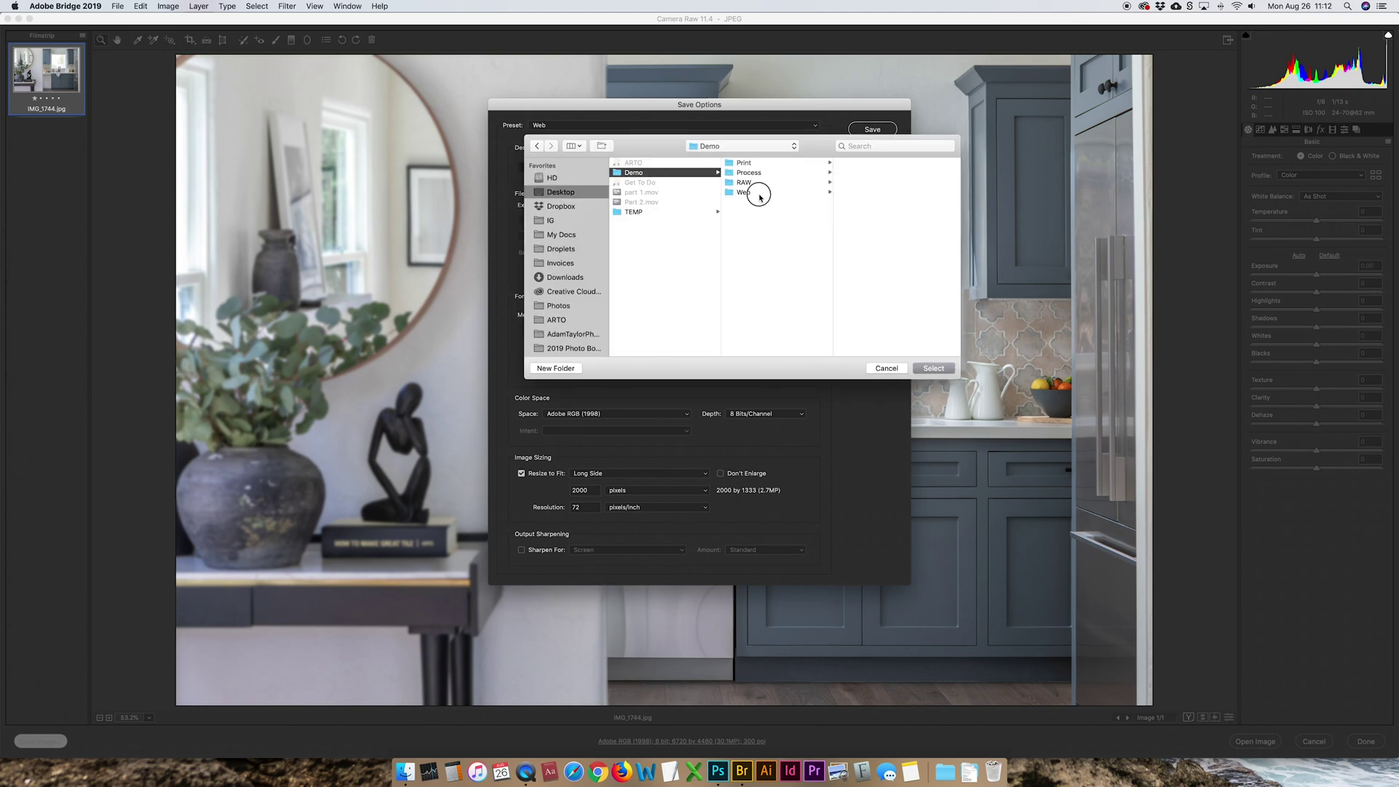
pyautogui.click(743, 193)
pyautogui.click(934, 369)
pyautogui.click(866, 129)
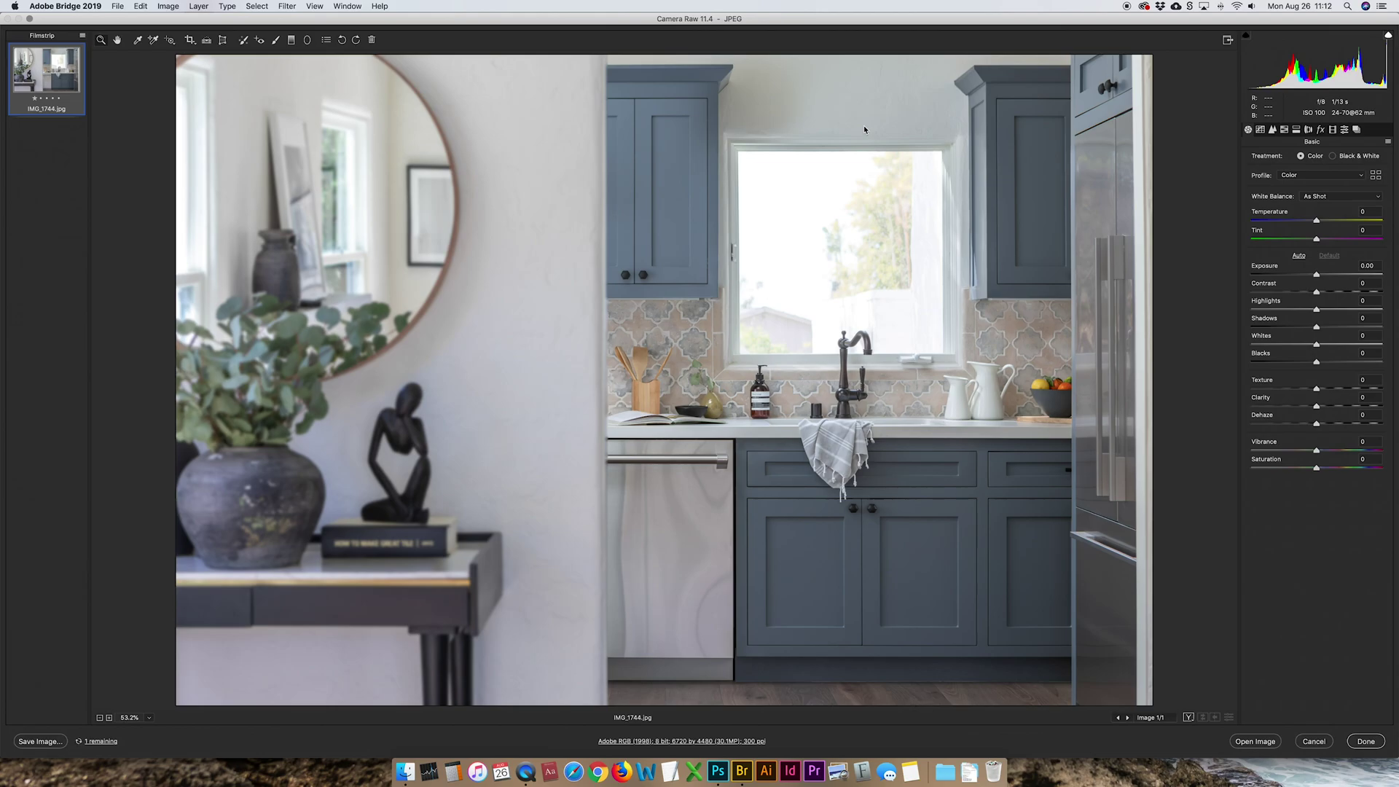